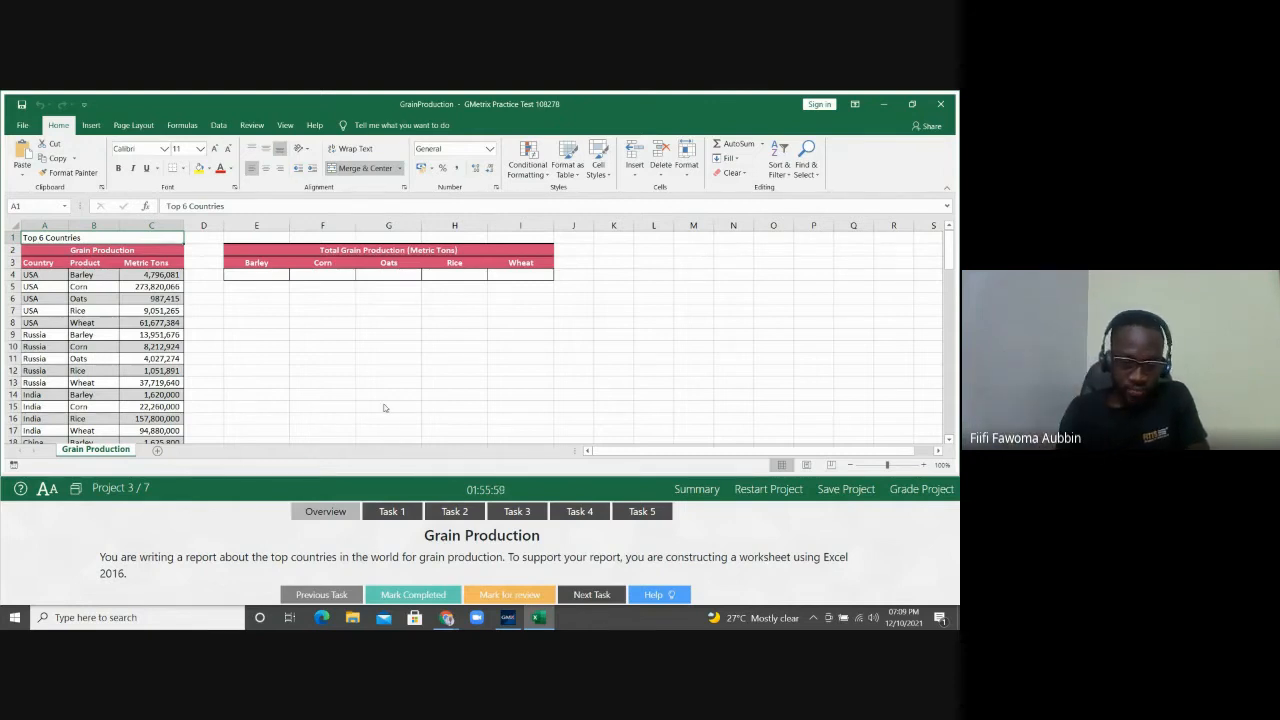
# Step: Show the Task 1 instructions and inspect the workbook for all content types with the Document Inspector
pyautogui.click(395, 513)
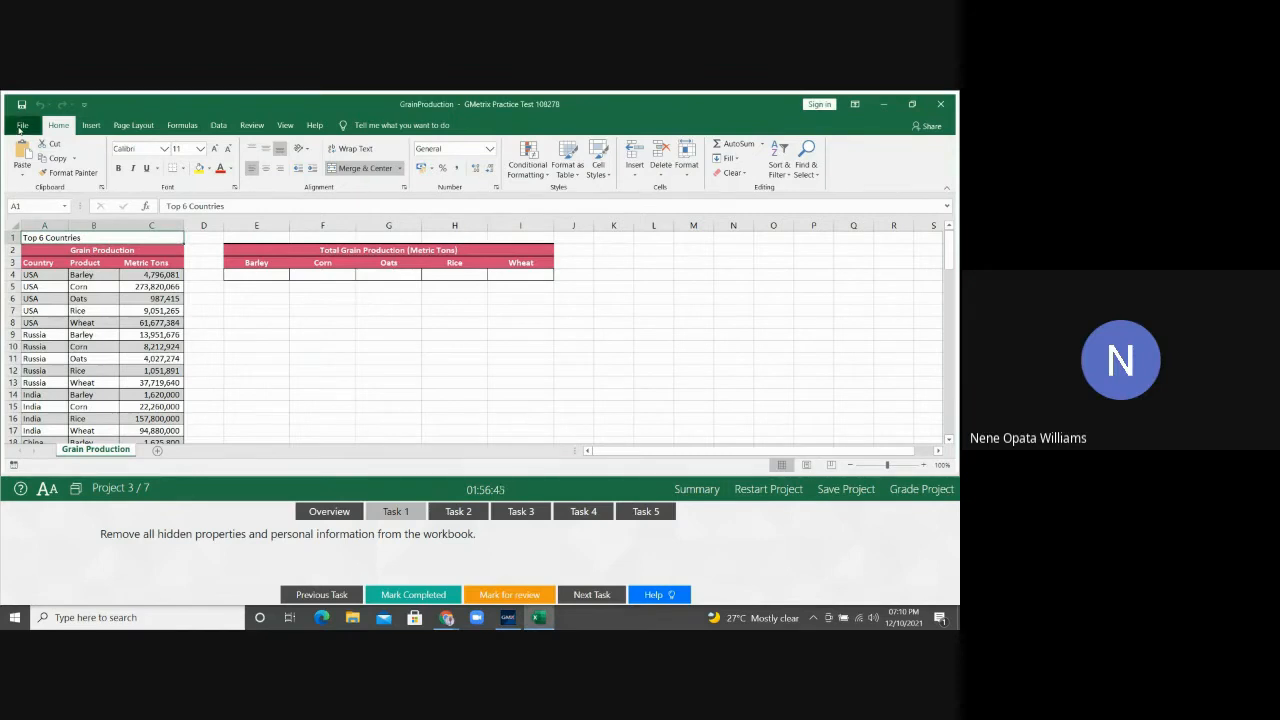
pyautogui.click(20, 125)
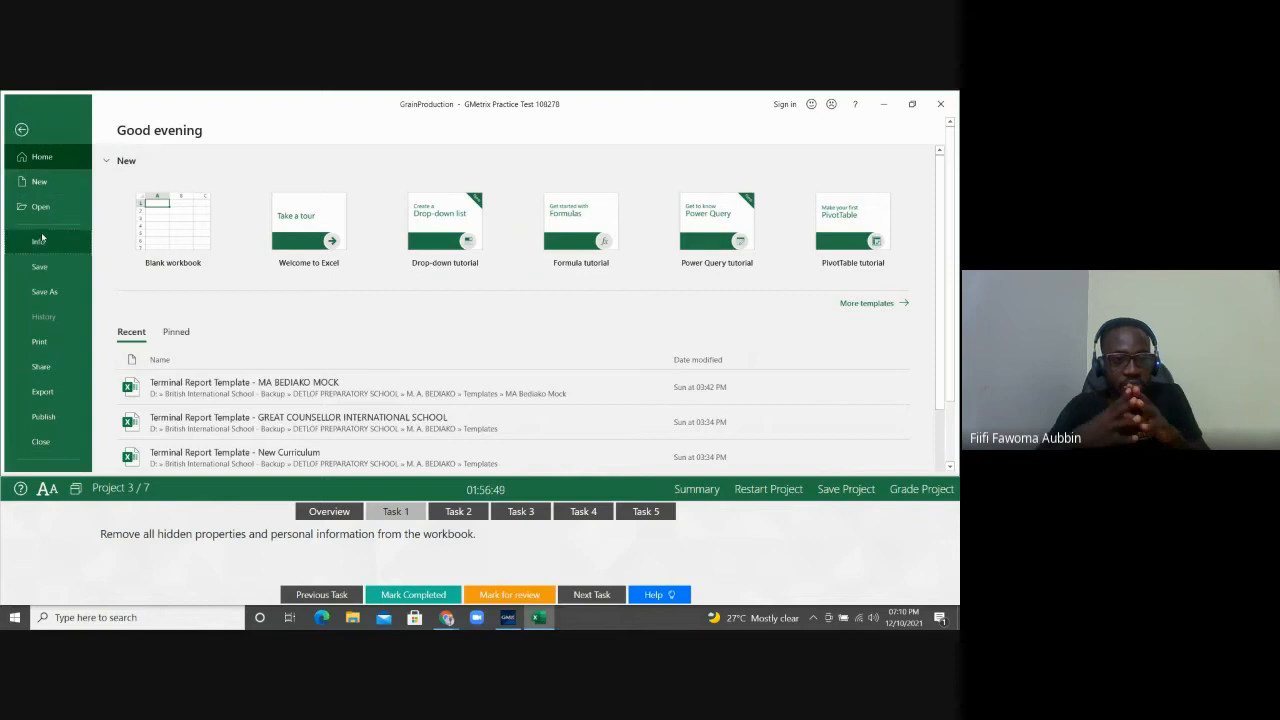
pyautogui.click(40, 241)
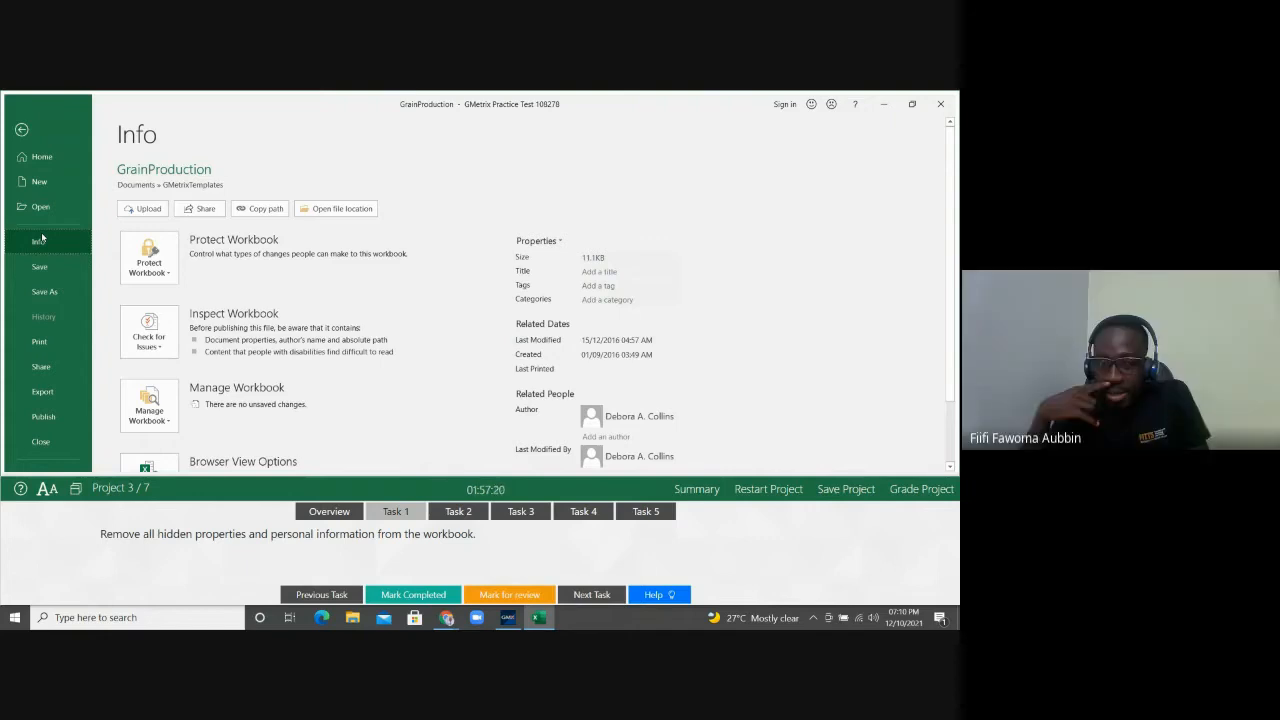
pyautogui.click(159, 337)
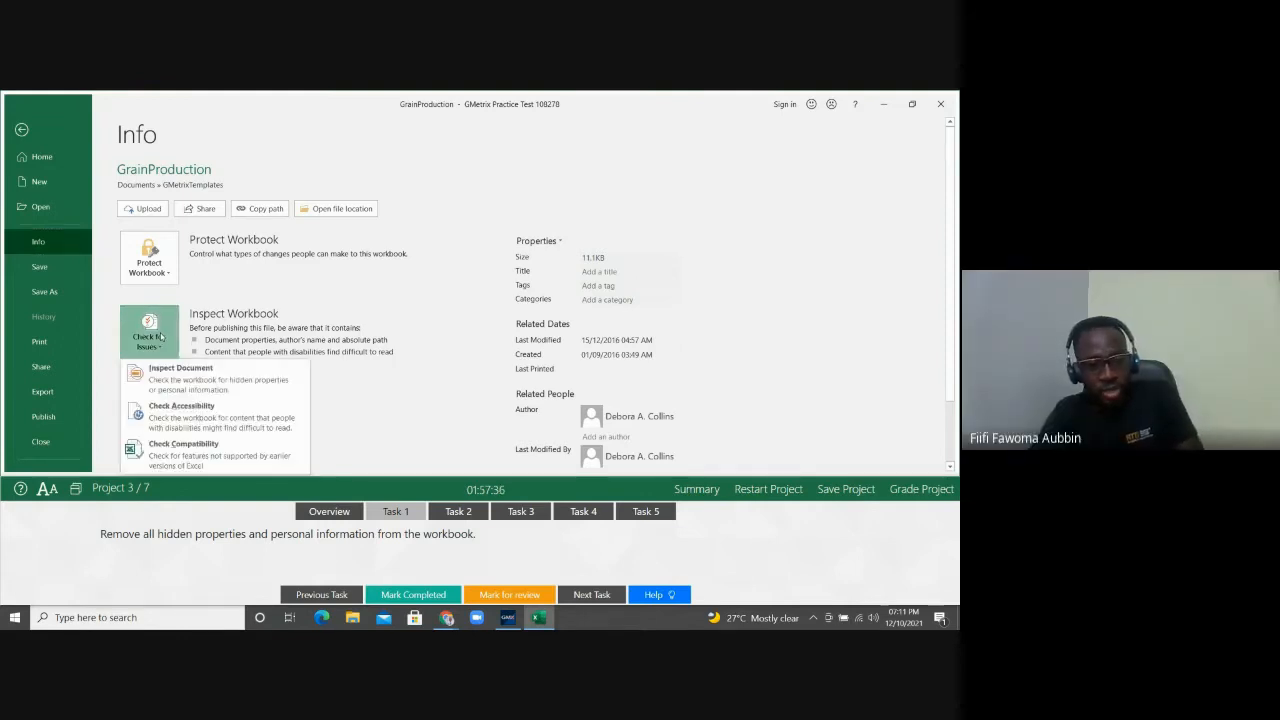
pyautogui.click(172, 388)
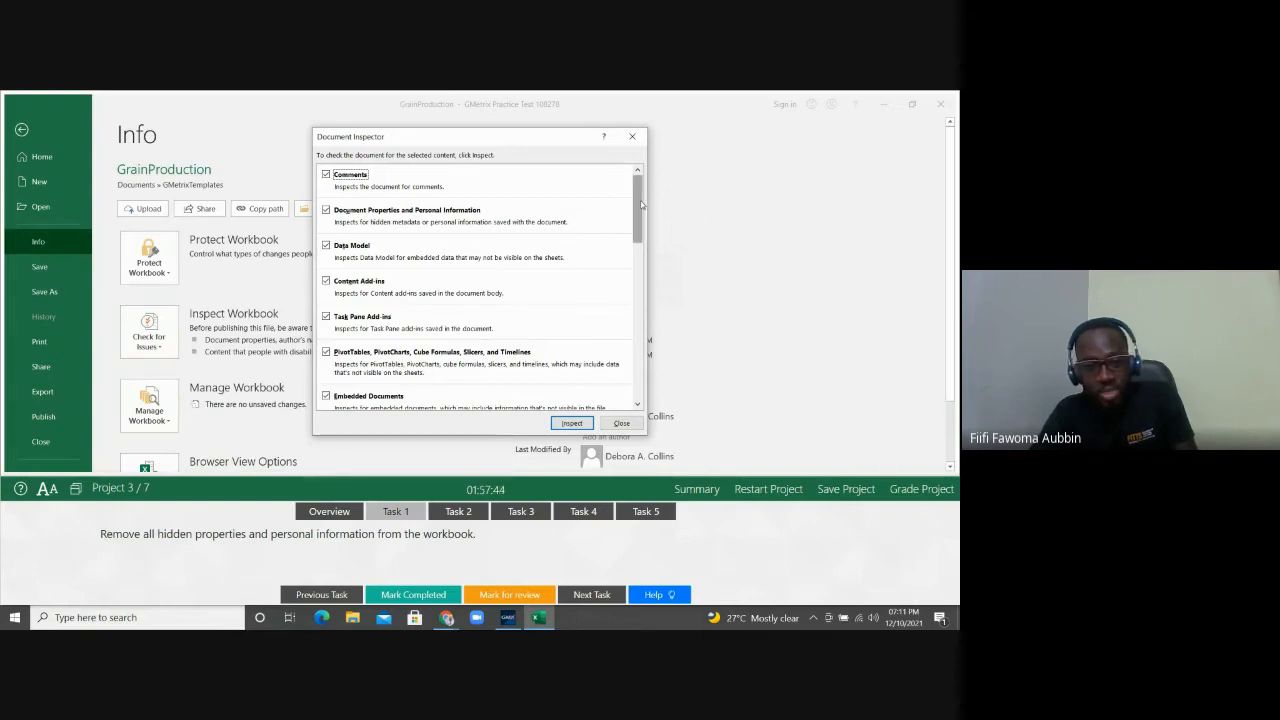
pyautogui.scroll(-8, 640, 300)
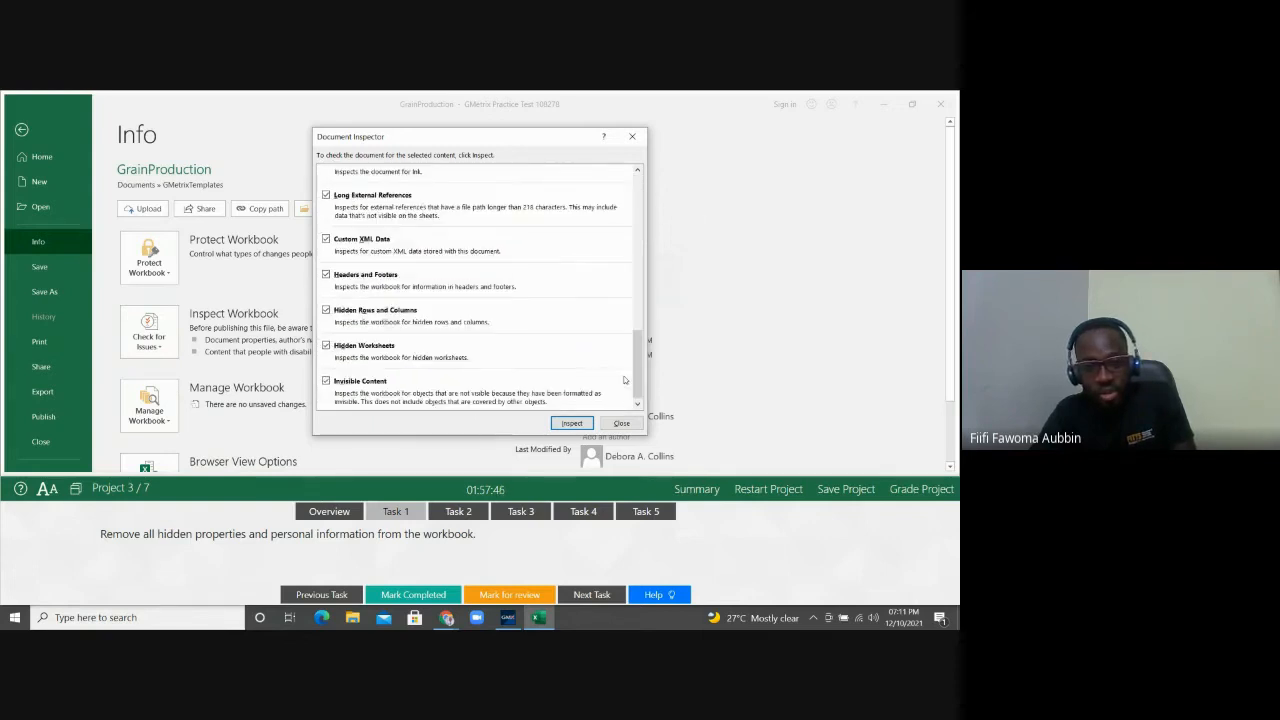
pyautogui.click(571, 423)
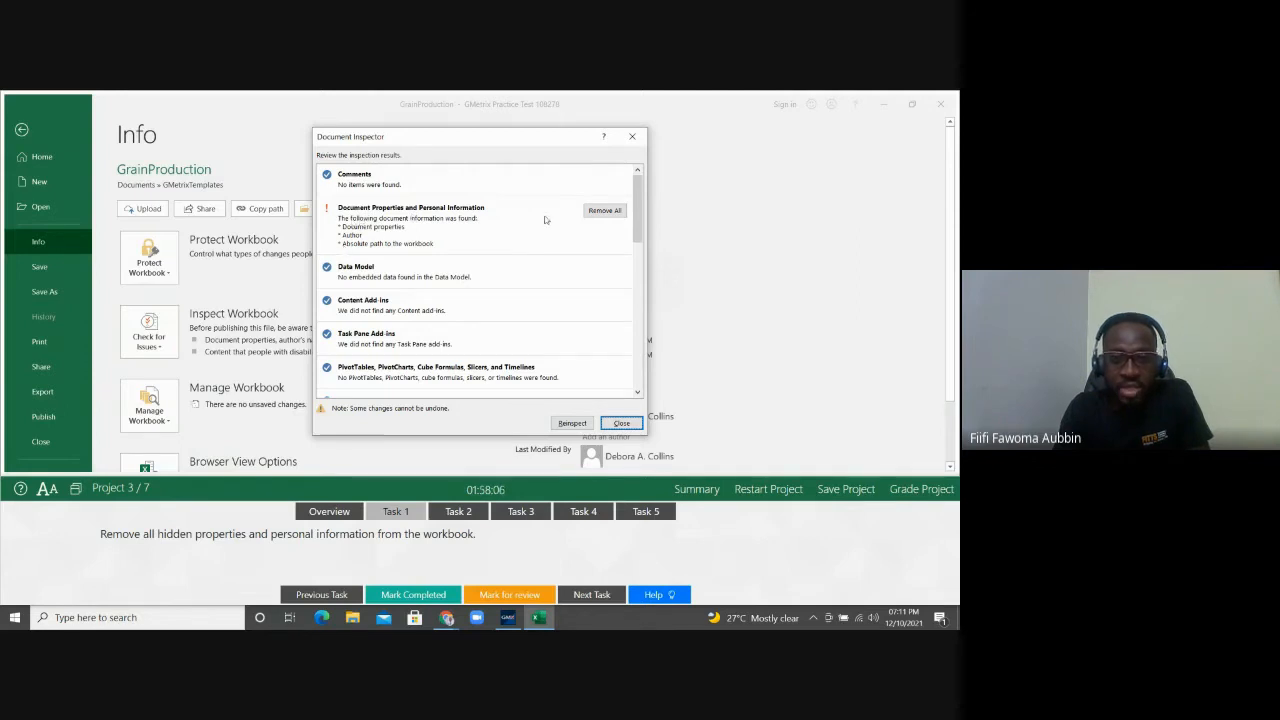
# Step: Remove all document properties and personal information from the workbook, close the inspector and return to the worksheet
pyautogui.click(605, 211)
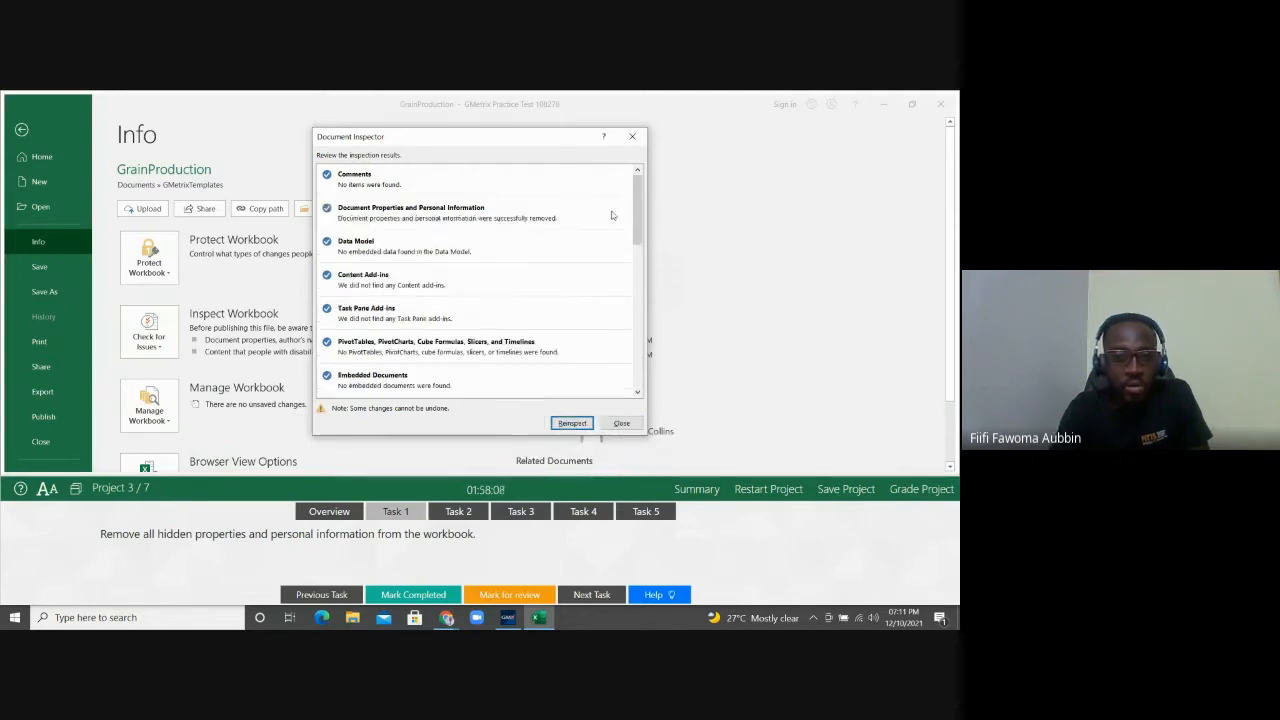
pyautogui.click(621, 424)
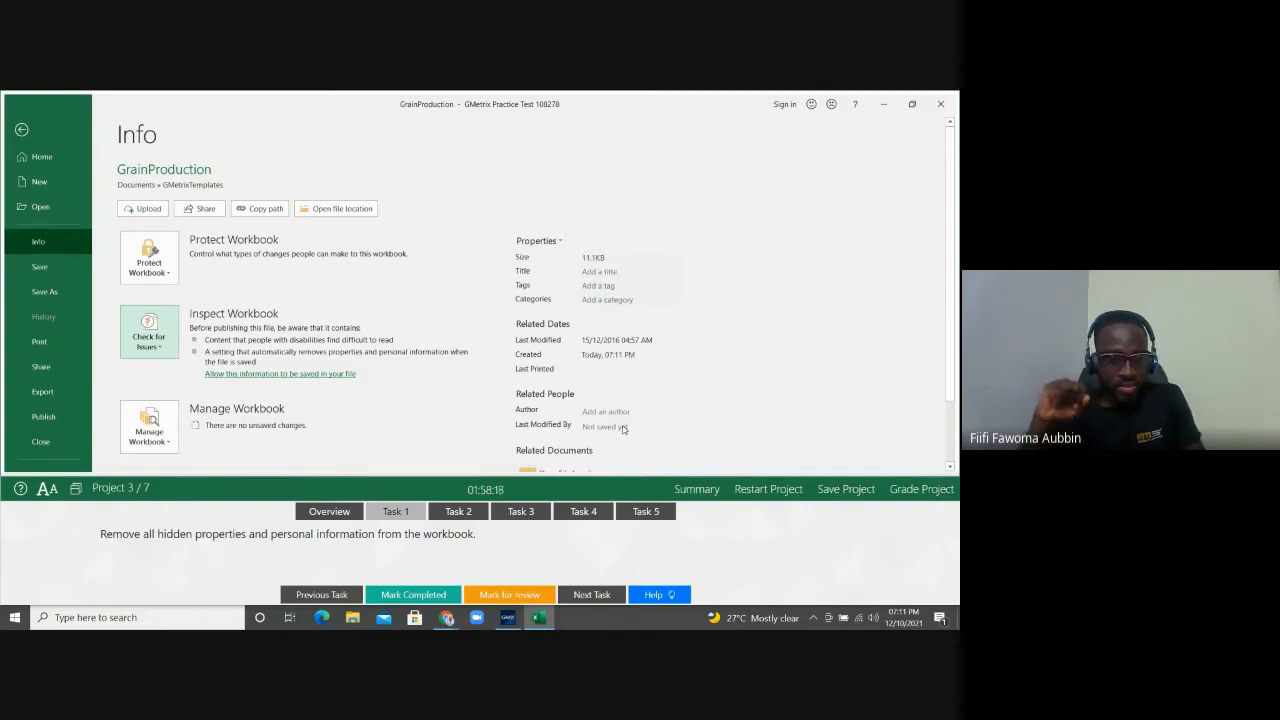
pyautogui.click(22, 130)
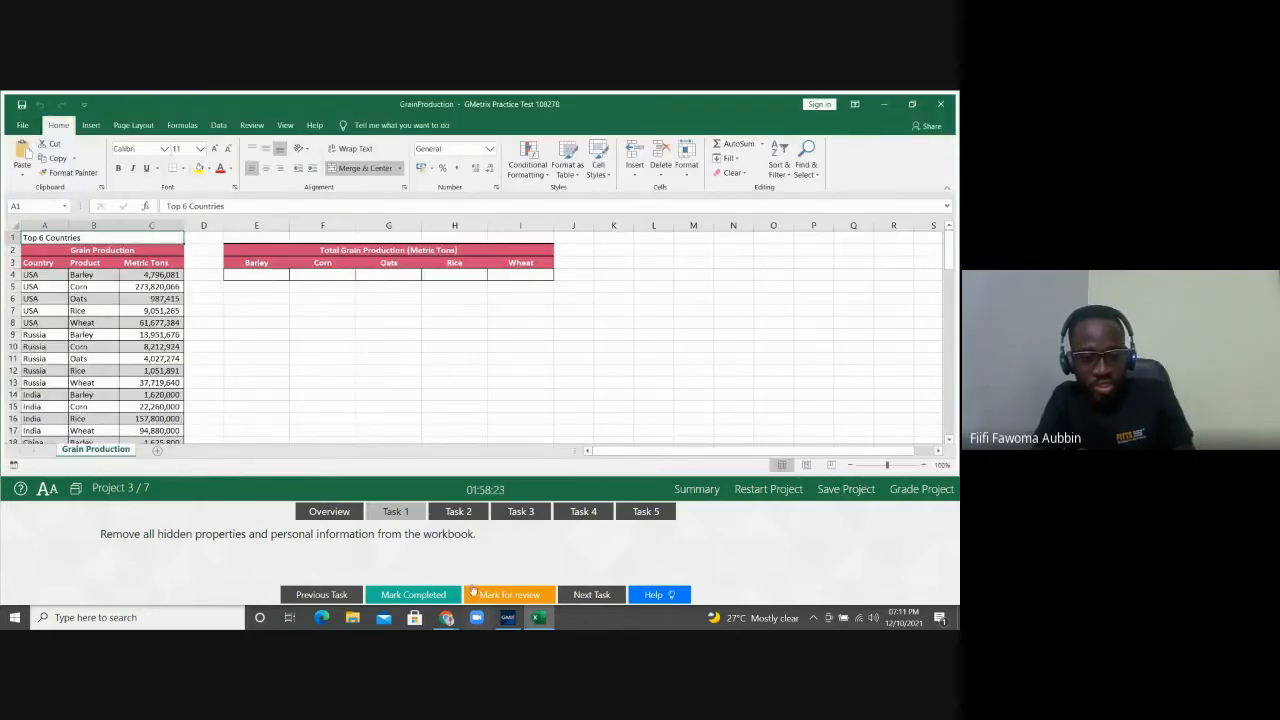
# Step: Show the Task 2 instructions and apply the Title cell style to cell A1 in the Grain Production worksheet
pyautogui.click(458, 513)
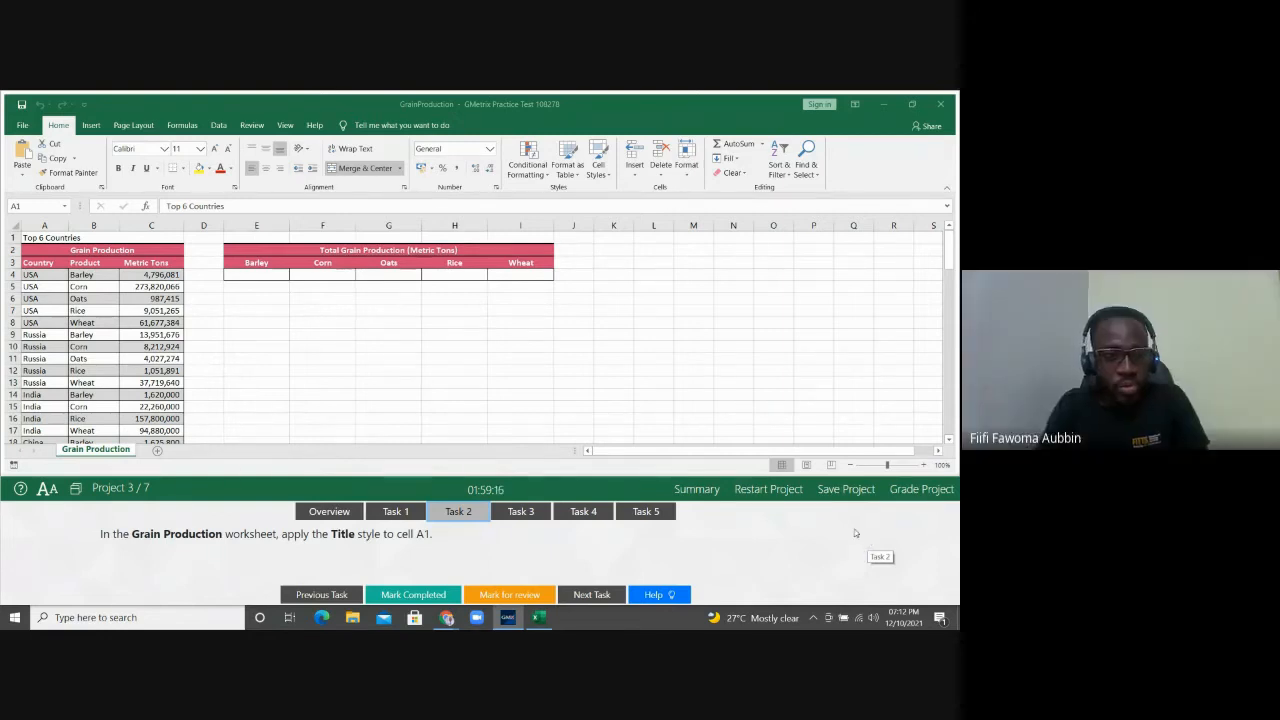
pyautogui.click(64, 134)
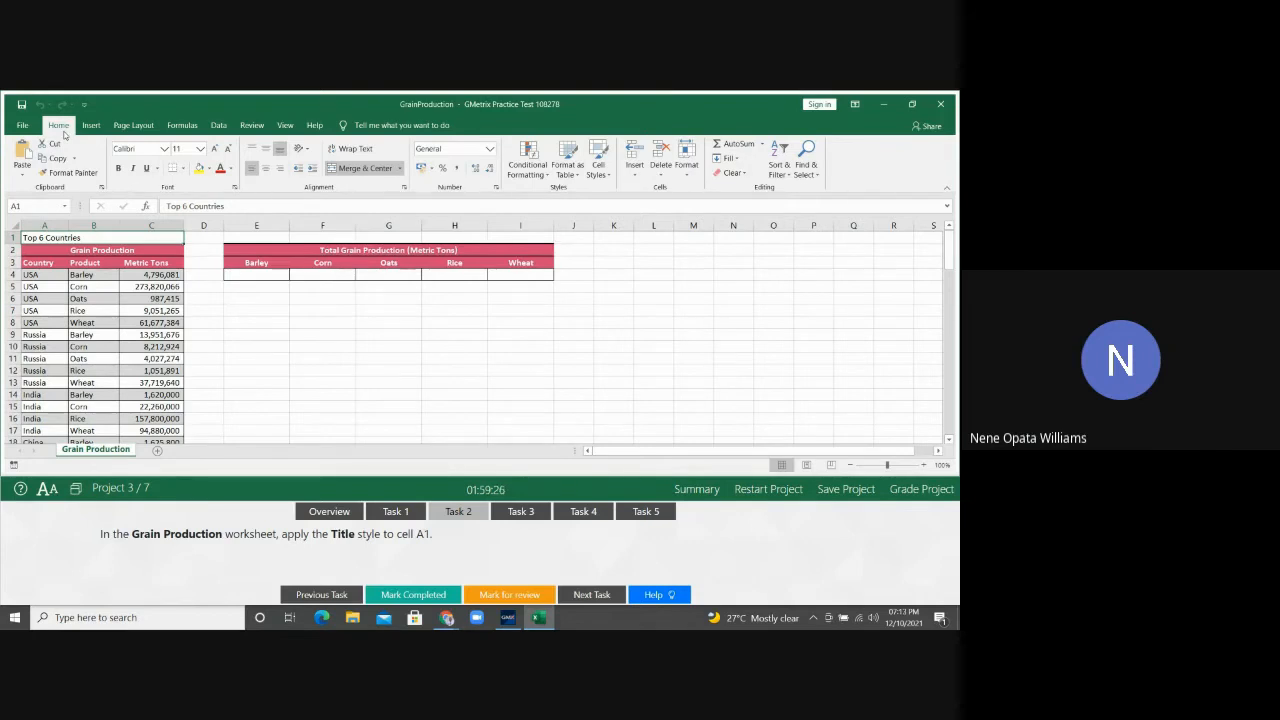
pyautogui.click(597, 170)
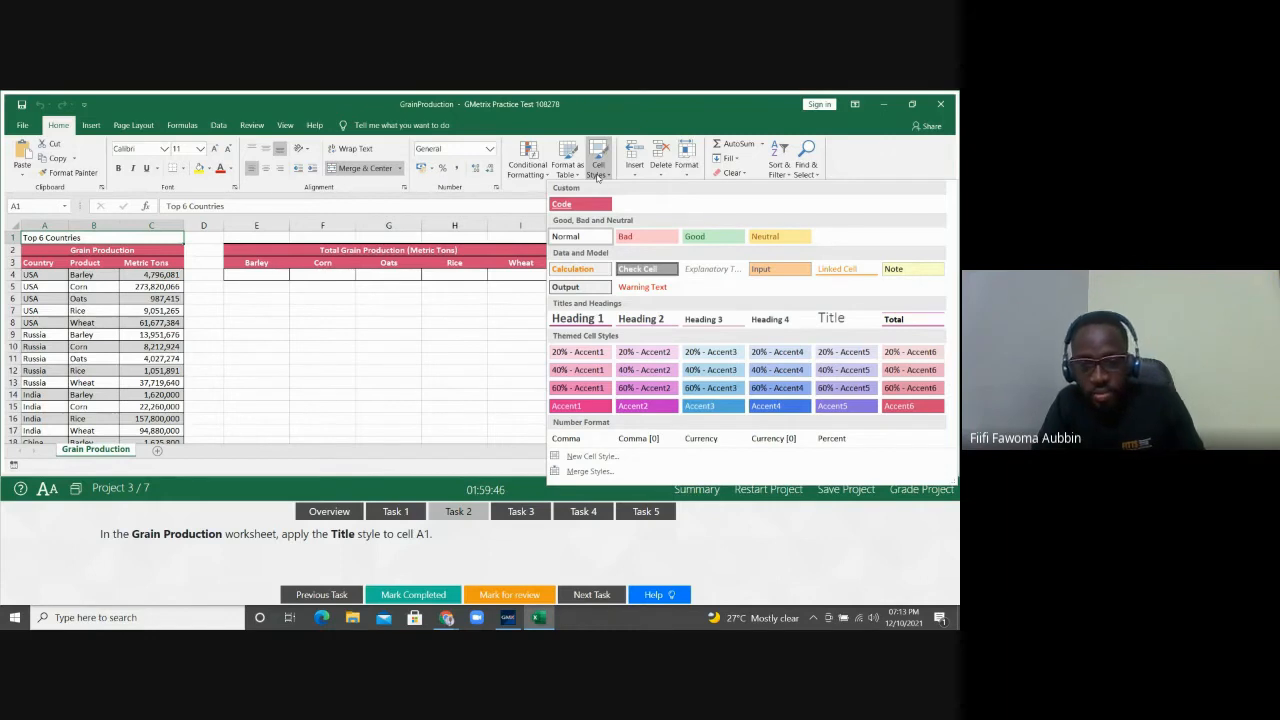
pyautogui.click(845, 319)
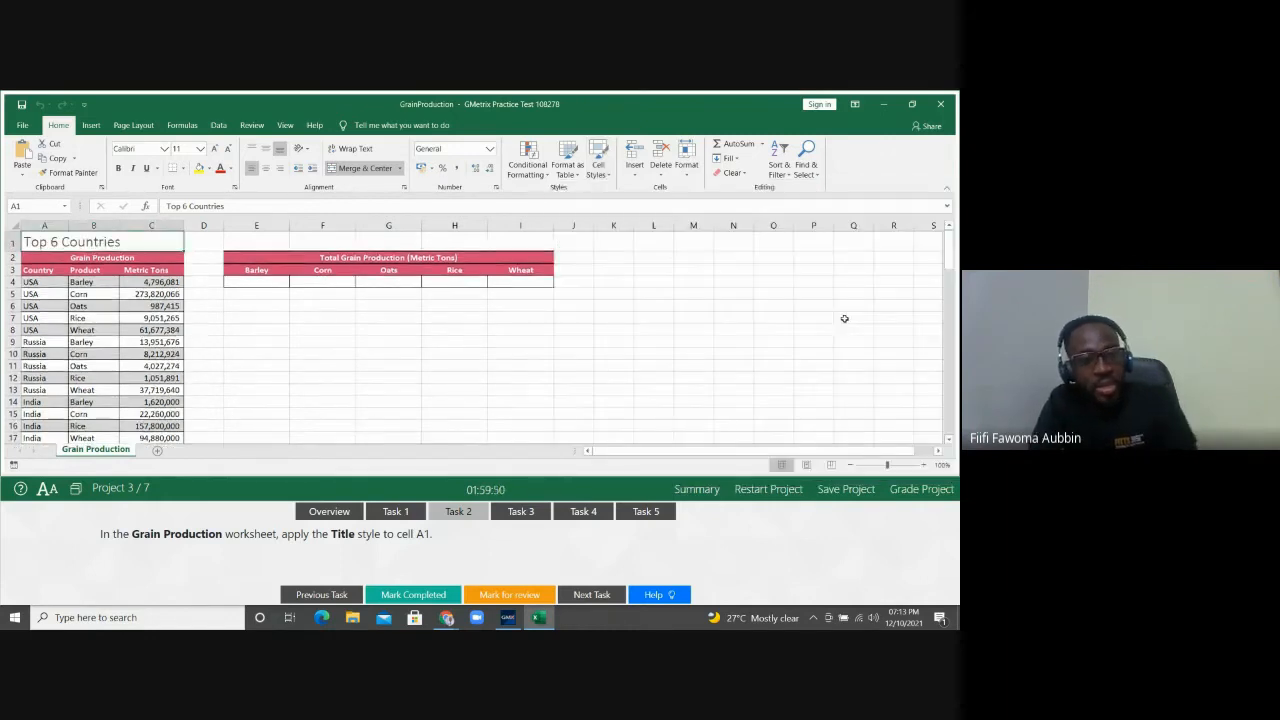
pyautogui.hscroll(5, 844, 318)
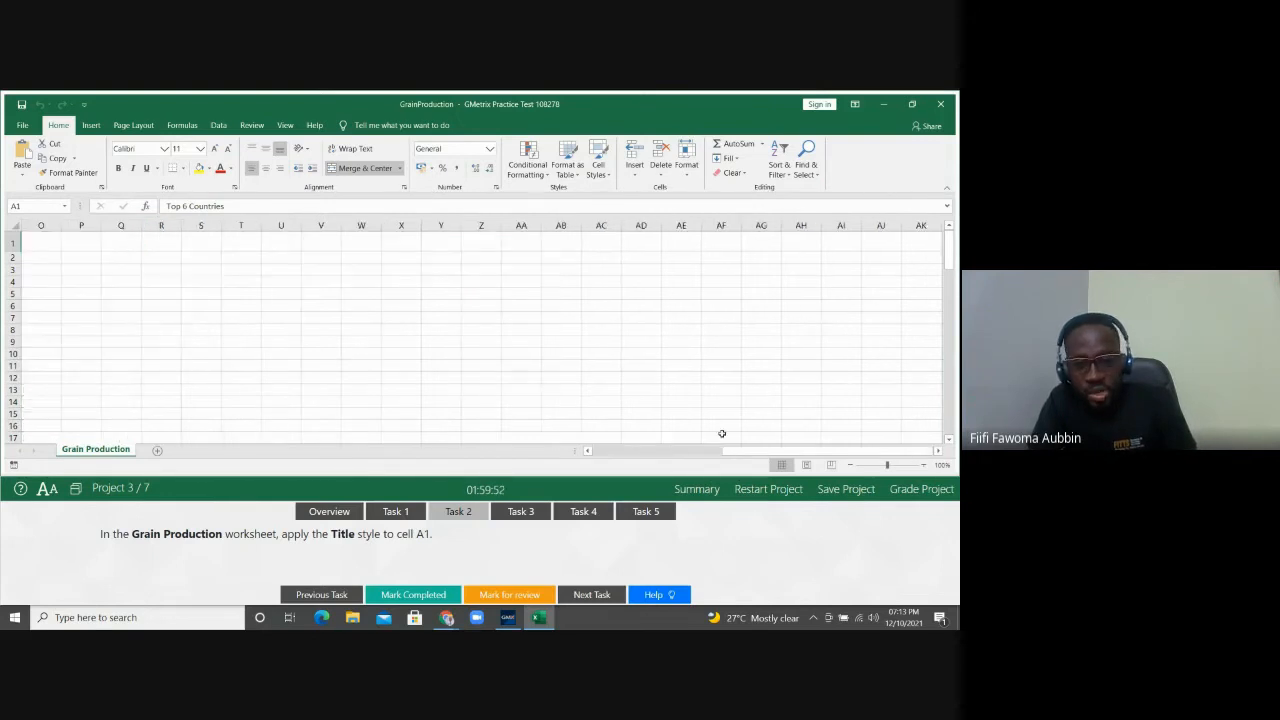
pyautogui.hscroll(-5, 646, 449)
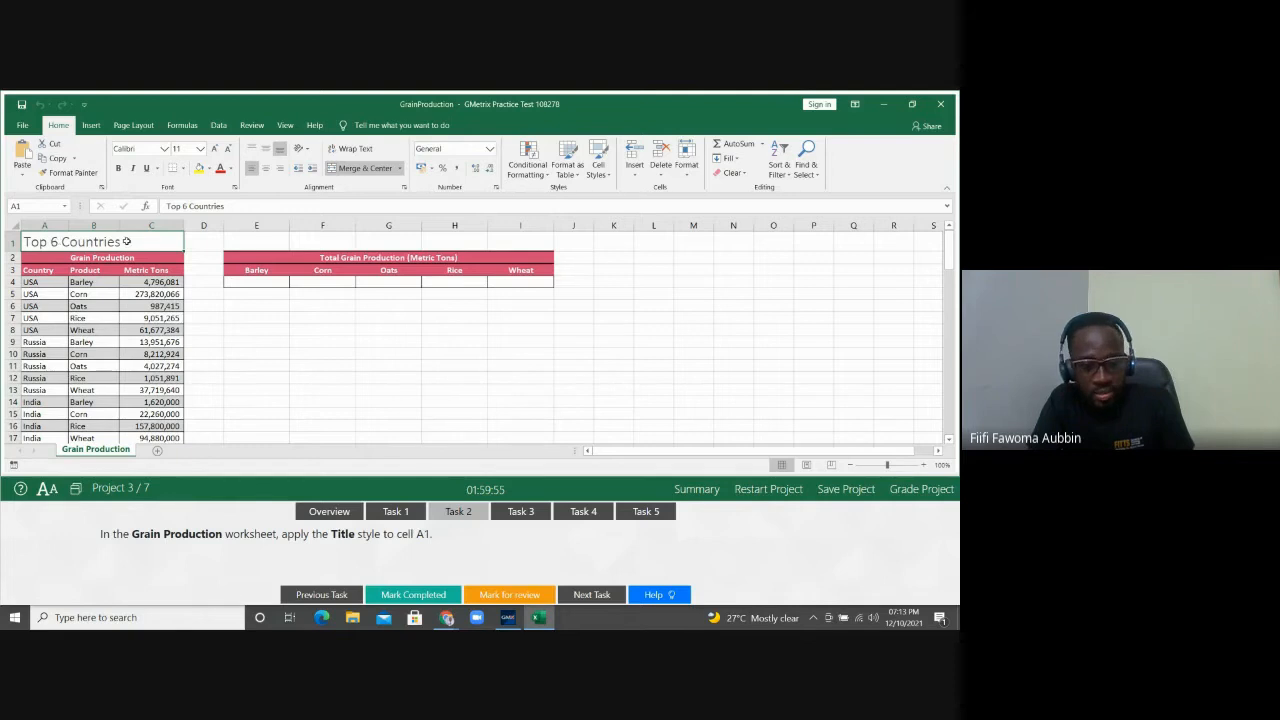
# Step: Show the Task 3 instructions and examine the row shading down the whole Grain Production table
pyautogui.click(513, 513)
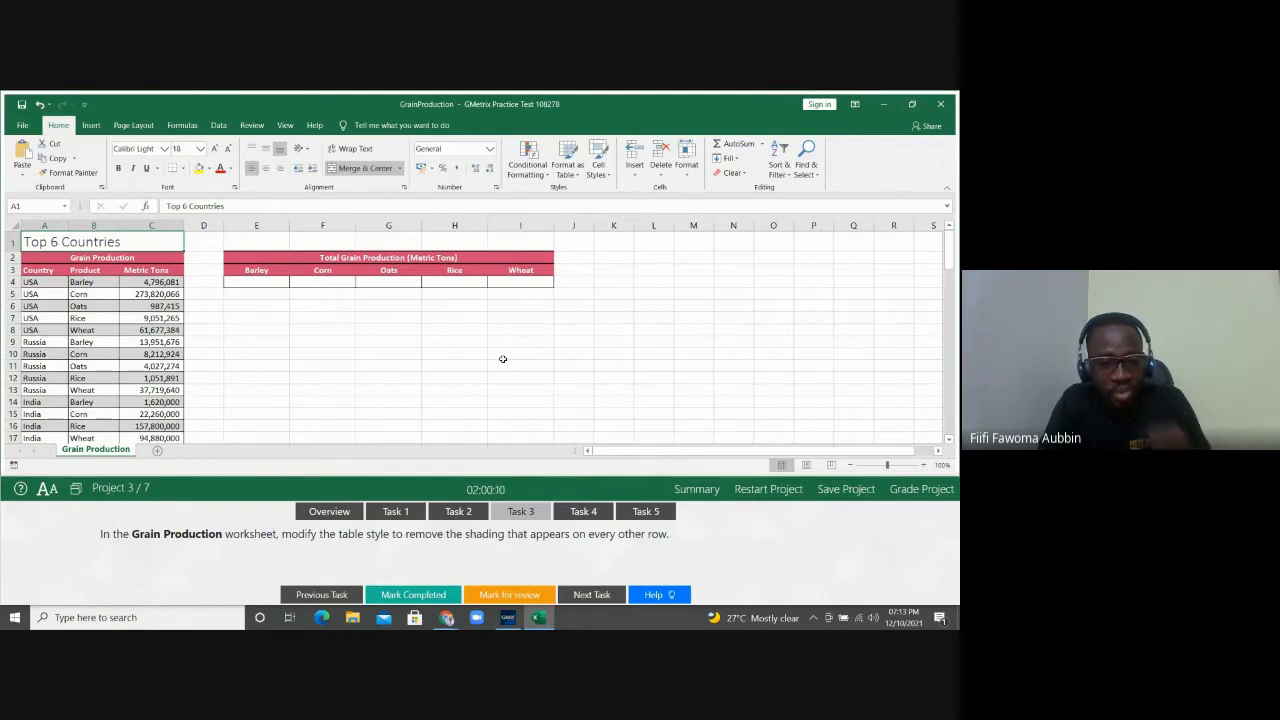
pyautogui.click(54, 319)
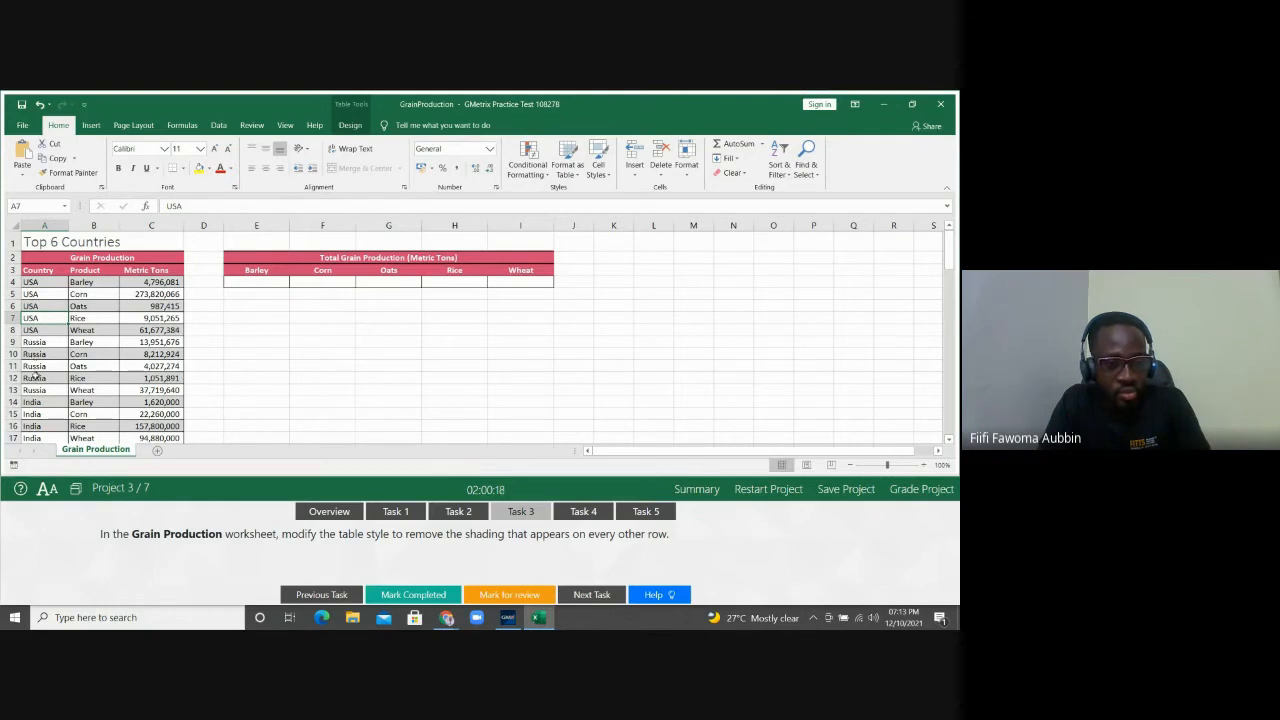
pyautogui.click(35, 415)
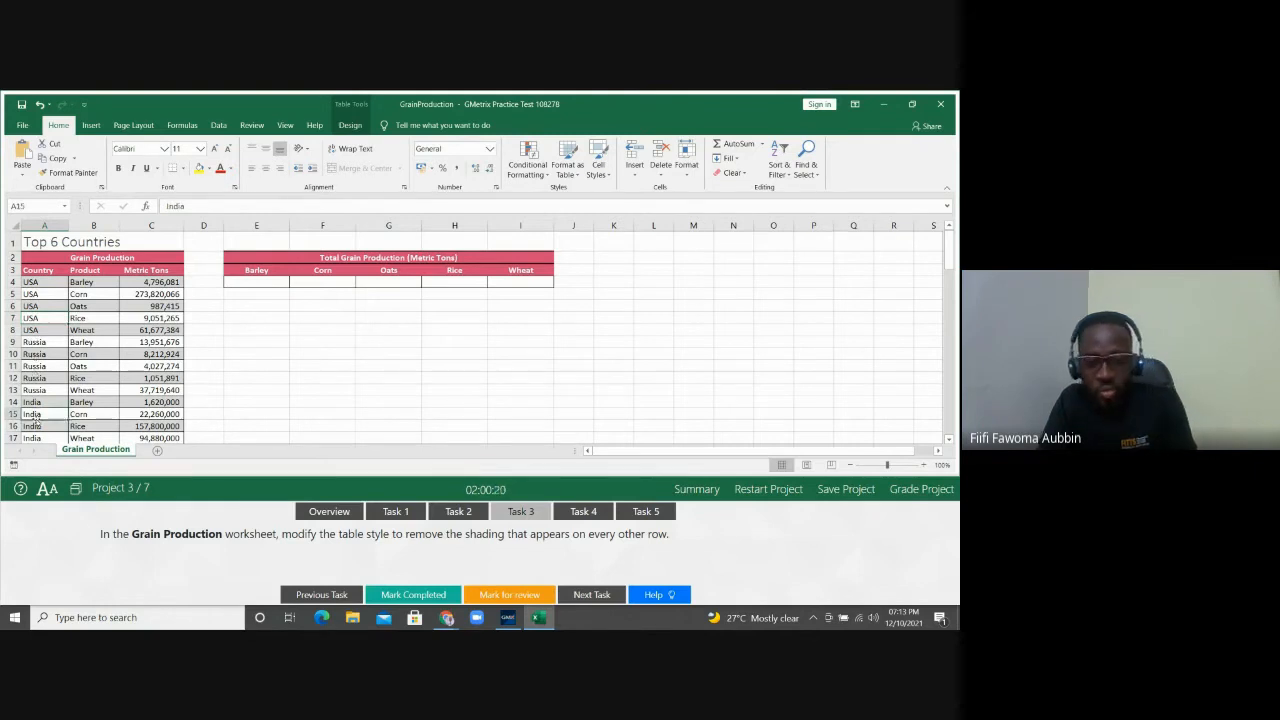
pyautogui.press('Down')
pyautogui.press('Down')
pyautogui.press('Down')
pyautogui.press('Down')
pyautogui.press('Down')
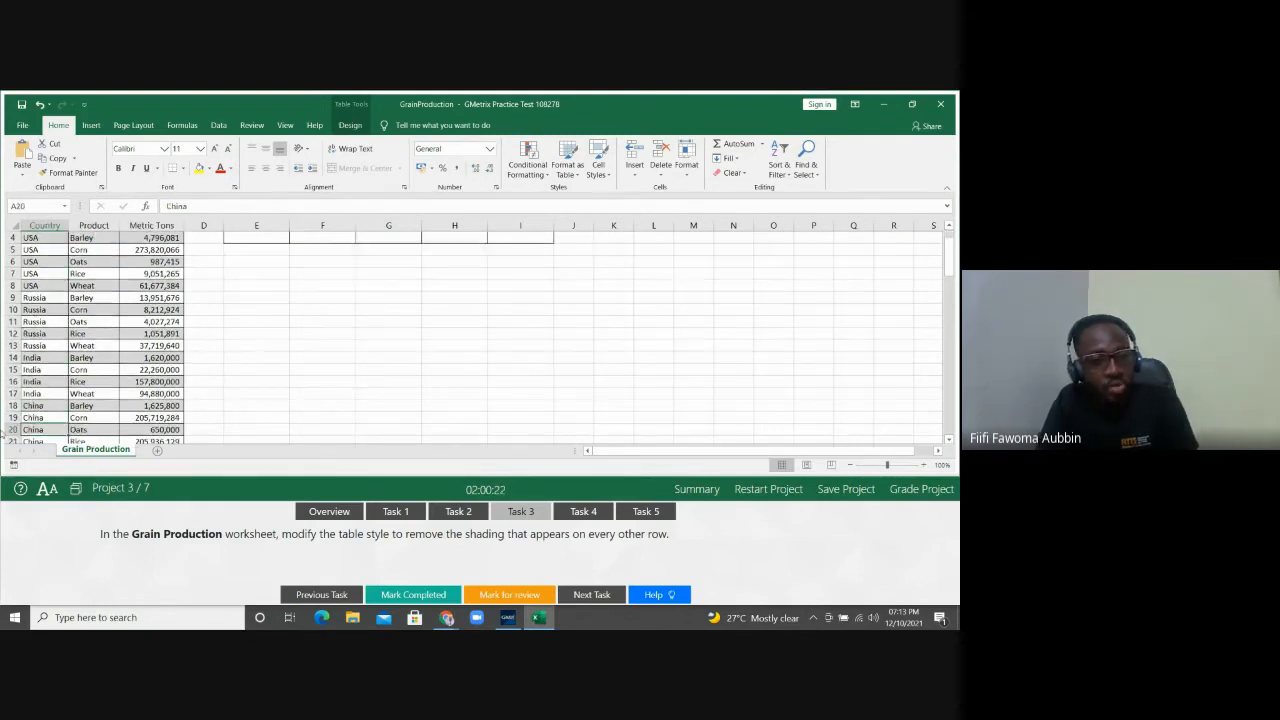
pyautogui.press('Down')
pyautogui.press('Down')
pyautogui.press('Down')
pyautogui.press('Down')
pyautogui.press('Down')
pyautogui.press('Down')
pyautogui.press('Down')
pyautogui.press('Down')
pyautogui.press('Down')
pyautogui.press('Down')
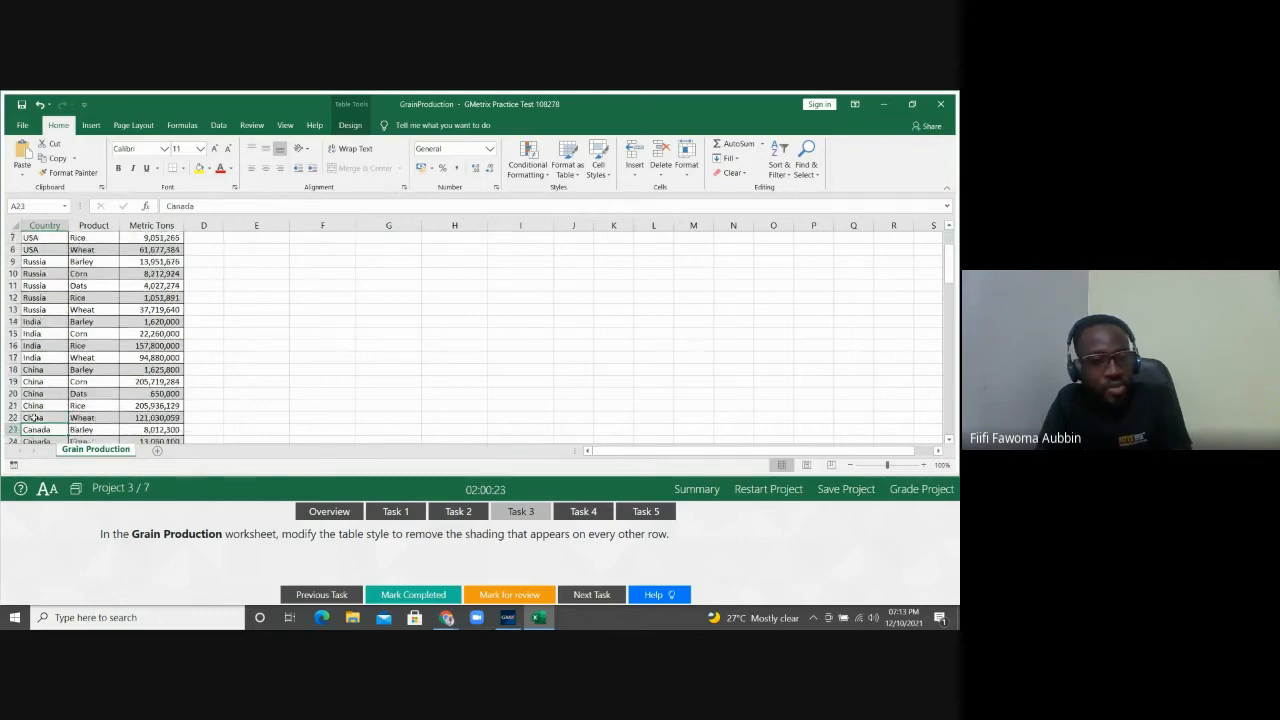
pyautogui.press('Down')
pyautogui.press('Down')
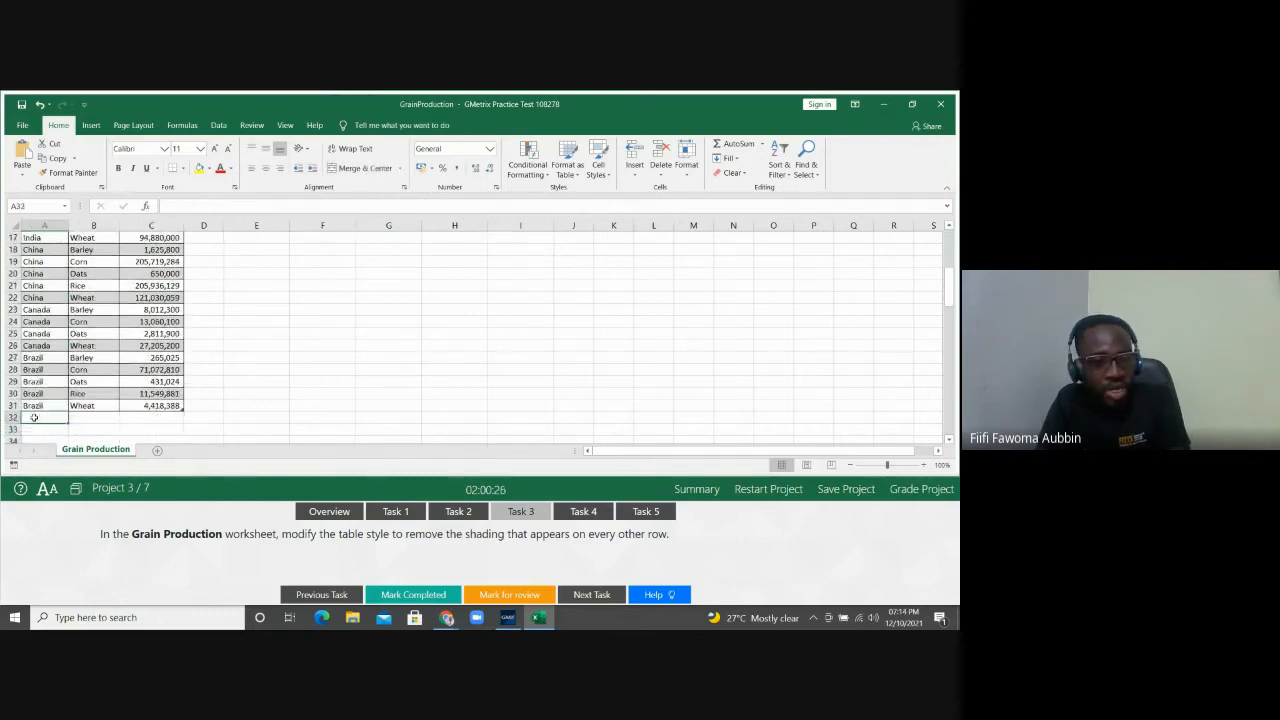
pyautogui.press('Up')
pyautogui.press('Up')
pyautogui.press('Up')
pyautogui.press('Up')
pyautogui.press('Up')
pyautogui.press('Up')
pyautogui.press('Up')
pyautogui.press('Up')
pyautogui.press('Up')
pyautogui.press('Up')
pyautogui.press('Up')
pyautogui.press('Up')
pyautogui.press('Up')
pyautogui.press('Up')
pyautogui.press('Up')
pyautogui.press('Up')
pyautogui.press('Up')
pyautogui.press('Up')
pyautogui.press('Up')
pyautogui.press('Up')
pyautogui.press('Up')
pyautogui.press('Up')
pyautogui.press('Up')
pyautogui.press('Up')
pyautogui.press('Up')
pyautogui.press('Up')
pyautogui.press('Up')
pyautogui.press('Up')
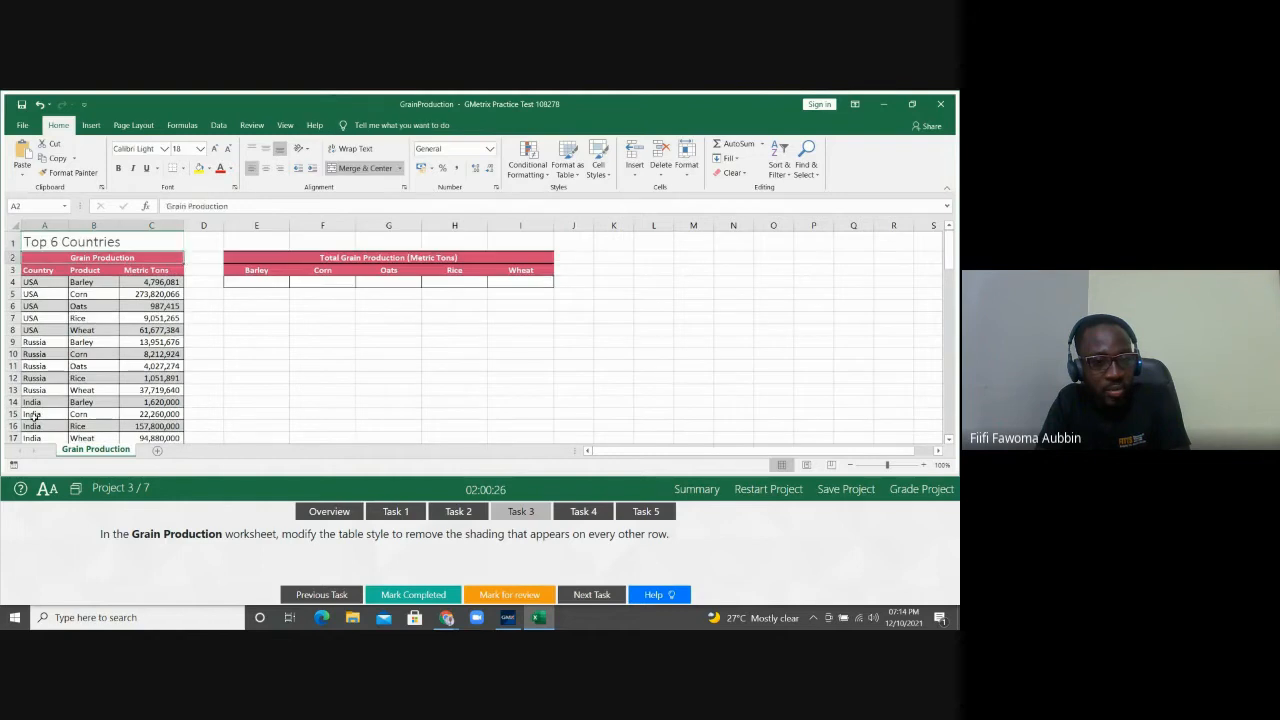
pyautogui.press('Down')
pyautogui.press('Down')
pyautogui.press('Down')
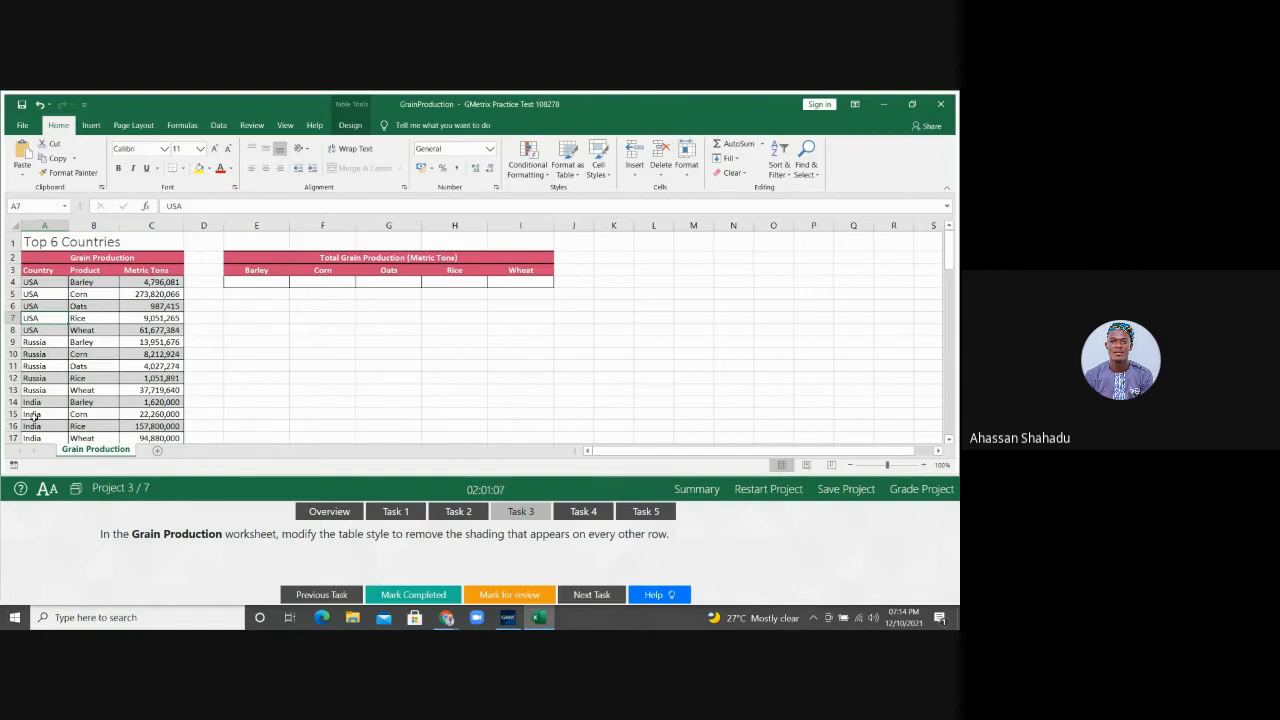
# Step: Turn off Banded Rows for the Grain Production table to remove the shading on every other row
pyautogui.click(108, 303)
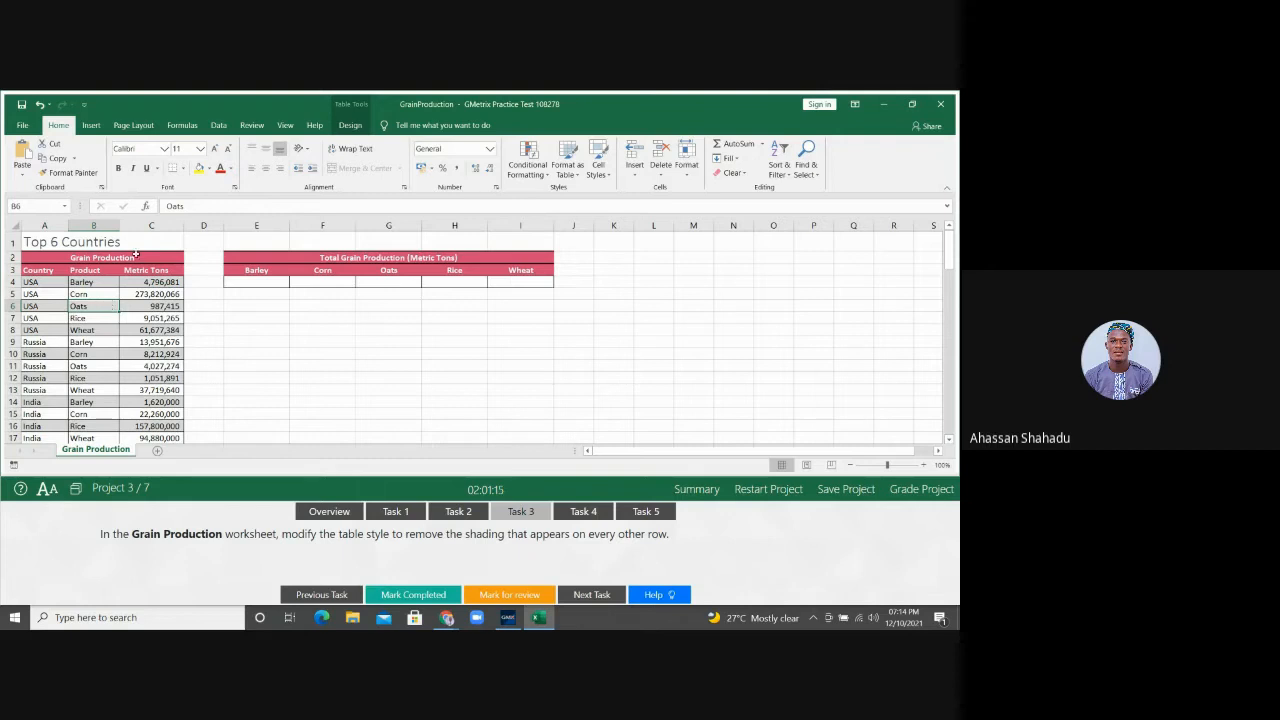
pyautogui.click(350, 125)
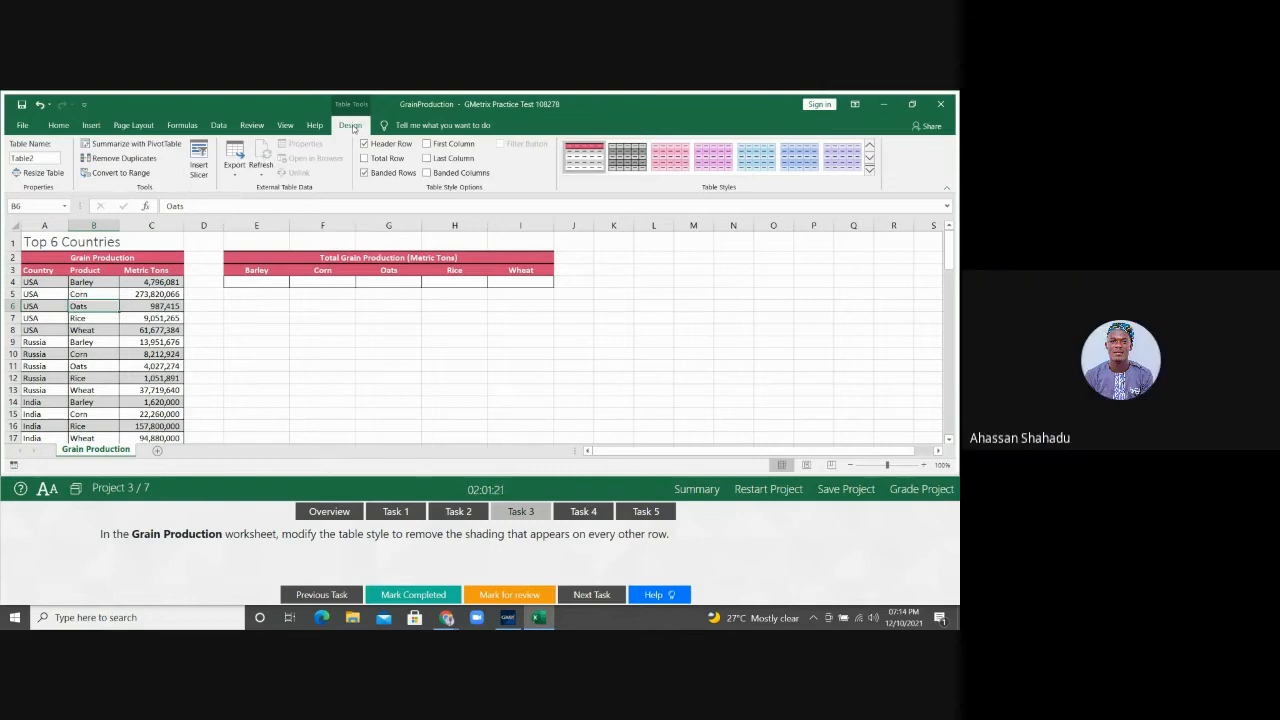
pyautogui.click(381, 175)
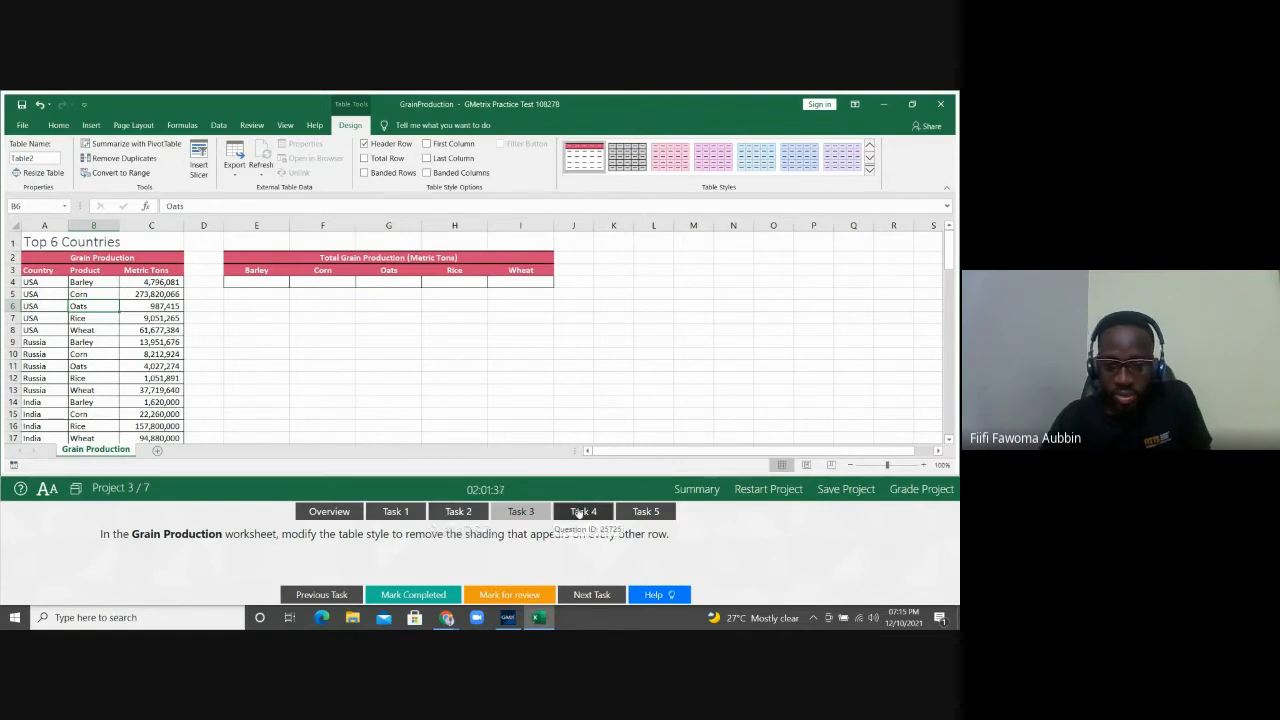
# Step: Show the Task 4 instructions and sort the first table by Country from A to Z
pyautogui.click(580, 512)
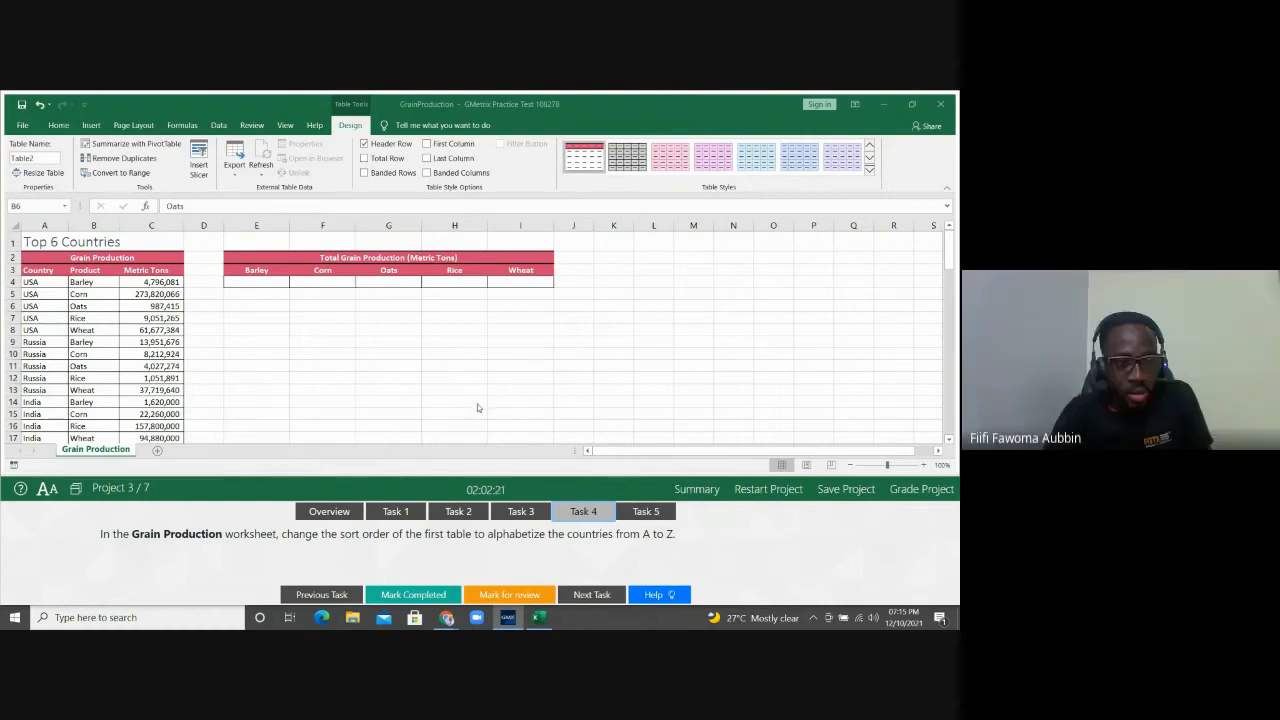
pyautogui.click(69, 127)
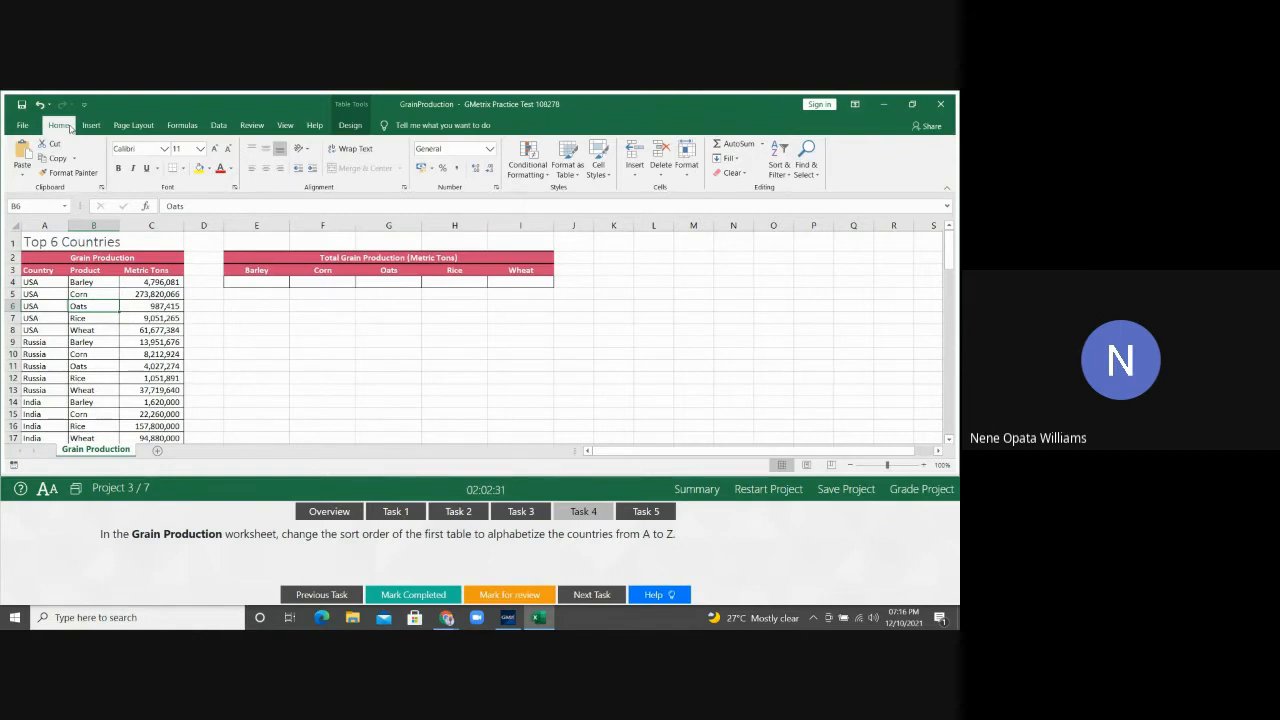
pyautogui.click(54, 284)
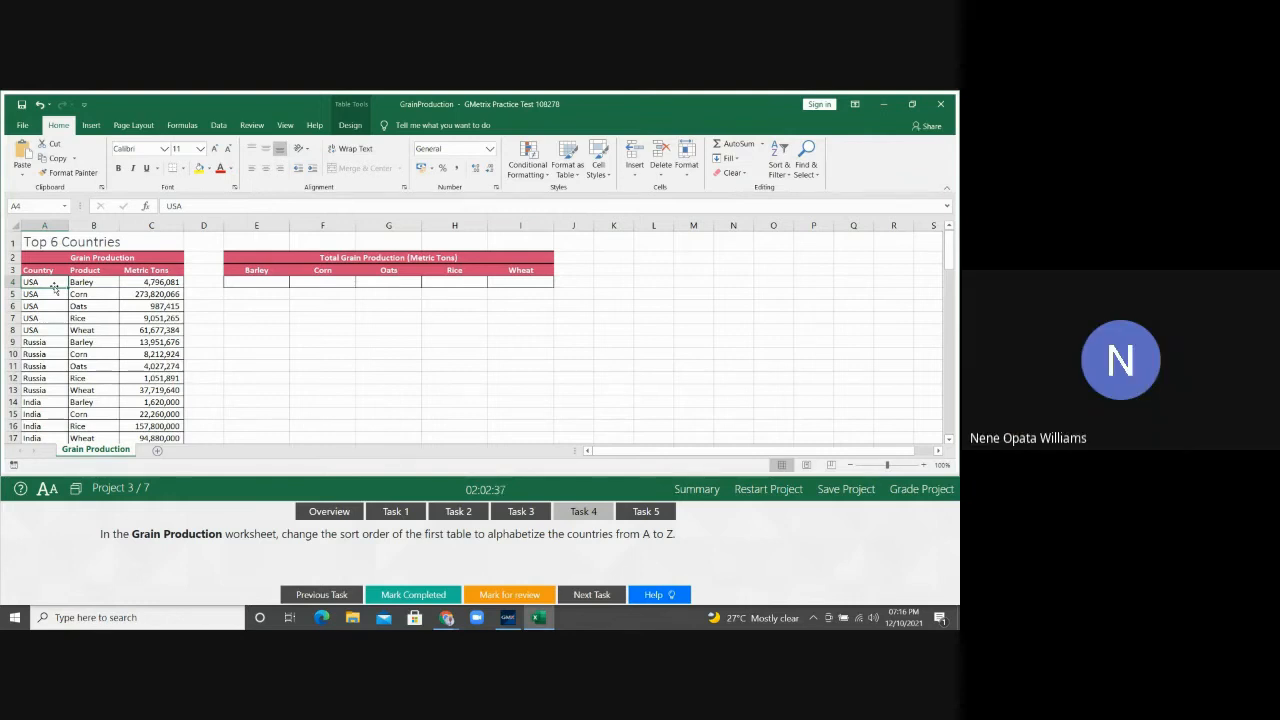
pyautogui.click(778, 172)
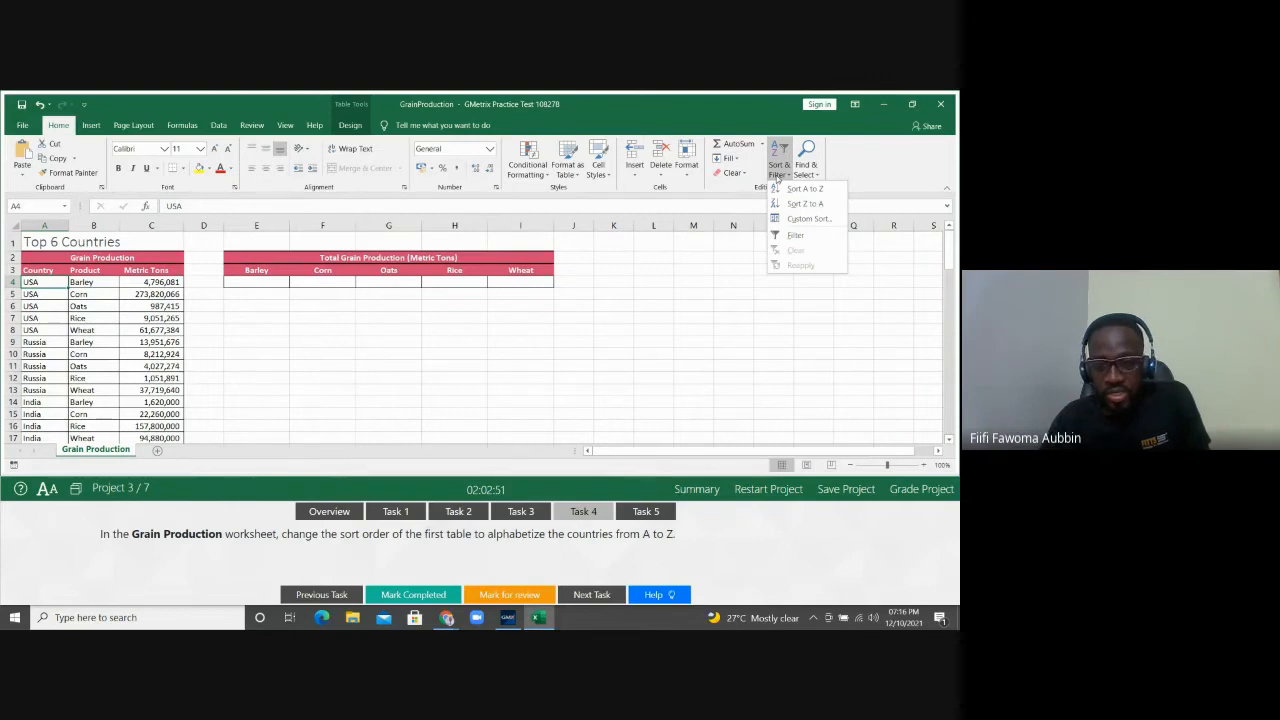
pyautogui.click(786, 190)
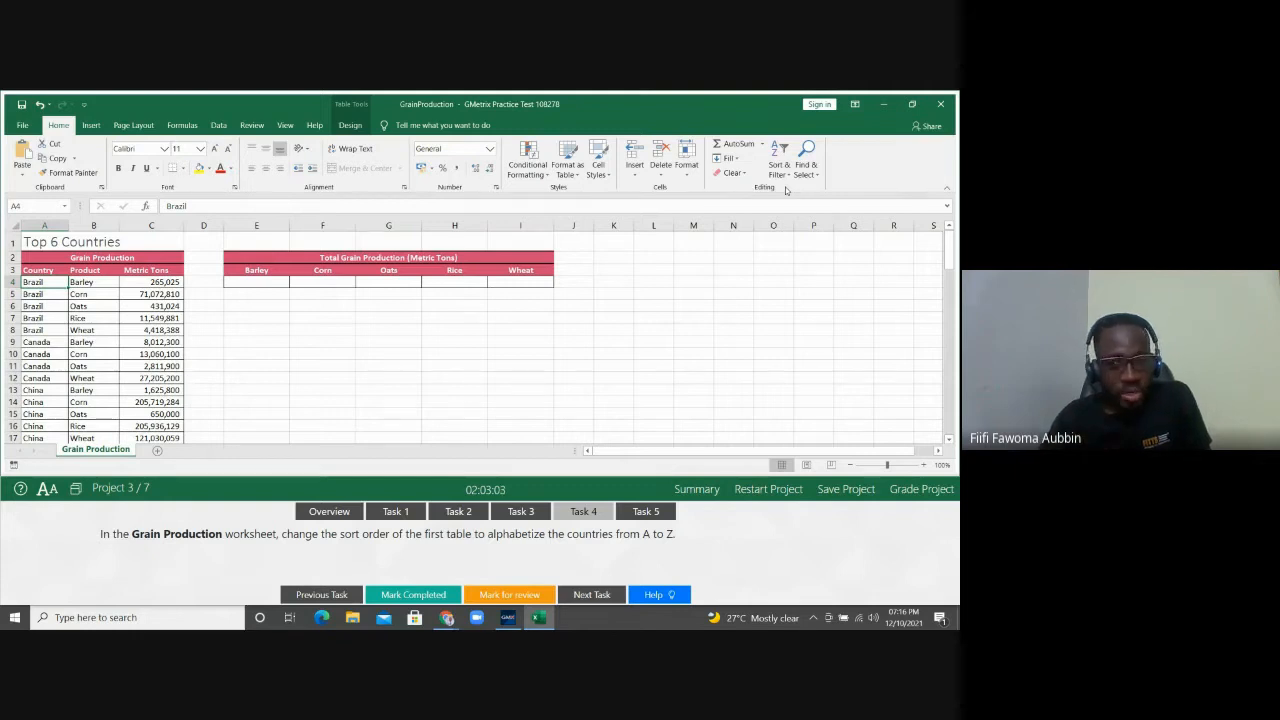
# Step: Apply a custom sort to the first table by Country on cell values in A to Z order
pyautogui.click(781, 176)
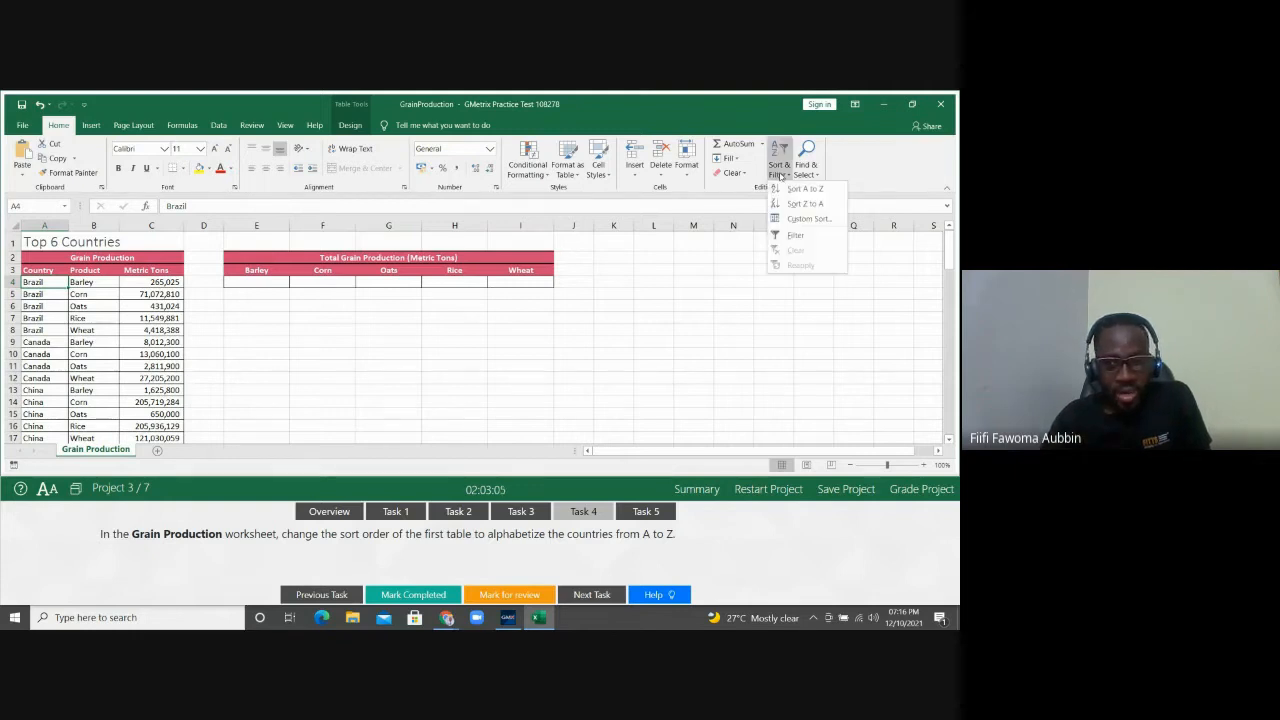
pyautogui.click(796, 217)
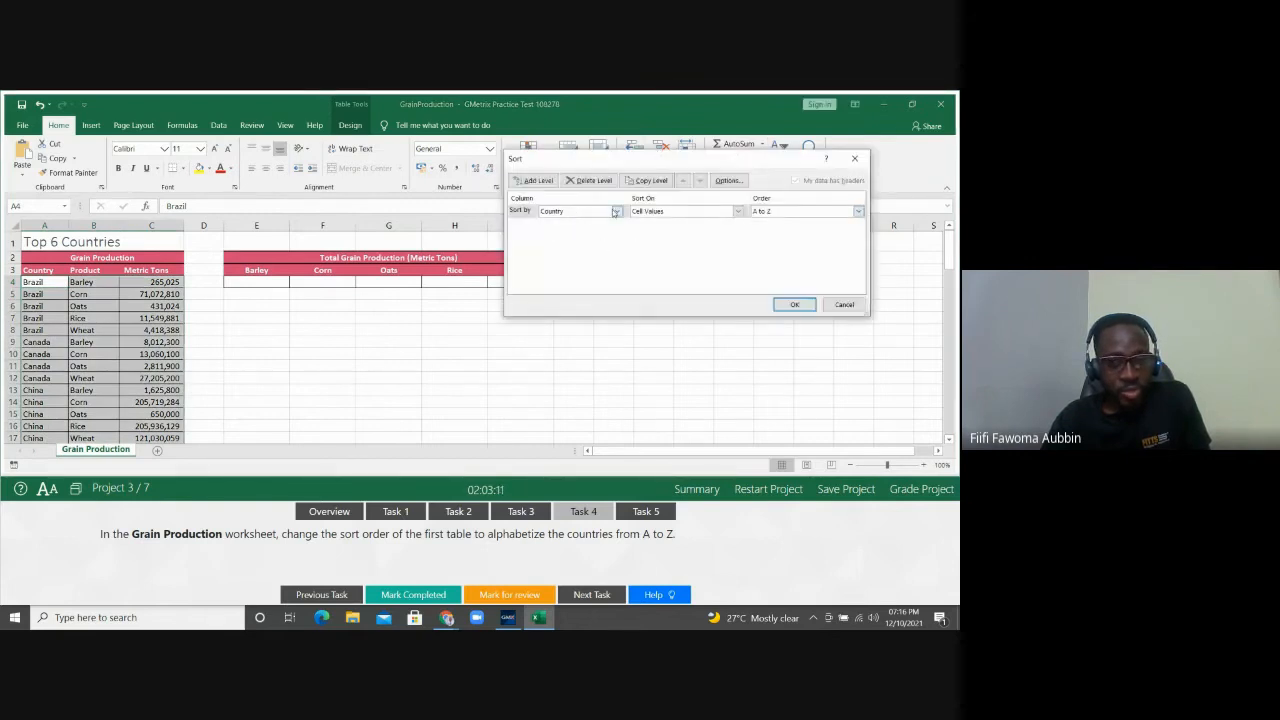
pyautogui.click(615, 212)
pyautogui.click(598, 221)
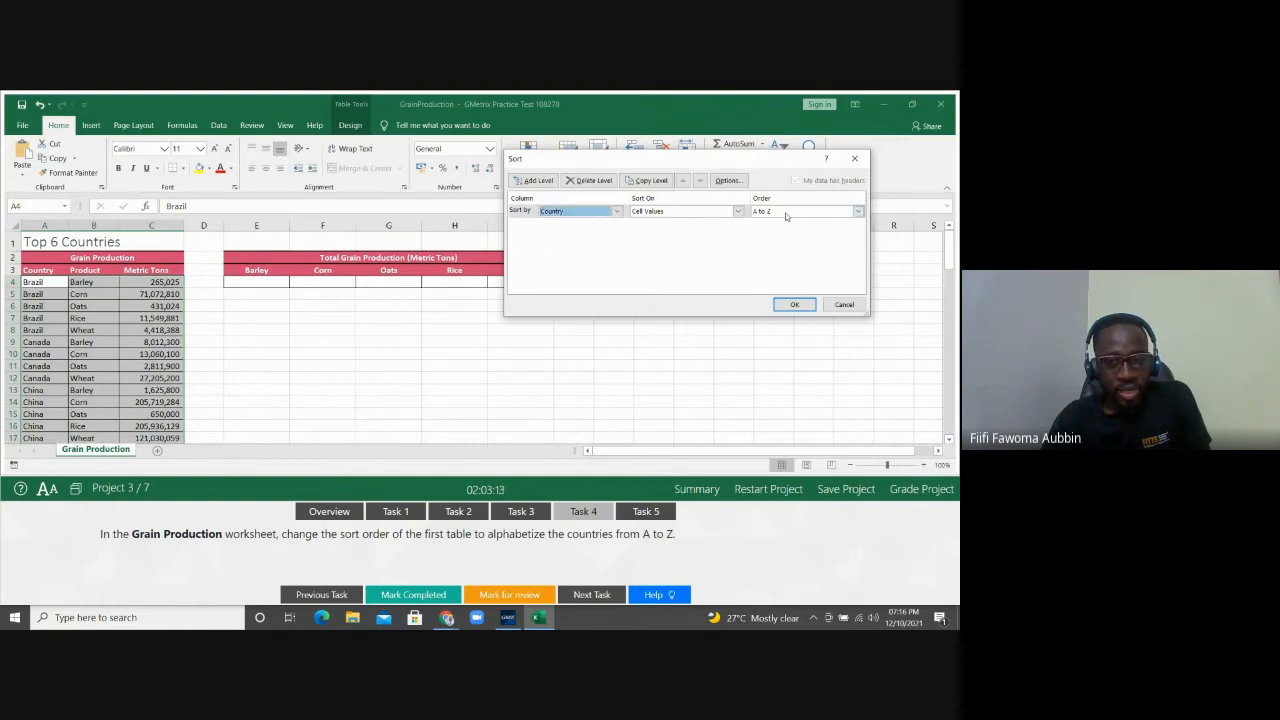
pyautogui.click(797, 304)
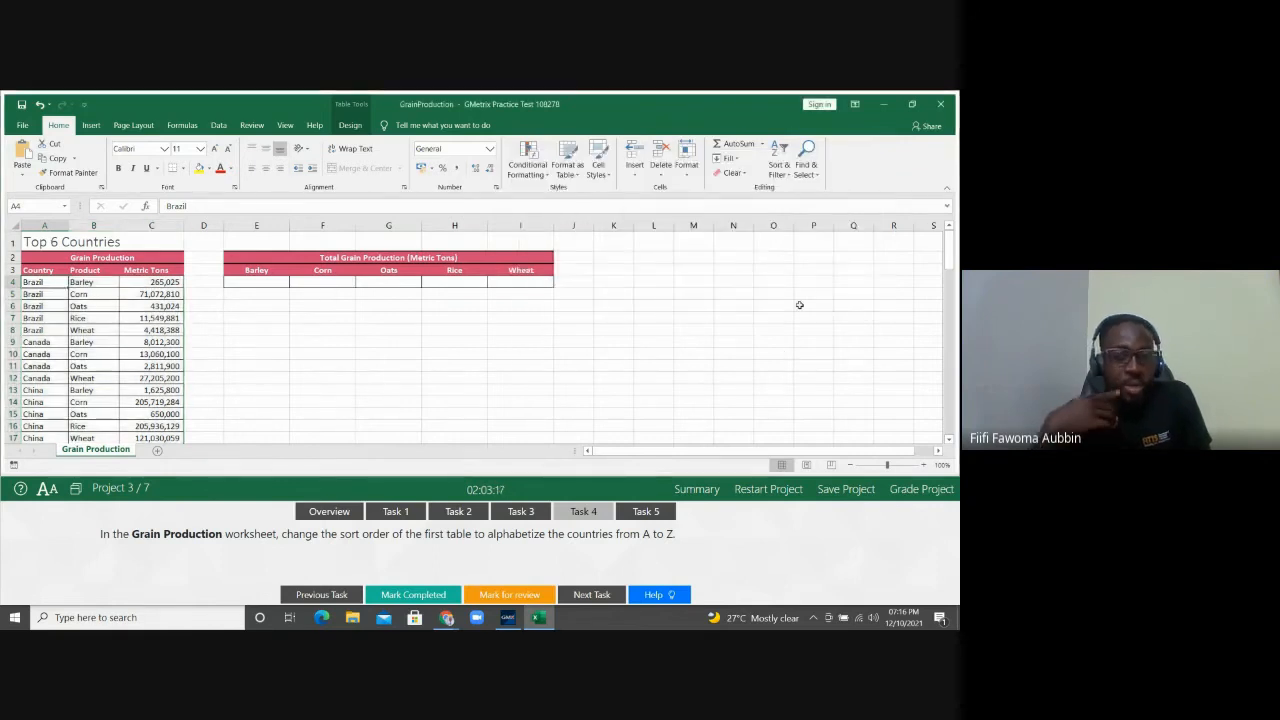
pyautogui.click(779, 165)
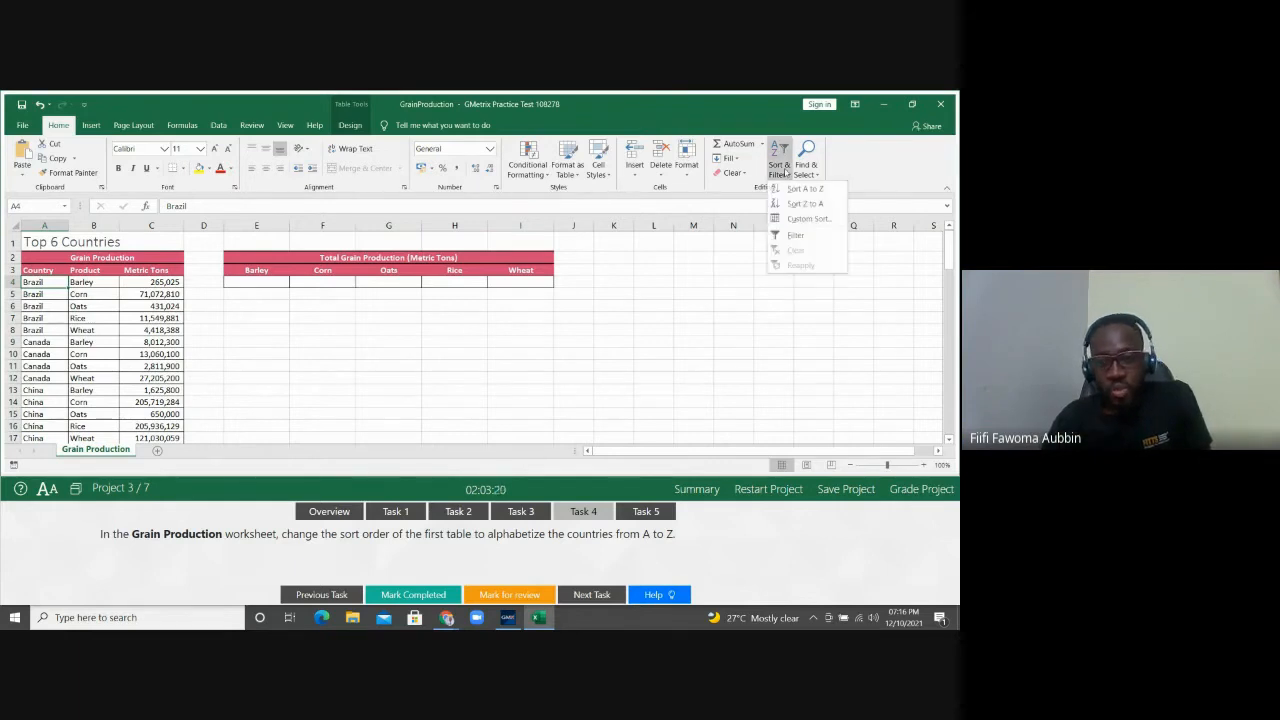
pyautogui.click(804, 219)
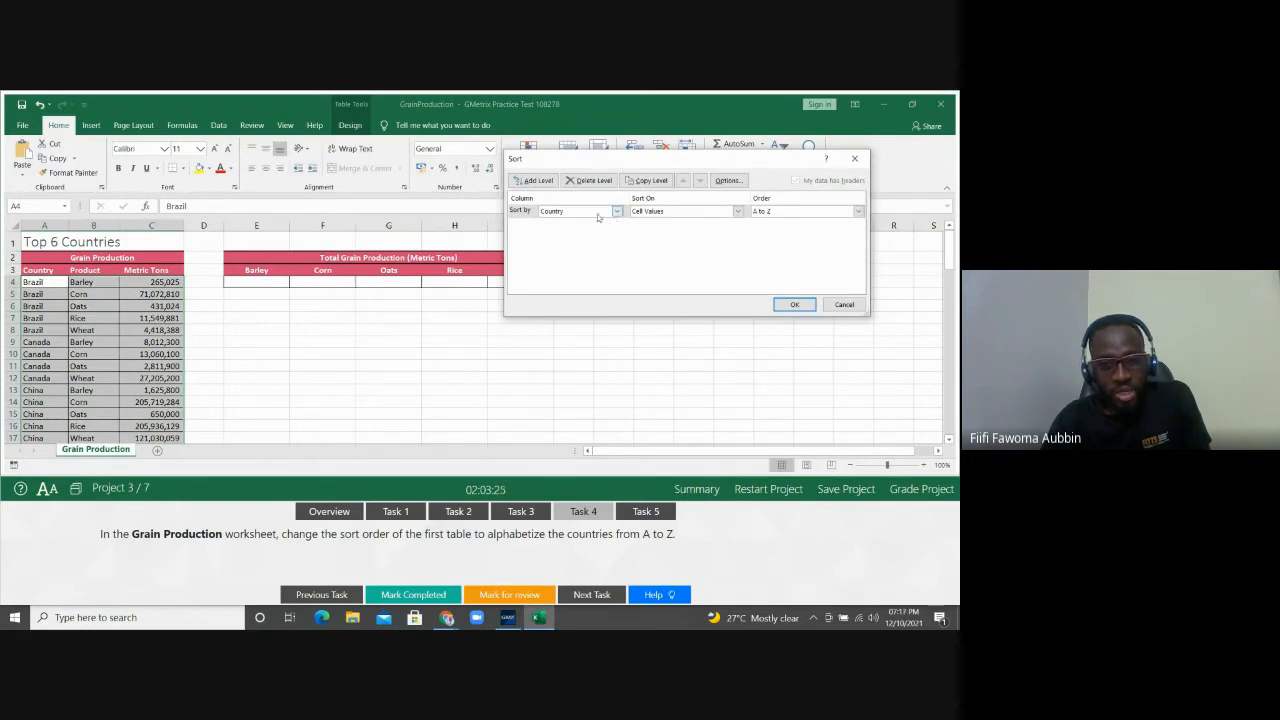
pyautogui.click(540, 181)
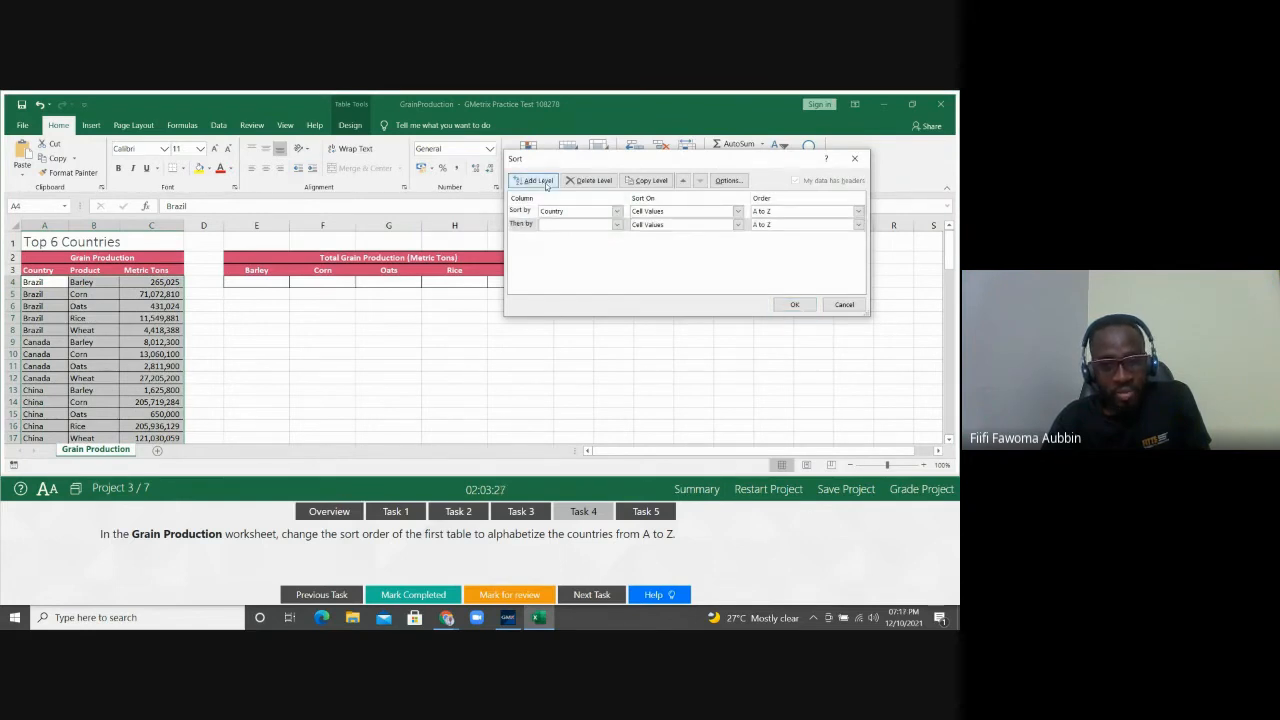
pyautogui.click(616, 226)
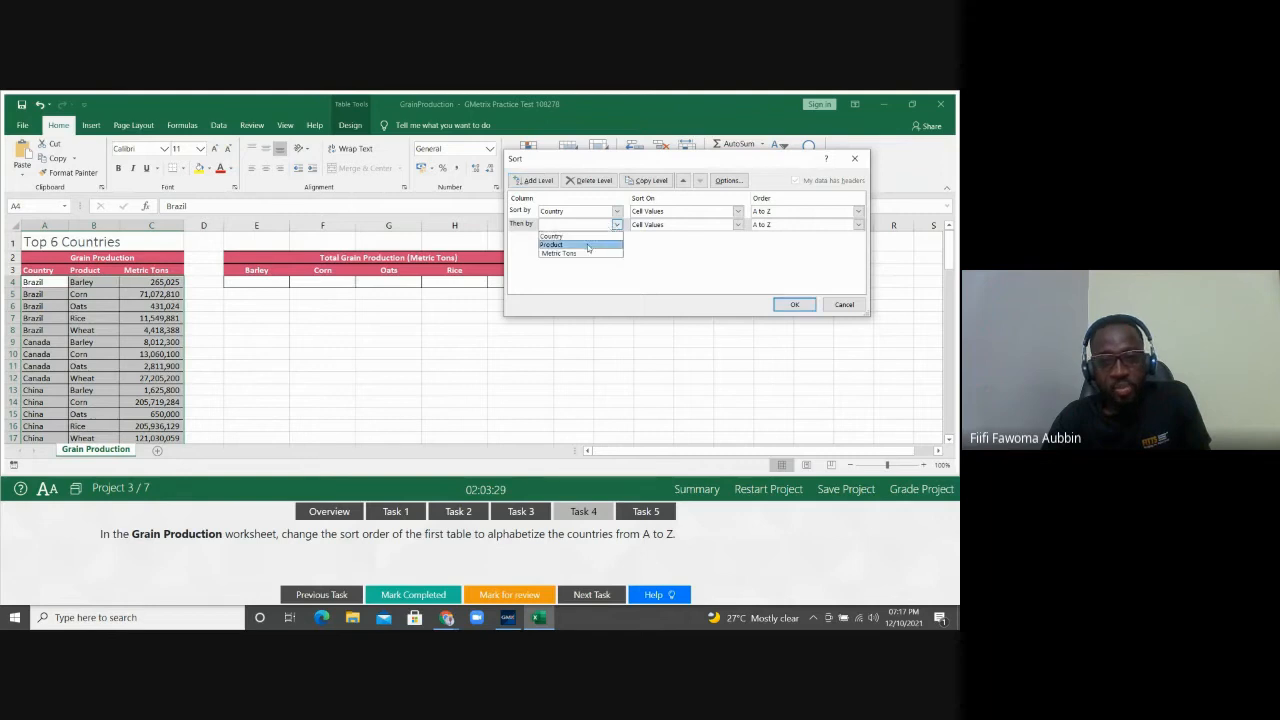
pyautogui.click(587, 244)
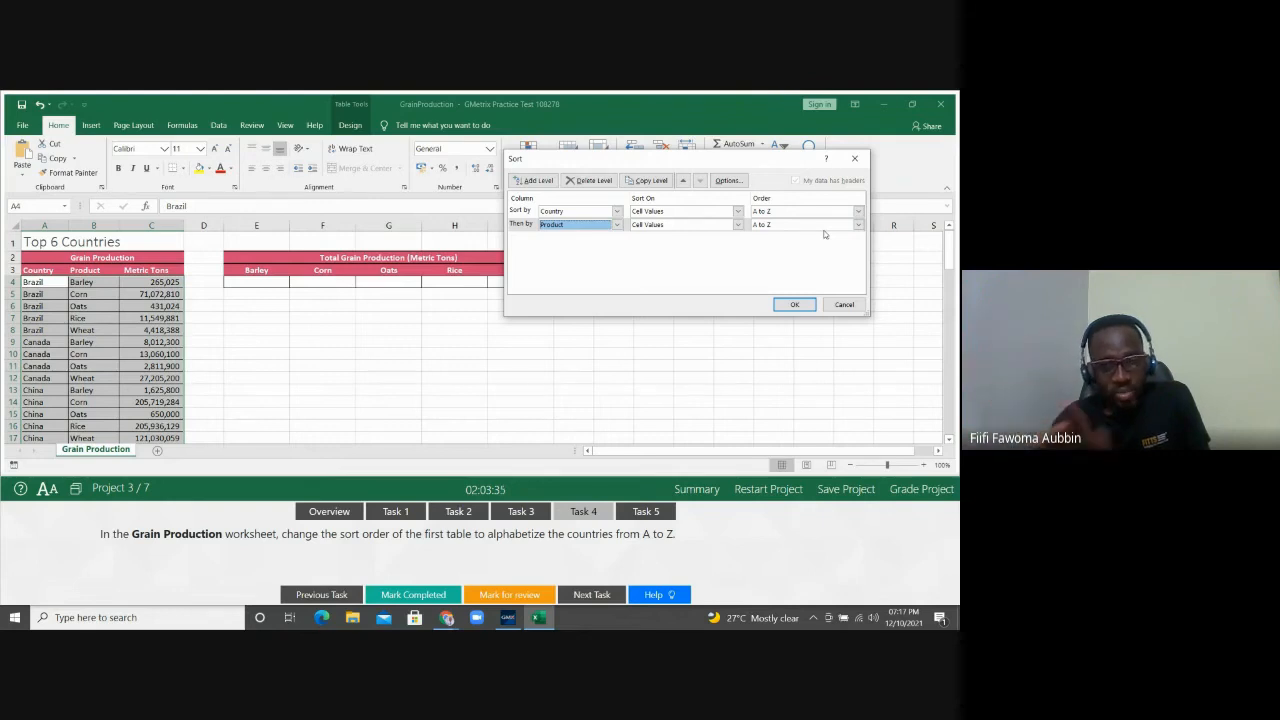
pyautogui.click(855, 302)
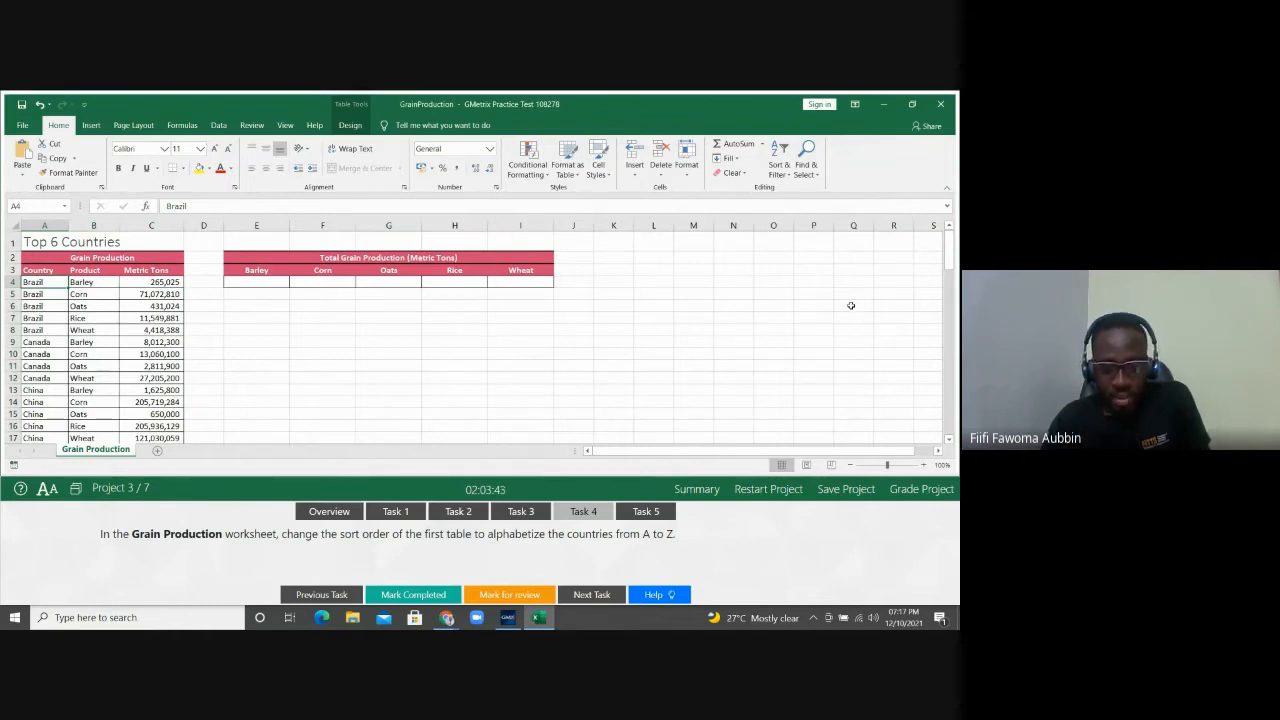
# Step: Show the Task 5 instructions and examine the Product column down the whole Grain Production table
pyautogui.click(646, 514)
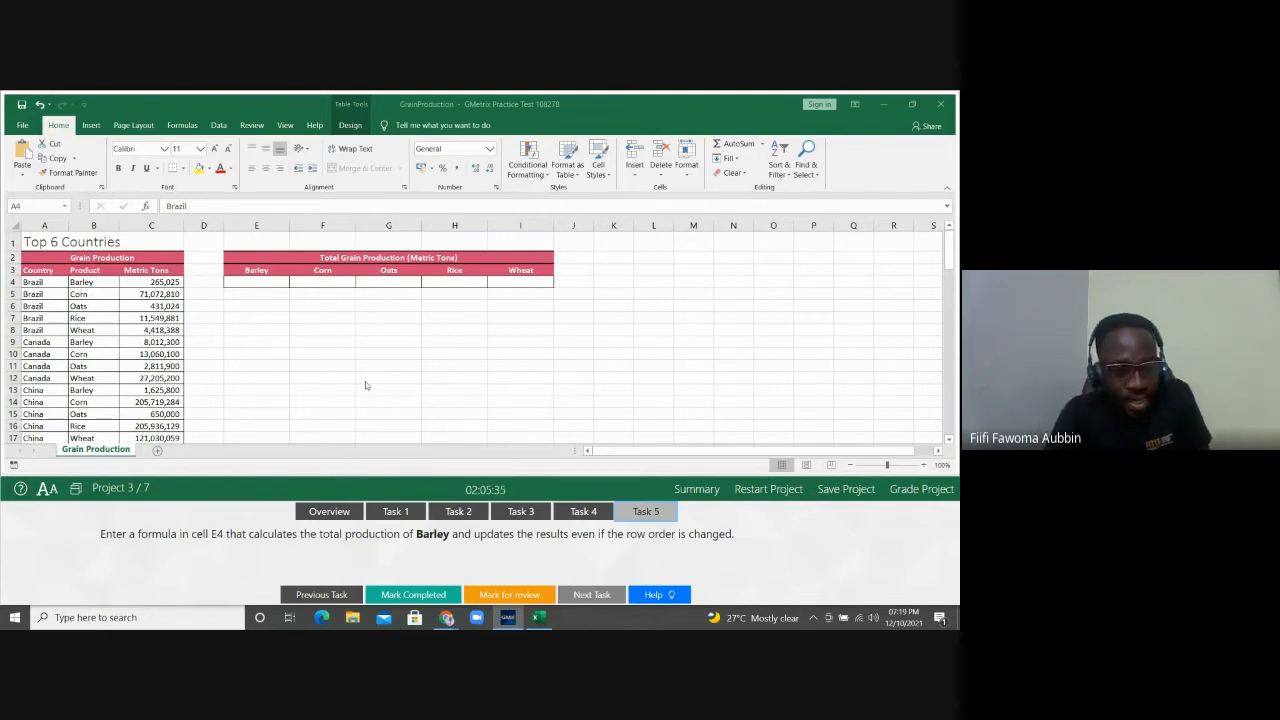
pyautogui.click(88, 292)
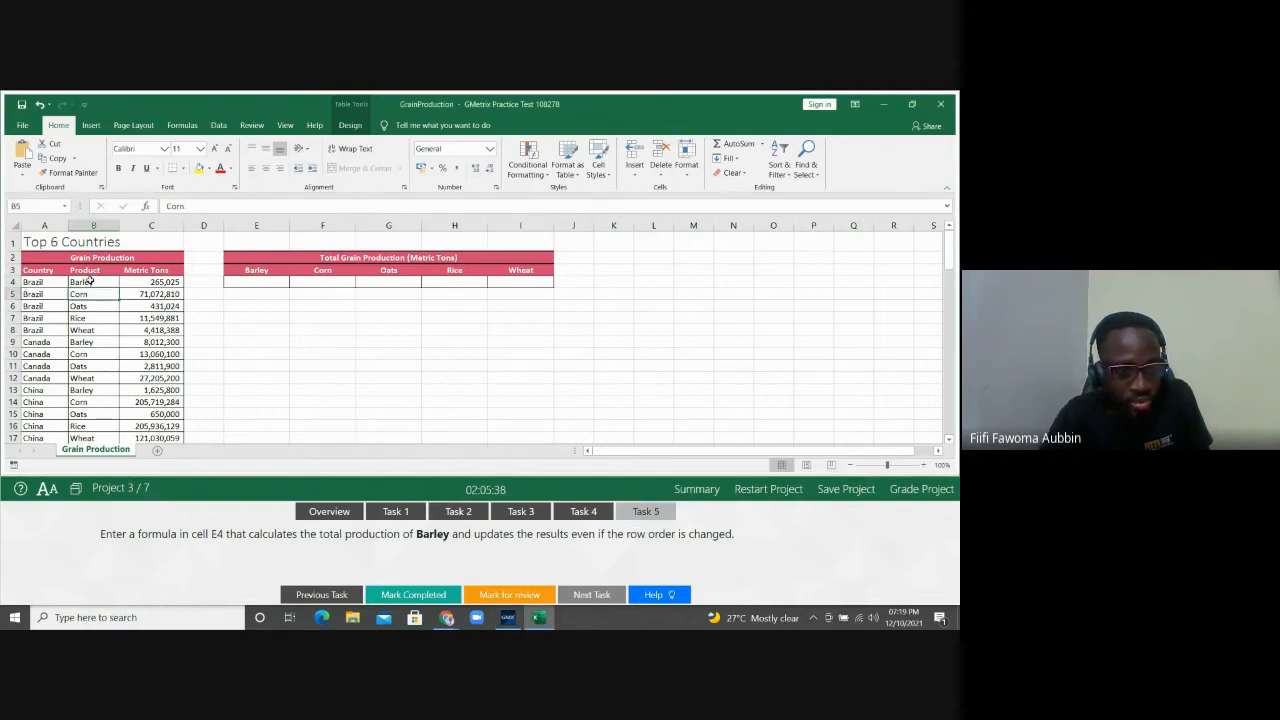
pyautogui.press('Down')
pyautogui.press('Down')
pyautogui.press('Down')
pyautogui.press('Down')
pyautogui.press('Down')
pyautogui.press('Down')
pyautogui.press('Down')
pyautogui.press('Down')
pyautogui.press('Down')
pyautogui.press('Down')
pyautogui.press('Down')
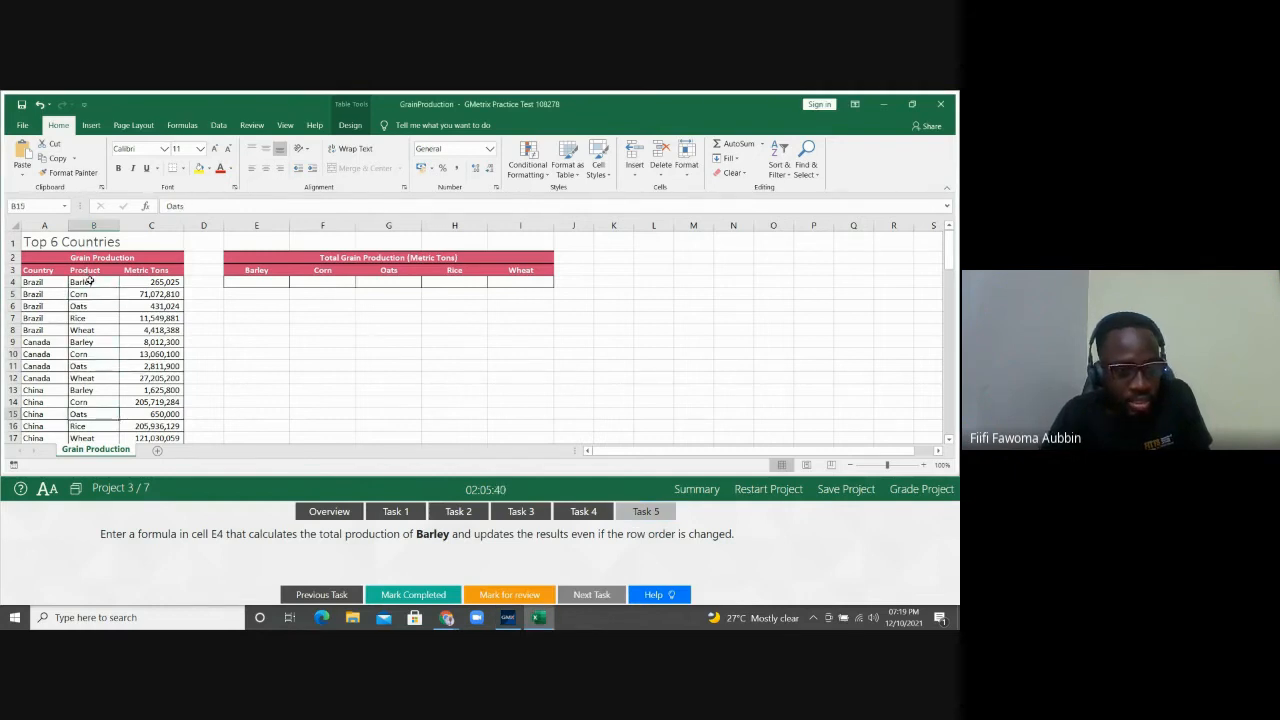
pyautogui.press('Up')
pyautogui.press('Up')
pyautogui.press('Up')
pyautogui.press('Down')
pyautogui.press('Down')
pyautogui.press('Down')
pyautogui.press('Down')
pyautogui.press('Down')
pyautogui.press('Down')
pyautogui.press('Down')
pyautogui.press('Up')
pyautogui.press('Up')
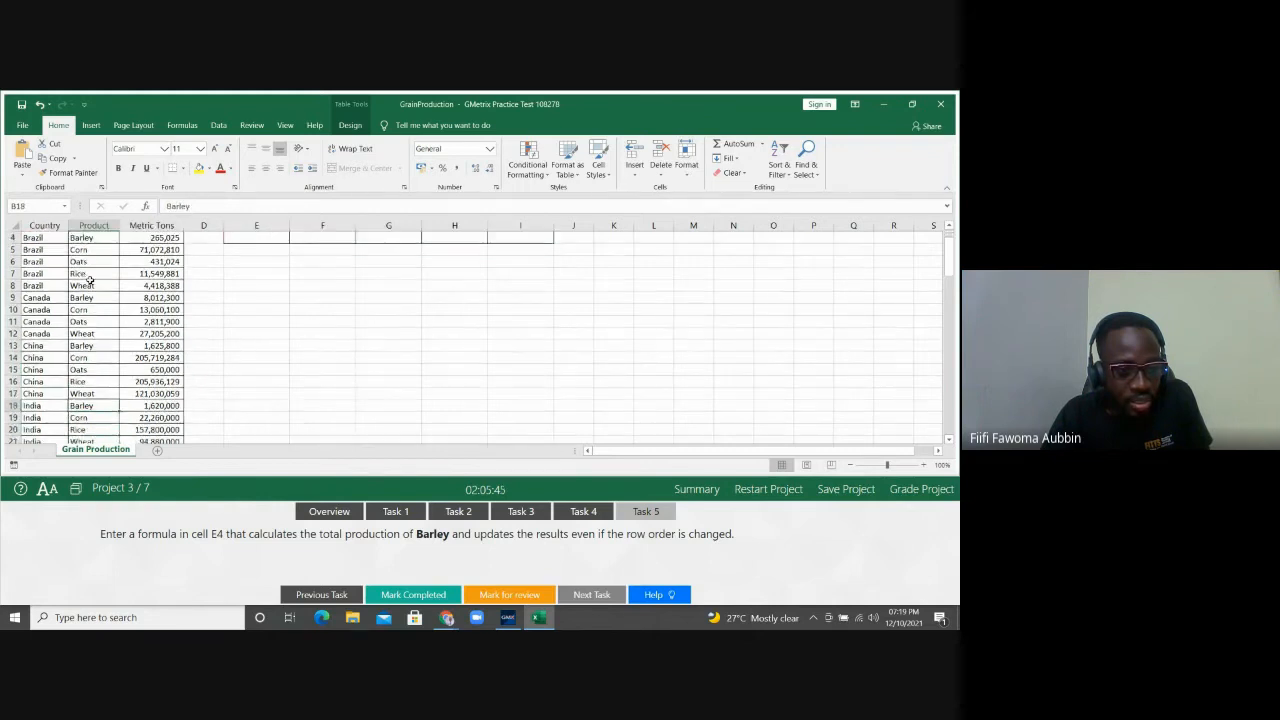
pyautogui.press('Down')
pyautogui.press('Down')
pyautogui.press('Down')
pyautogui.press('Down')
pyautogui.press('Down')
pyautogui.press('Down')
pyautogui.press('Down')
pyautogui.press('Down')
pyautogui.press('Down')
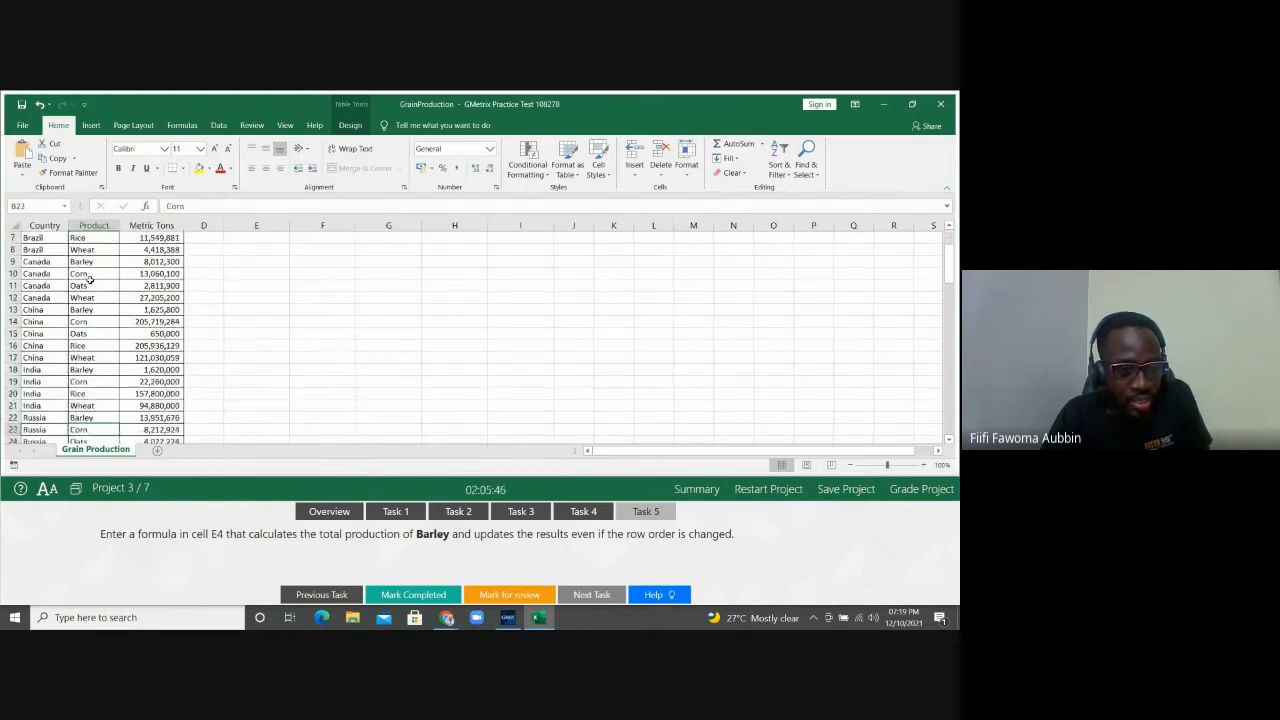
pyautogui.press('Down')
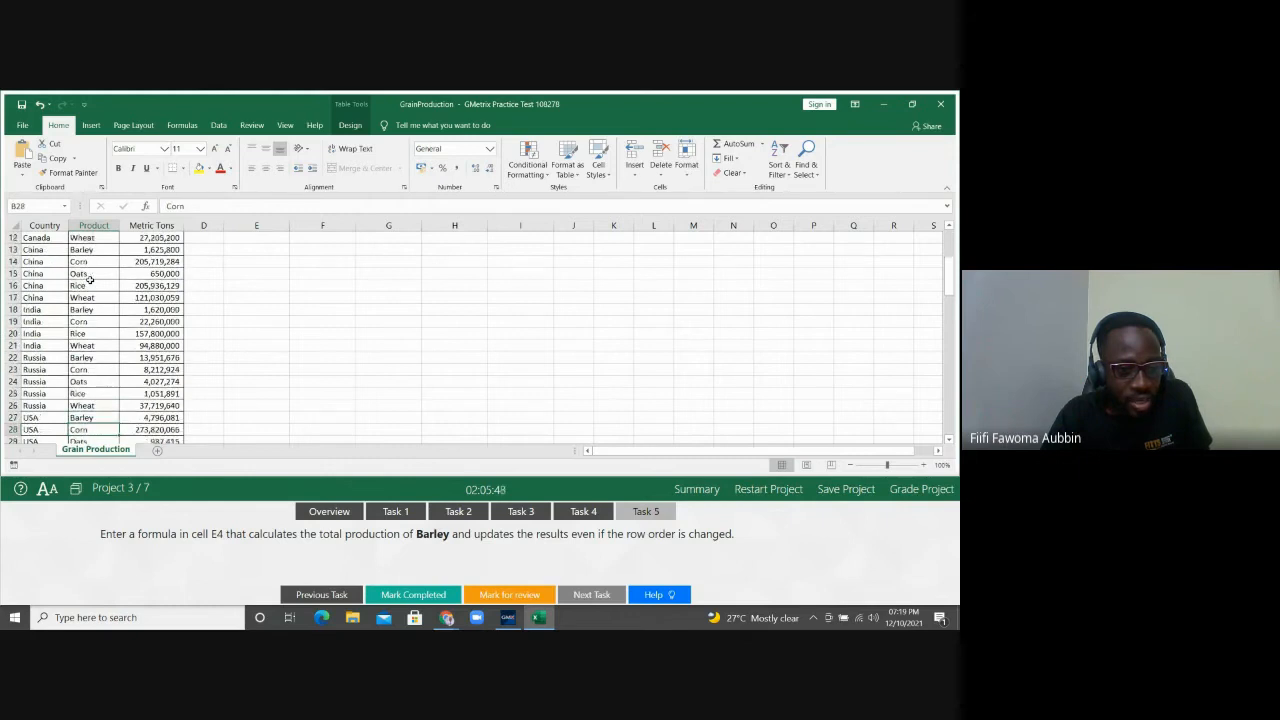
pyautogui.press('Down')
pyautogui.press('Down')
pyautogui.press('Down')
pyautogui.press('Down')
pyautogui.scroll(-1, 90, 281)
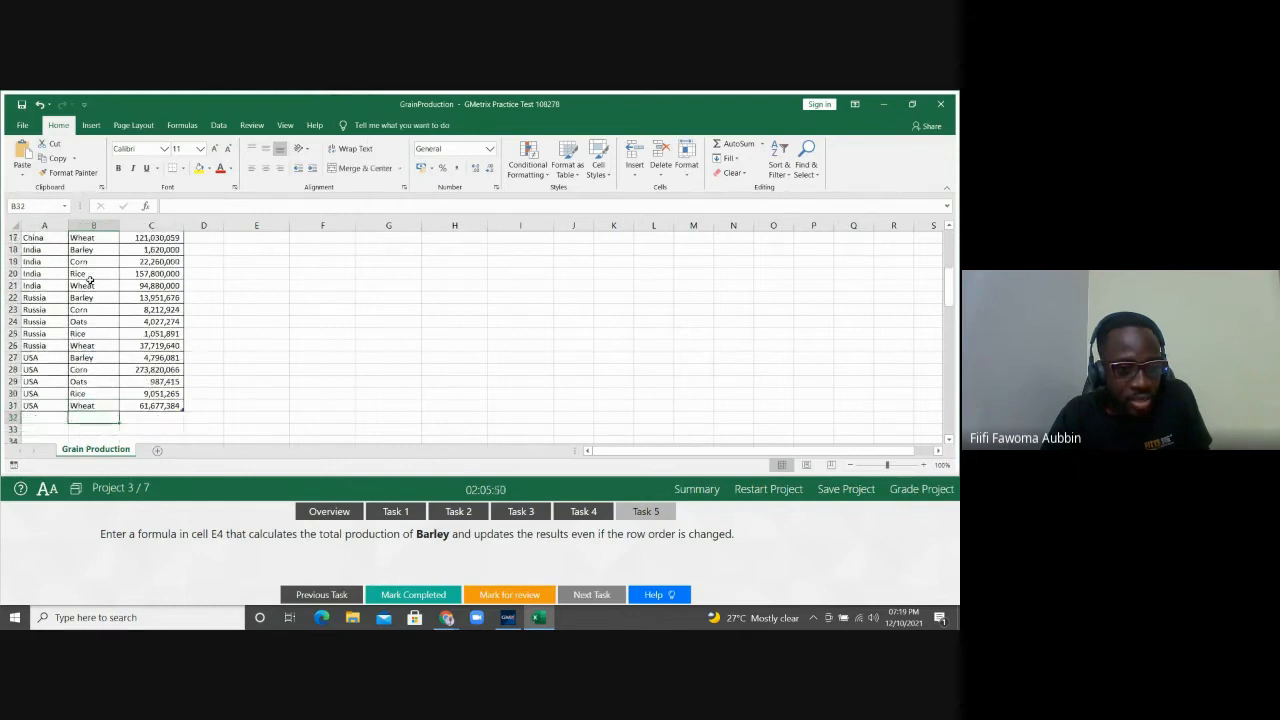
pyautogui.hotkey('ctrl', 'Home')
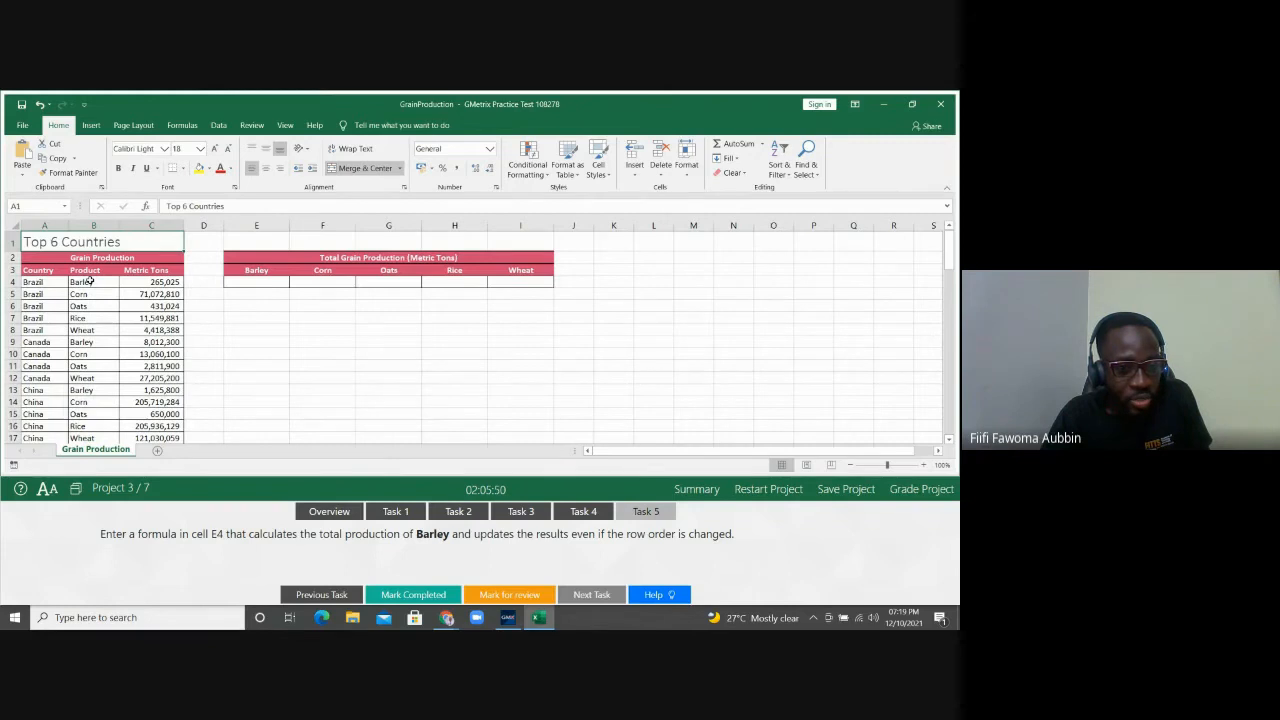
# Step: Find the SUMIF function by searching for "sumif" and insert it into cell E4 under the Barley heading
pyautogui.press('Down')
pyautogui.press('Down')
pyautogui.press('Down')
pyautogui.press('Right')
pyautogui.press('Right')
pyautogui.press('Right')
pyautogui.press('Right')
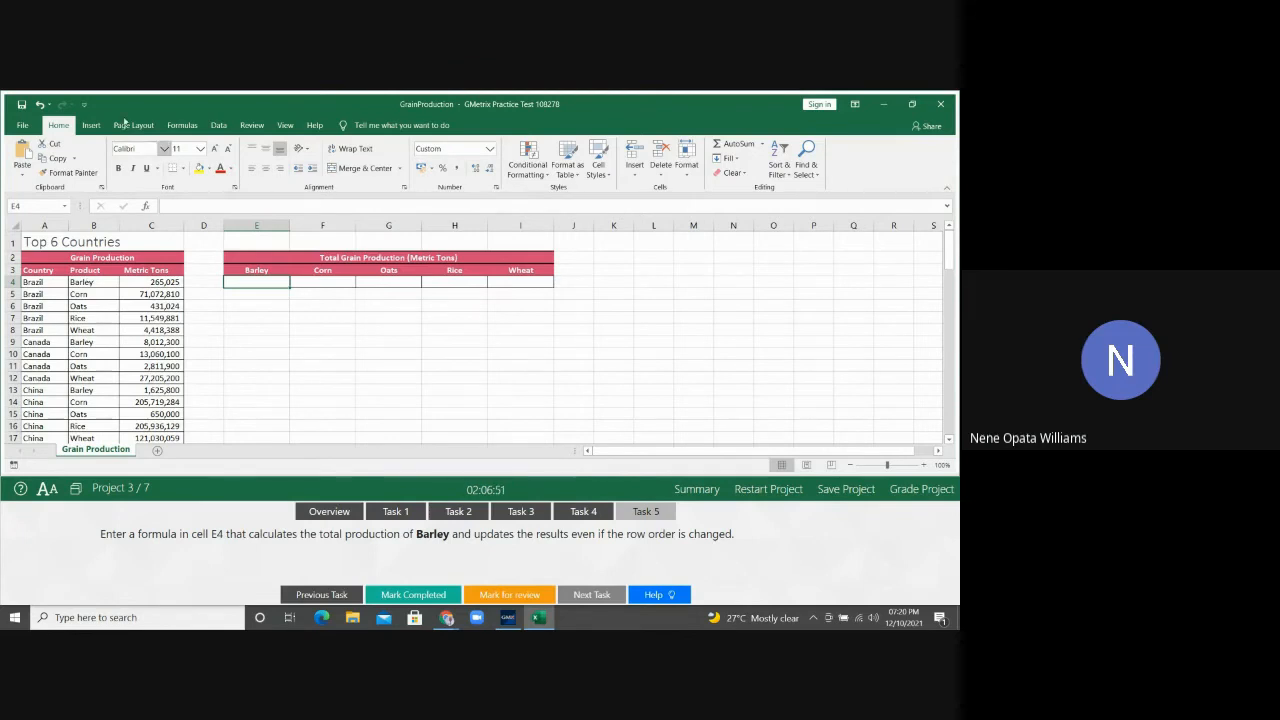
pyautogui.click(181, 126)
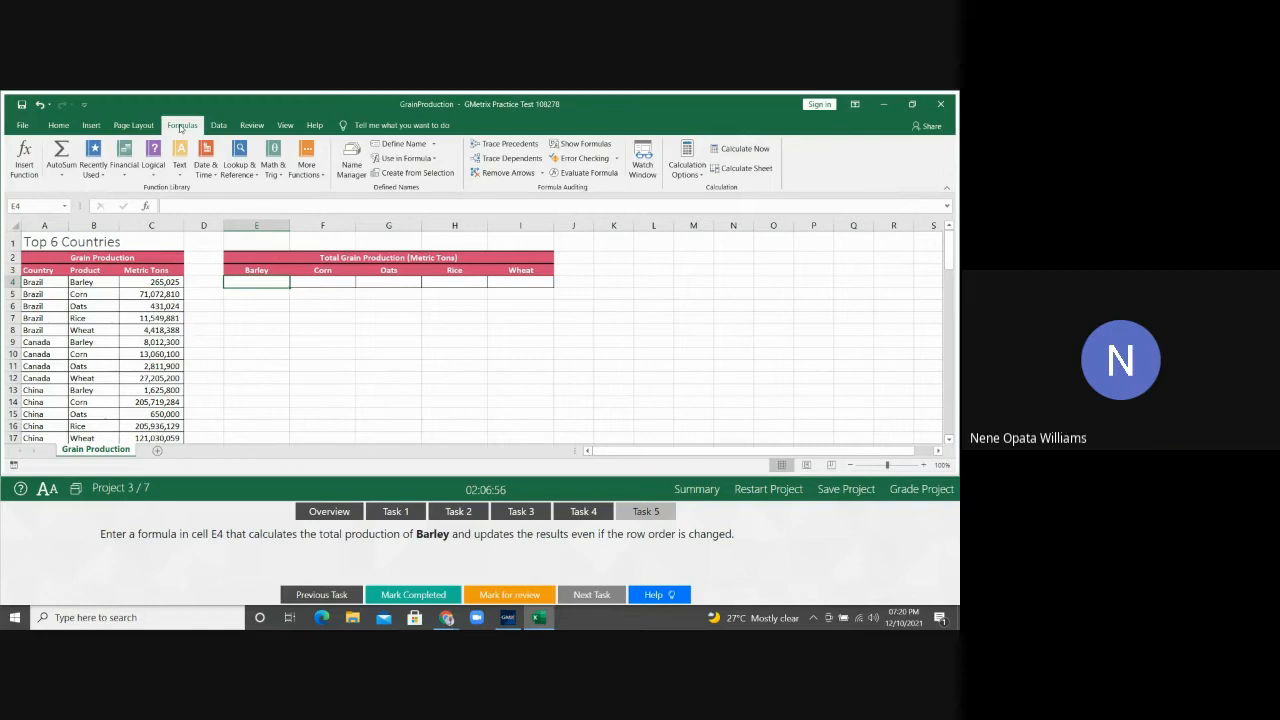
pyautogui.click(30, 155)
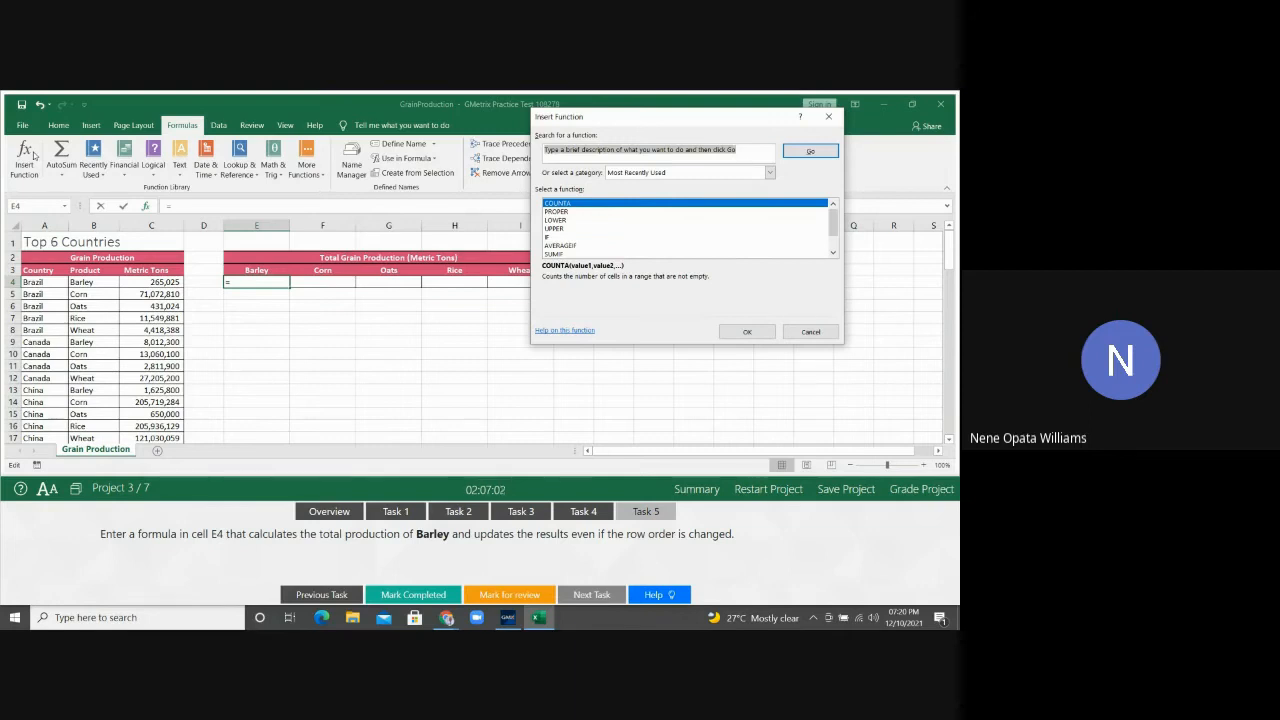
pyautogui.press('BackSpace')
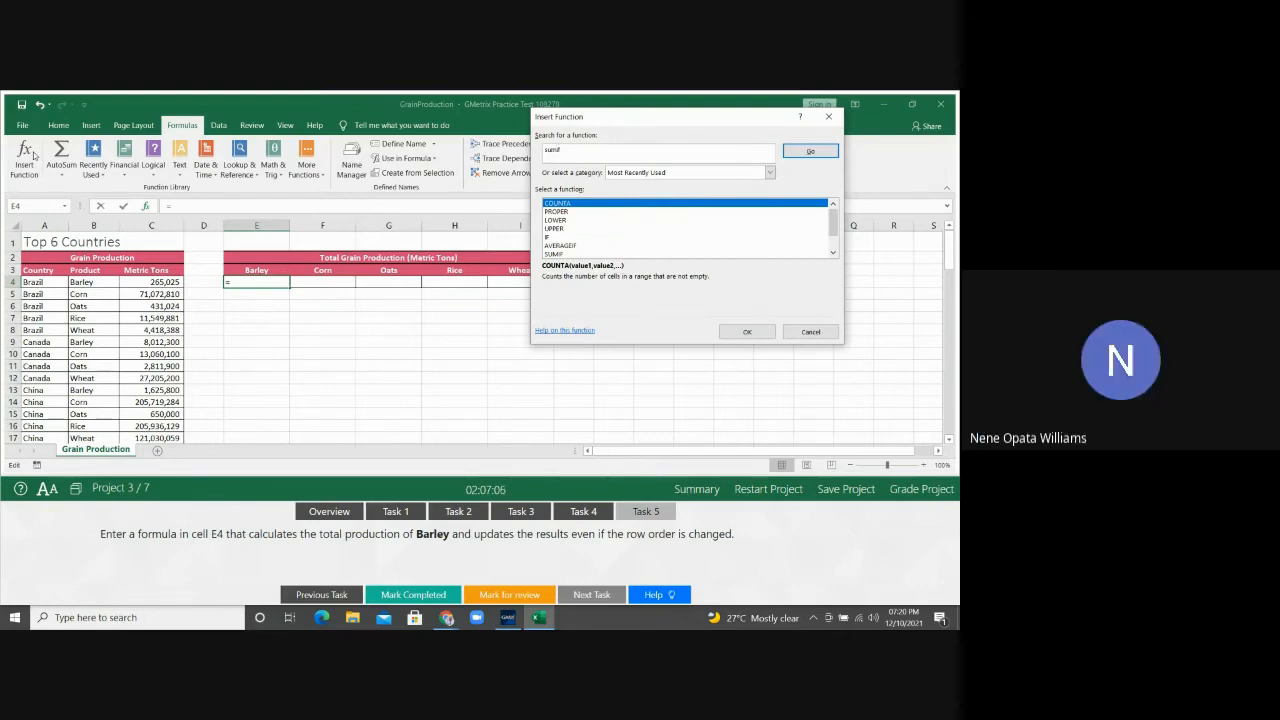
pyautogui.click(809, 152)
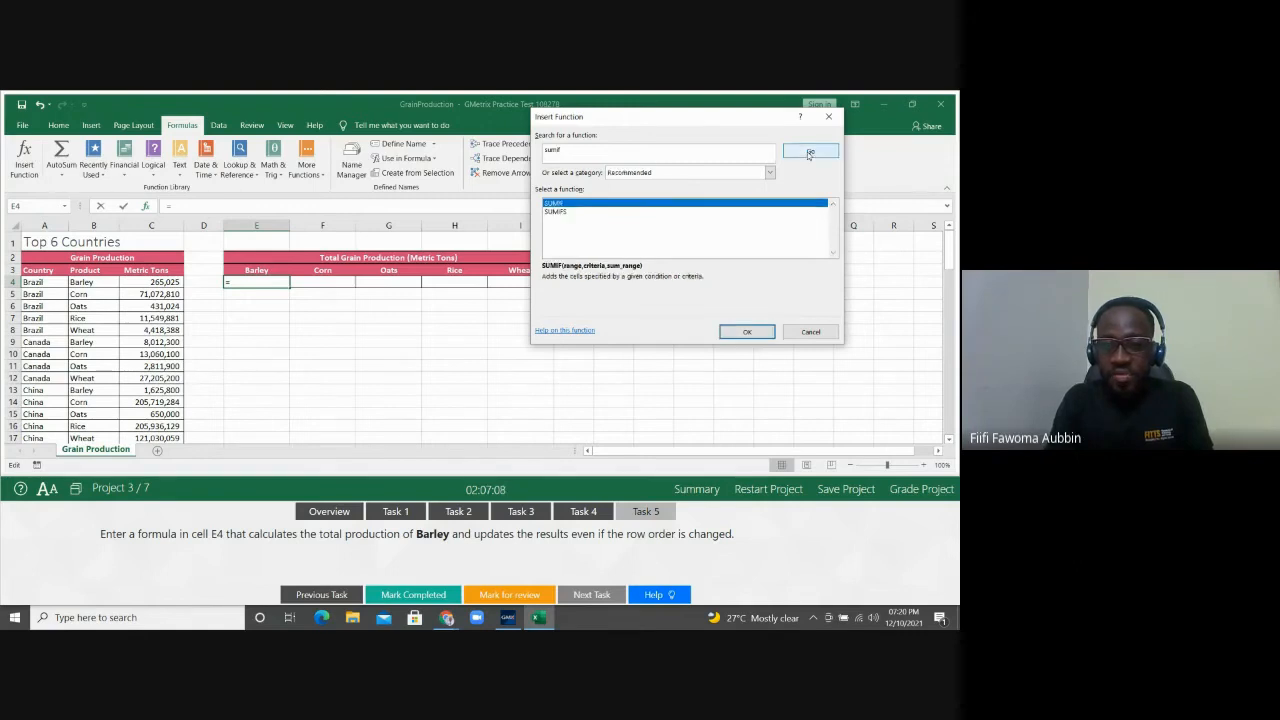
pyautogui.doubleClick(597, 203)
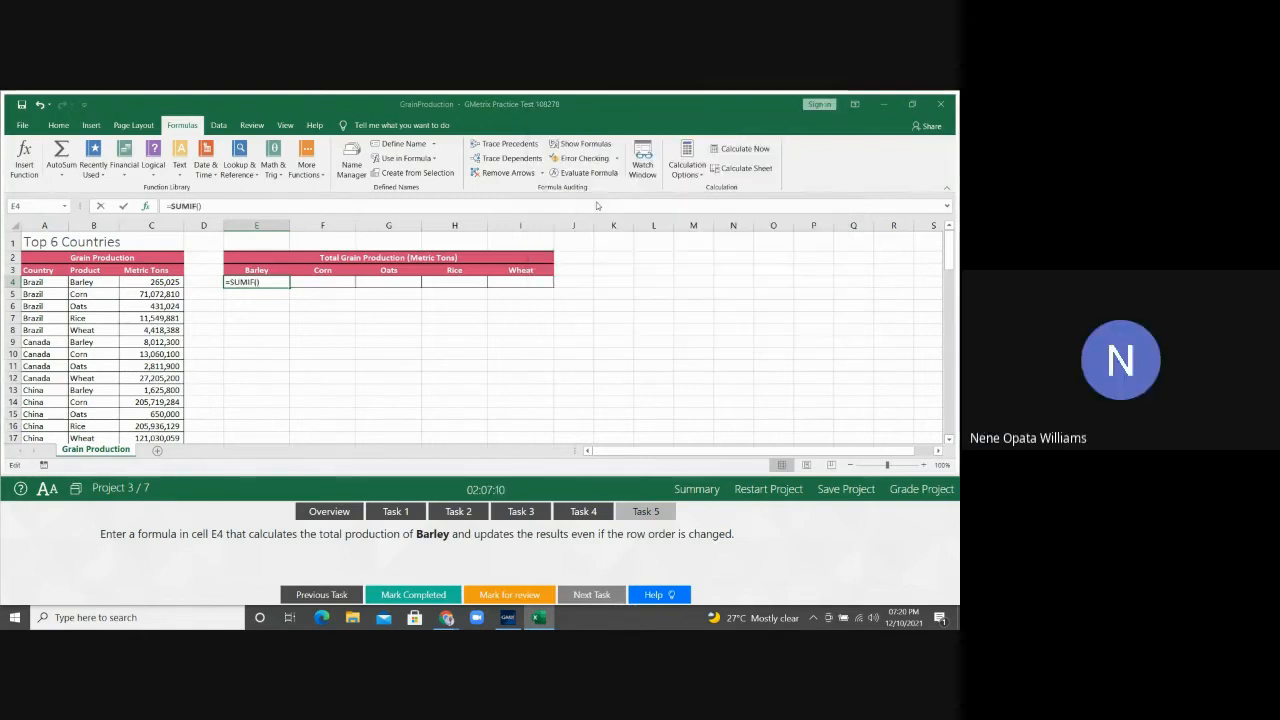
# Step: Set the SUMIF range to Table2[Product], starting from cell B4, and the criteria to "Barley"
pyautogui.moveTo(640, 140); pyautogui.dragTo(559, 174)
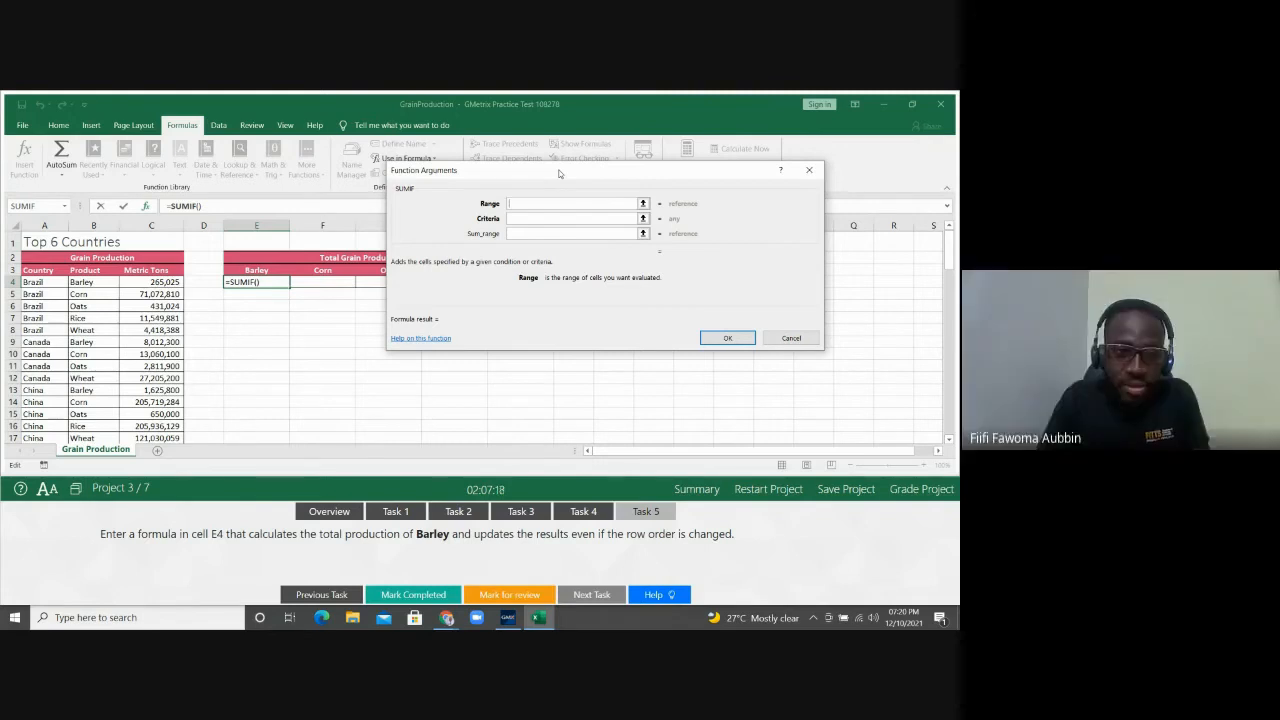
pyautogui.click(107, 282)
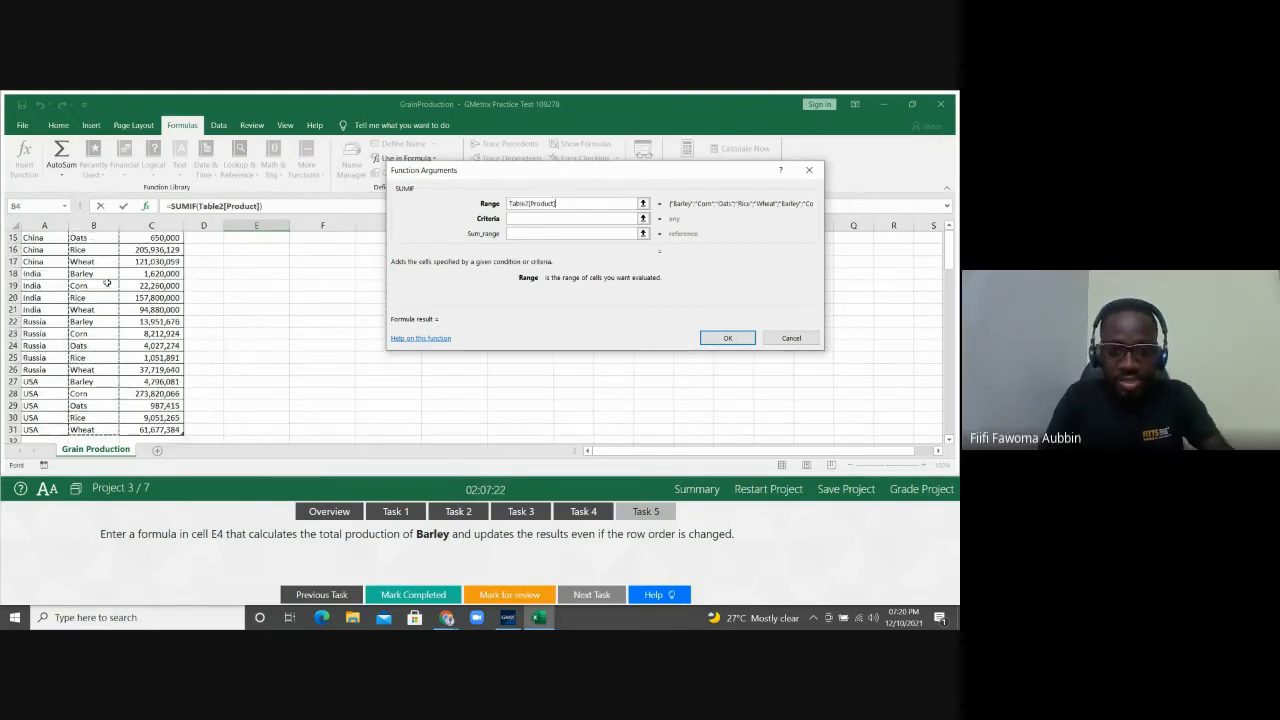
pyautogui.hotkey('ctrl', 'shift', 'Down')
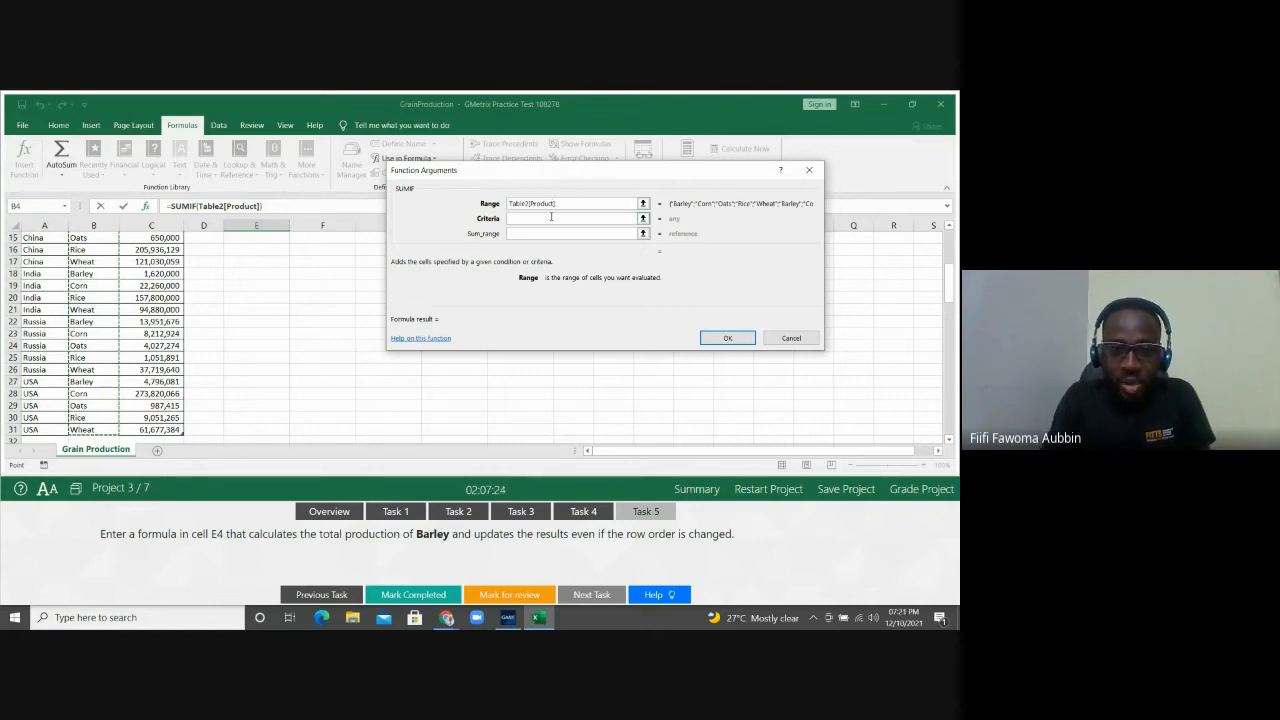
pyautogui.click(550, 217)
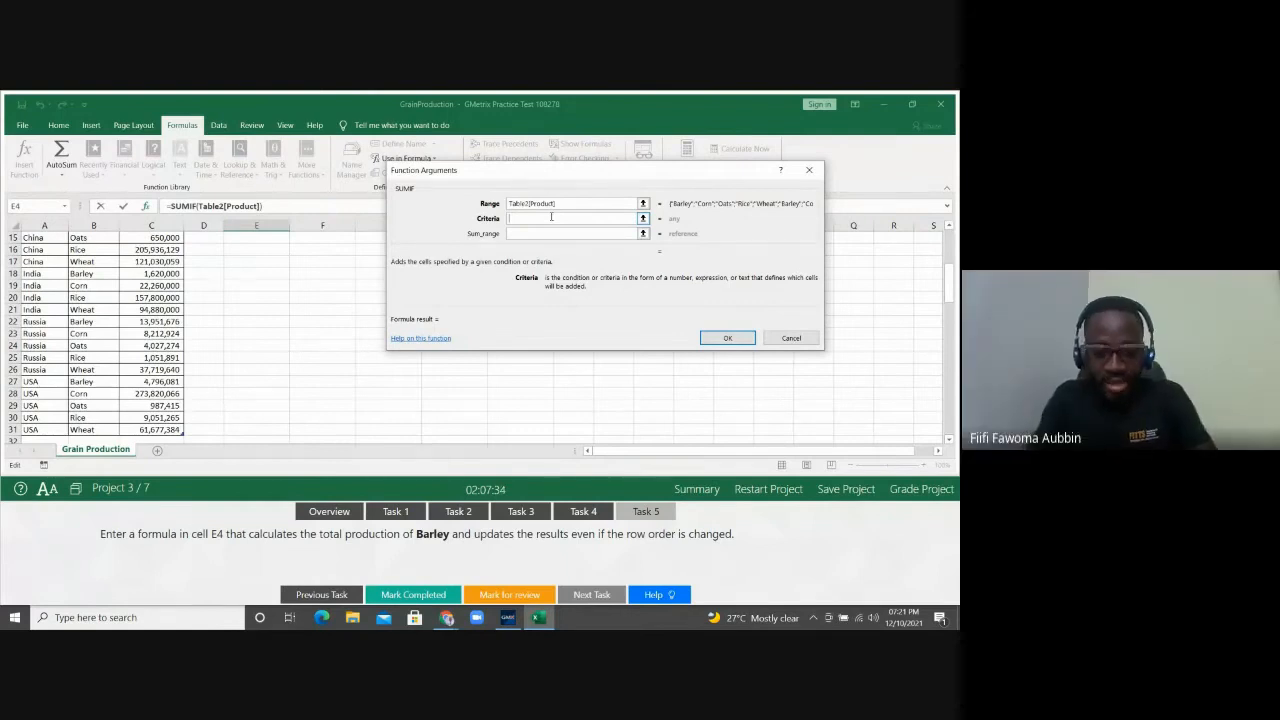
pyautogui.write('Barl')
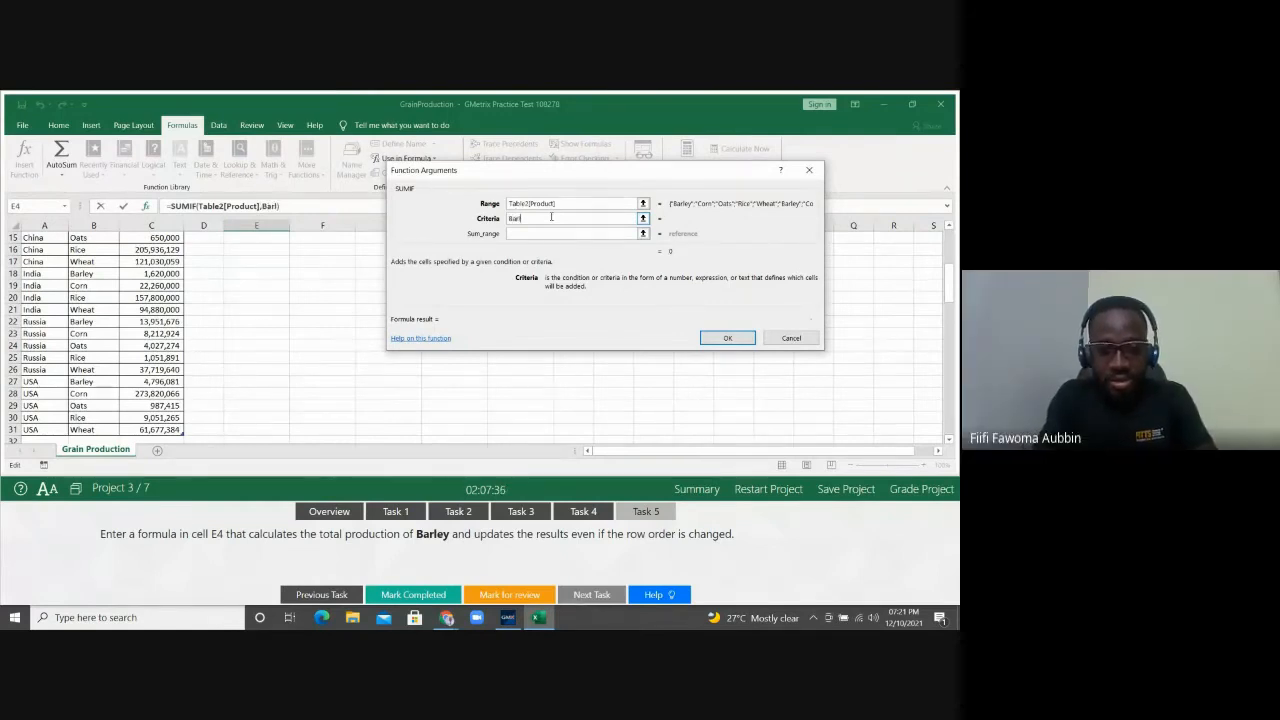
pyautogui.write('ey')
pyautogui.press('Tab')
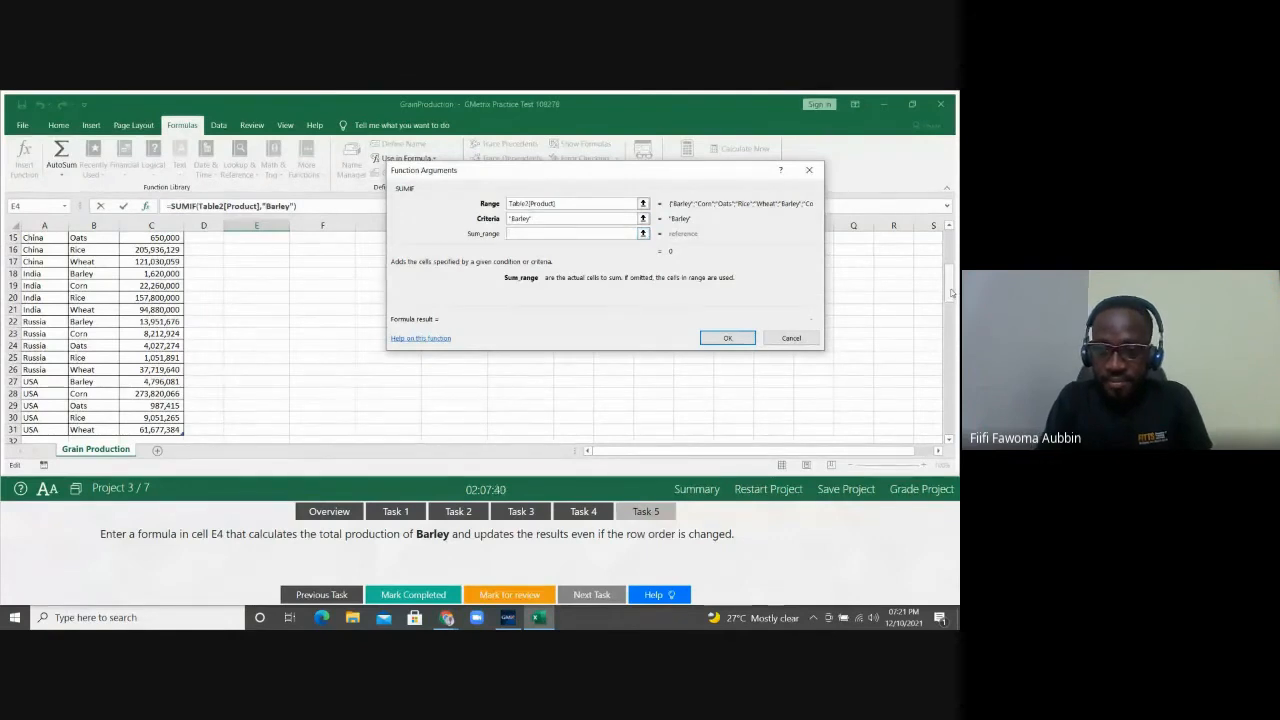
# Step: Set the sum range to Table2[Metric Tons], starting from cell C4, and complete the SUMIF formula
pyautogui.moveTo(952, 292); pyautogui.dragTo(950, 251)
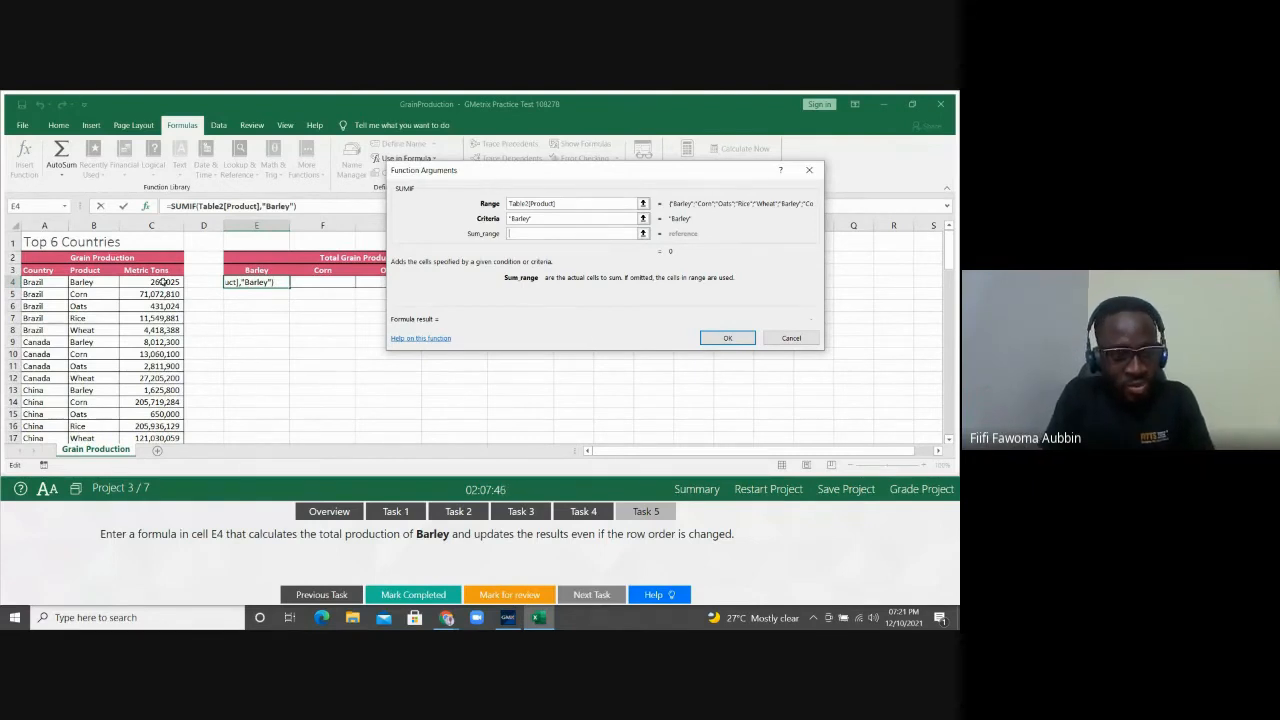
pyautogui.click(163, 283)
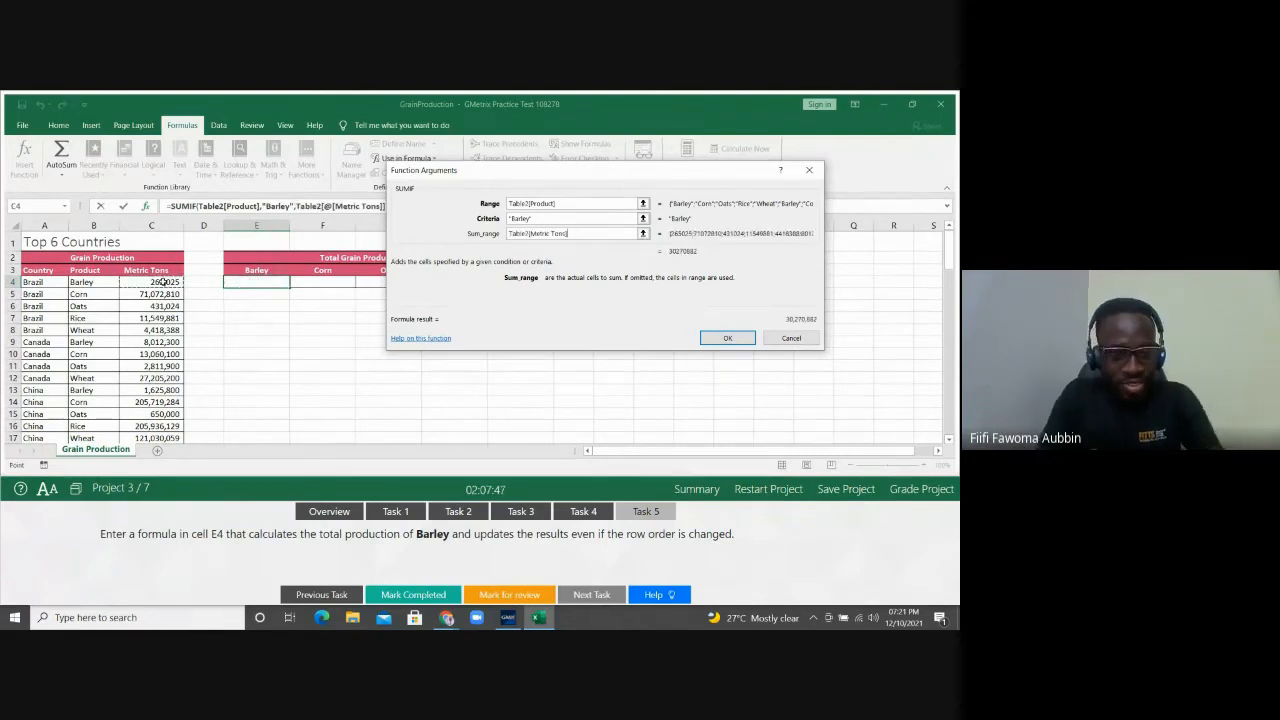
pyautogui.hotkey('ctrl', 'shift', 'Down')
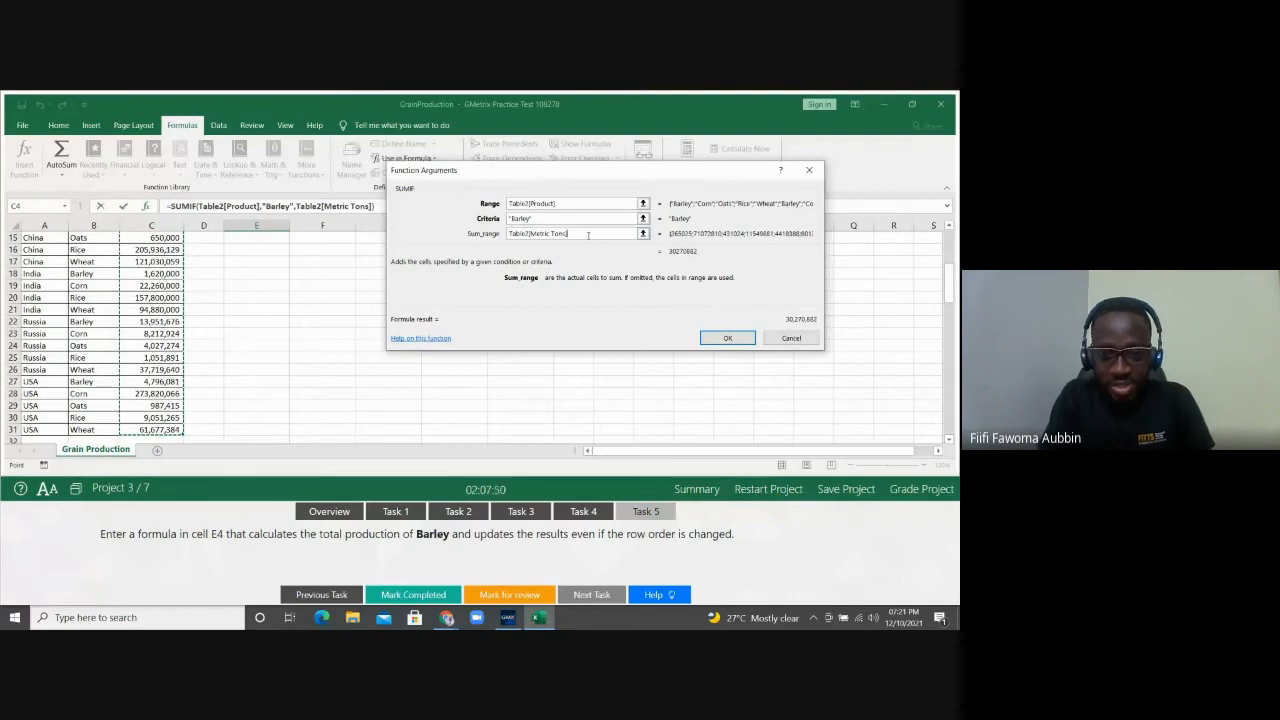
pyautogui.click(585, 218)
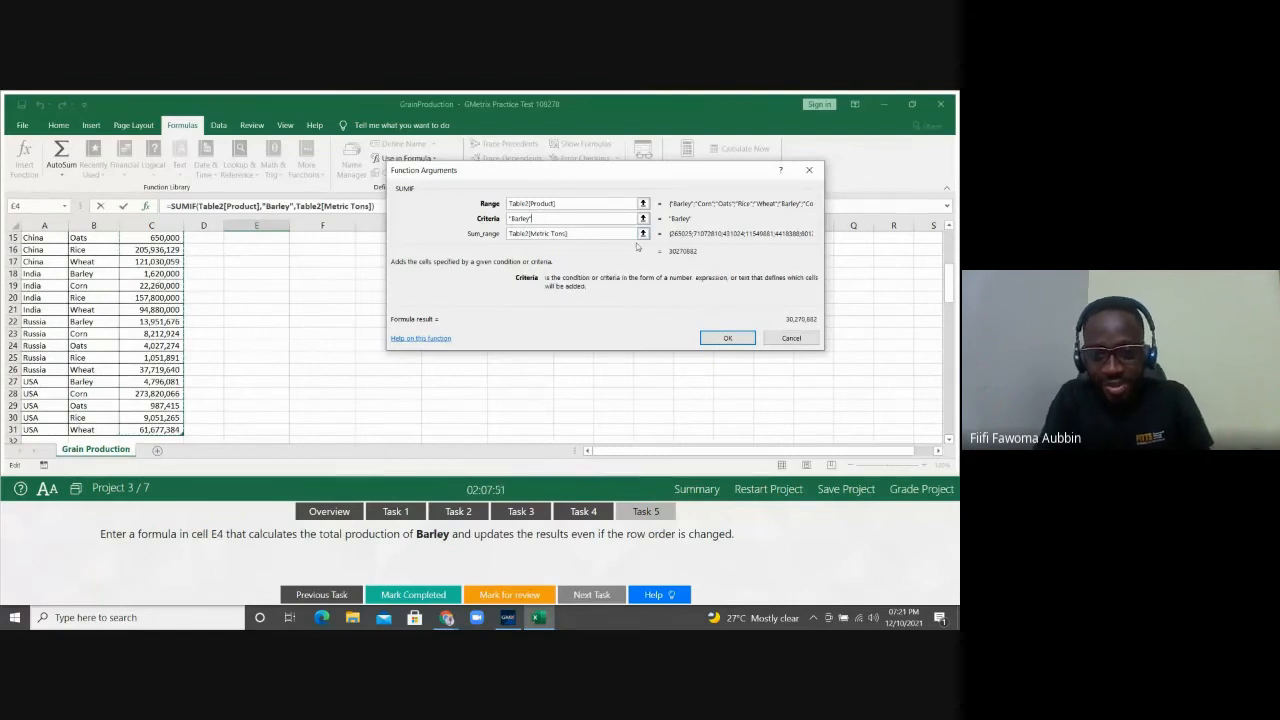
pyautogui.click(728, 338)
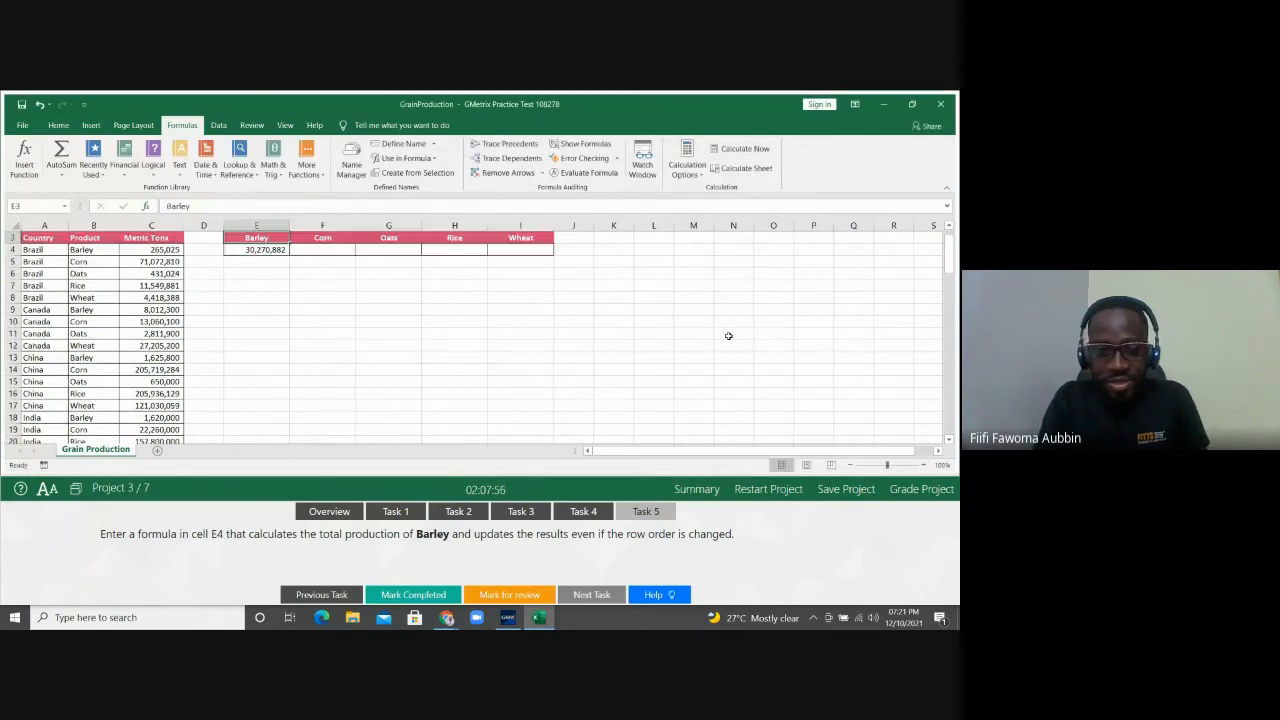
# Step: Review the arguments of the SUMIF formula in cell E4 under the Barley heading
pyautogui.press('Down')
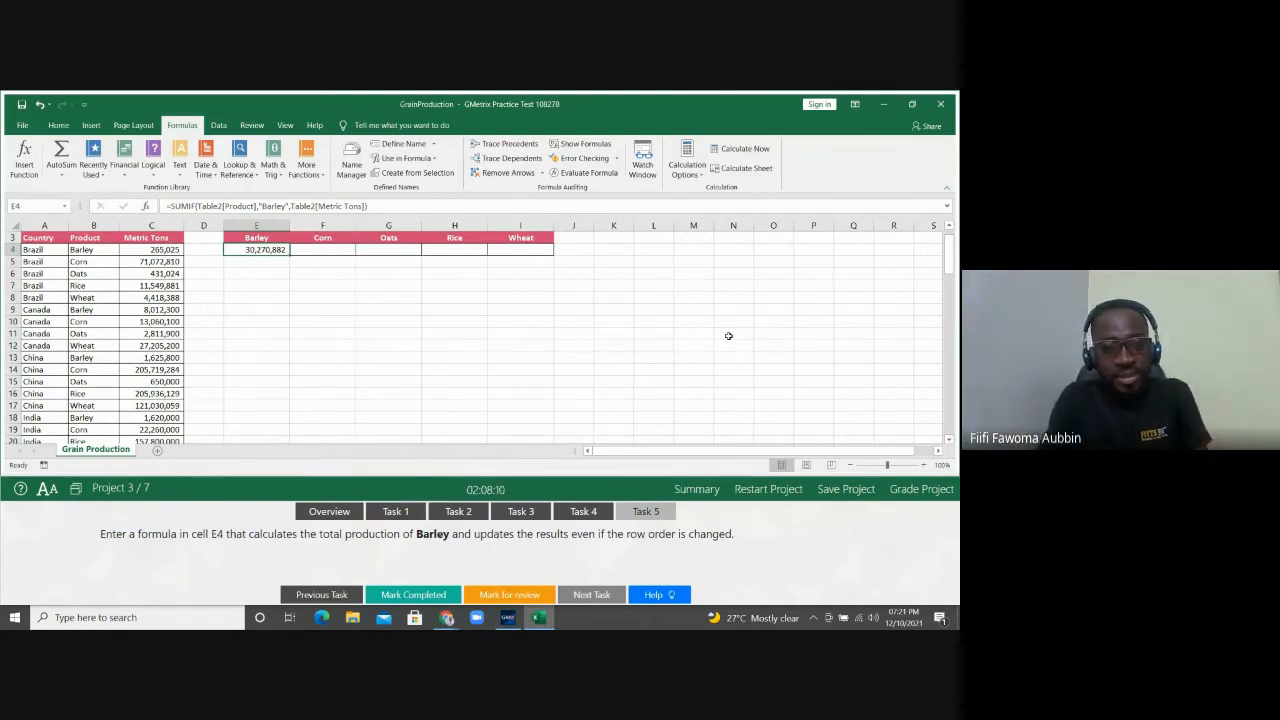
pyautogui.click(146, 206)
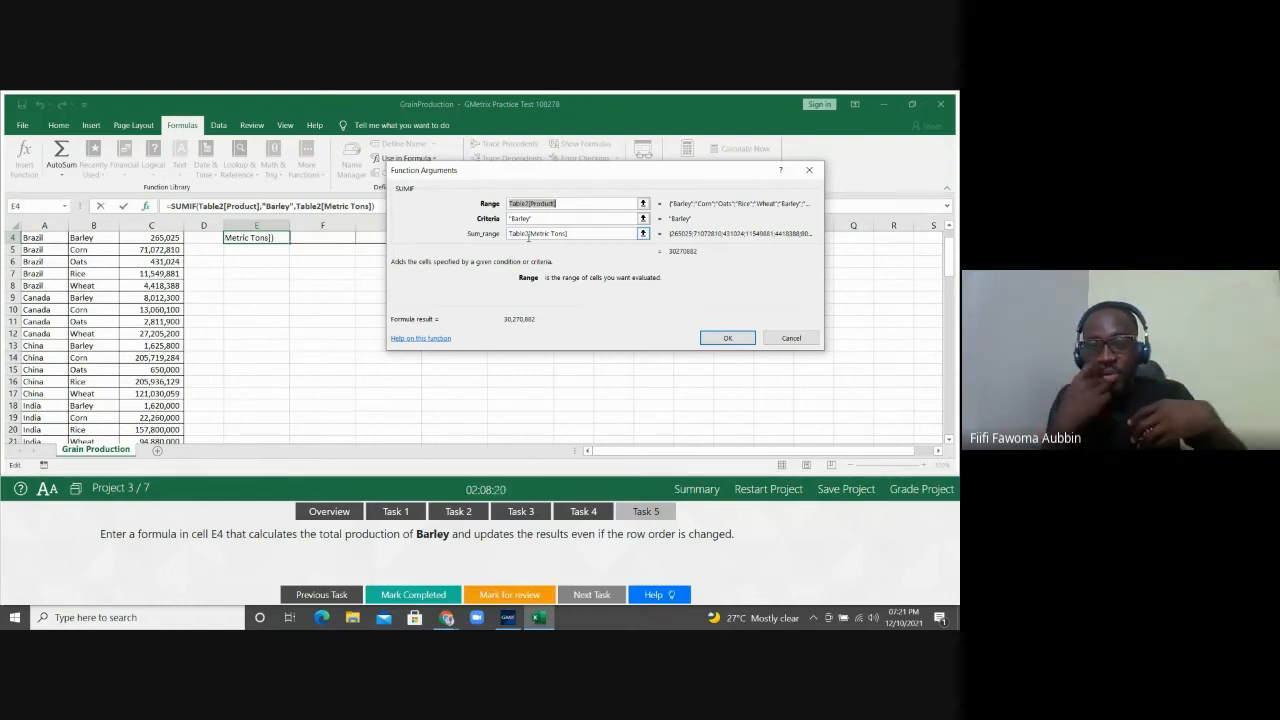
pyautogui.click(727, 339)
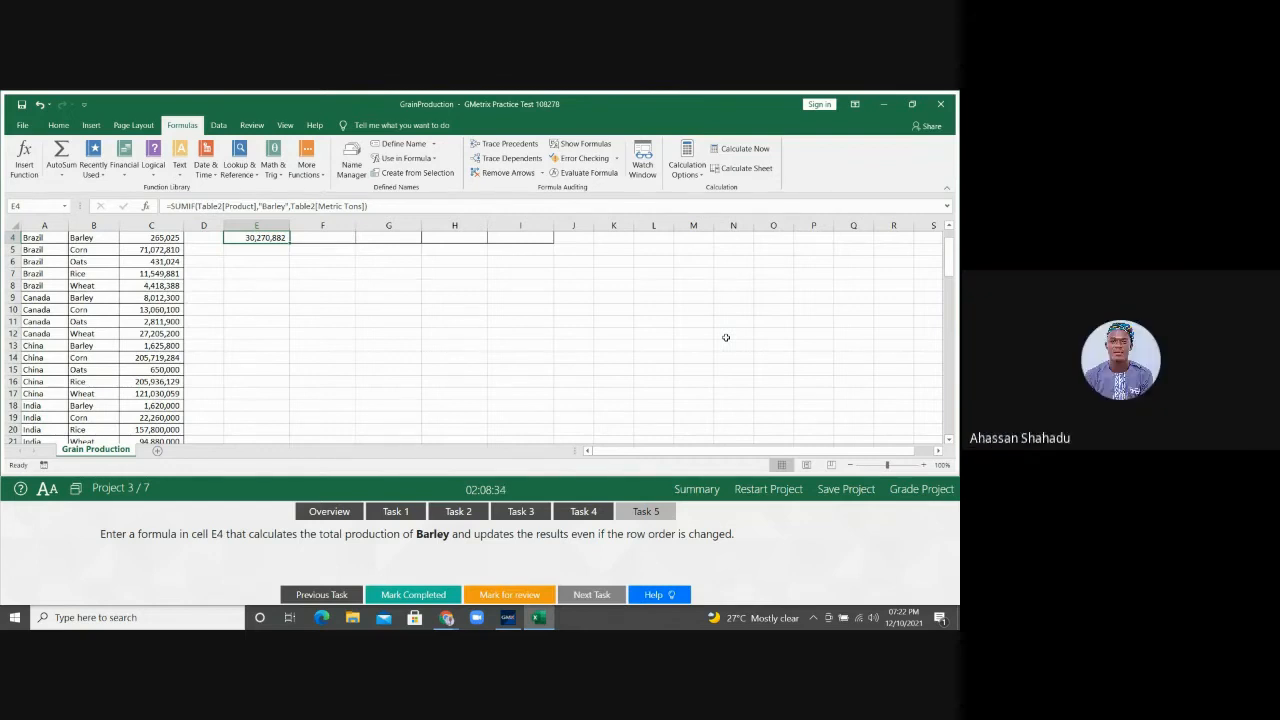
# Step: Grade the finished Grain Production project and bring up the overview of the following Music Store project
pyautogui.click(923, 491)
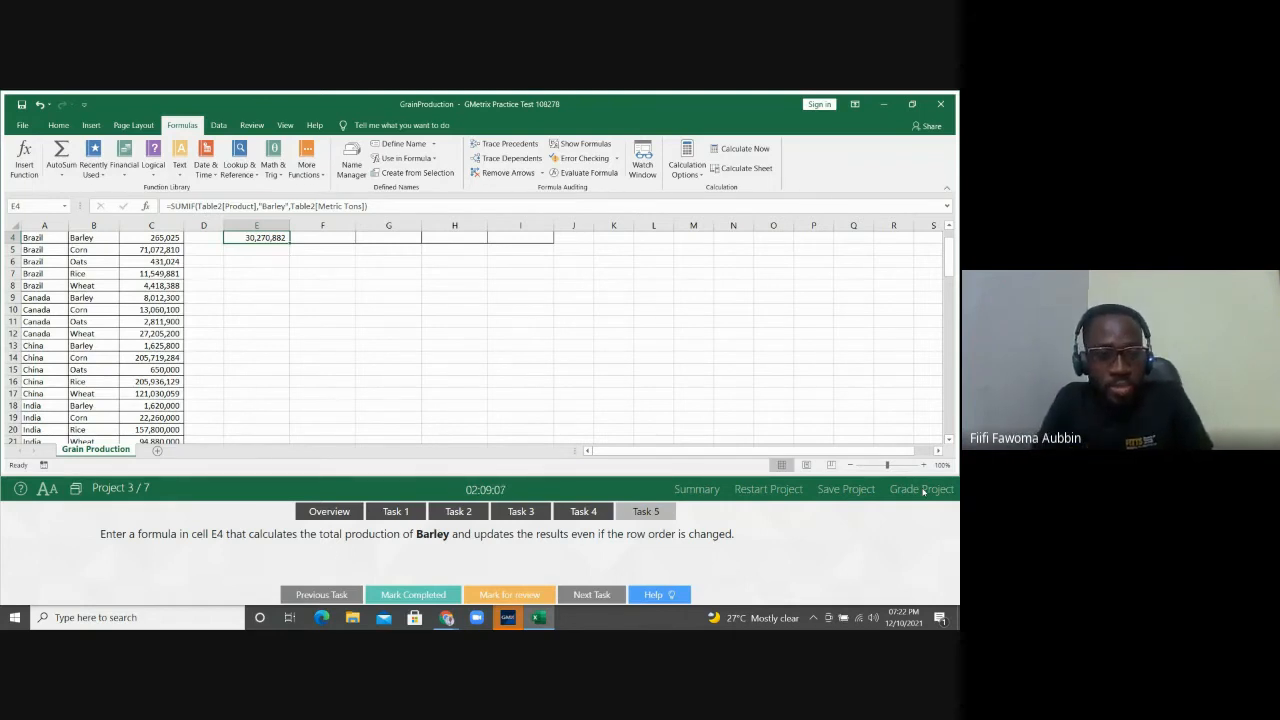
pyautogui.click(922, 489)
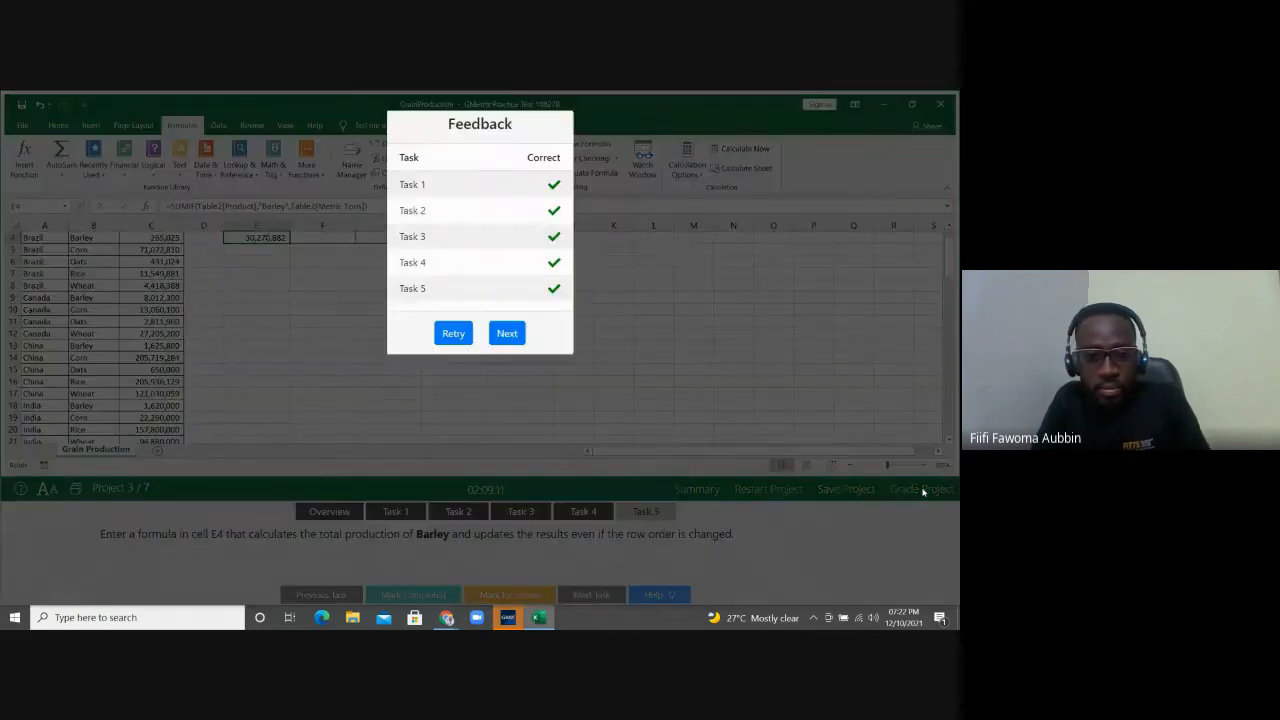
pyautogui.click(508, 332)
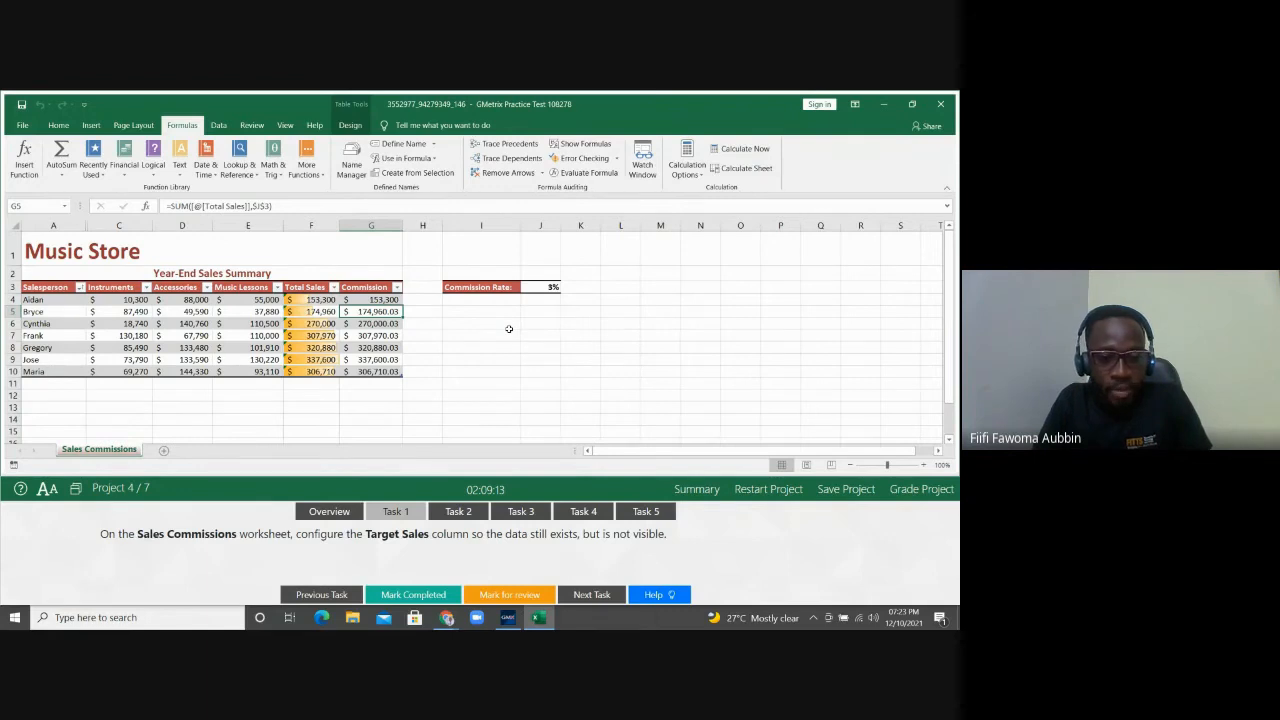
pyautogui.click(346, 511)
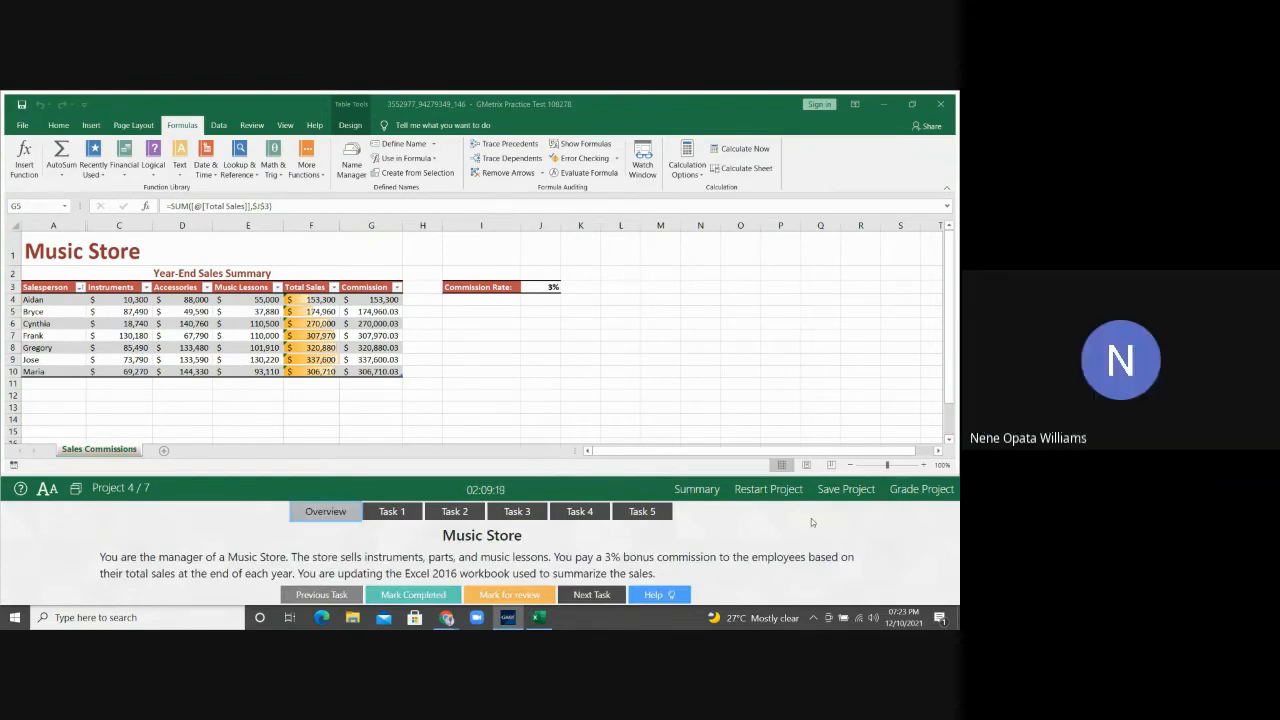
pyautogui.scroll(-1, 888, 548)
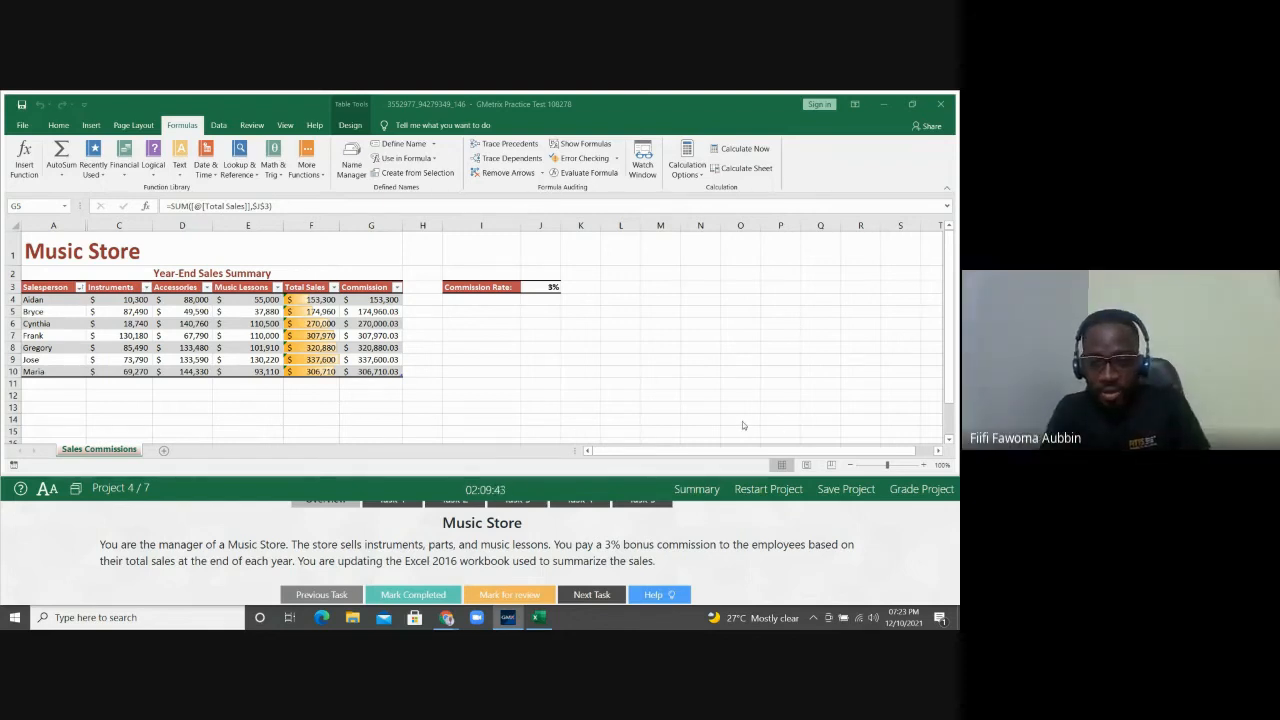
# Step: Create a blank workbook and enter the headings Names in A1 and Score in B1
pyautogui.click(661, 304)
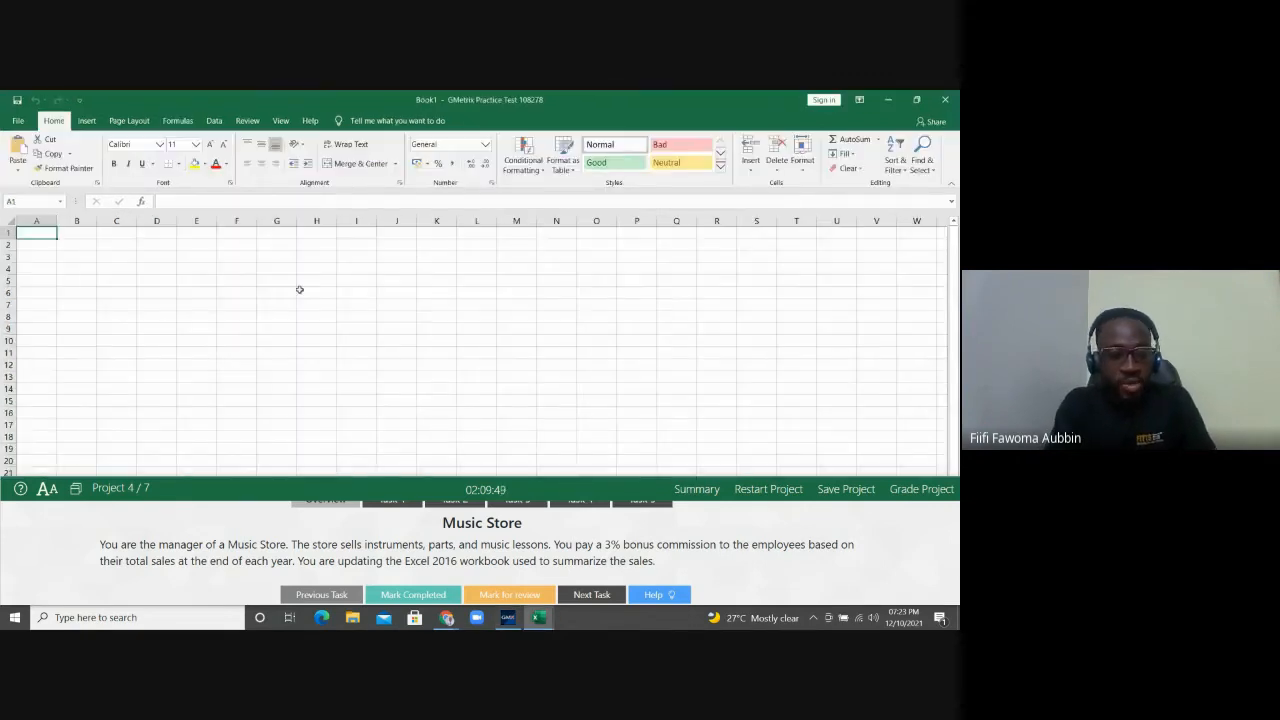
pyautogui.write('Country')
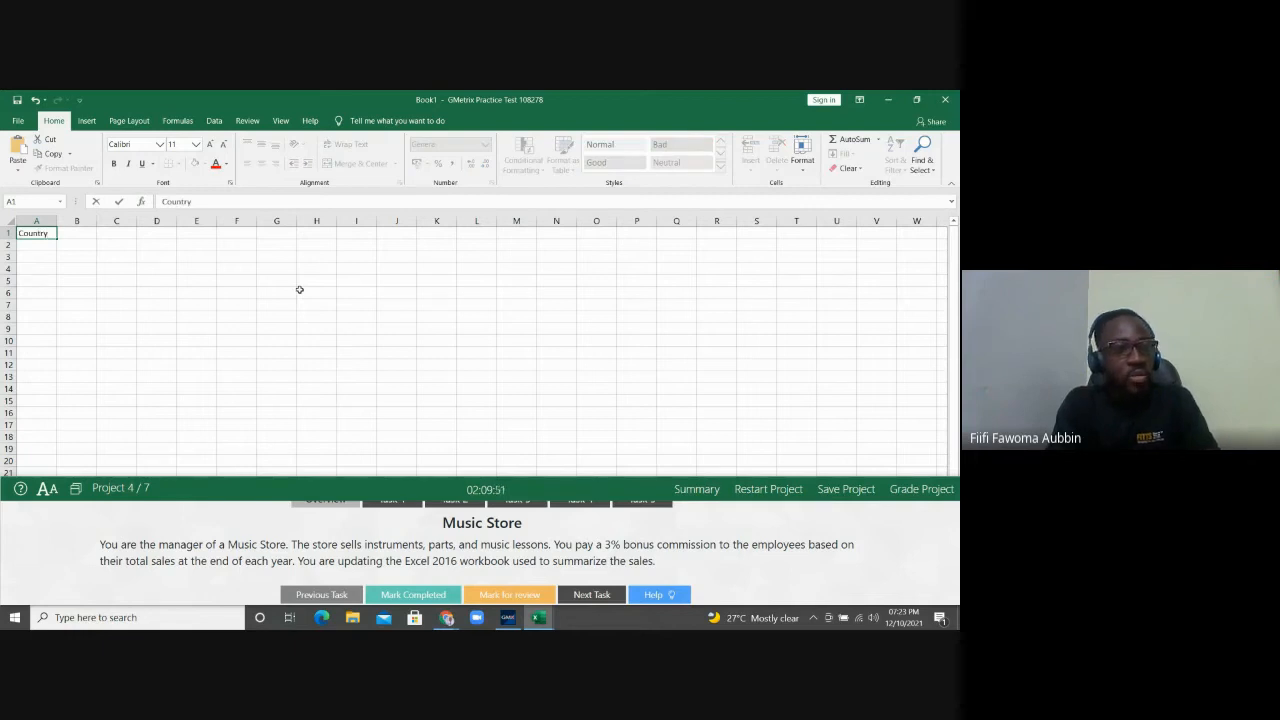
pyautogui.press('Tab')
pyautogui.hotkey('shift', 'Tab')
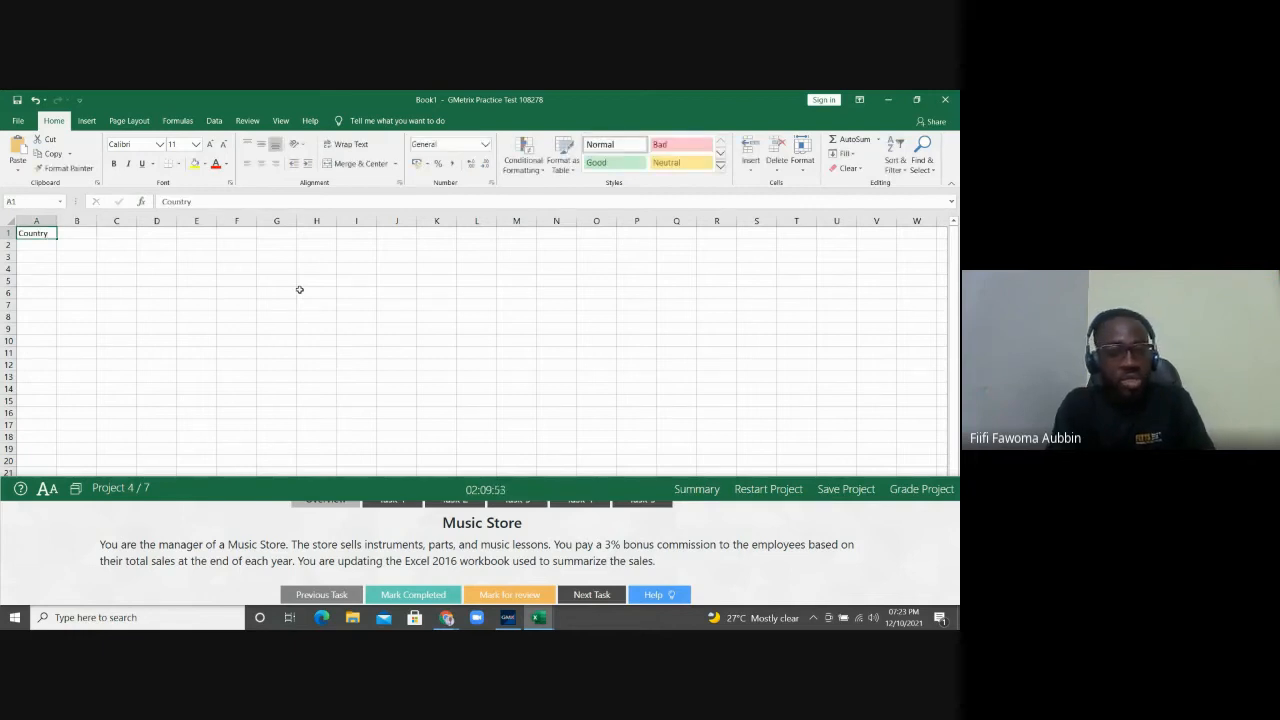
pyautogui.write('Names')
pyautogui.press('Tab')
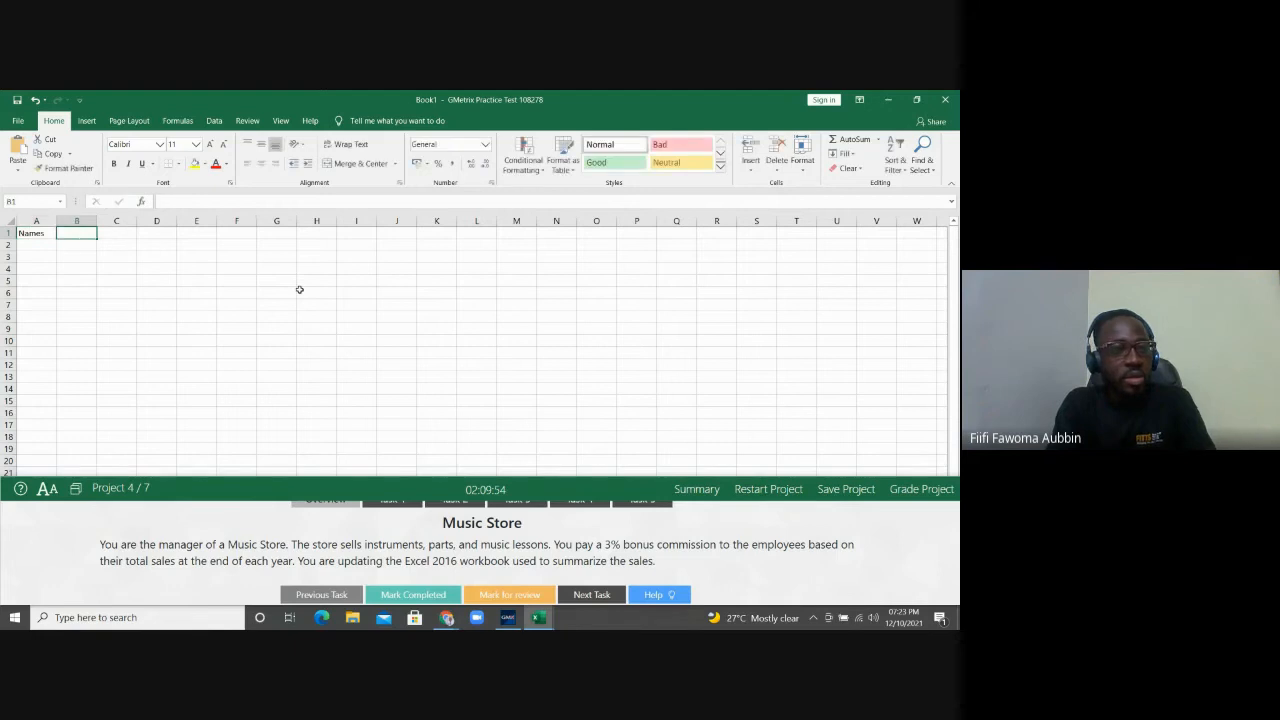
pyautogui.write('Score')
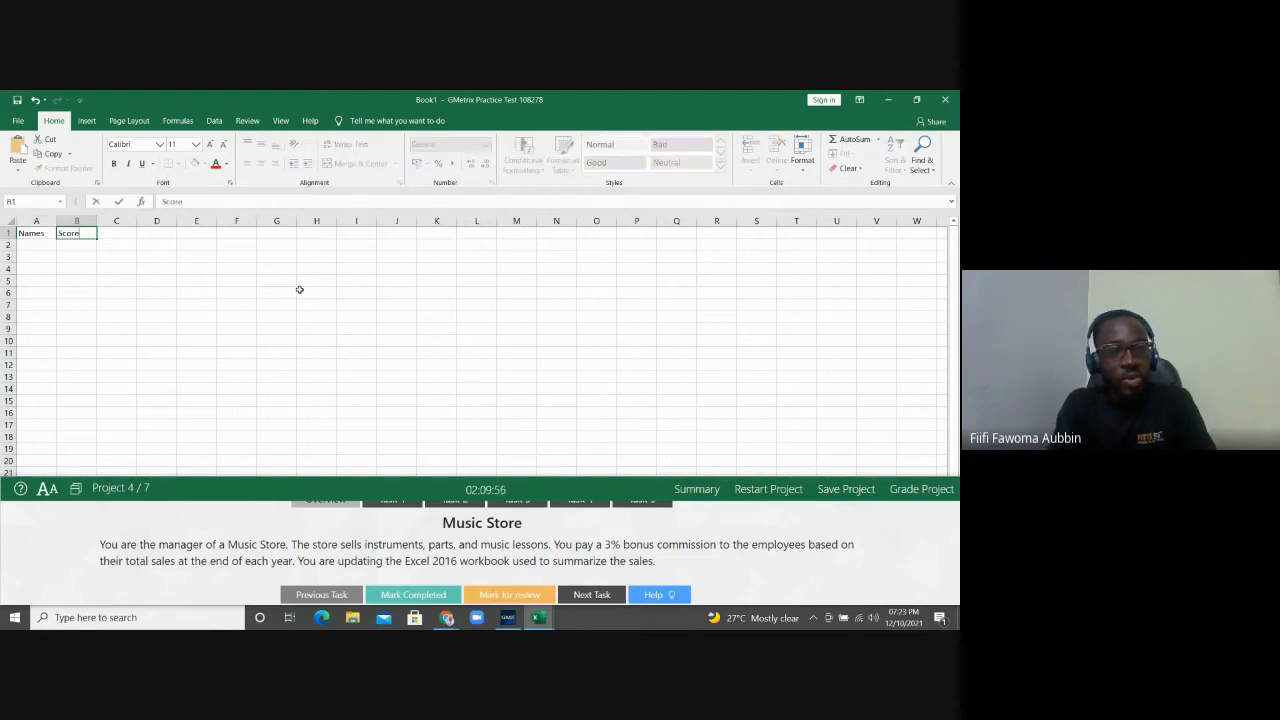
pyautogui.press('Return')
# Step: Enter two people's first names in A2 and A3 with the scores 900 and 950 beside them
pyautogui.write('Williams')
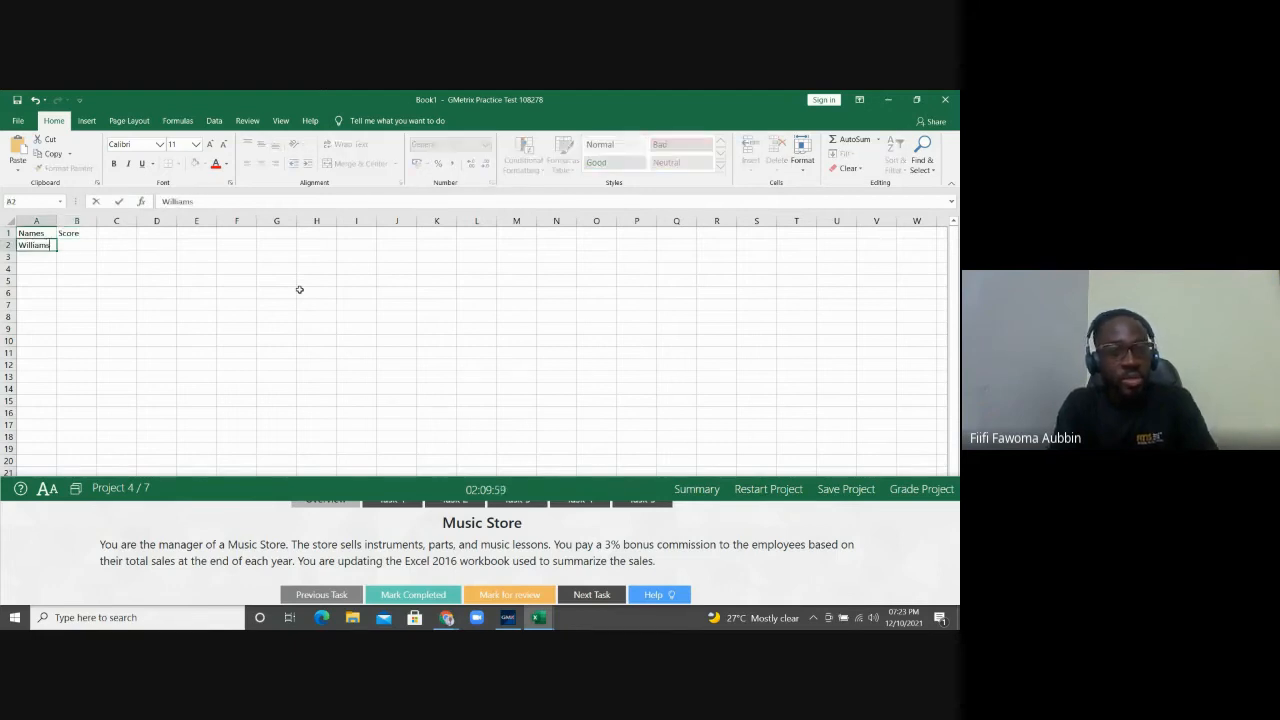
pyautogui.press('Tab')
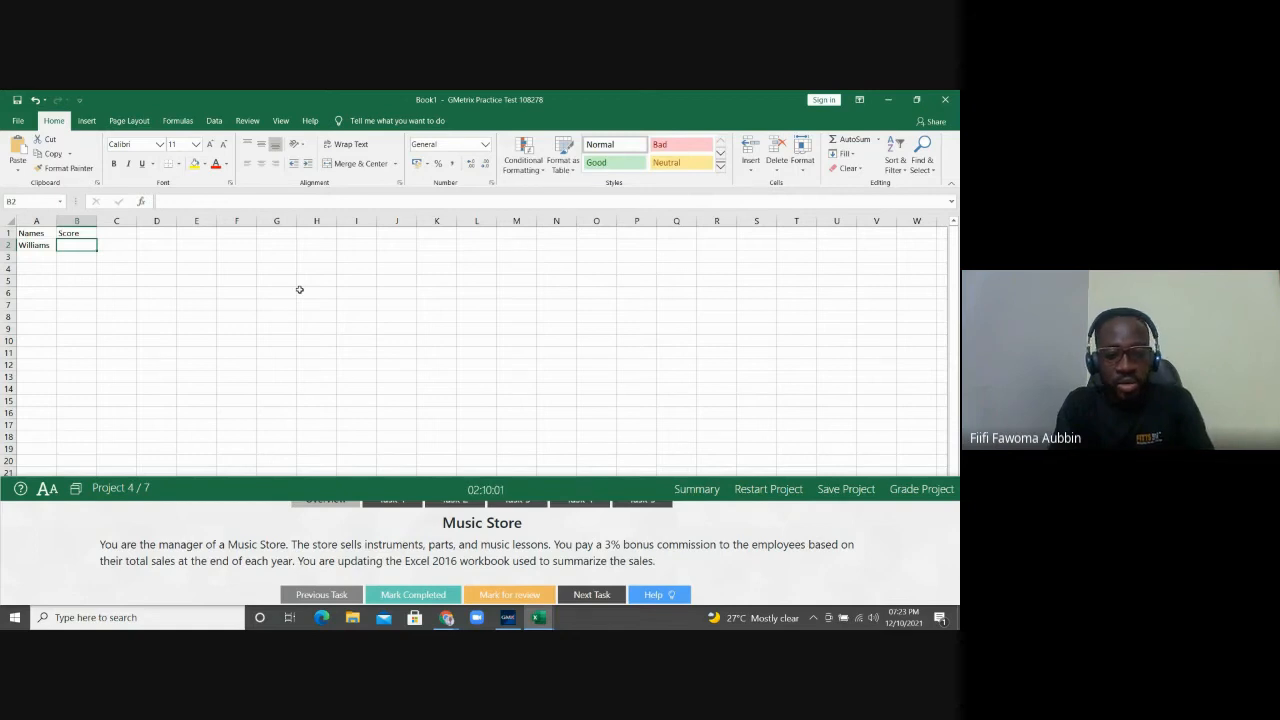
pyautogui.write('900')
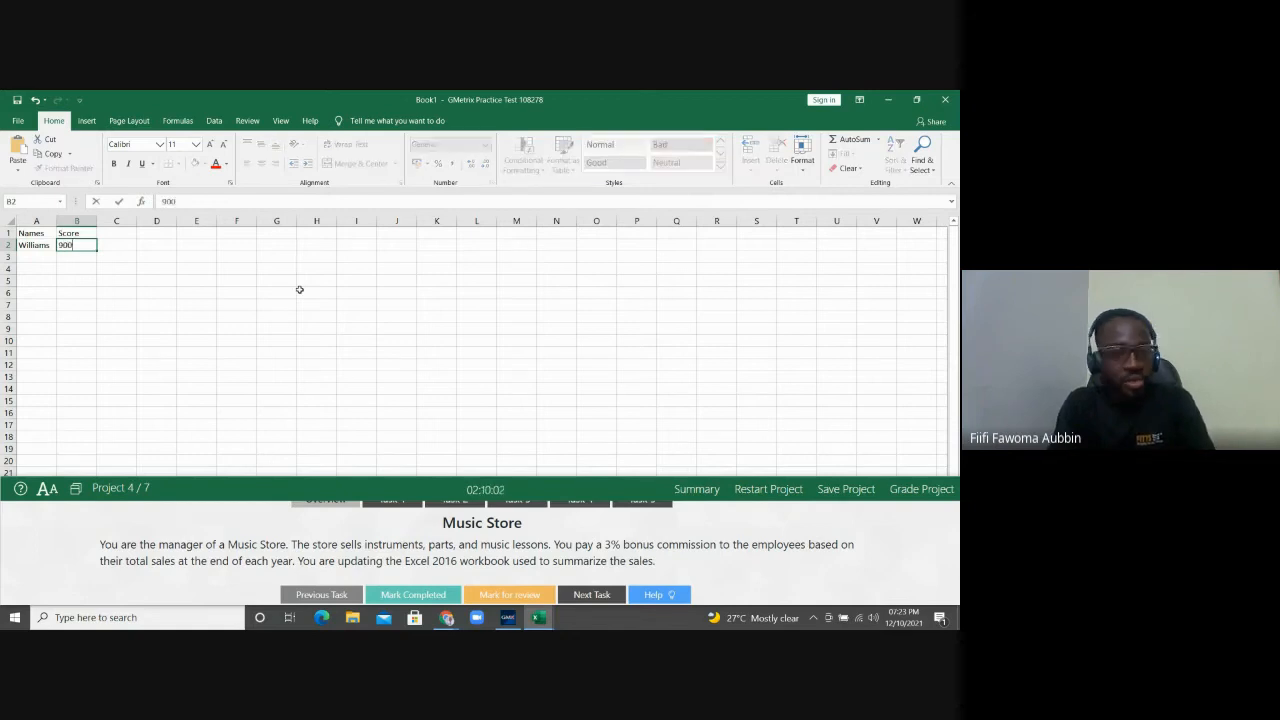
pyautogui.press('Return')
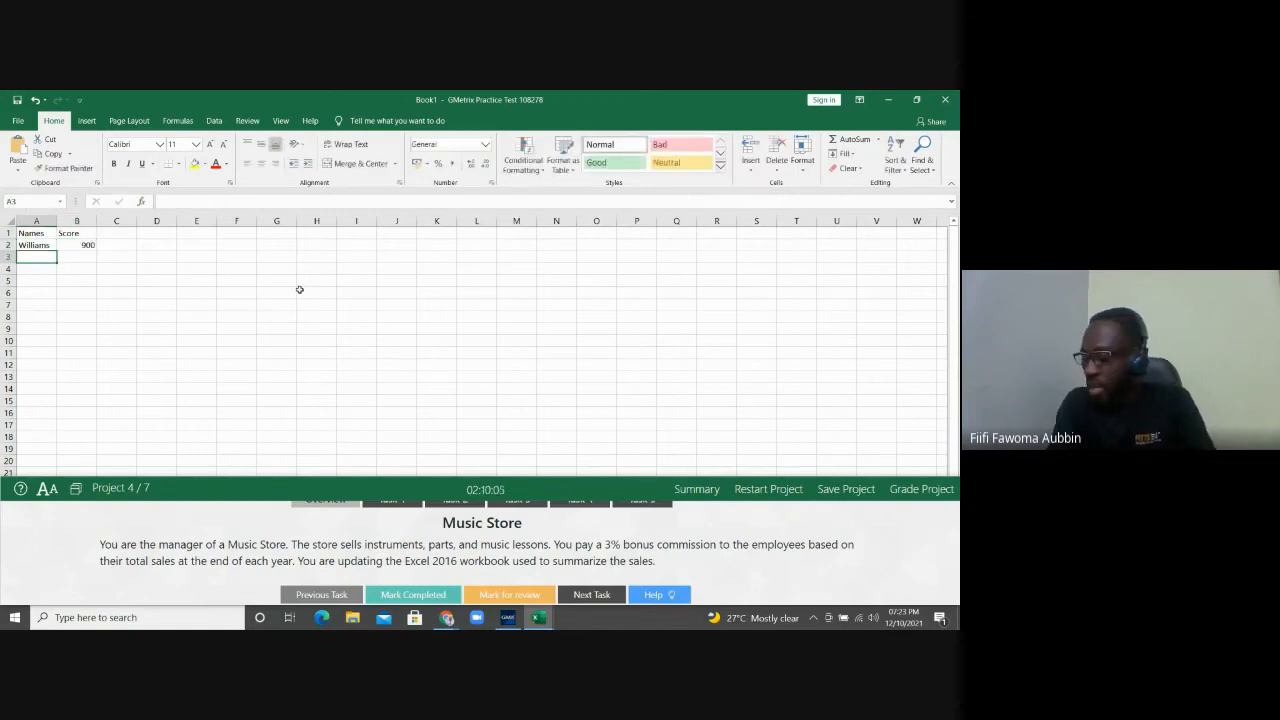
pyautogui.write('Ala')
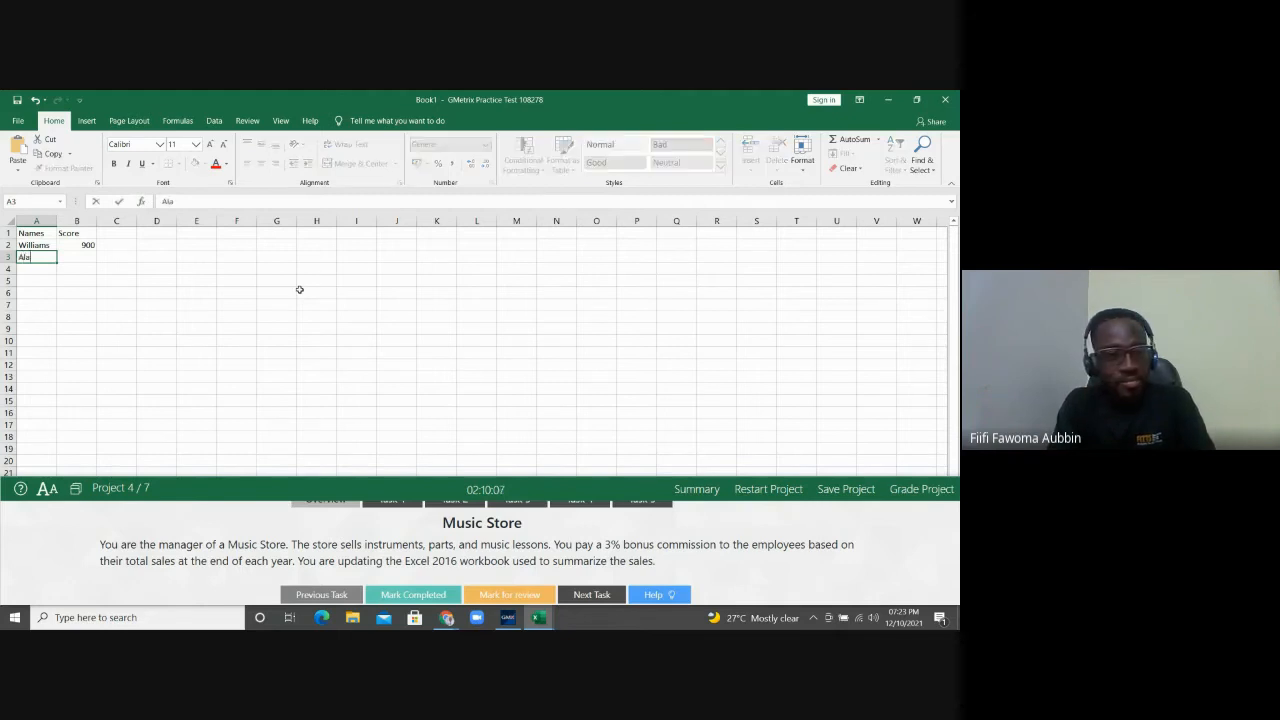
pyautogui.write('hassan')
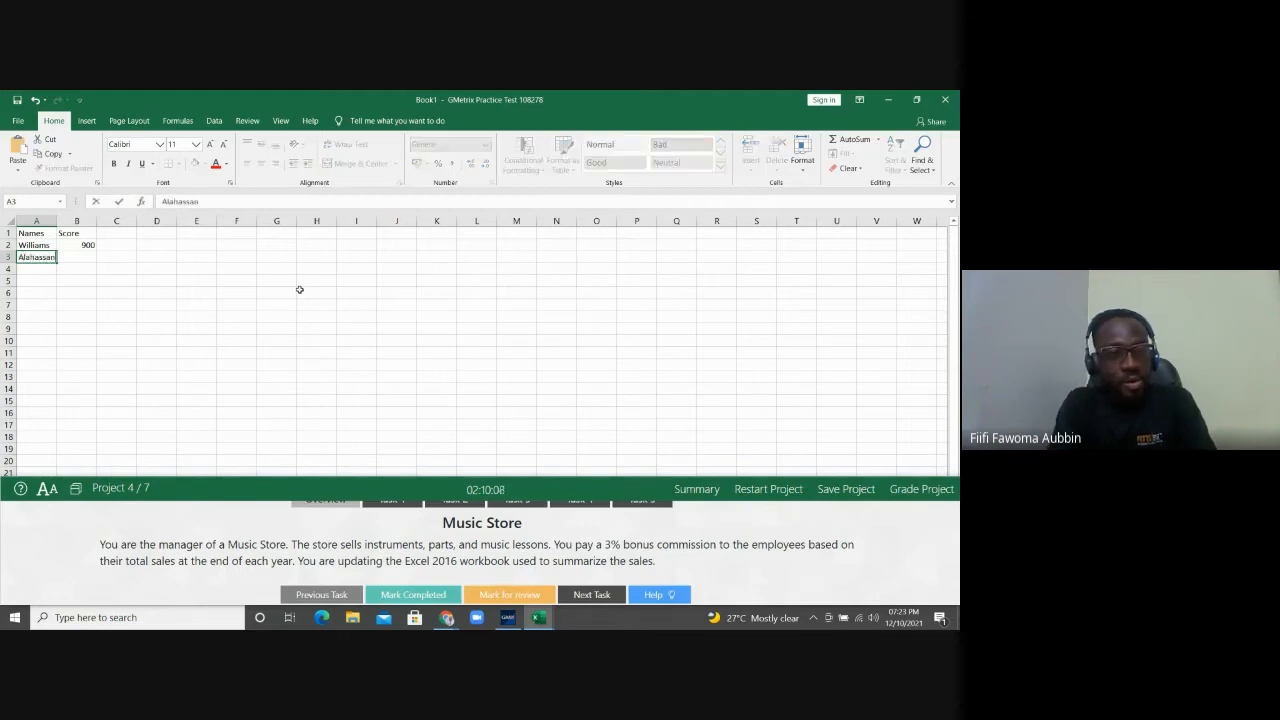
pyautogui.press('Tab')
pyautogui.write('950')
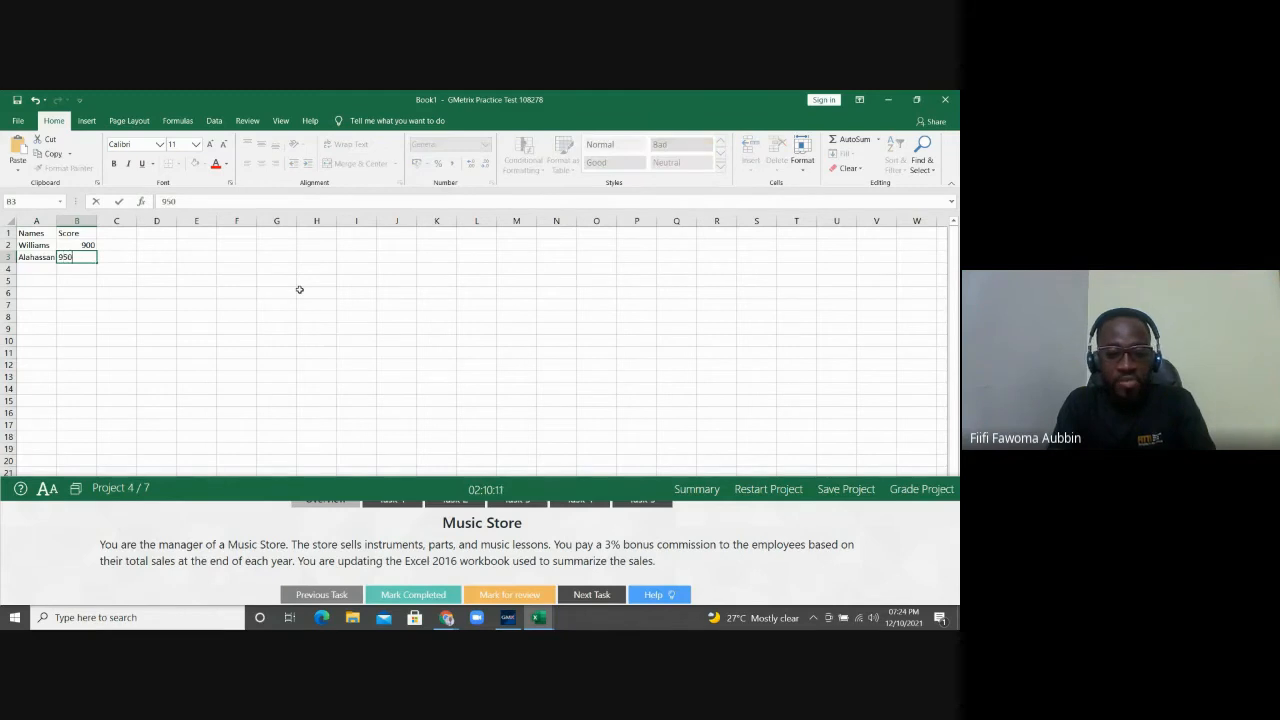
pyautogui.press('Return')
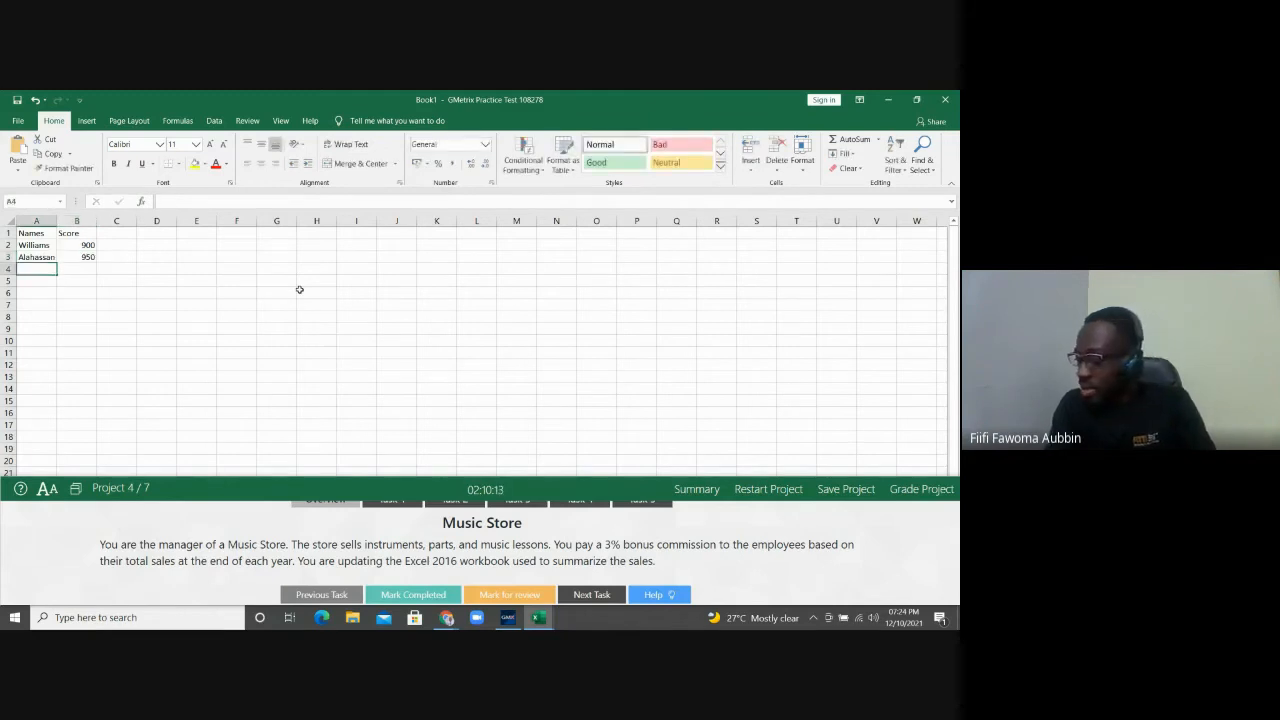
# Step: Add a third person's first name in A4 with the score 980, and fit columns A and B to their contents
pyautogui.write('Joseph')
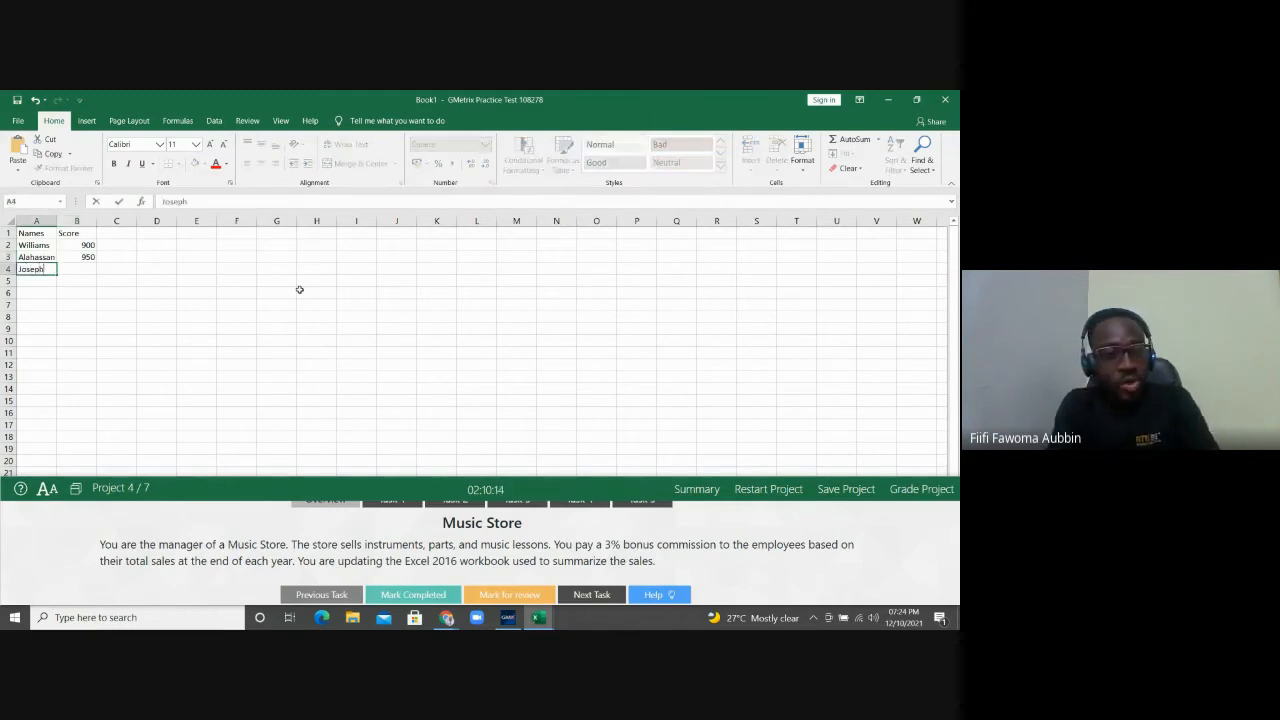
pyautogui.press('Tab')
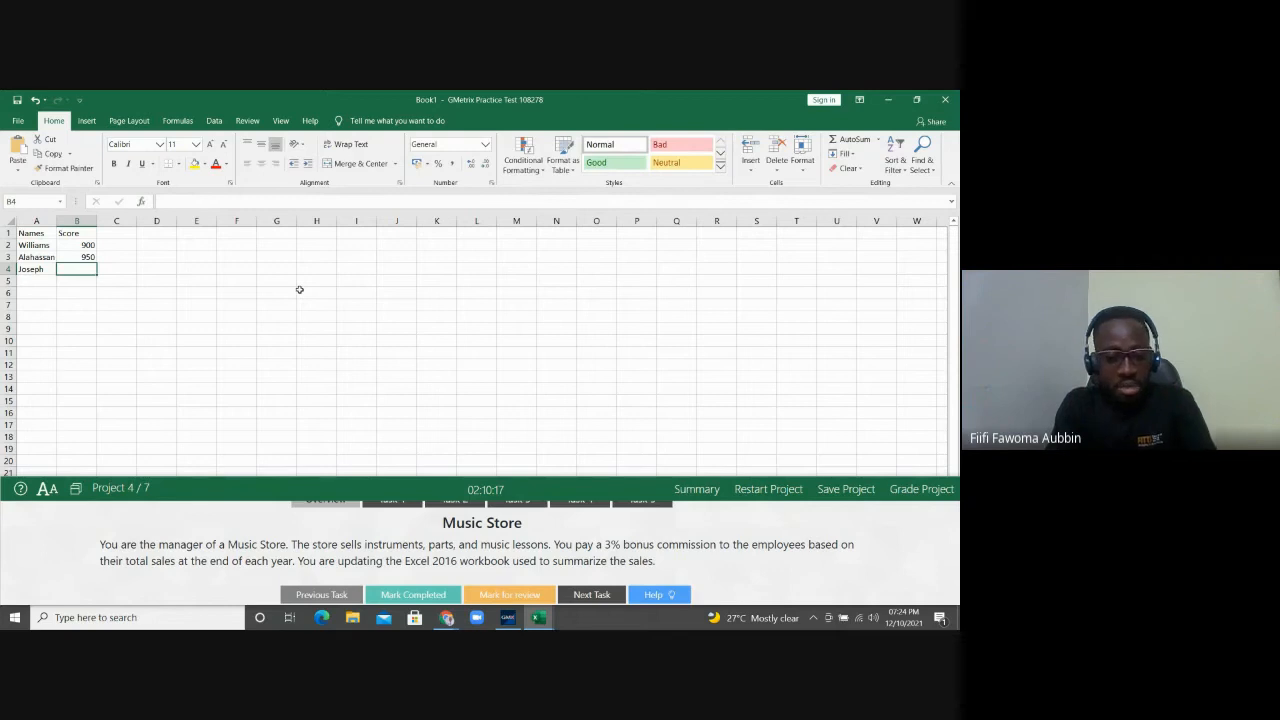
pyautogui.write('980')
pyautogui.press('Return')
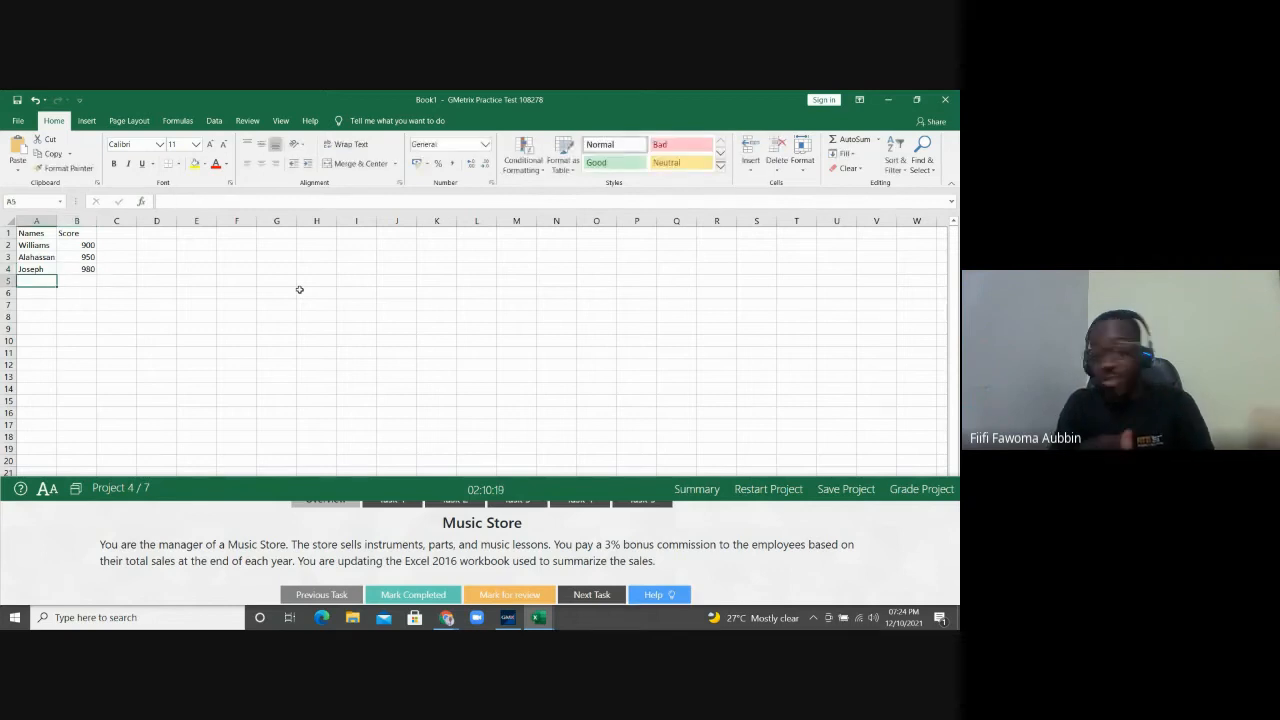
pyautogui.doubleClick(57, 220)
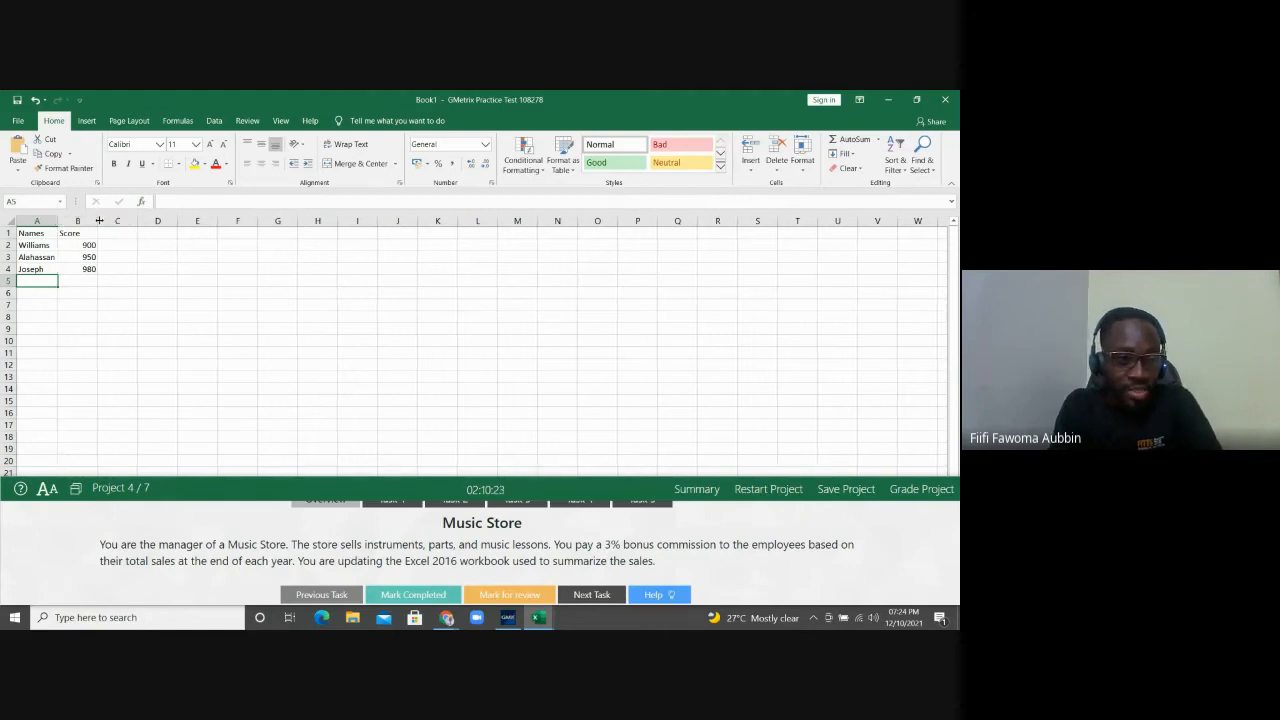
pyautogui.doubleClick(98, 220)
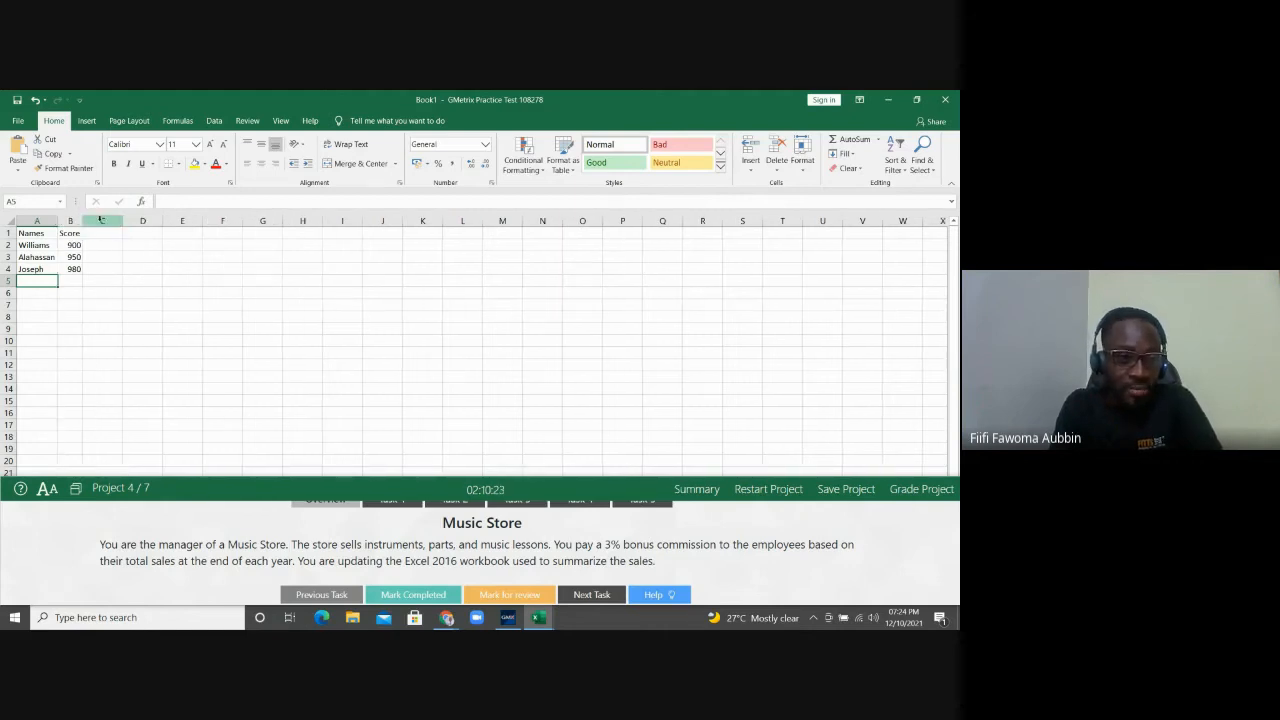
# Step: Apply a custom sort to A1:B4 by the Names column on cell values, in A to Z order
pyautogui.click(34, 244)
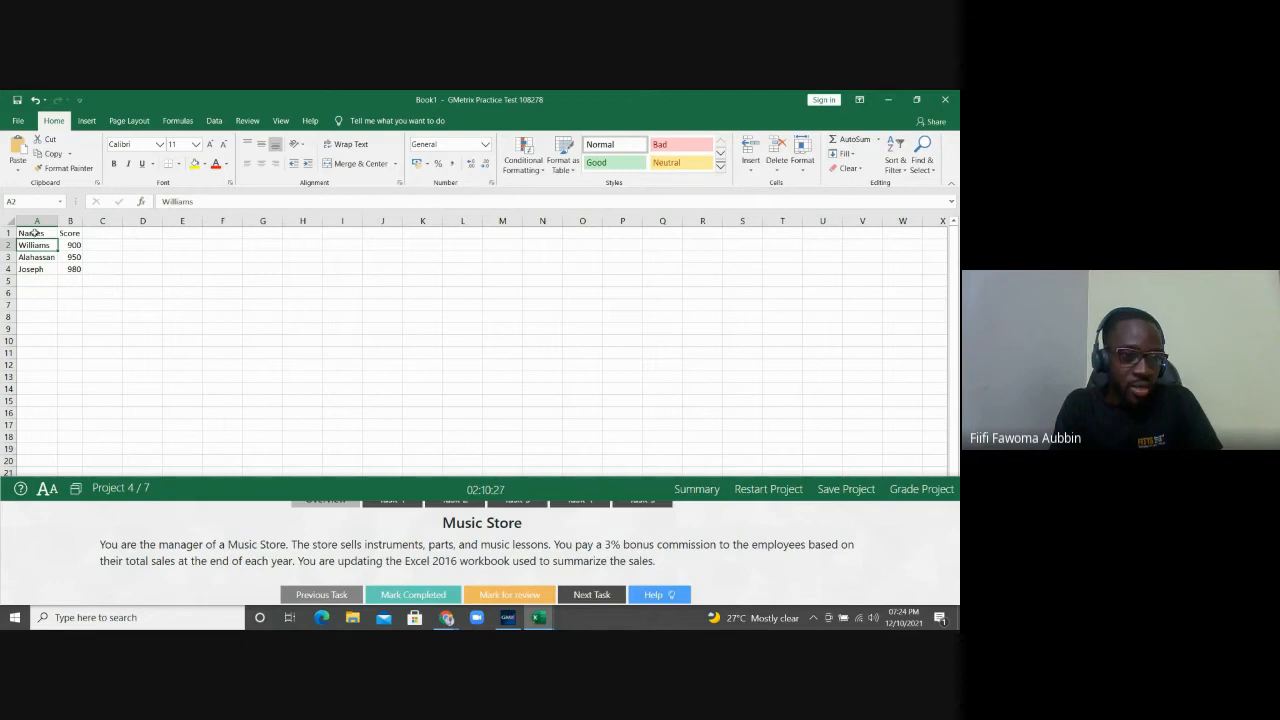
pyautogui.moveTo(35, 233); pyautogui.dragTo(72, 266)
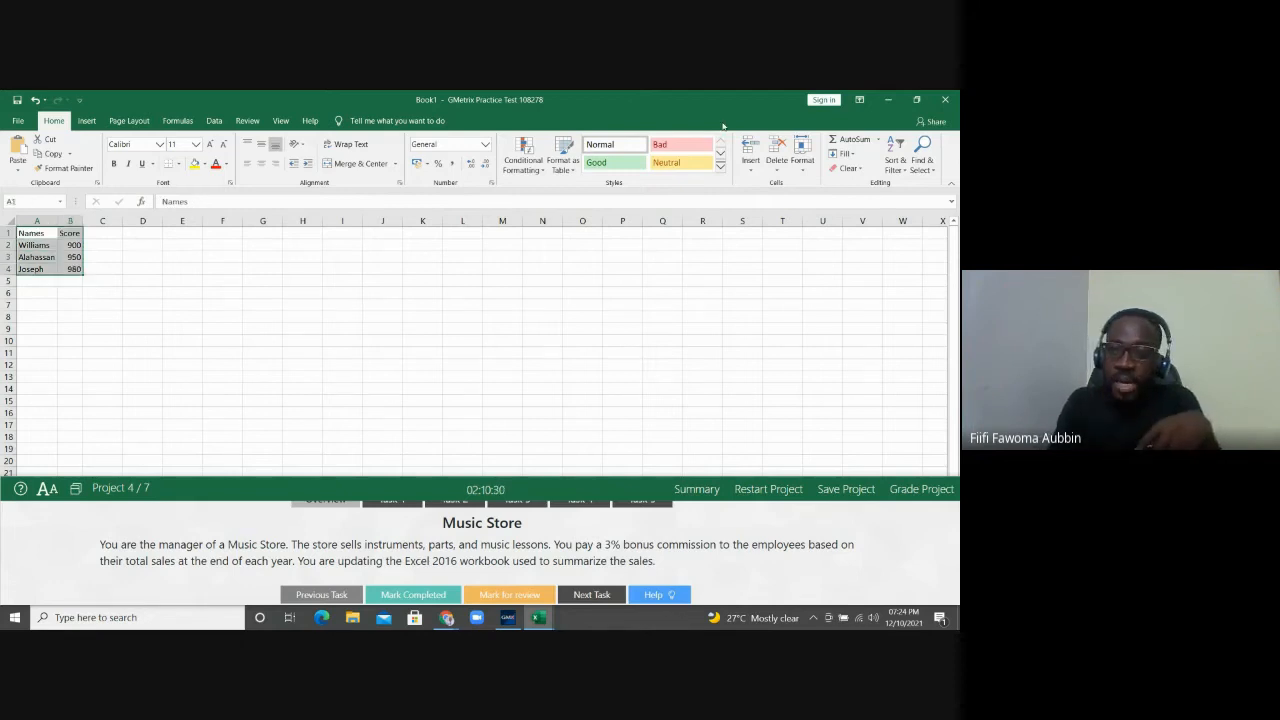
pyautogui.click(891, 169)
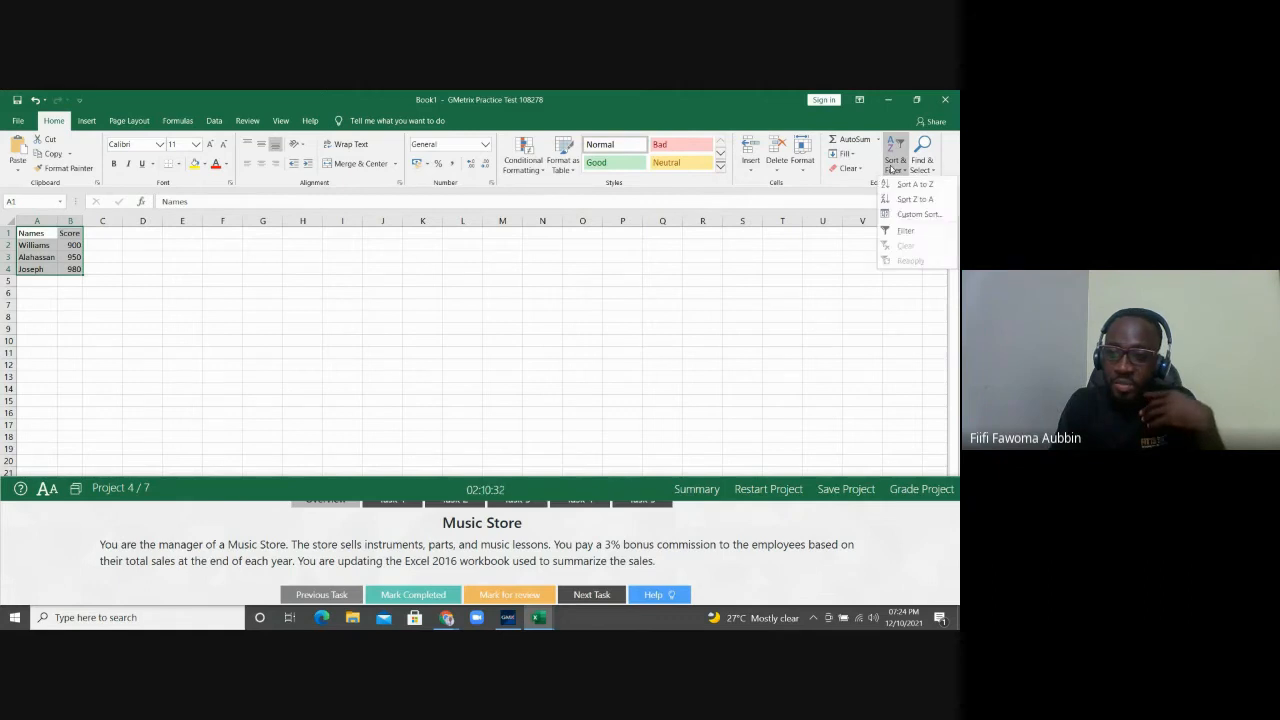
pyautogui.click(902, 215)
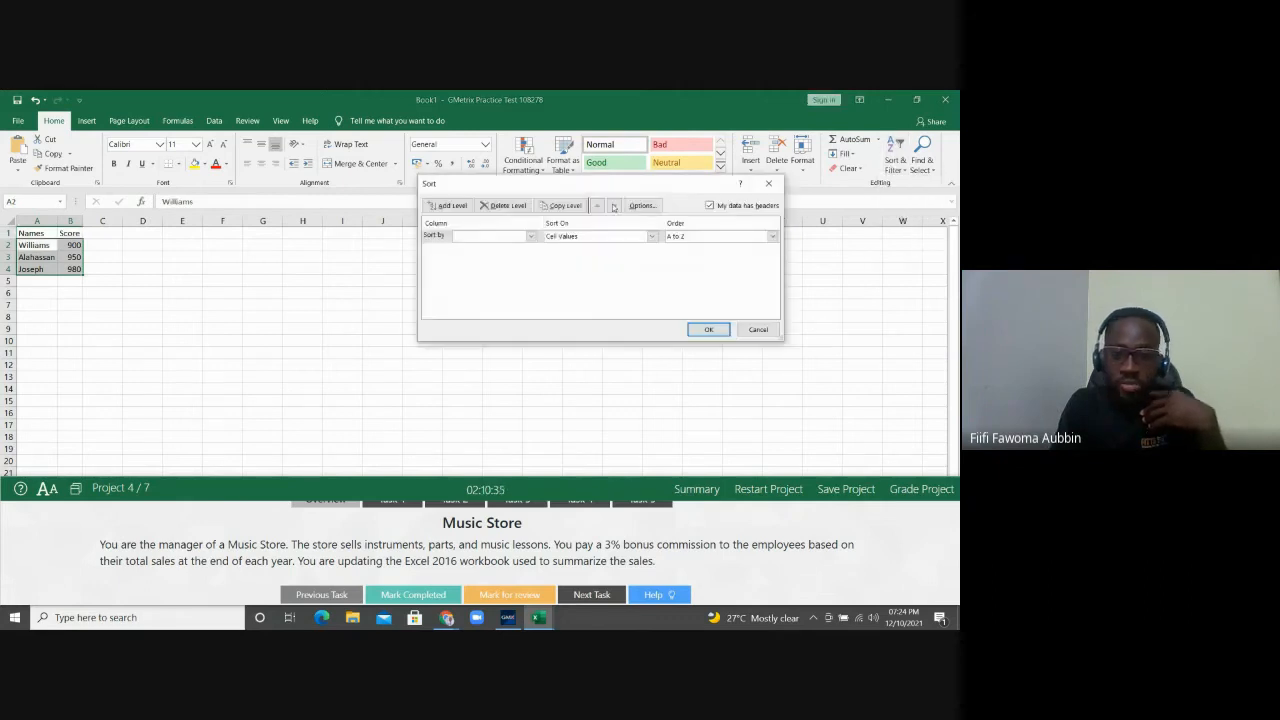
pyautogui.click(532, 236)
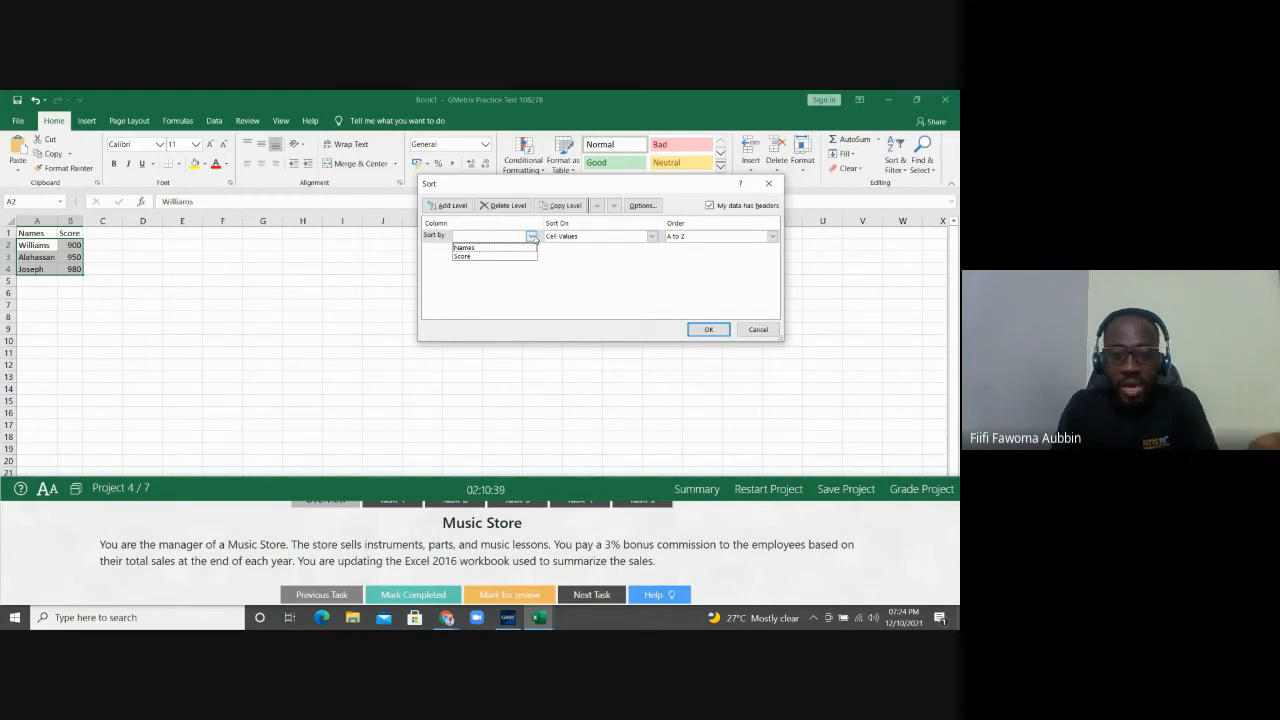
pyautogui.click(511, 248)
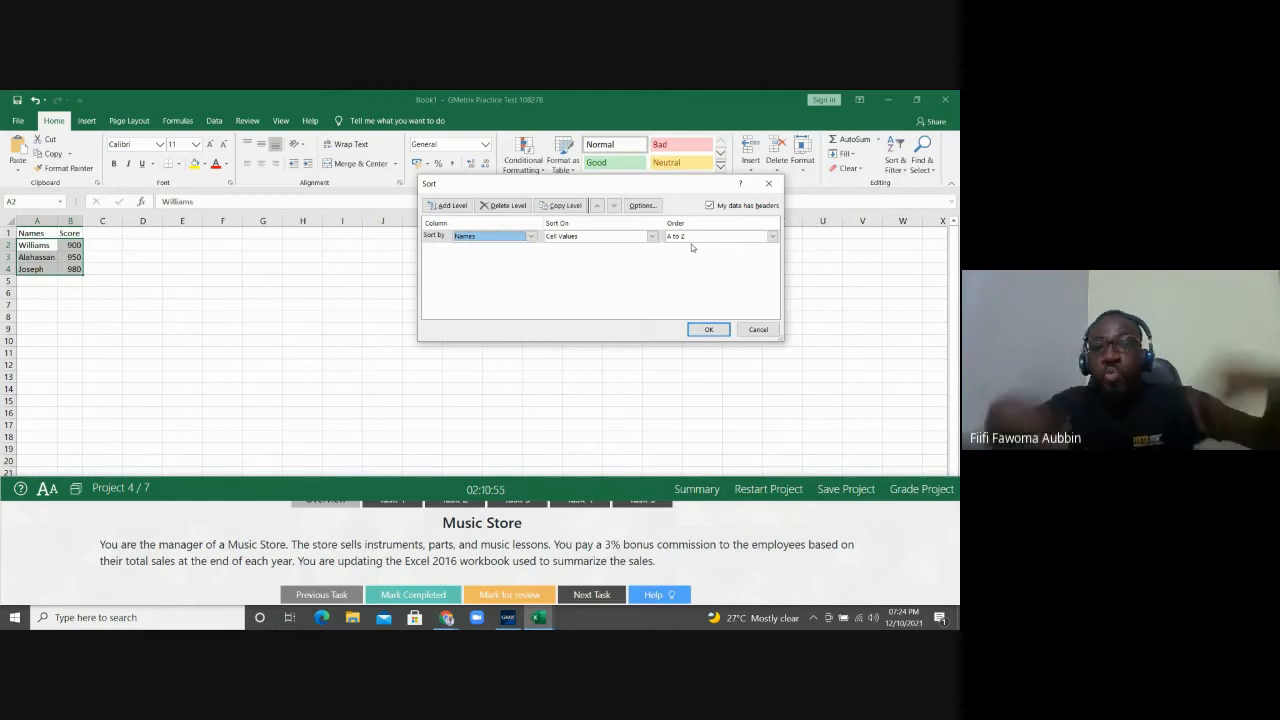
pyautogui.click(707, 330)
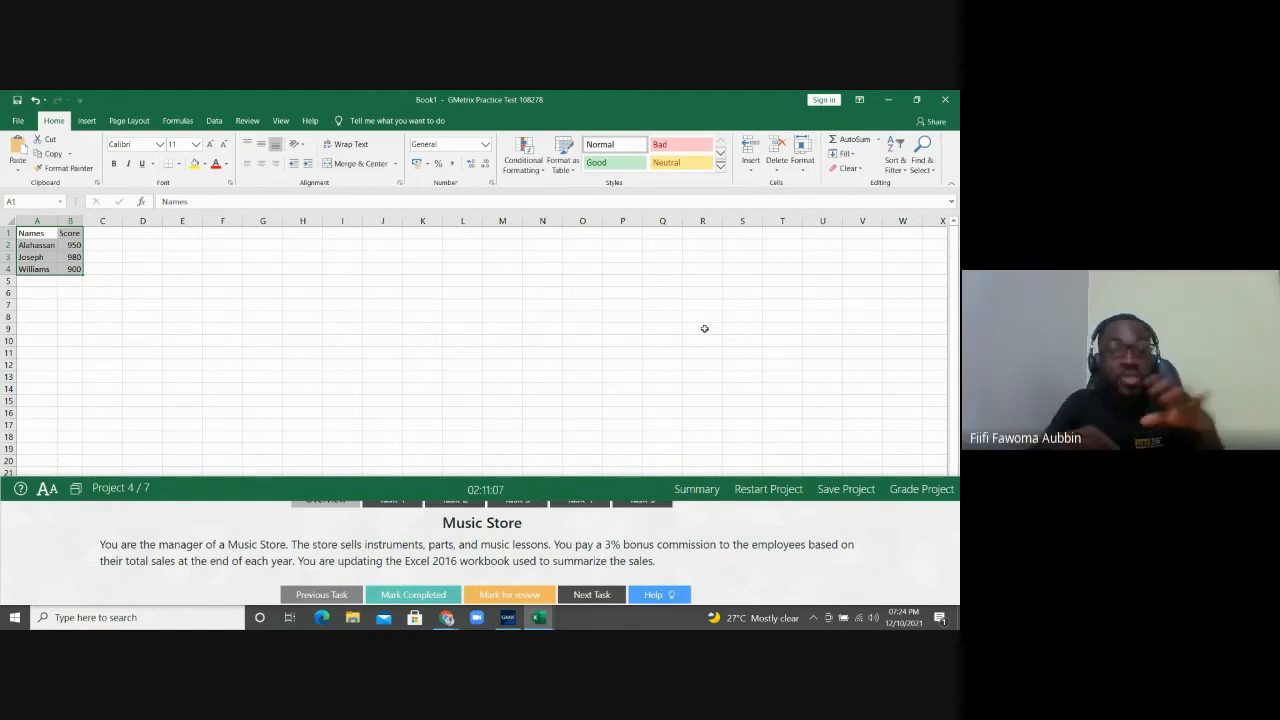
# Step: Close the sample names and scores workbook and return to the Music Store project overview
pyautogui.click(945, 99)
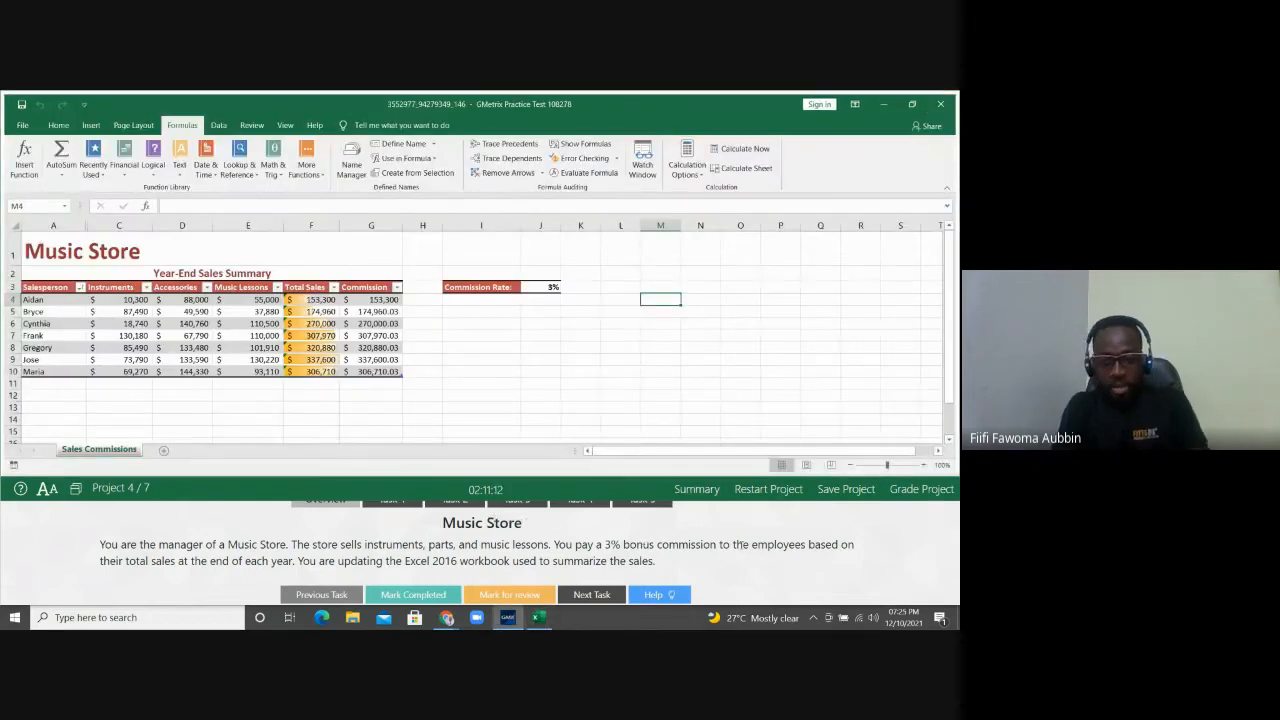
pyautogui.click(737, 545)
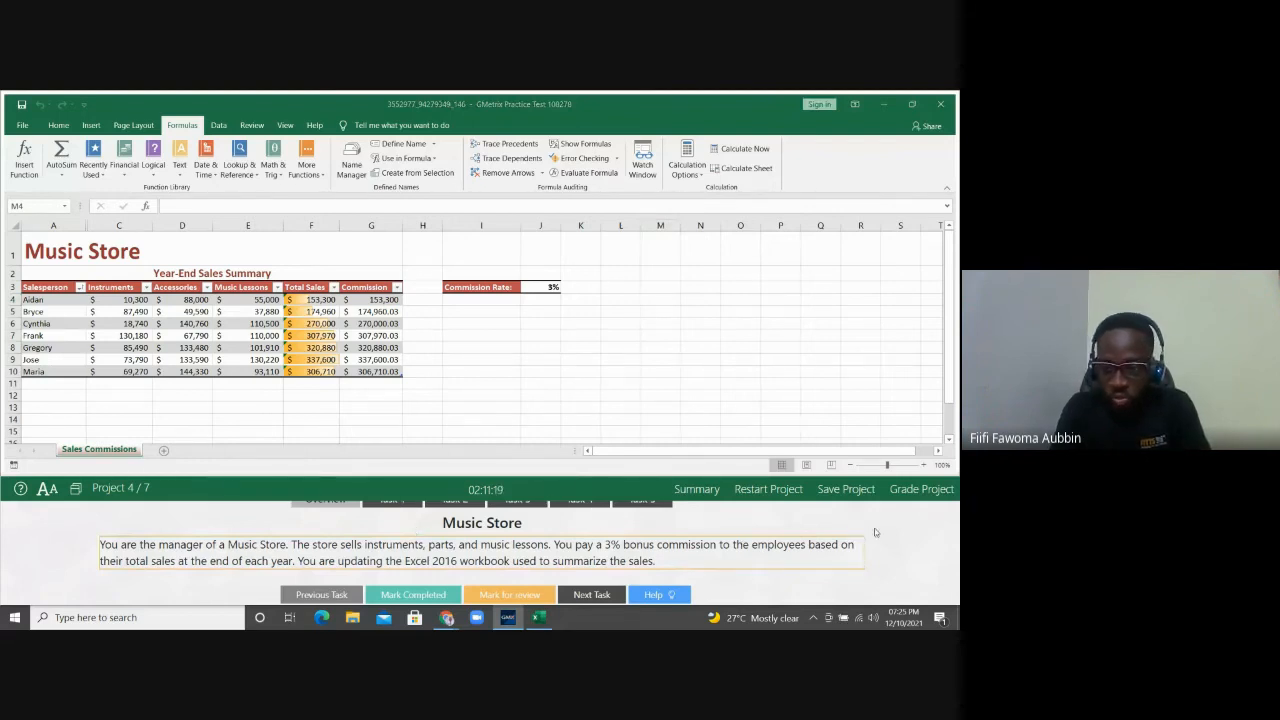
# Step: Open Task 1 of the Music Store project and restart the project, discarding its current work
pyautogui.scroll(1, 875, 532)
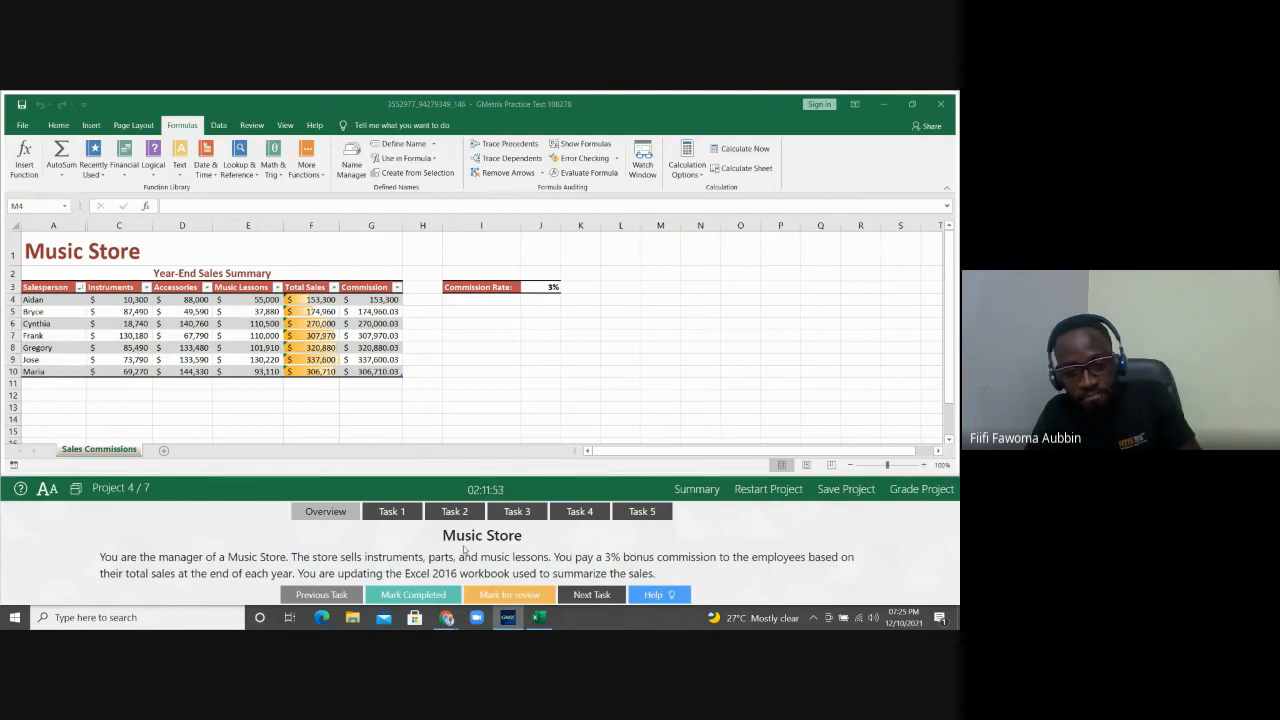
pyautogui.click(407, 514)
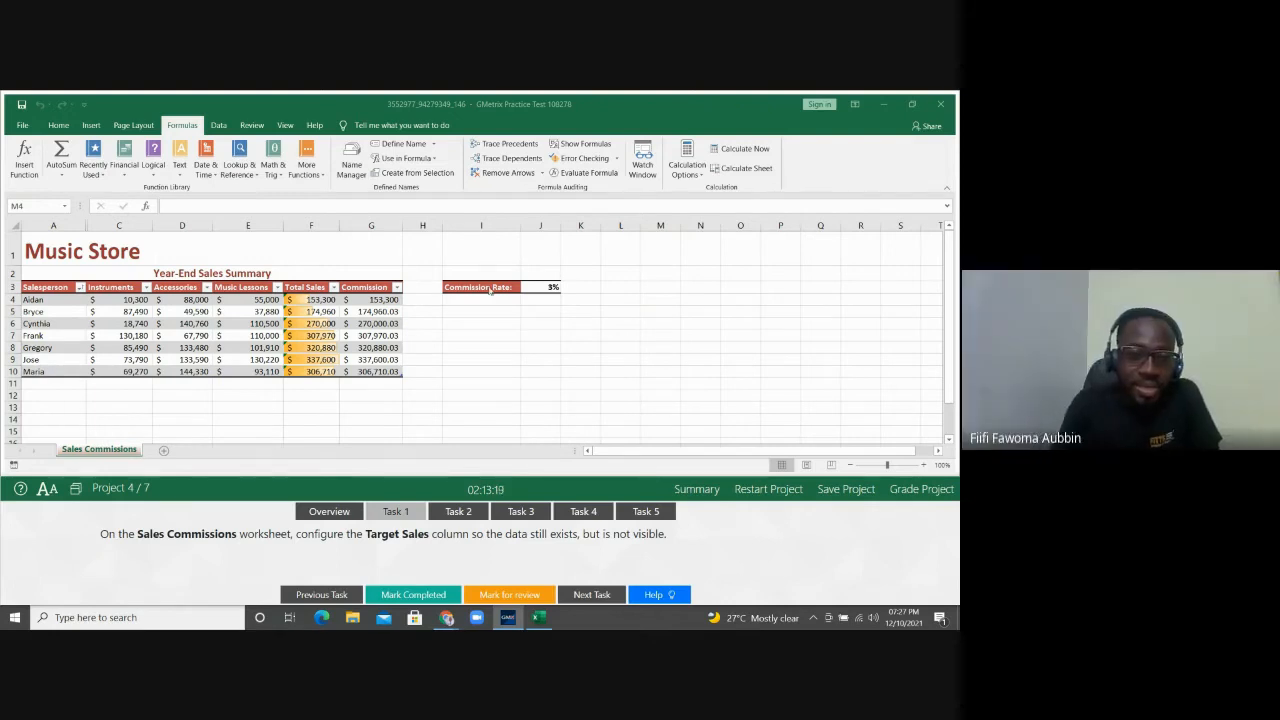
pyautogui.click(312, 225)
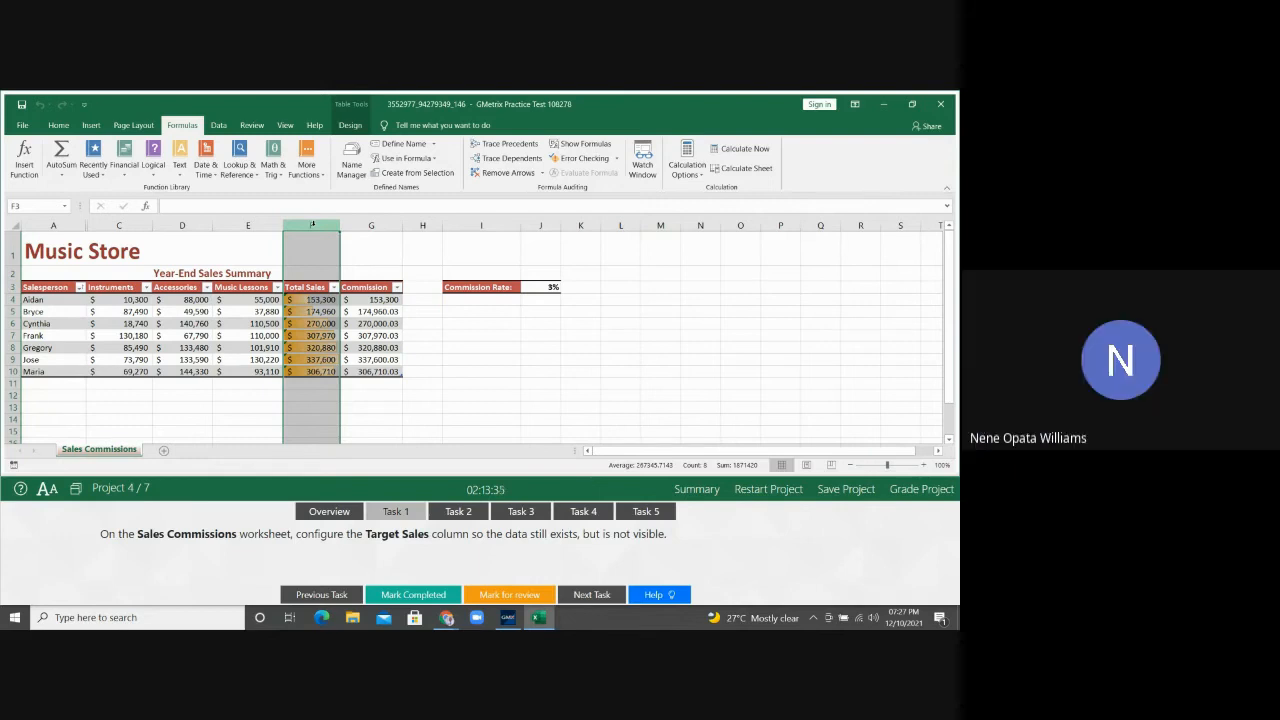
pyautogui.click(82, 323)
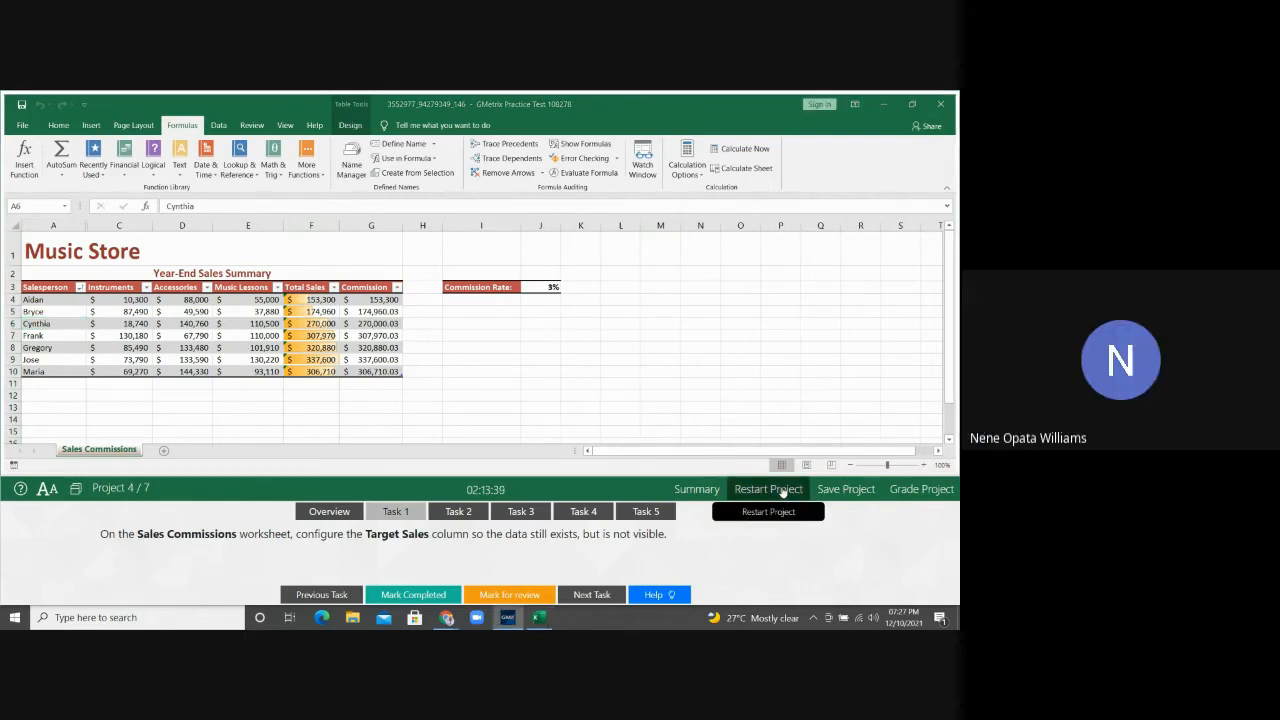
pyautogui.click(782, 490)
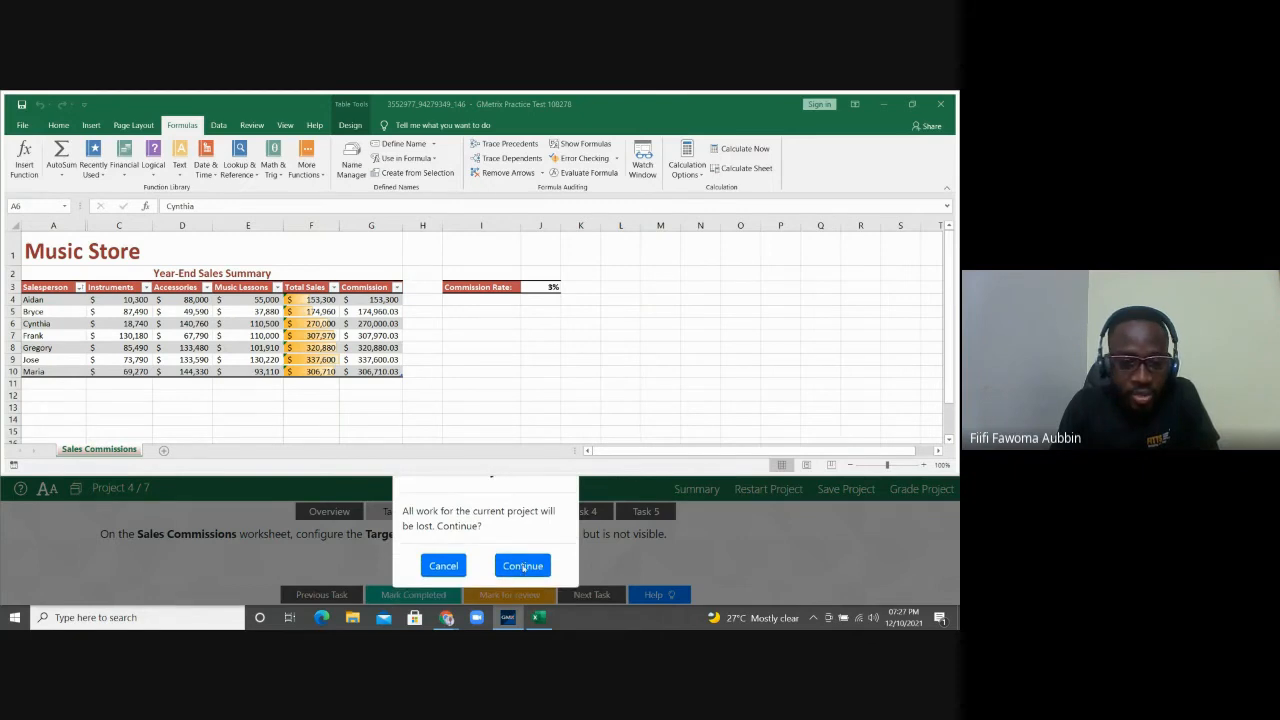
pyautogui.click(523, 568)
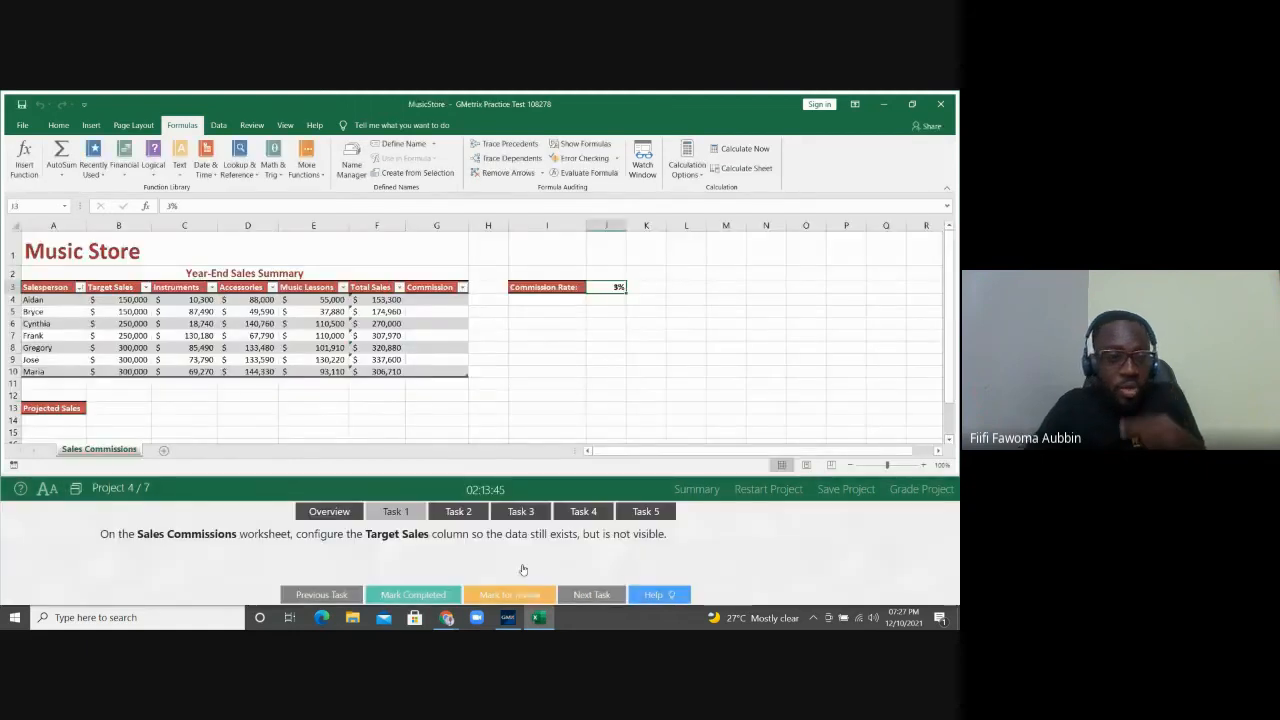
# Step: Hide the Target Sales column (column B) on the Sales Commissions worksheet
pyautogui.click(120, 347)
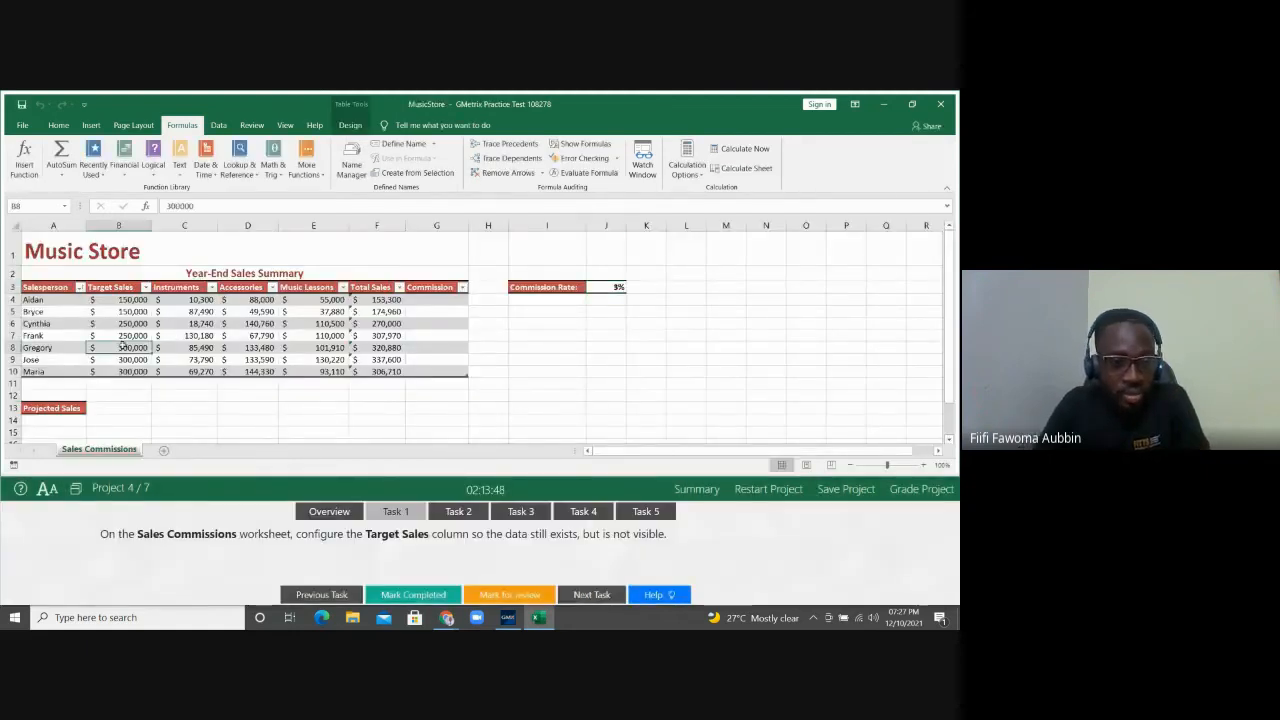
pyautogui.click(119, 225)
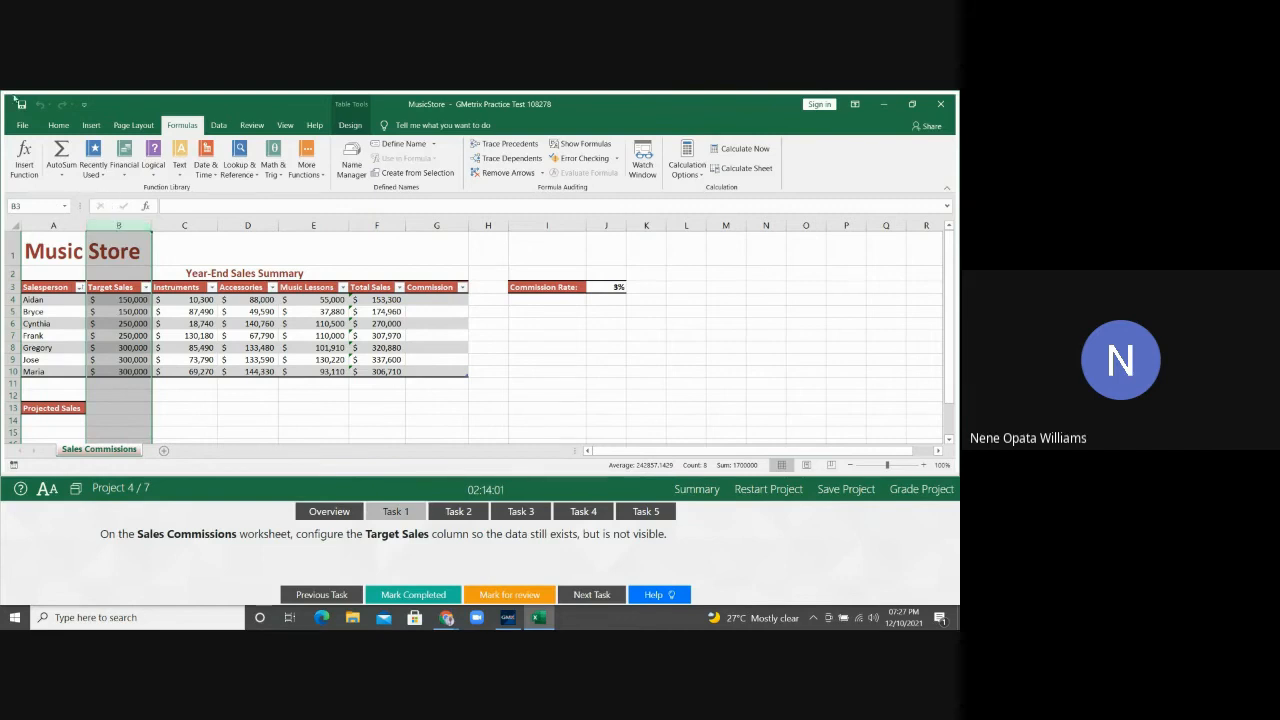
pyautogui.click(59, 126)
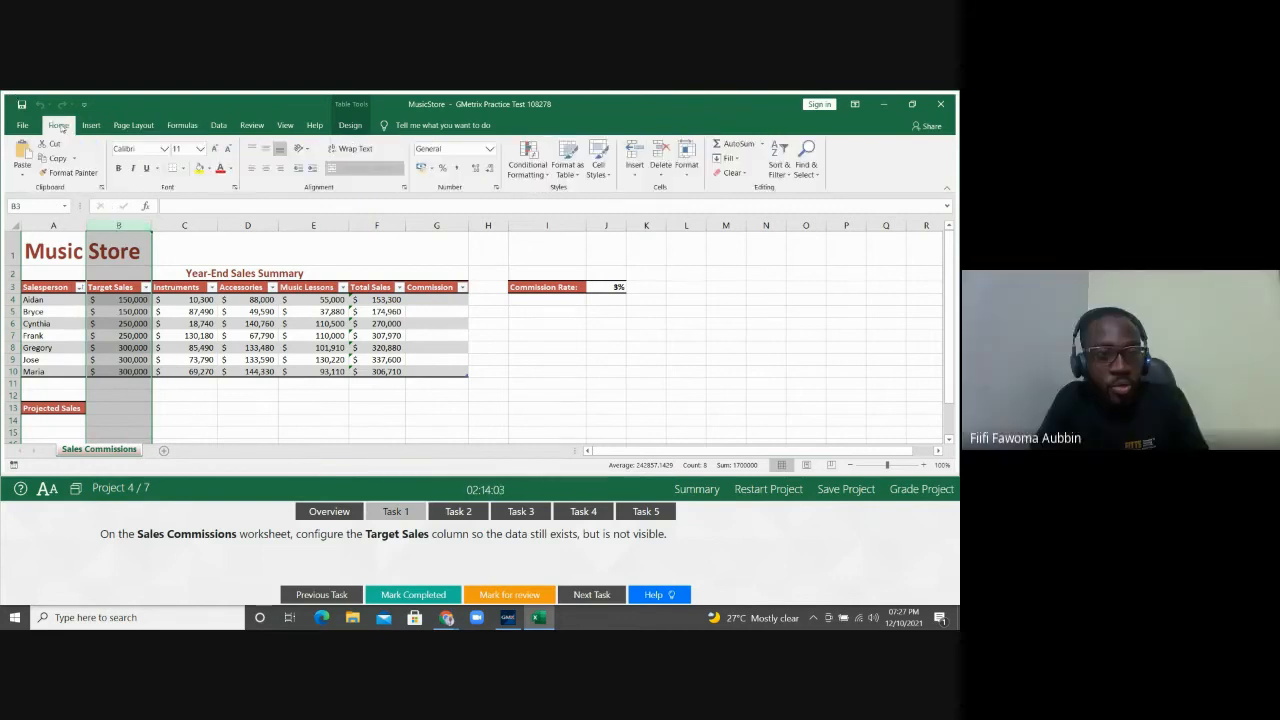
pyautogui.click(686, 165)
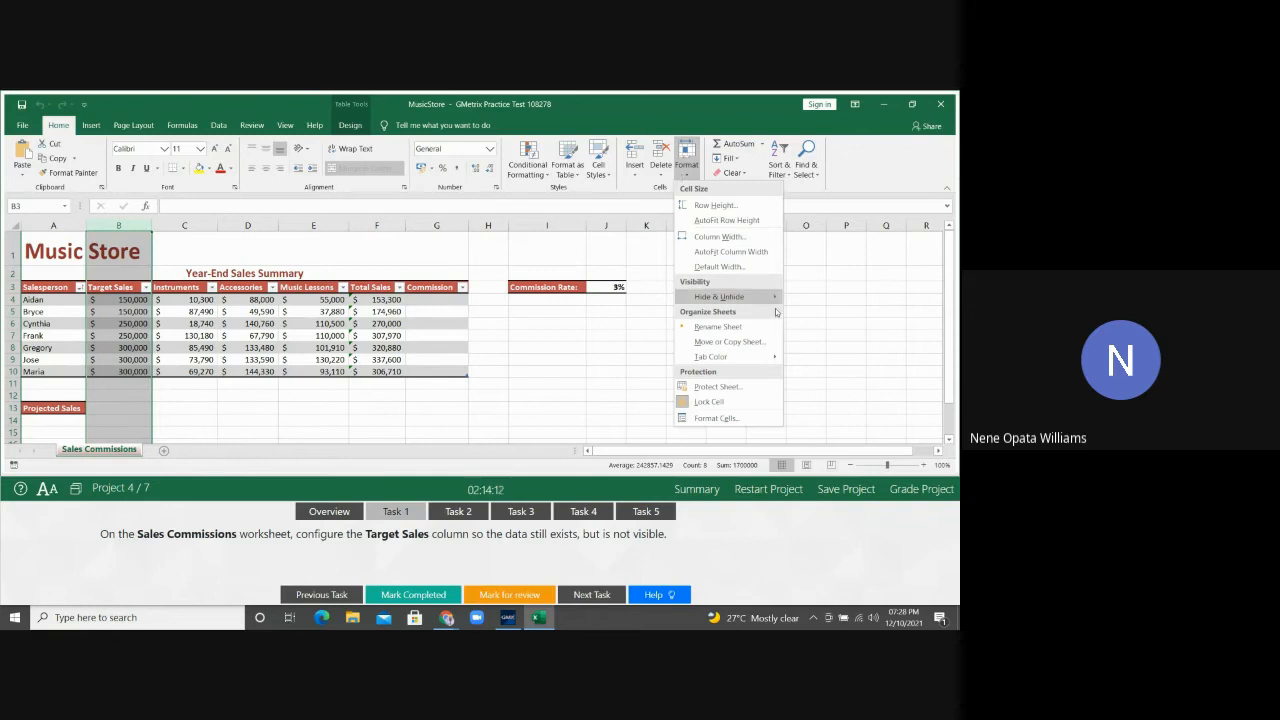
pyautogui.moveTo(772, 299)
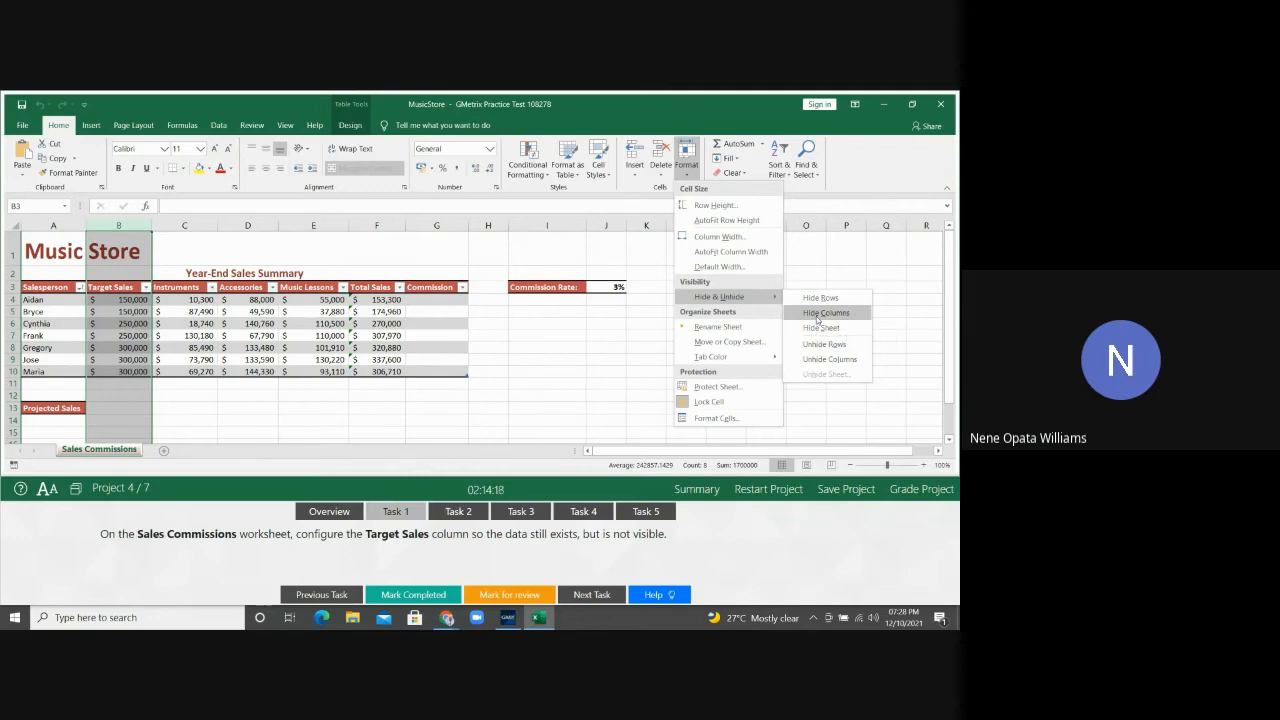
pyautogui.click(820, 314)
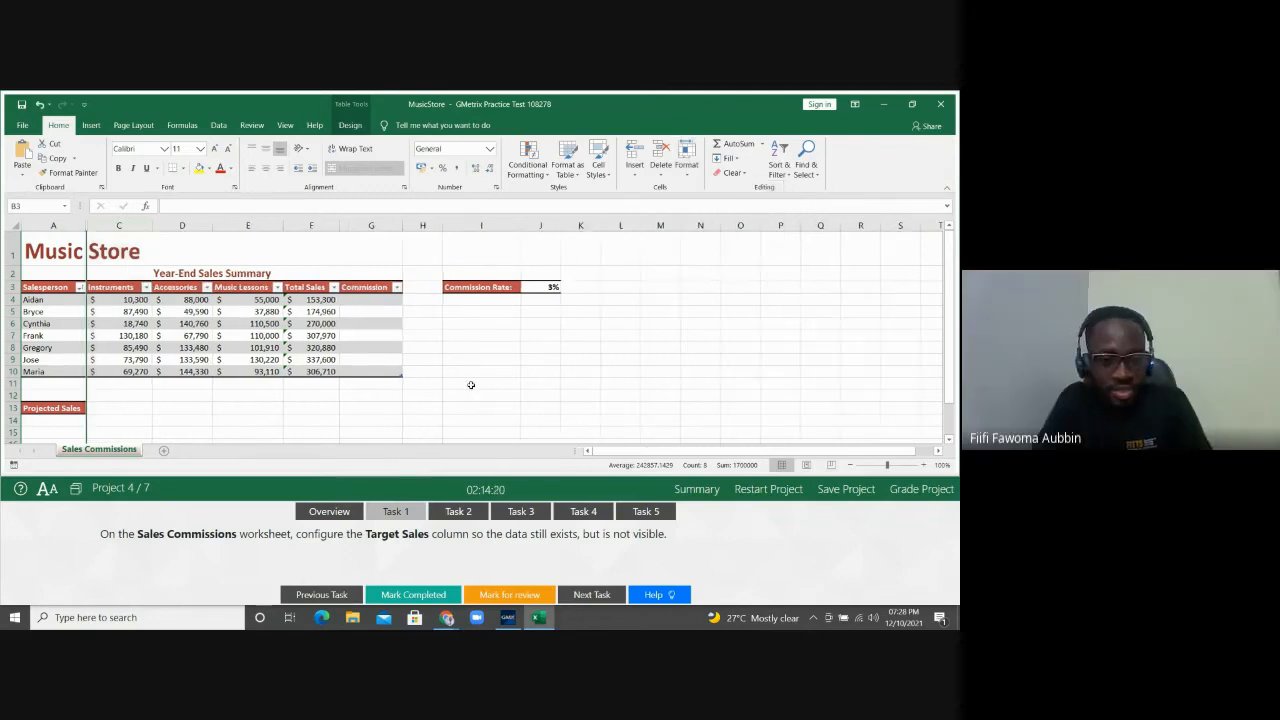
pyautogui.click(438, 396)
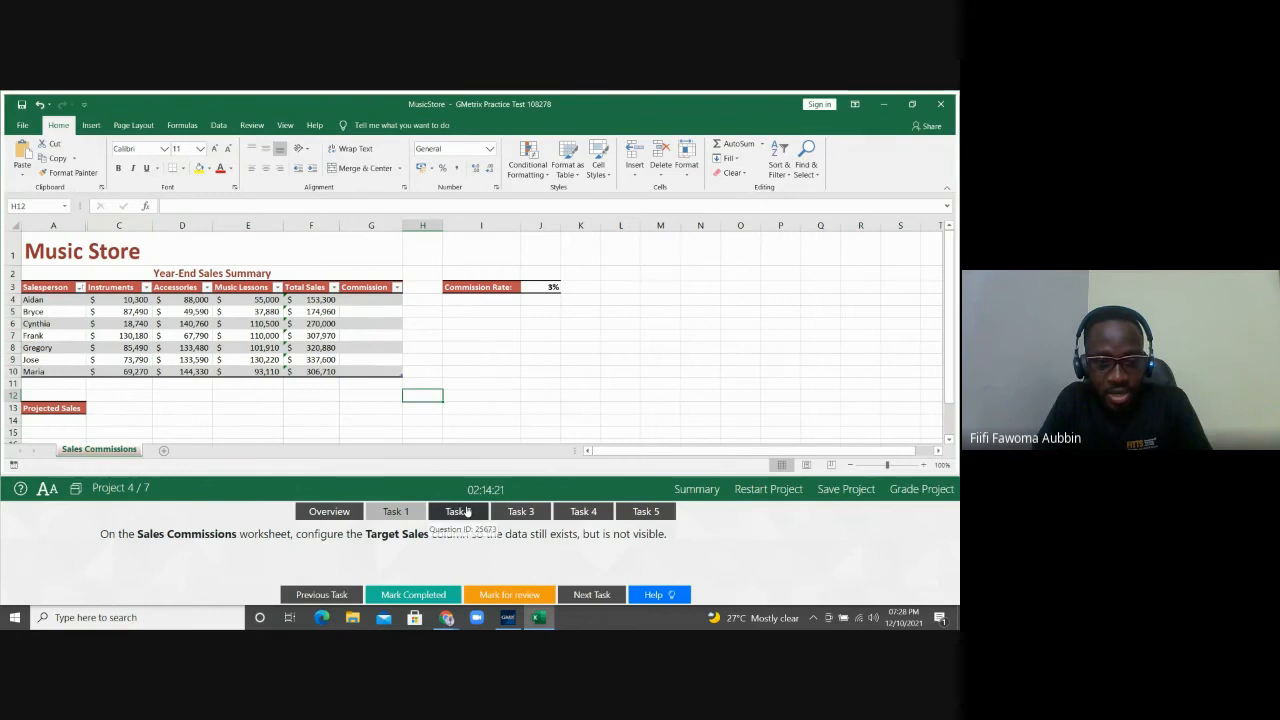
# Step: Open Task 2 and check the pages of the Sales Commissions print preview, then return to the worksheet
pyautogui.click(466, 512)
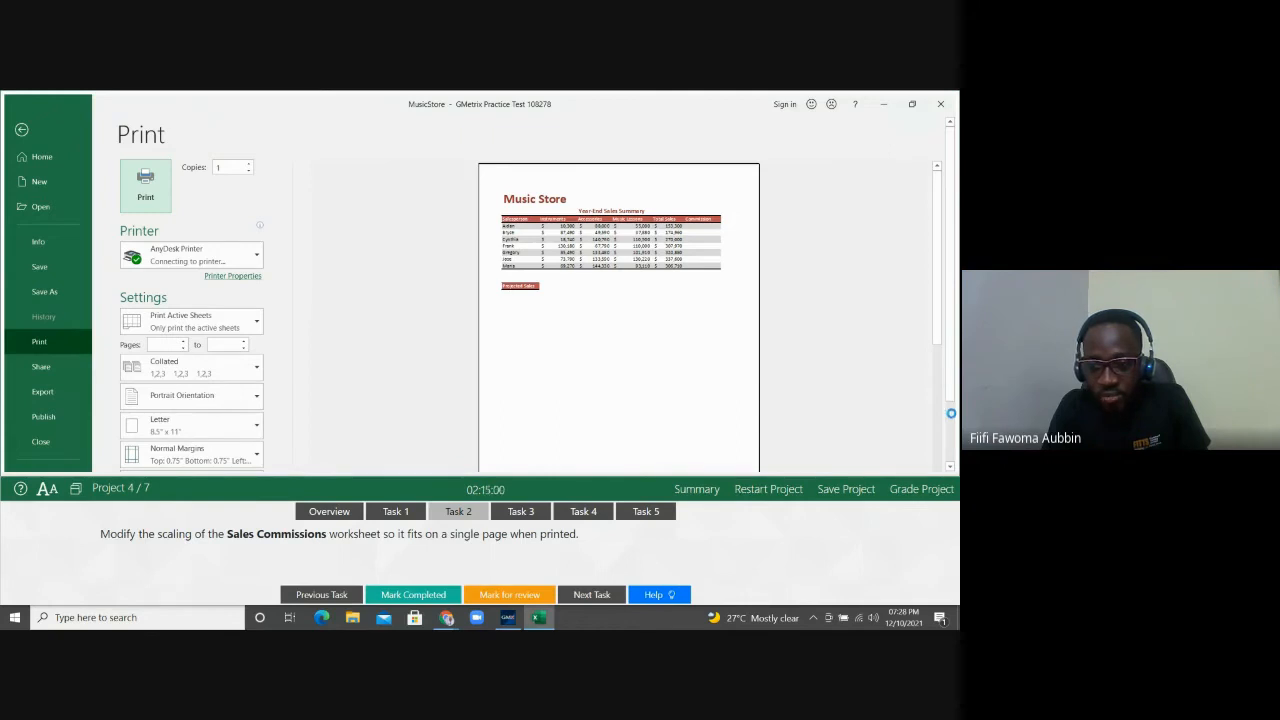
pyautogui.scroll(-3, 953, 418)
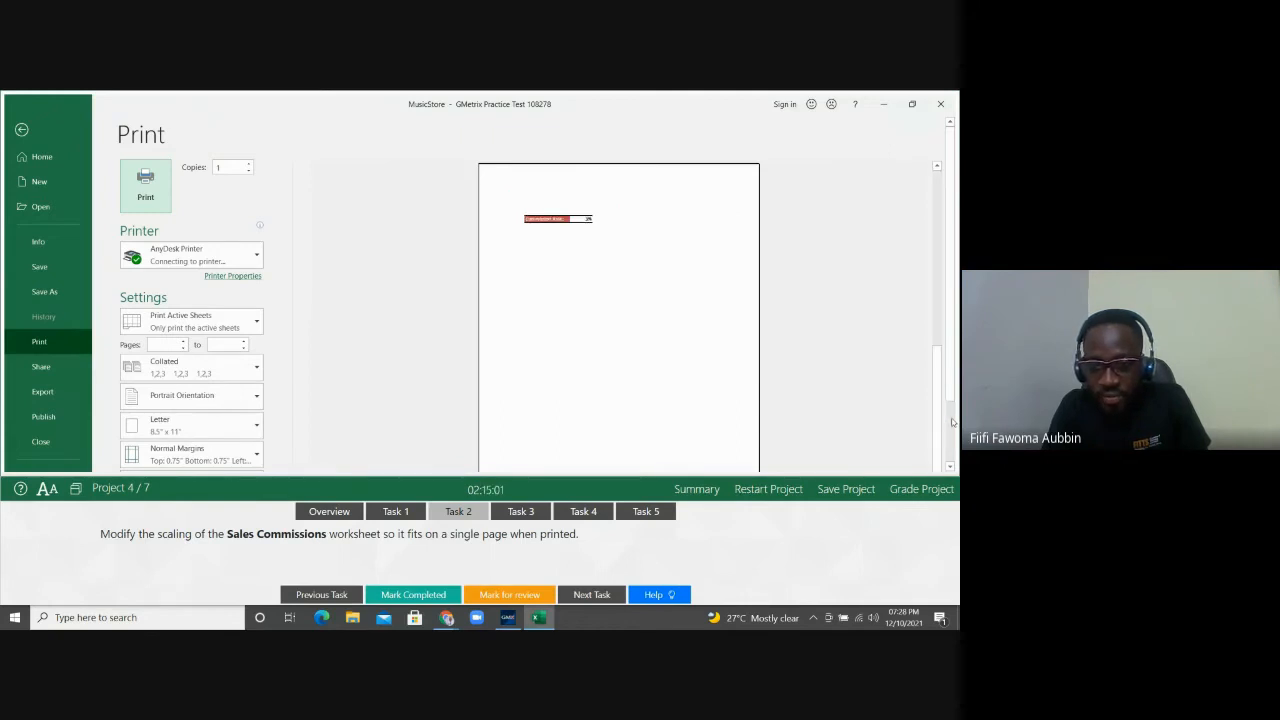
pyautogui.scroll(-1, 951, 406)
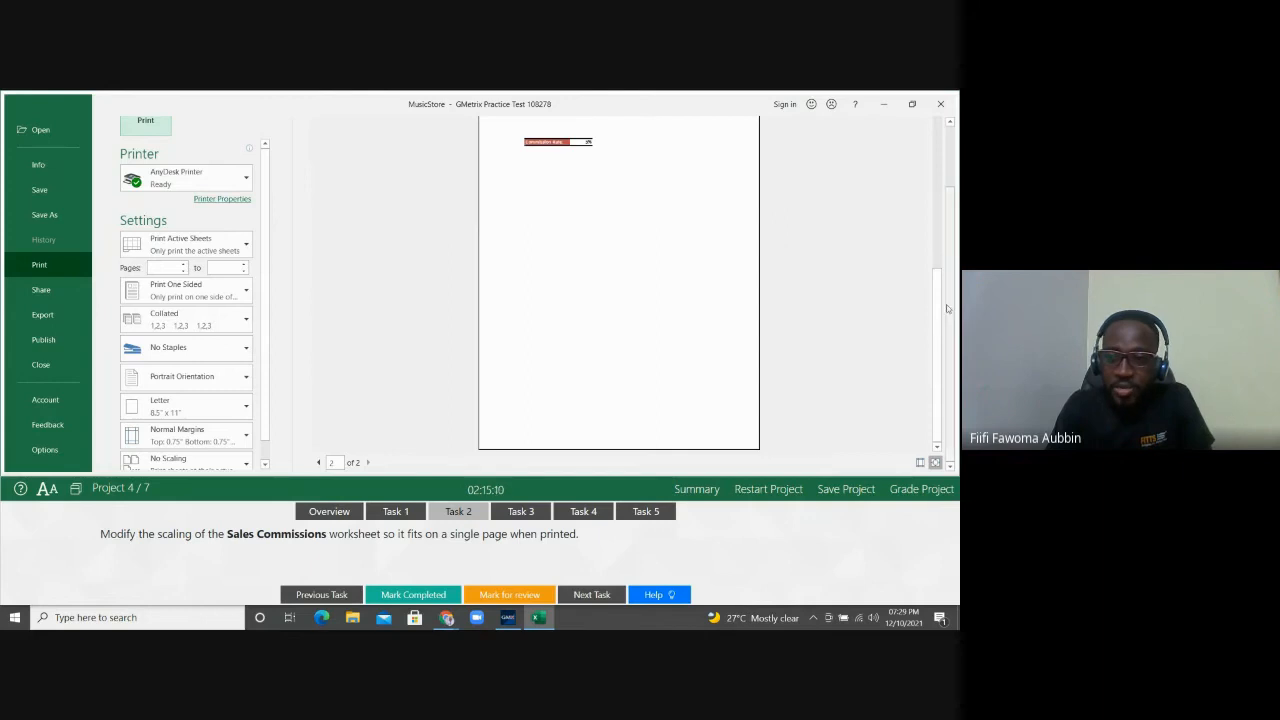
pyautogui.moveTo(949, 309); pyautogui.dragTo(946, 204)
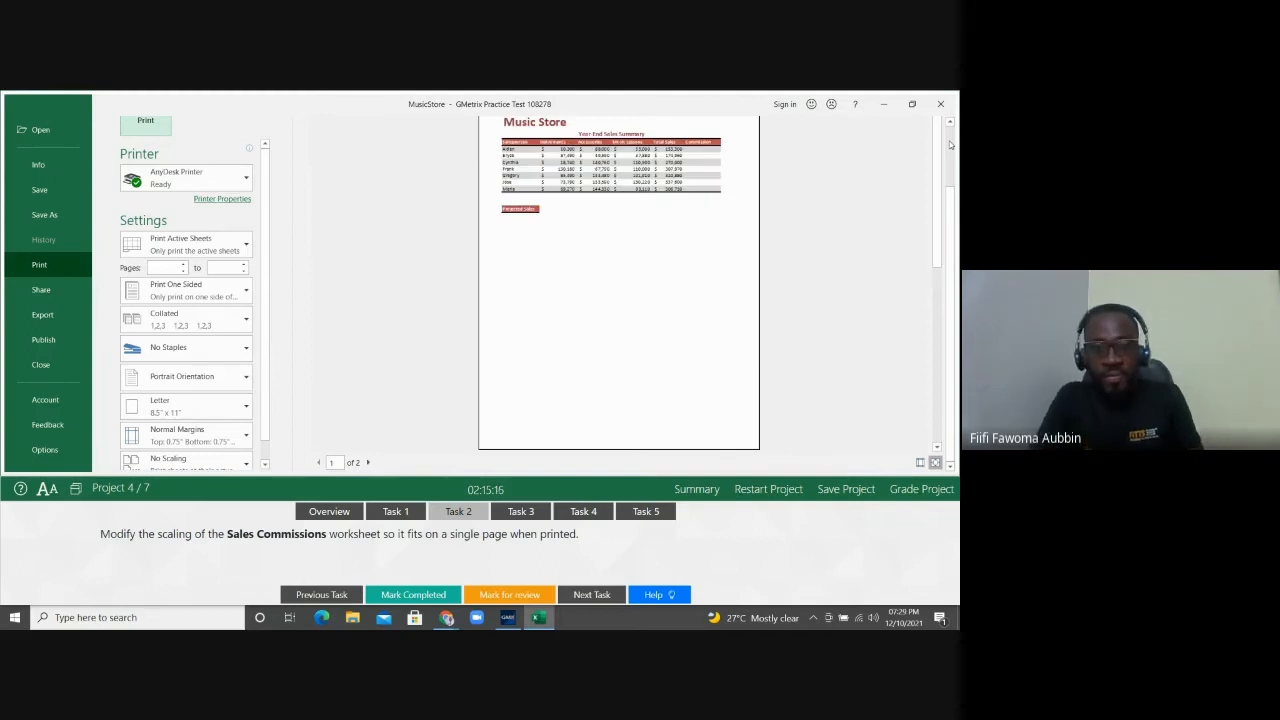
pyautogui.scroll(2, 950, 145)
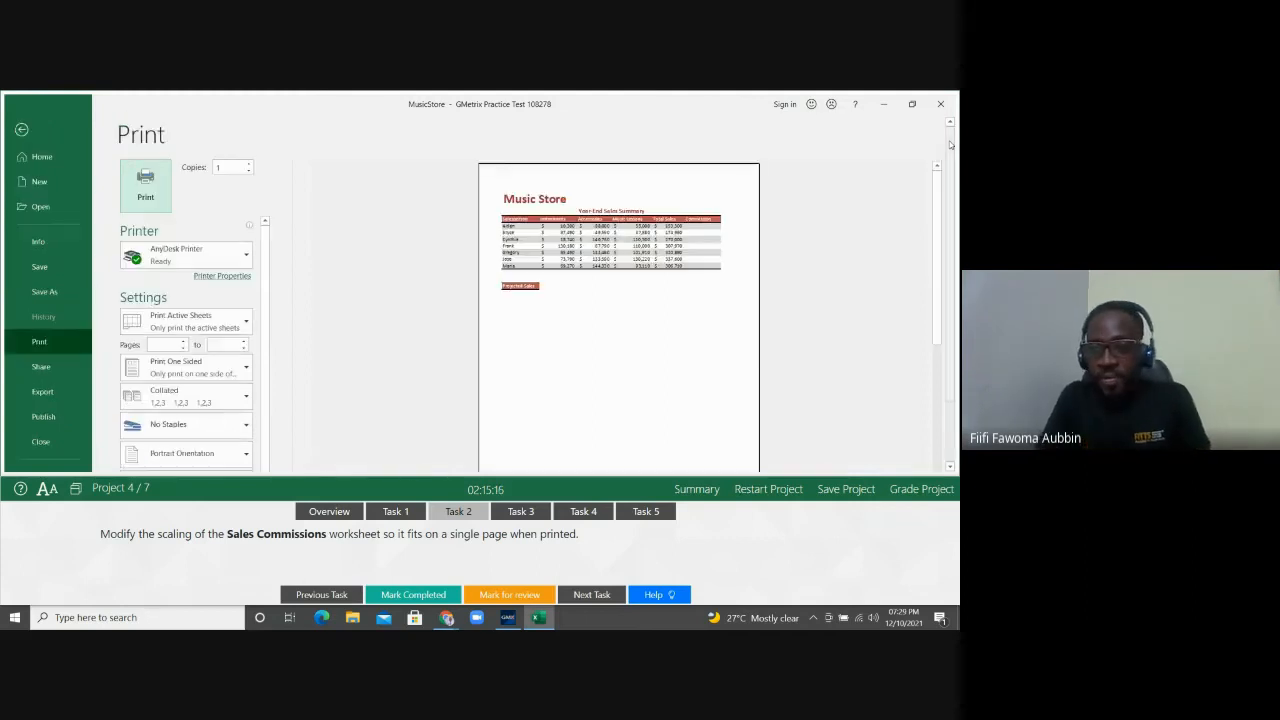
pyautogui.click(21, 129)
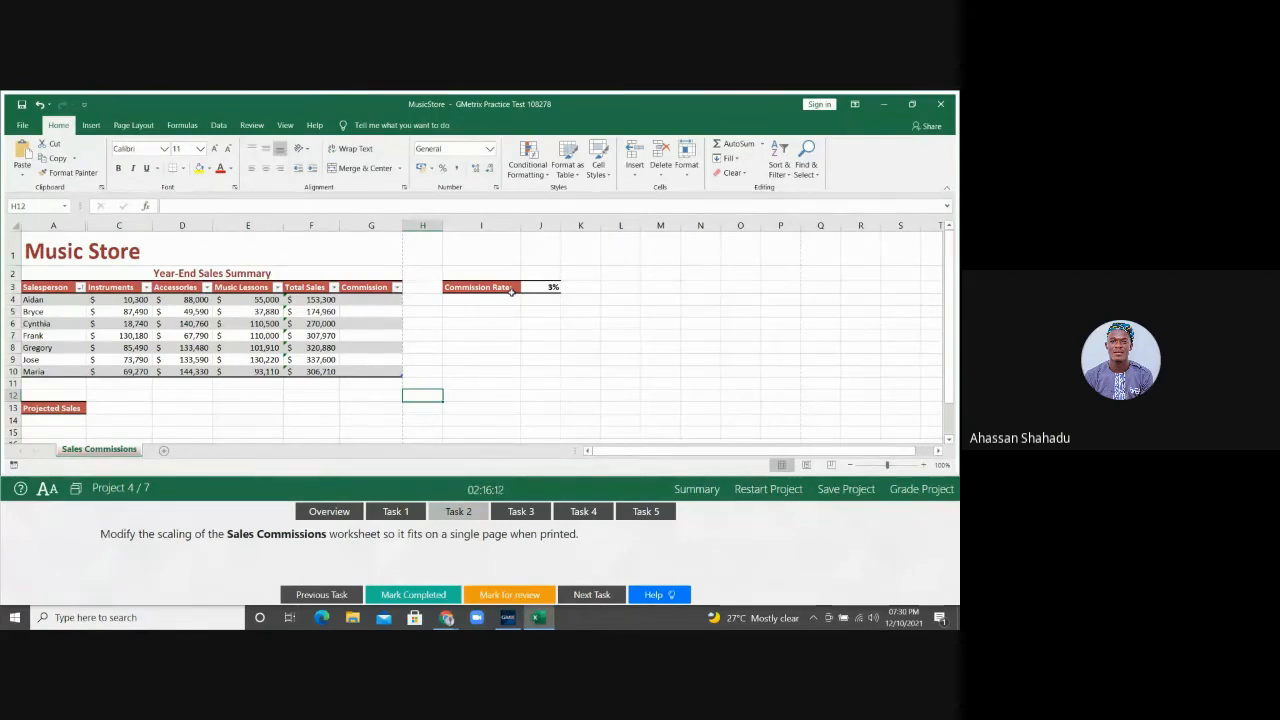
# Step: Set the worksheet's print scaling to Fit Sheet on One Page, check the preview and return to the worksheet
pyautogui.click(20, 126)
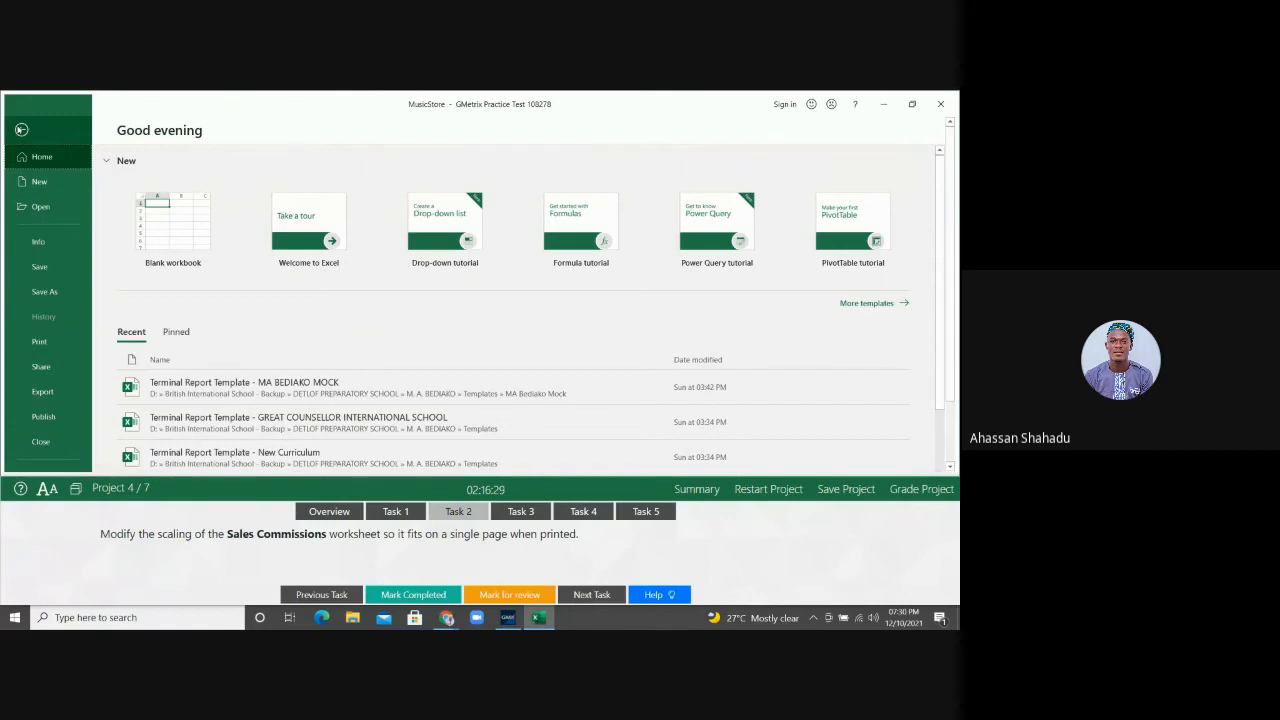
pyautogui.click(40, 341)
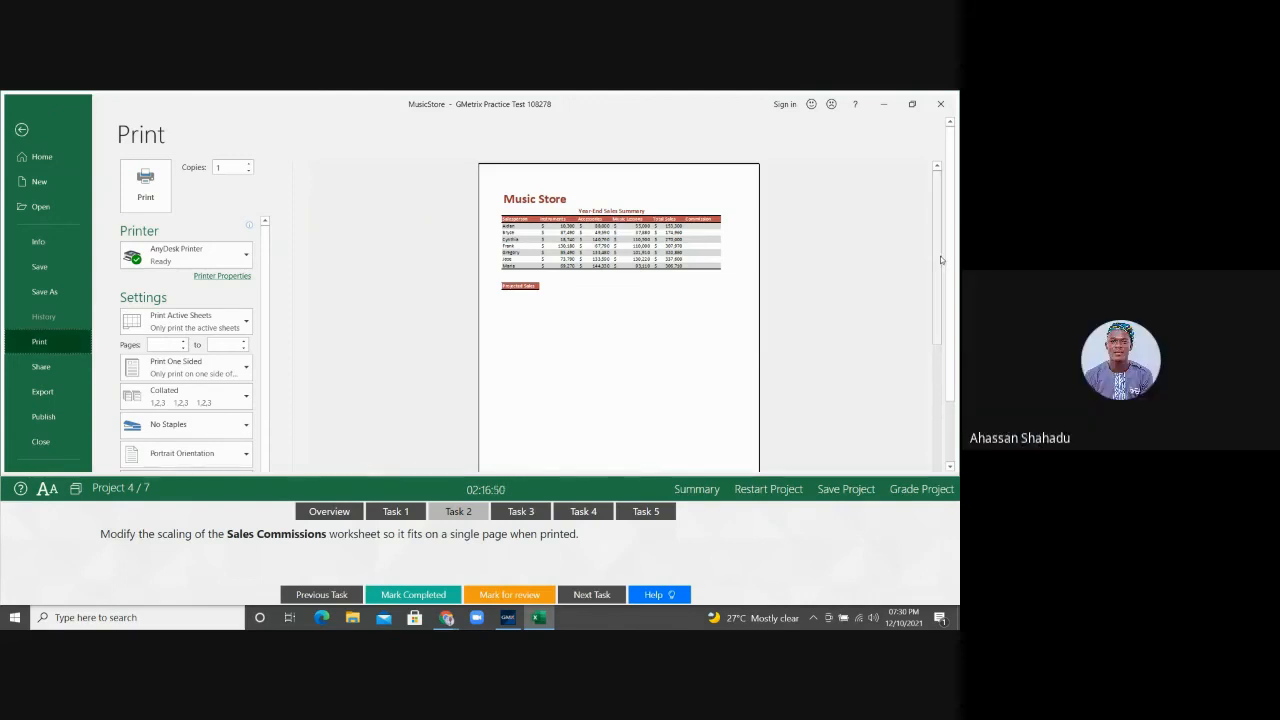
pyautogui.moveTo(950, 269); pyautogui.dragTo(950, 337)
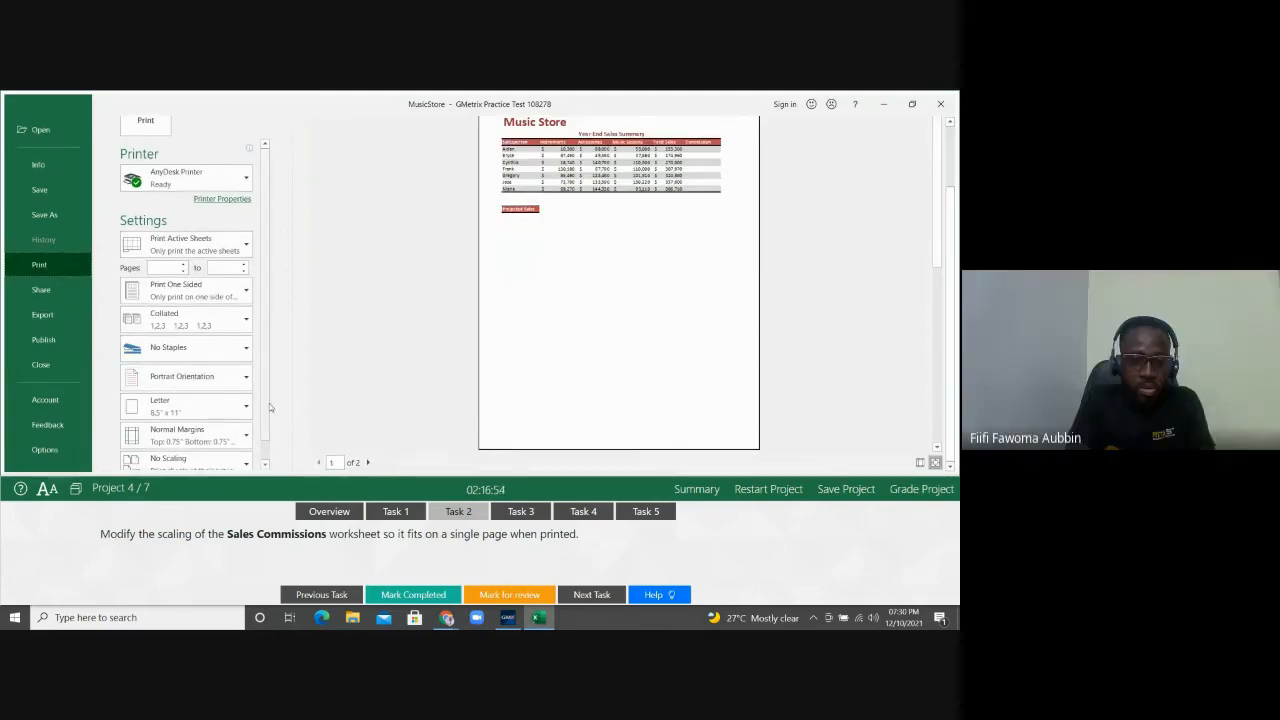
pyautogui.scroll(-1, 270, 408)
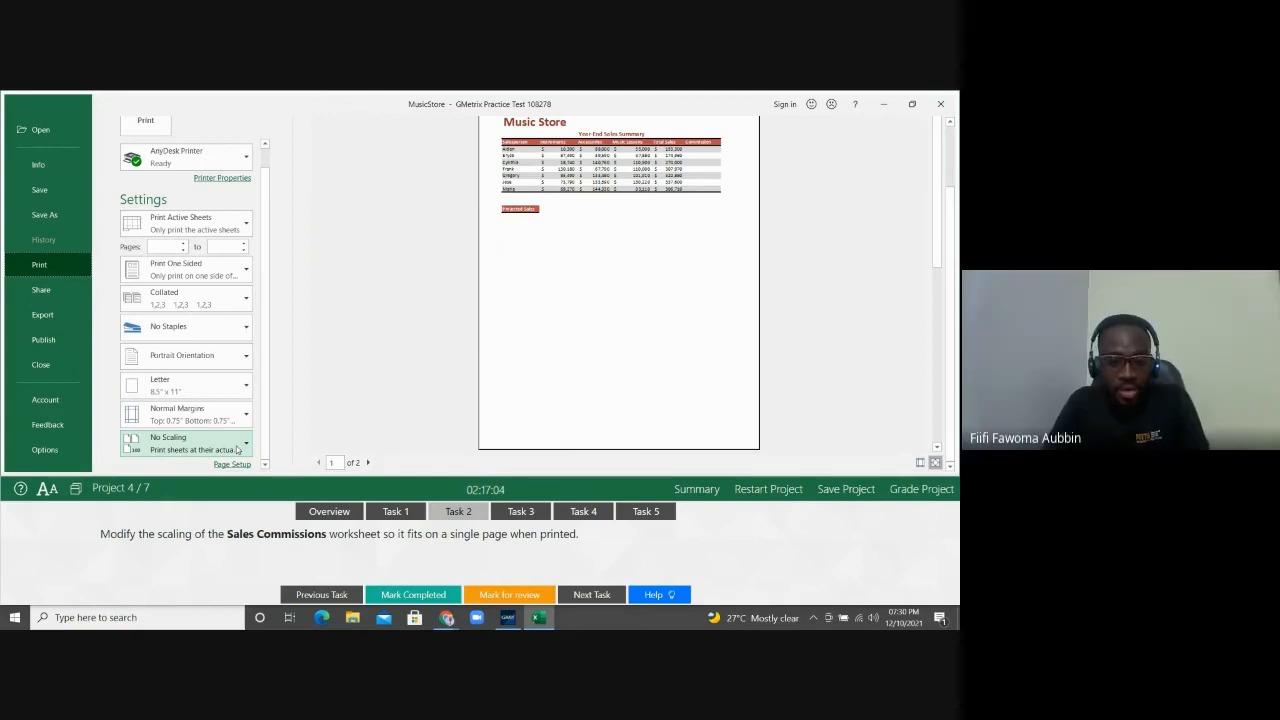
pyautogui.click(237, 450)
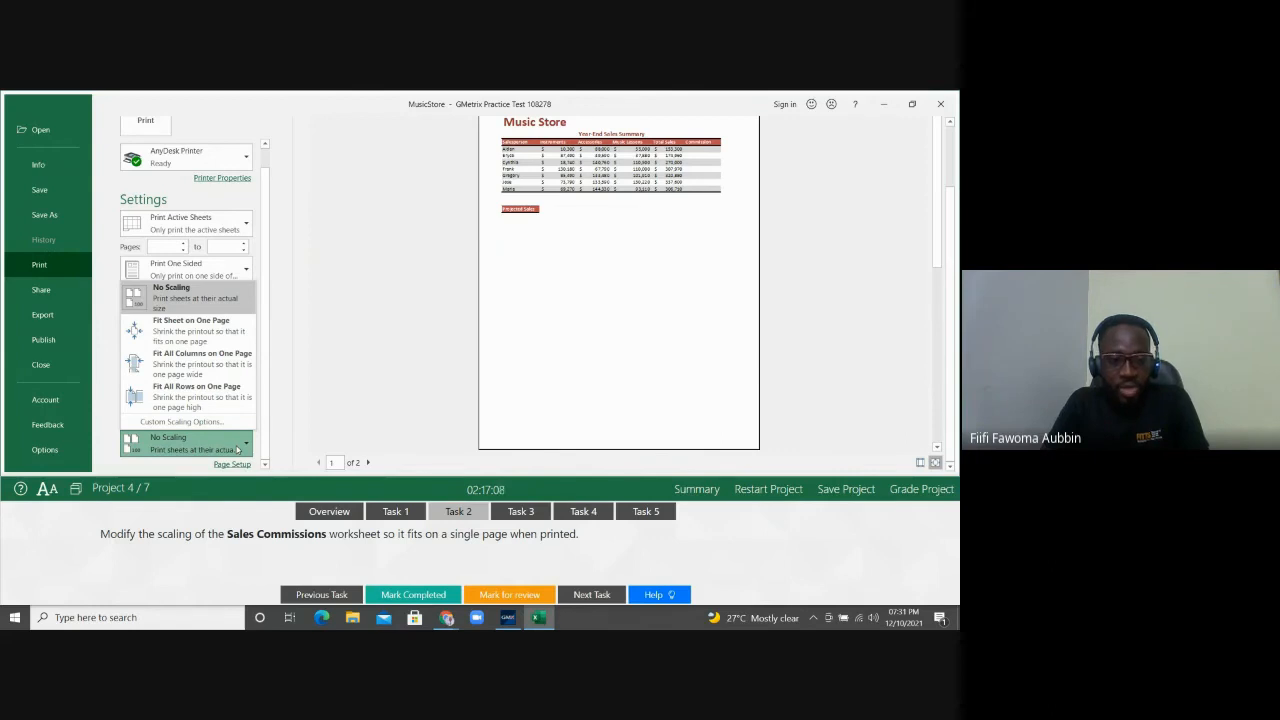
pyautogui.click(224, 340)
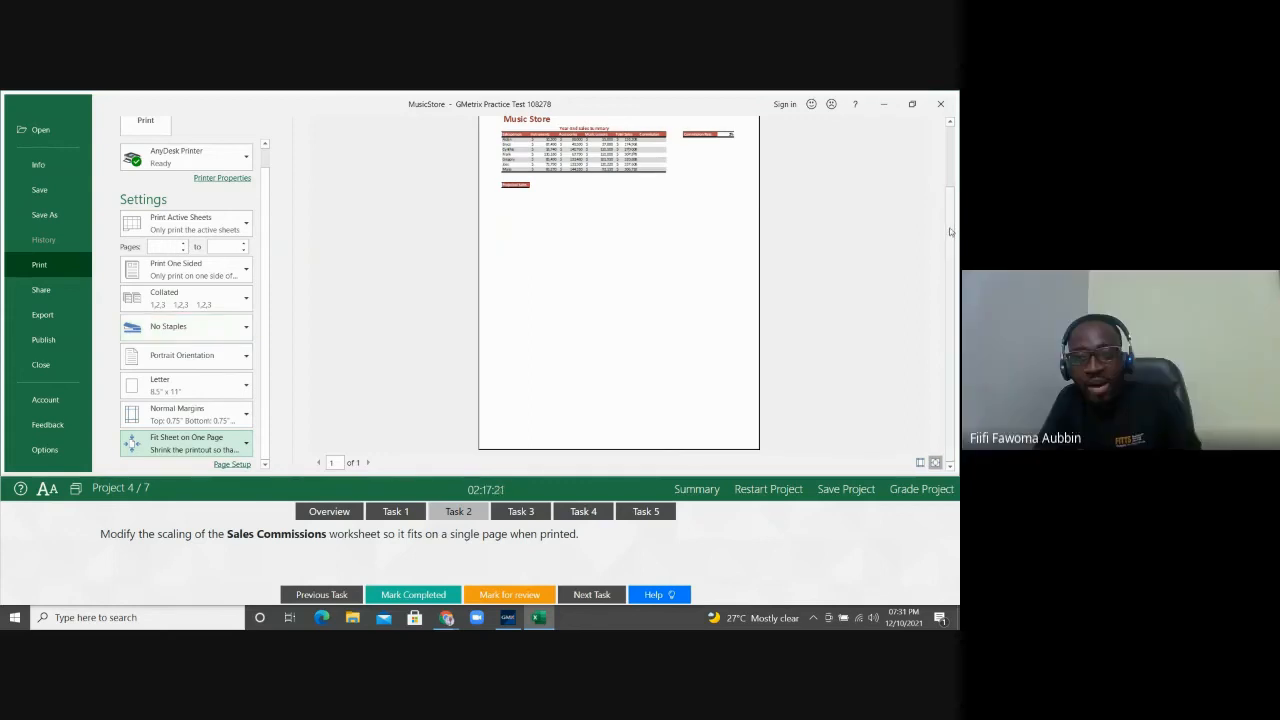
pyautogui.scroll(2, 950, 231)
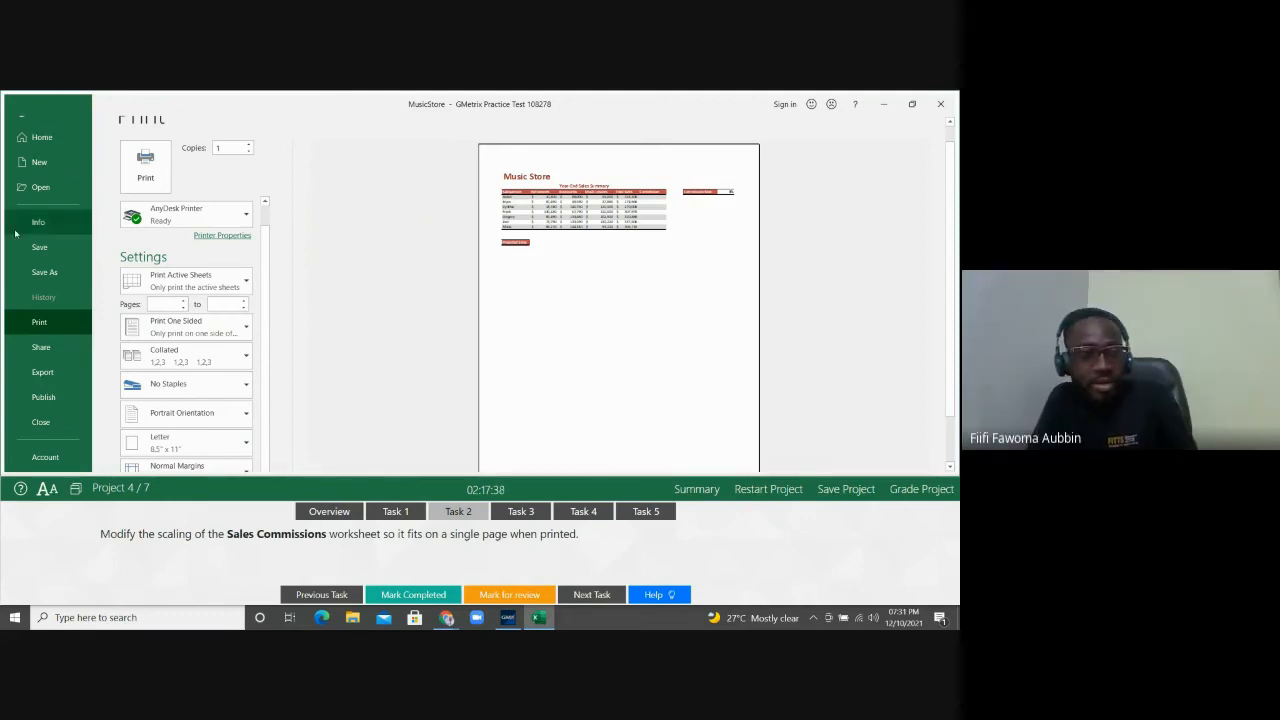
pyautogui.scroll(1, 957, 178)
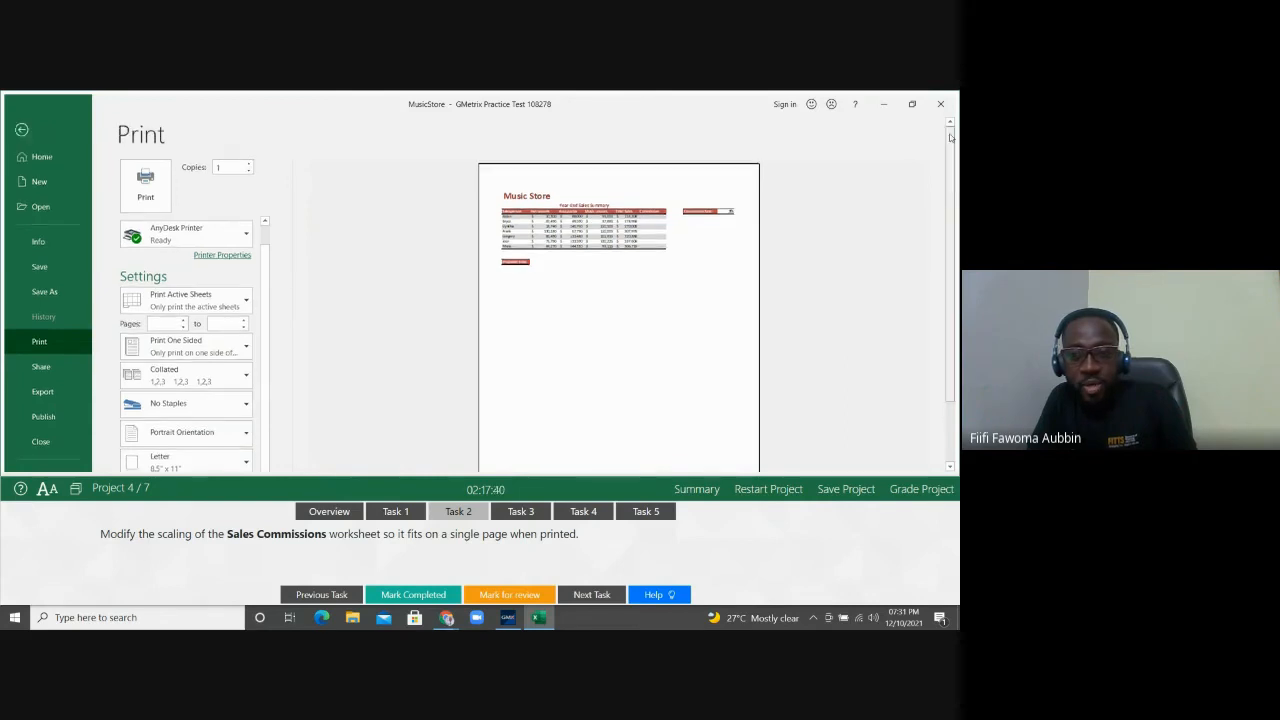
pyautogui.click(21, 129)
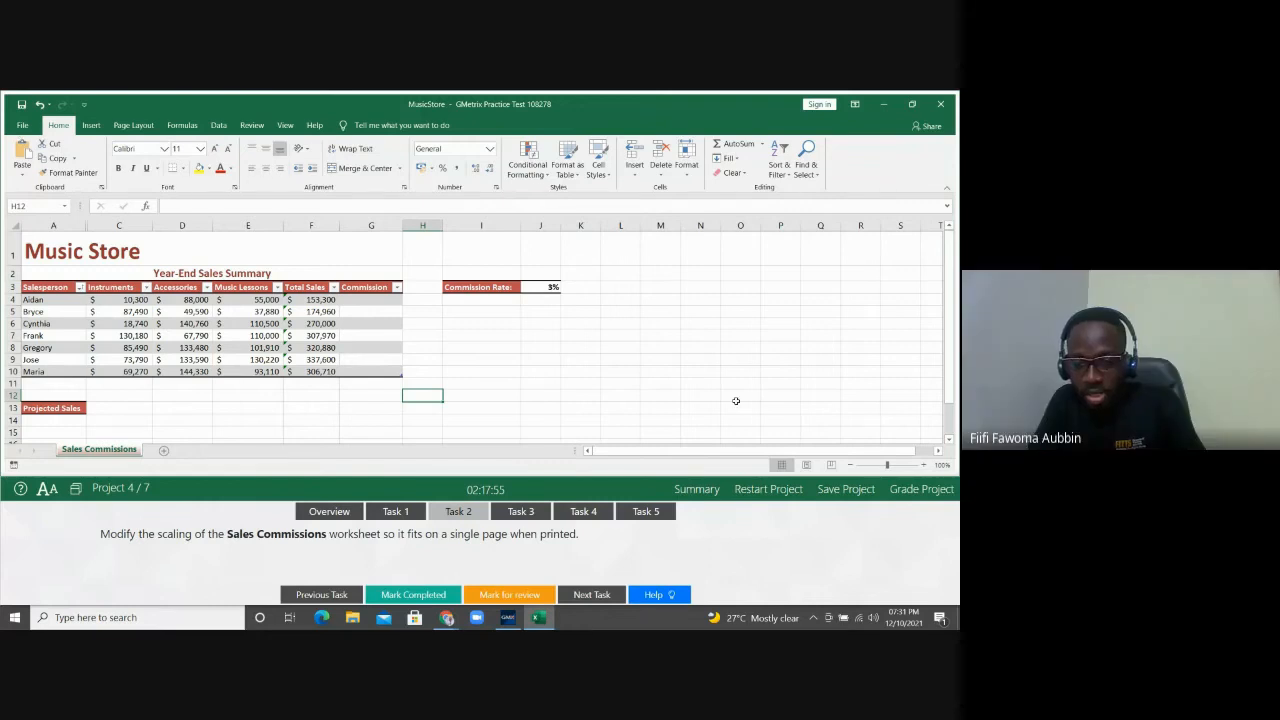
# Step: In Page Break Preview, shrink the print area to end at column H, extend it back through column J, and restore Normal view
pyautogui.click(831, 466)
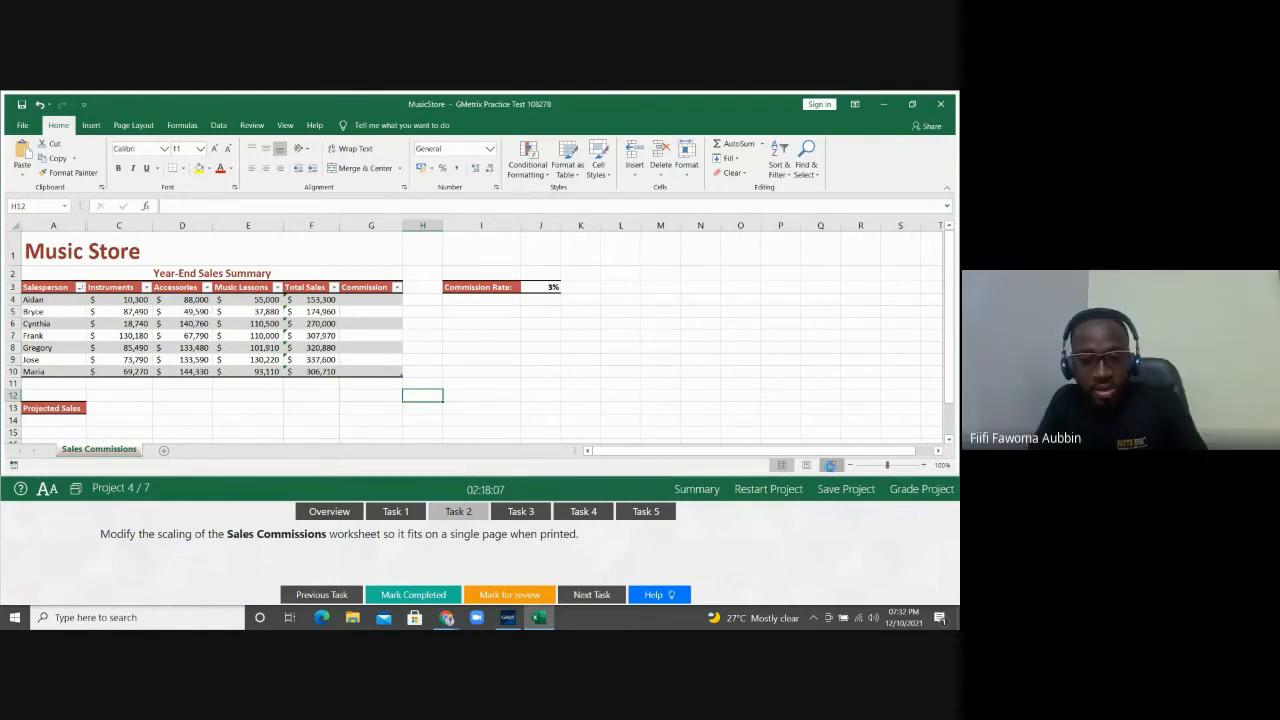
pyautogui.click(830, 466)
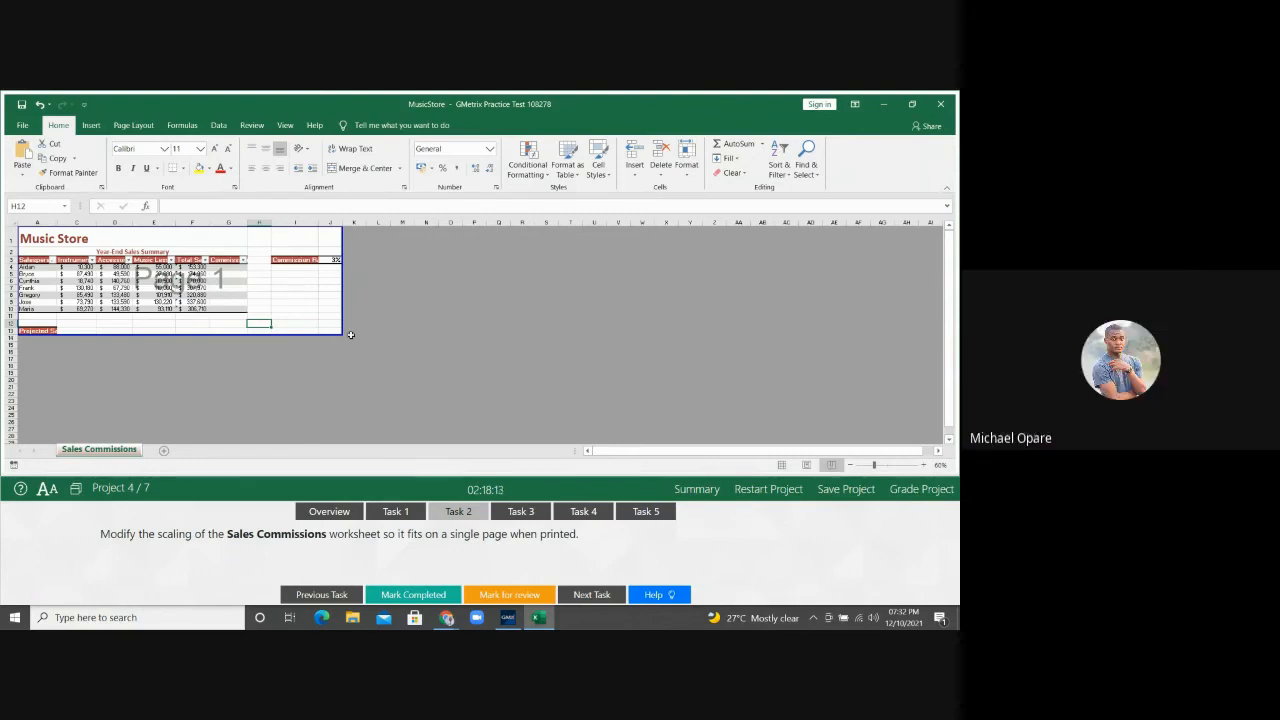
pyautogui.moveTo(341, 334); pyautogui.dragTo(270, 334)
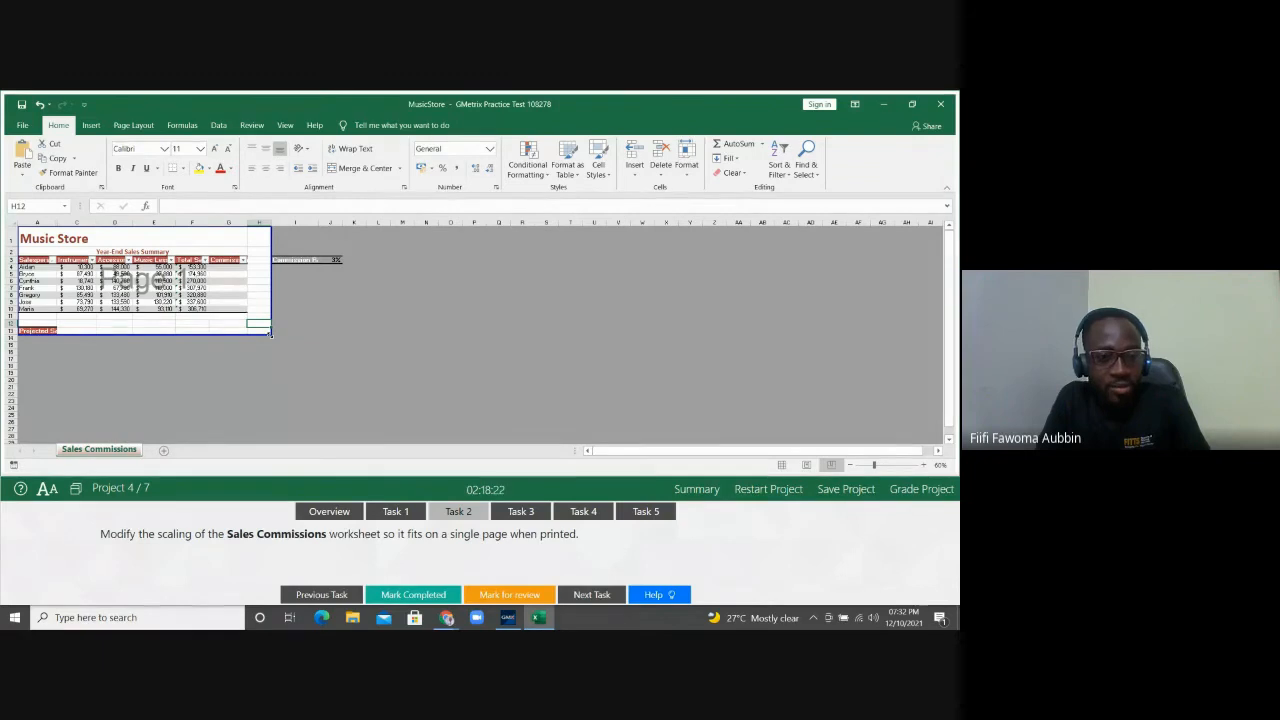
pyautogui.moveTo(269, 334); pyautogui.dragTo(342, 336)
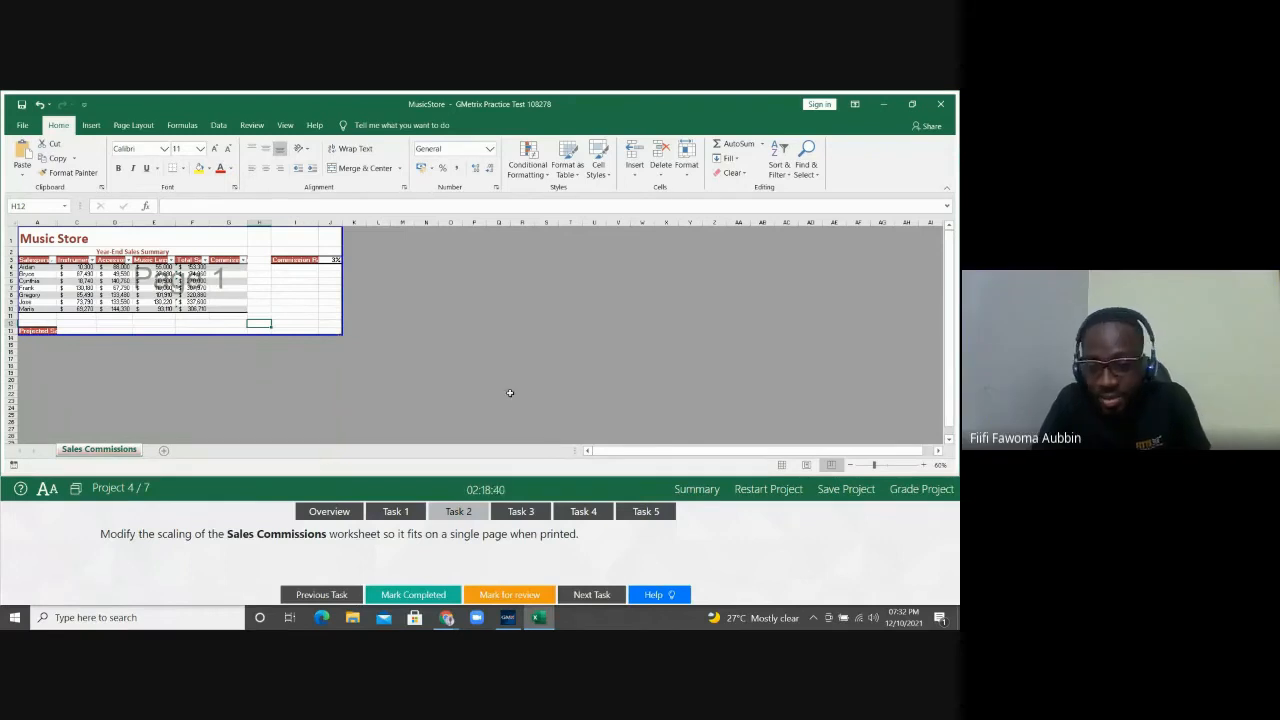
pyautogui.click(781, 465)
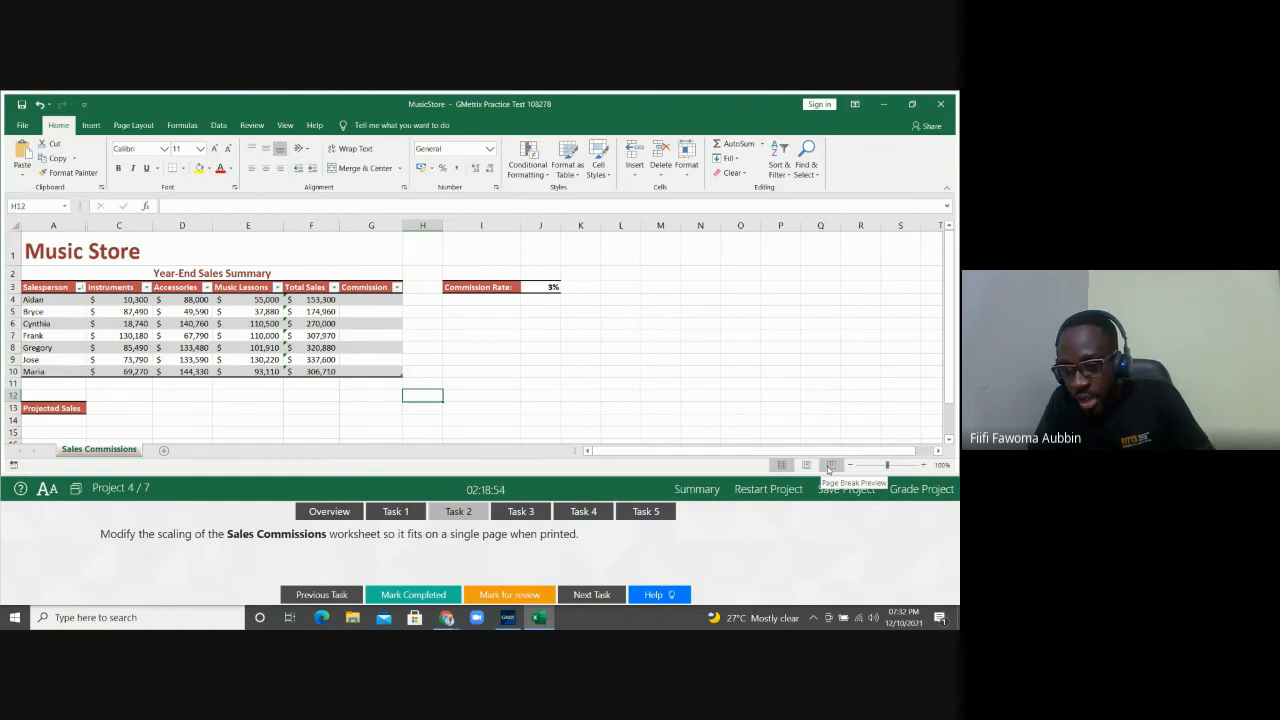
# Step: Shrink the print area to column H in Page Break Preview, extend it through column J, and view Page Layout before returning to Normal view
pyautogui.click(829, 465)
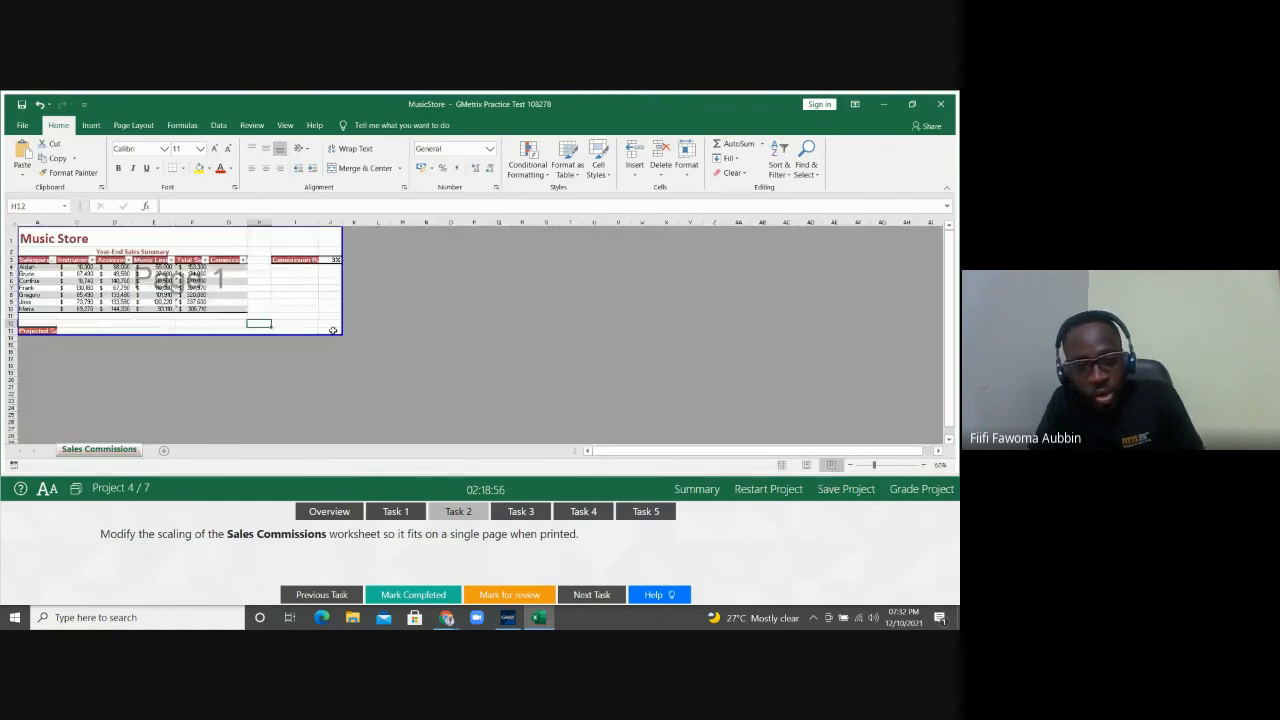
pyautogui.moveTo(340, 335); pyautogui.dragTo(277, 337)
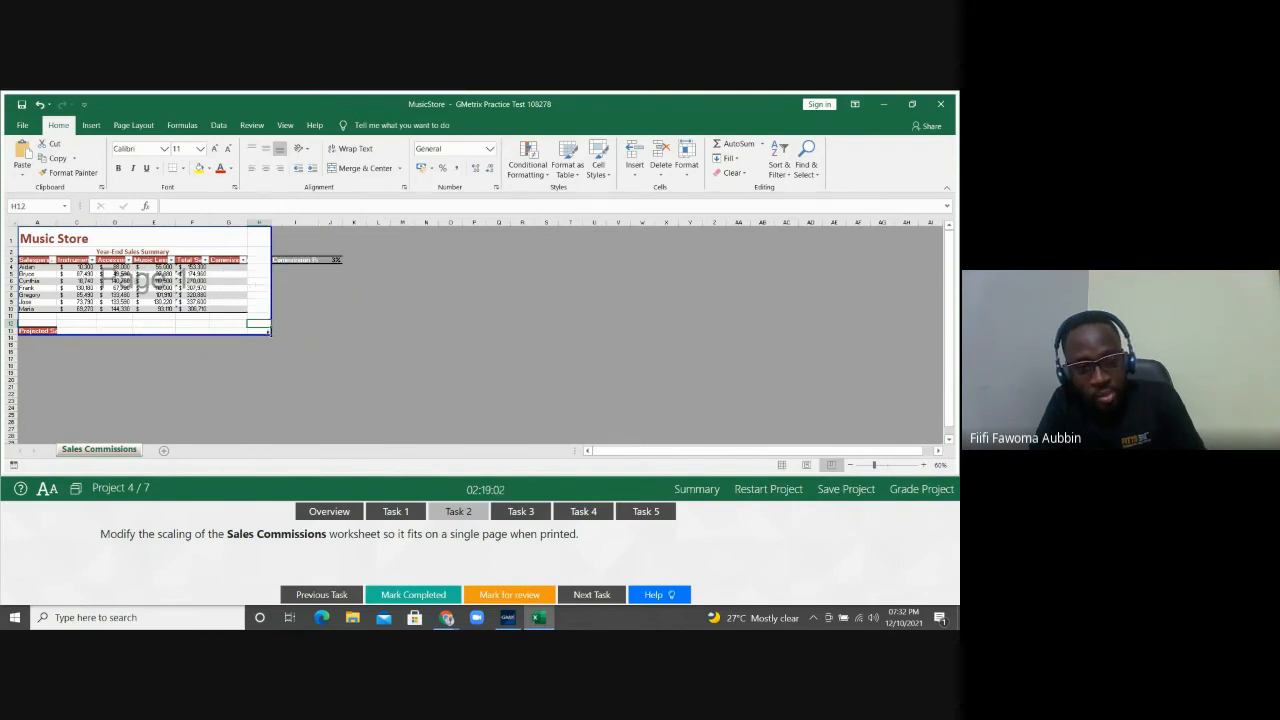
pyautogui.moveTo(268, 332); pyautogui.dragTo(348, 337)
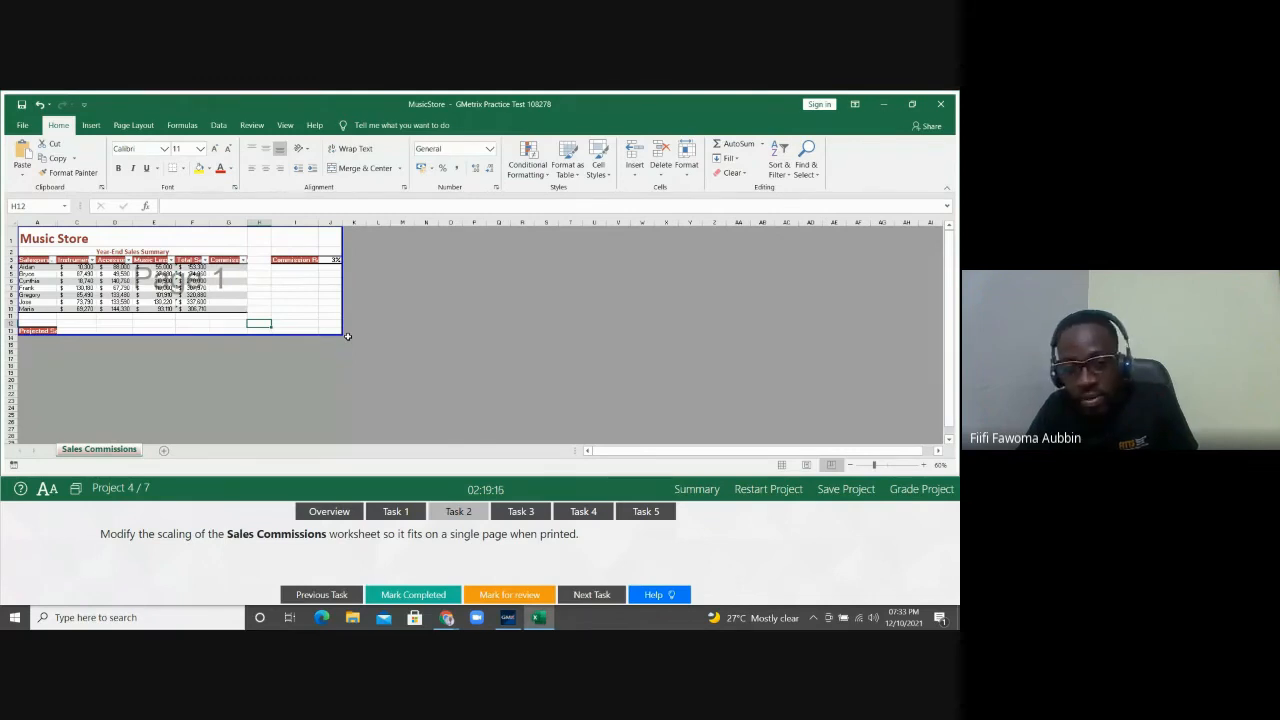
pyautogui.click(803, 466)
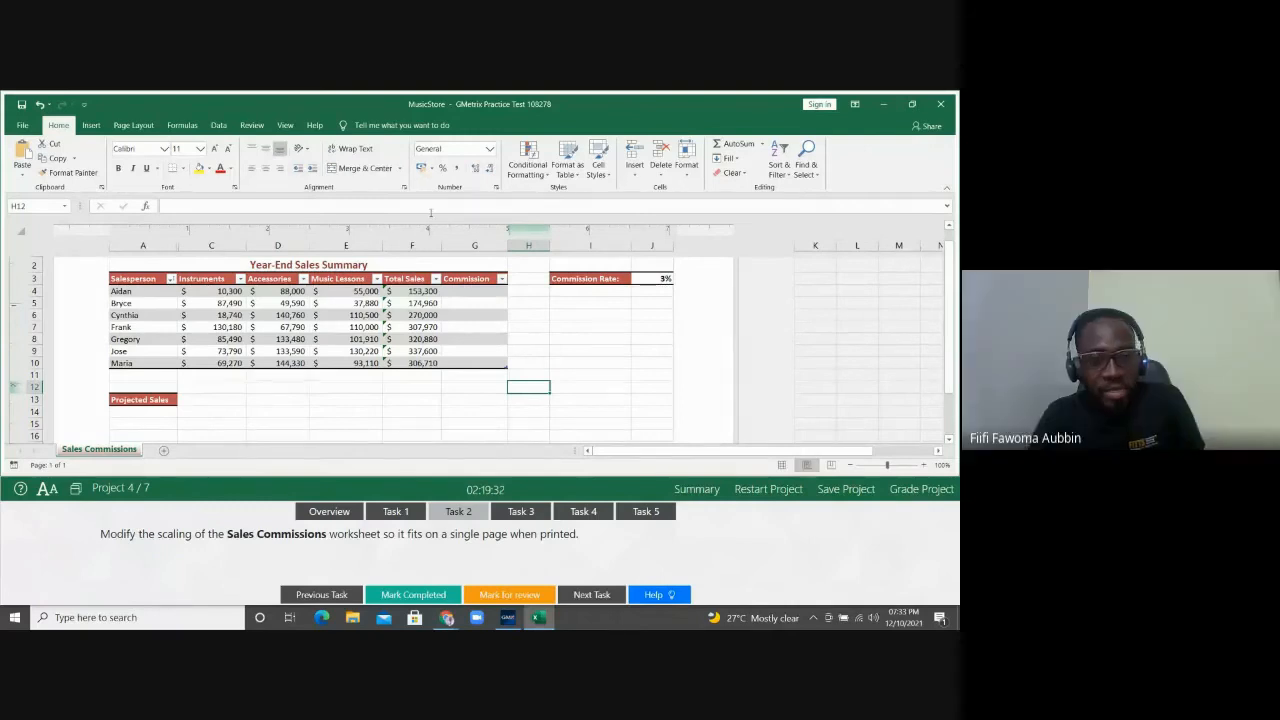
pyautogui.click(775, 468)
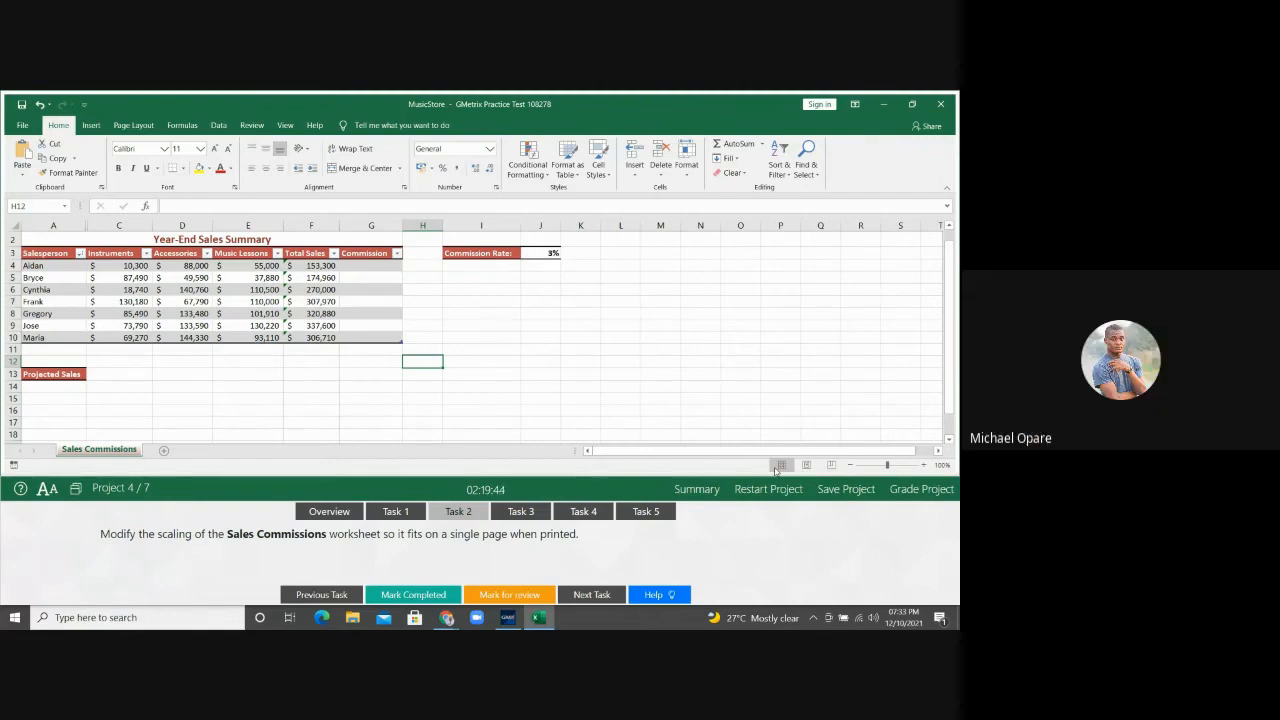
pyautogui.click(212, 302)
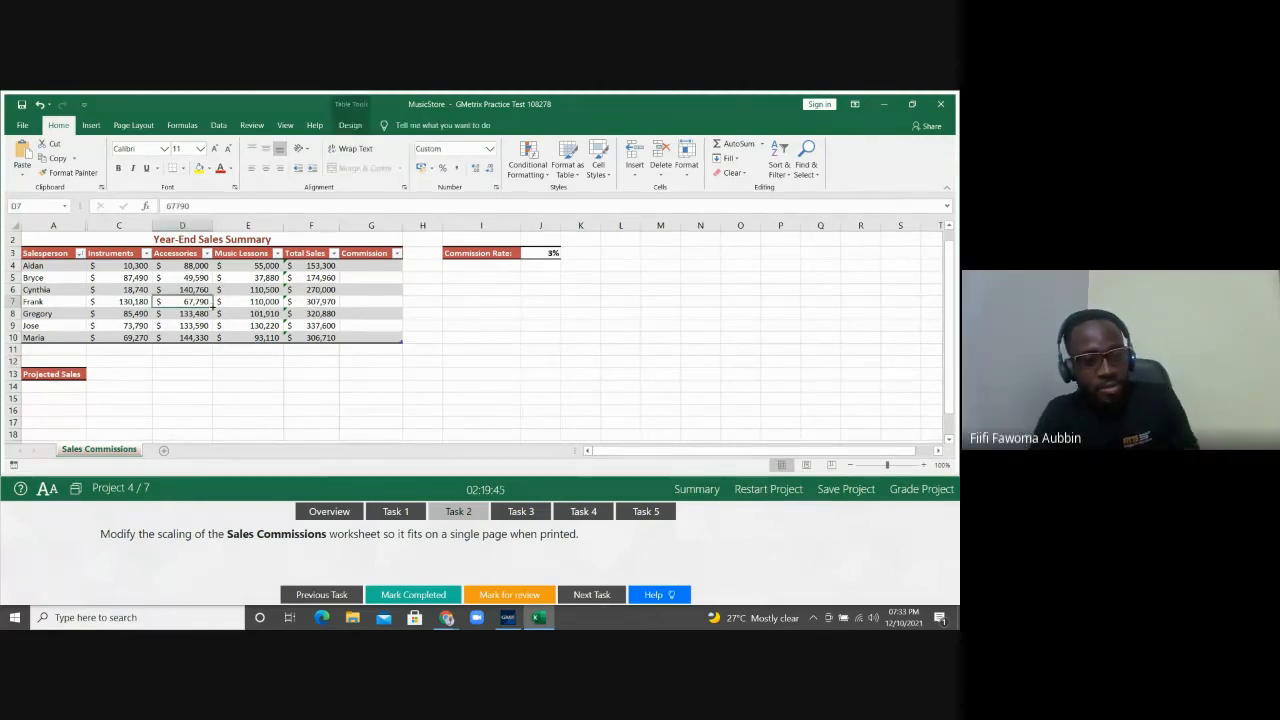
pyautogui.hotkey('ctrl', 'a')
pyautogui.hotkey('ctrl', 'a')
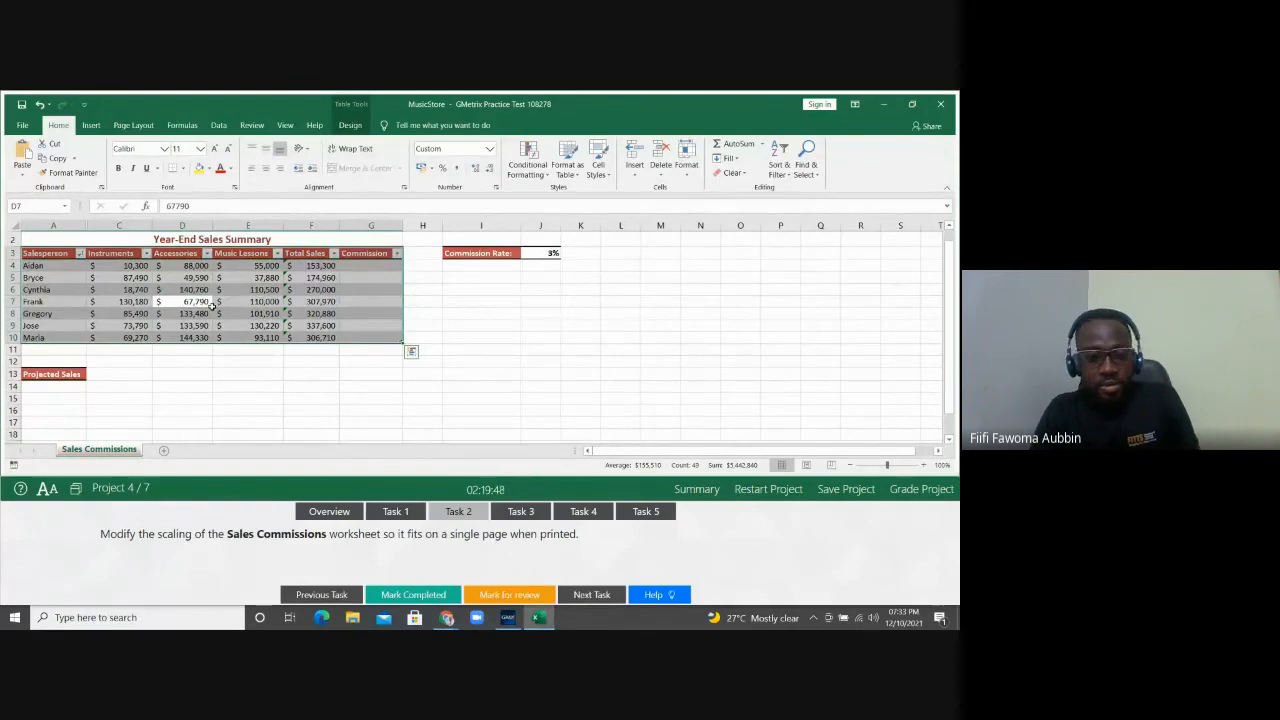
# Step: Select the range A1:J13 on the Sales Commissions worksheet and set it as the print area
pyautogui.click(212, 302)
pyautogui.hotkey('ctrl', 'Up')
pyautogui.hotkey('ctrl', 'Up')
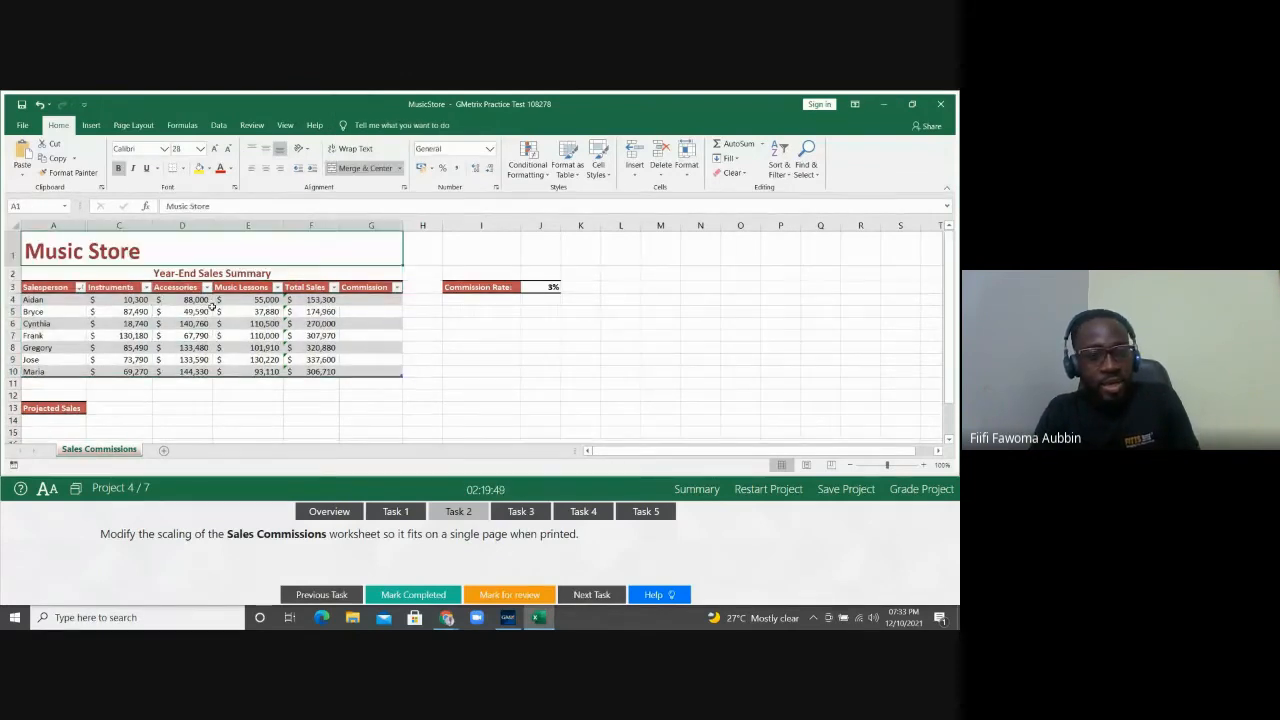
pyautogui.hotkey('ctrl', 'shift', 'Up')
pyautogui.hotkey('shift', 'Right')
pyautogui.hotkey('shift', 'Right')
pyautogui.hotkey('shift', 'Down')
pyautogui.hotkey('shift', 'Down')
pyautogui.hotkey('shift', 'Down')
pyautogui.hotkey('shift', 'Down')
pyautogui.hotkey('shift', 'Down')
pyautogui.hotkey('shift', 'Down')
pyautogui.hotkey('shift', 'Down')
pyautogui.hotkey('shift', 'Down')
pyautogui.hotkey('shift', 'Down')
pyautogui.hotkey('shift', 'Down')
pyautogui.hotkey('shift', 'Down')
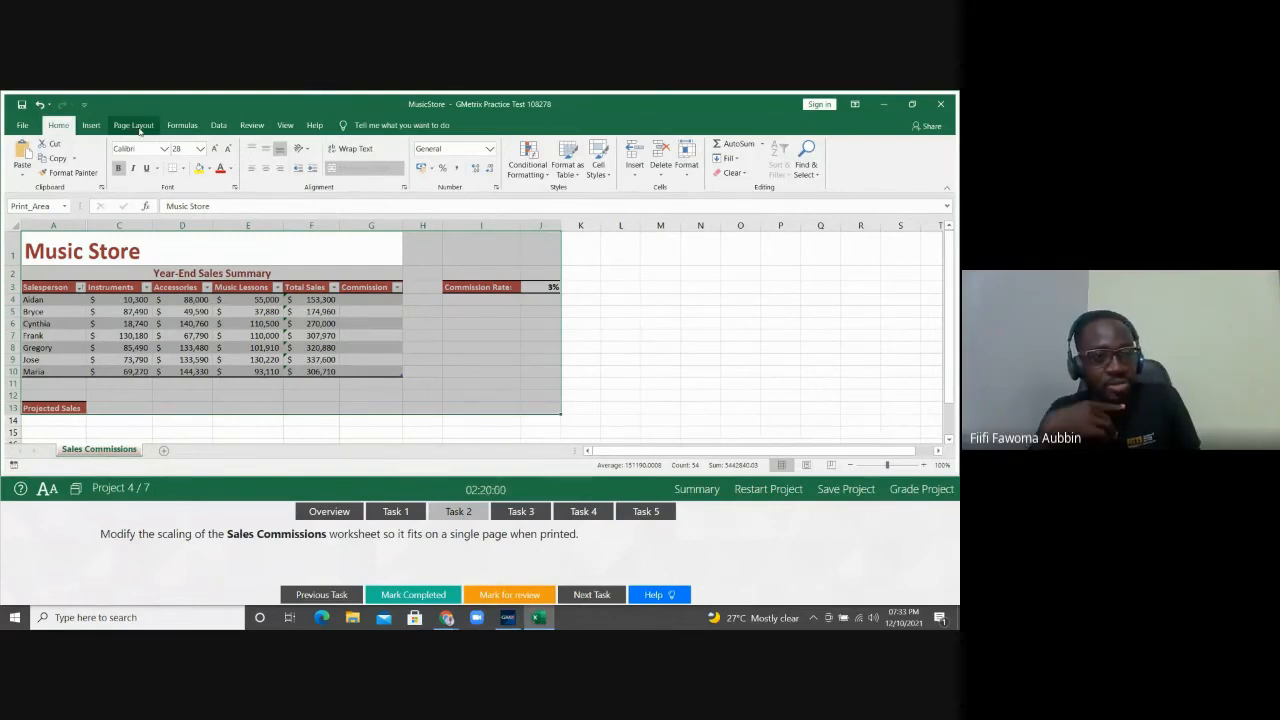
pyautogui.click(136, 126)
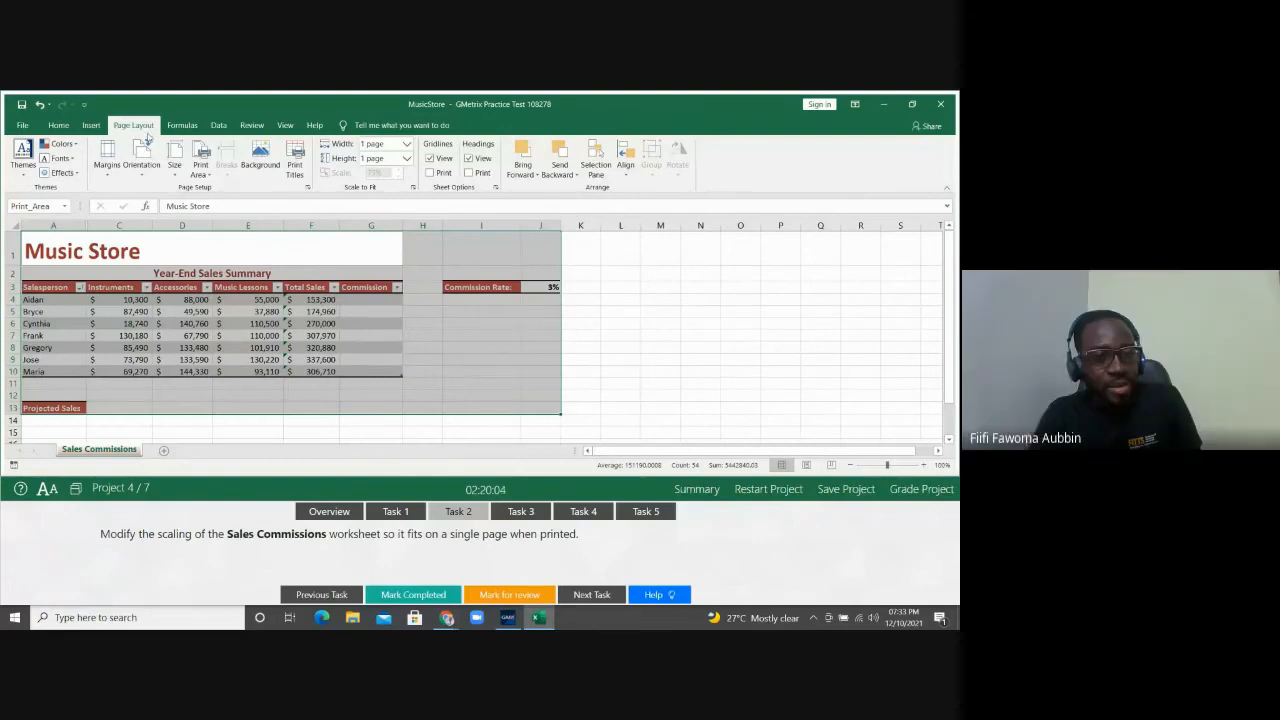
pyautogui.click(201, 169)
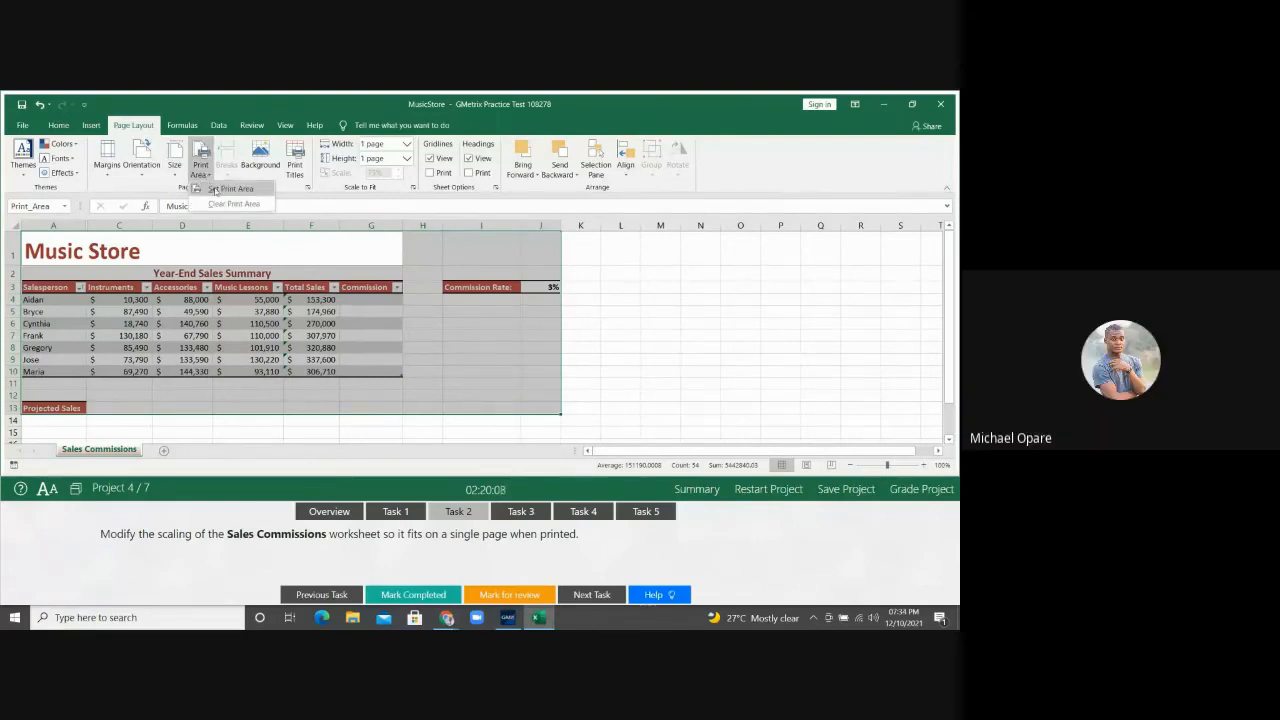
pyautogui.click(220, 190)
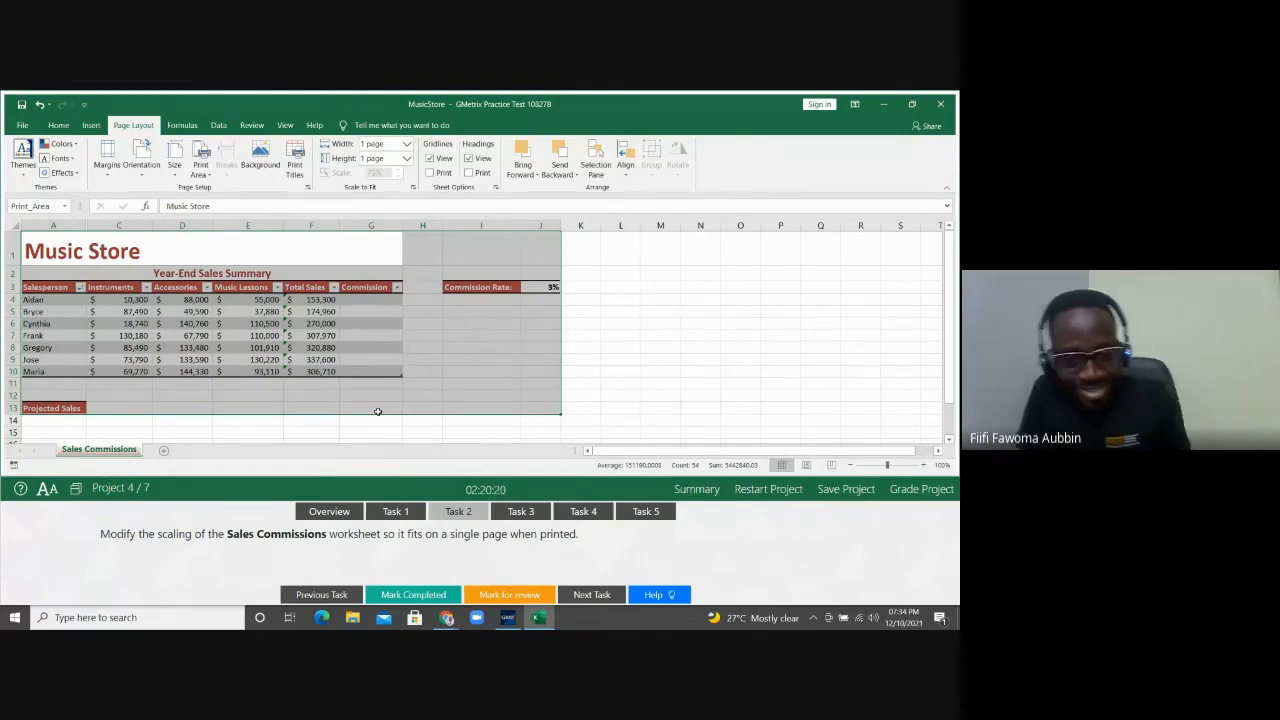
pyautogui.click(419, 405)
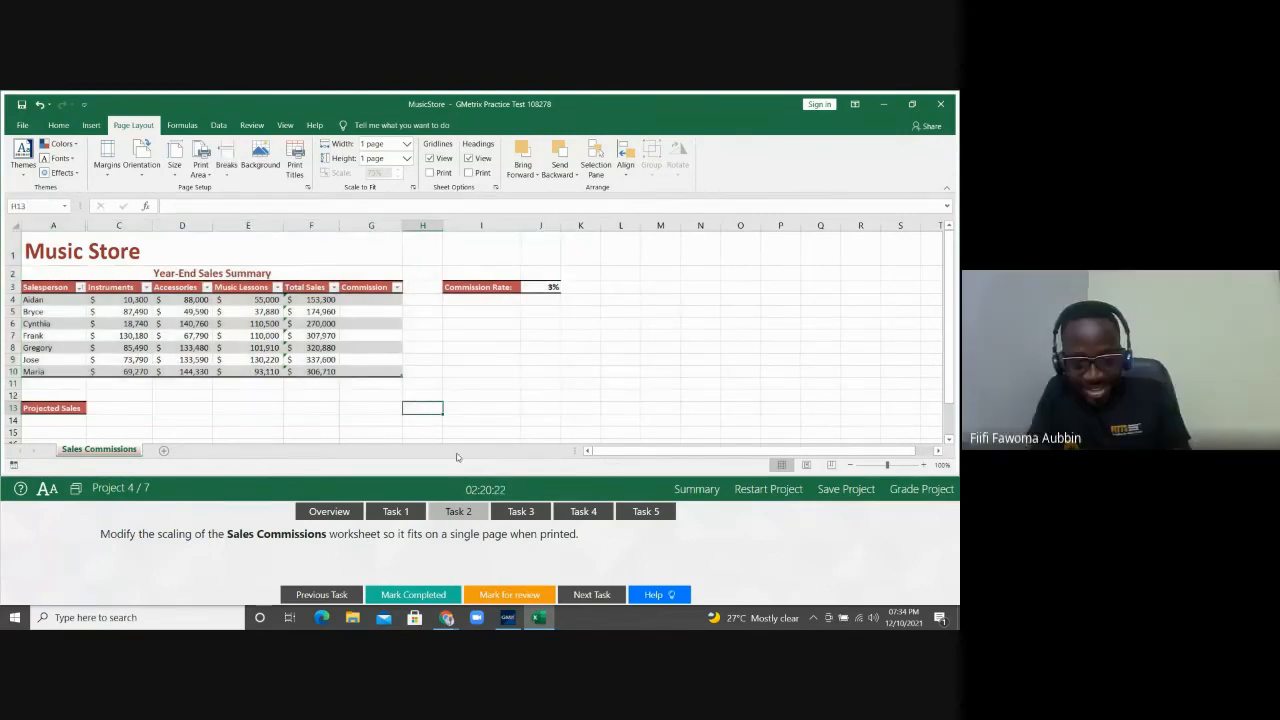
# Step: Open Task 3 and delete the Projected Sales cell (A13), shifting the cells up
pyautogui.click(521, 512)
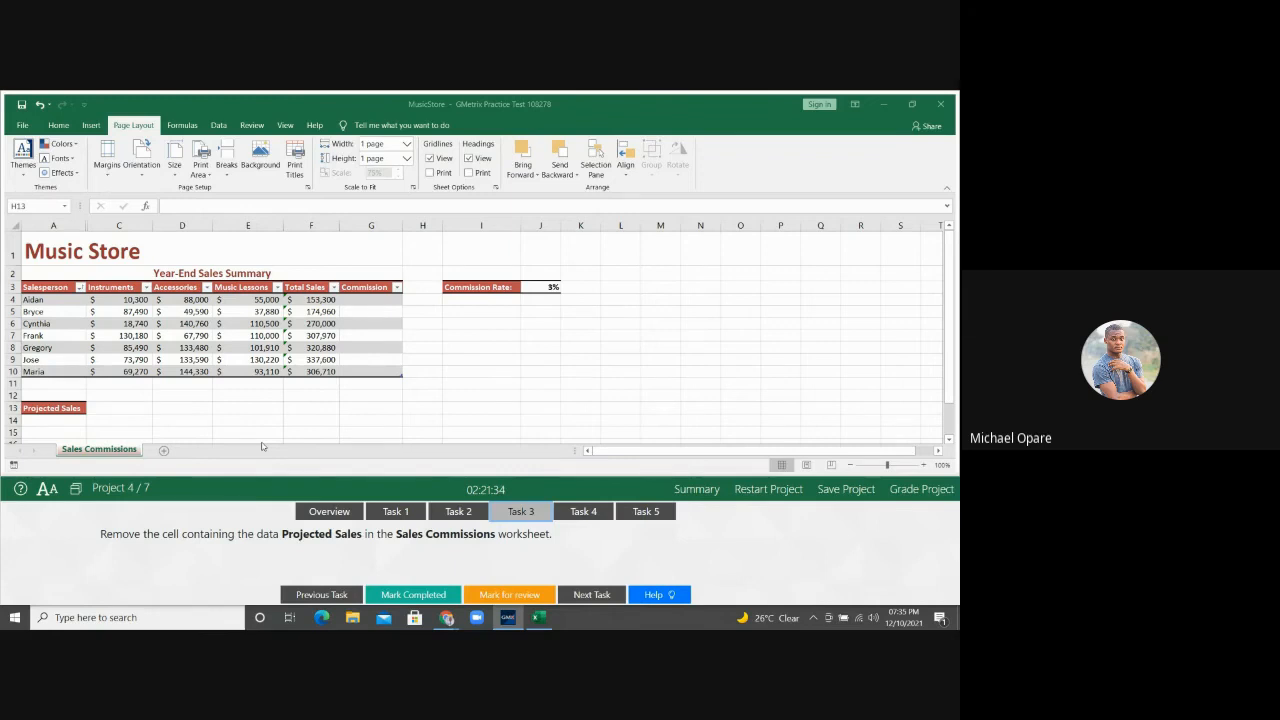
pyautogui.click(30, 408)
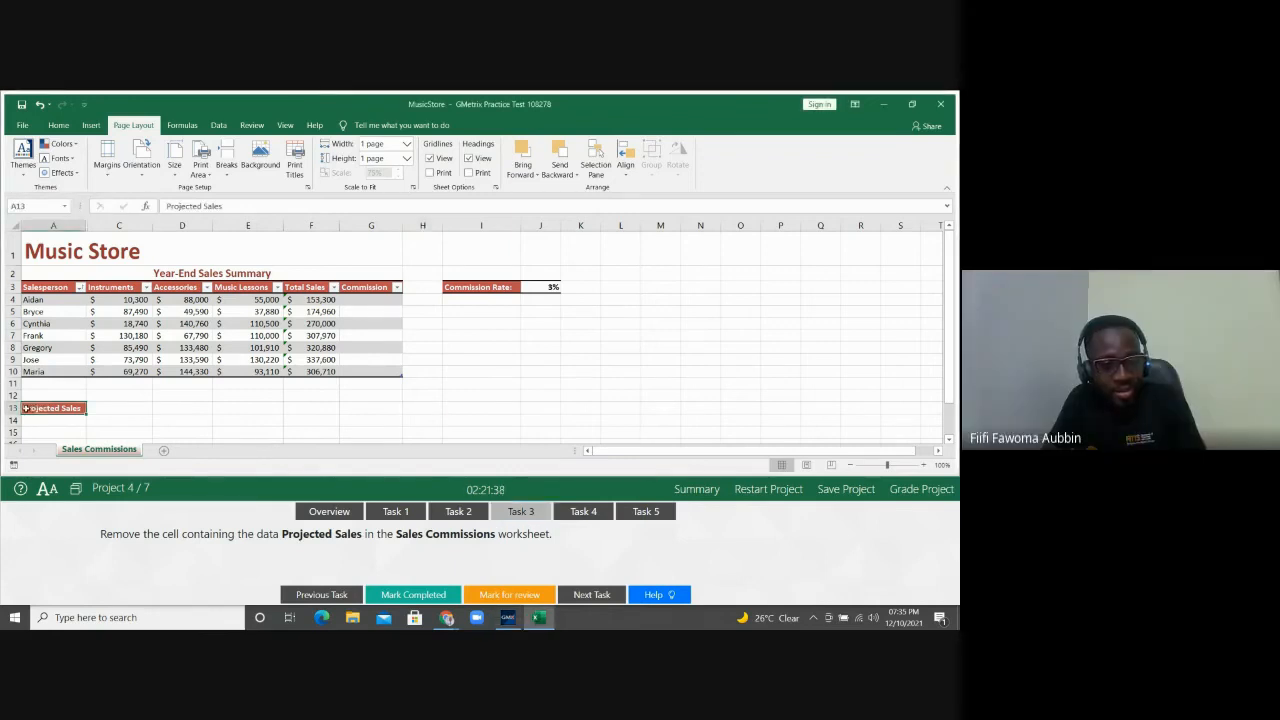
pyautogui.rightClick(27, 408)
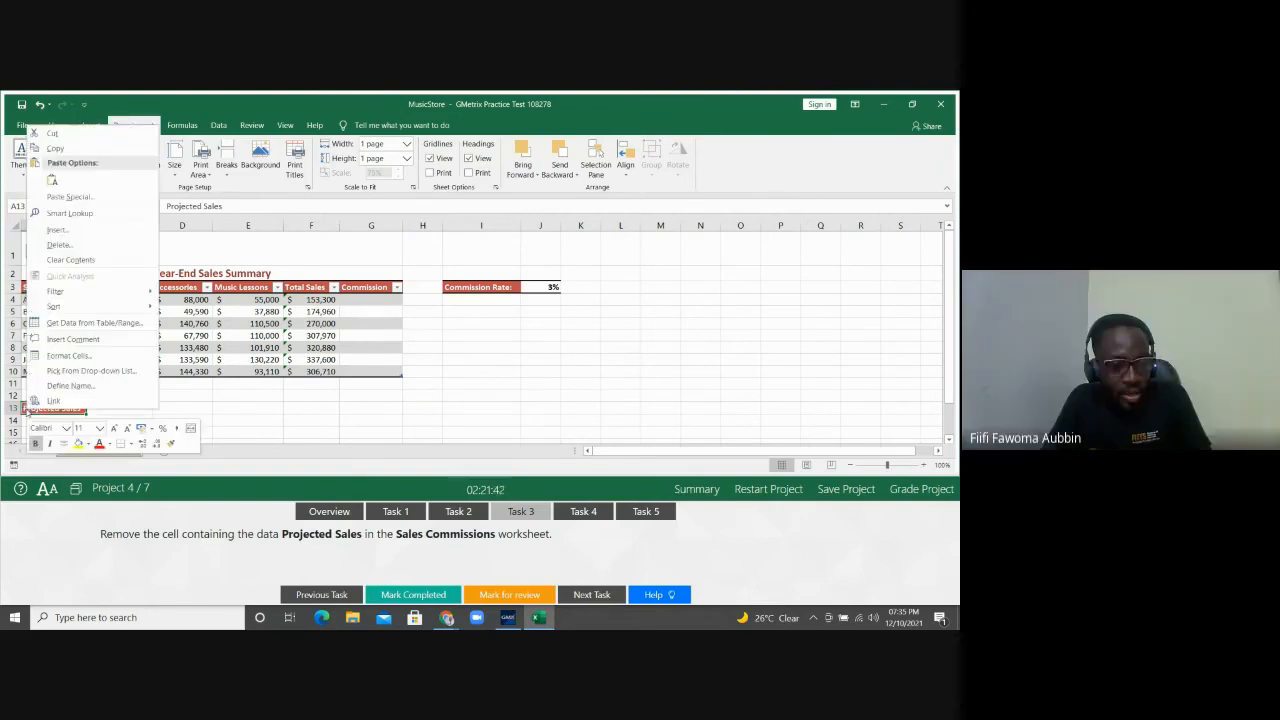
pyautogui.click(74, 245)
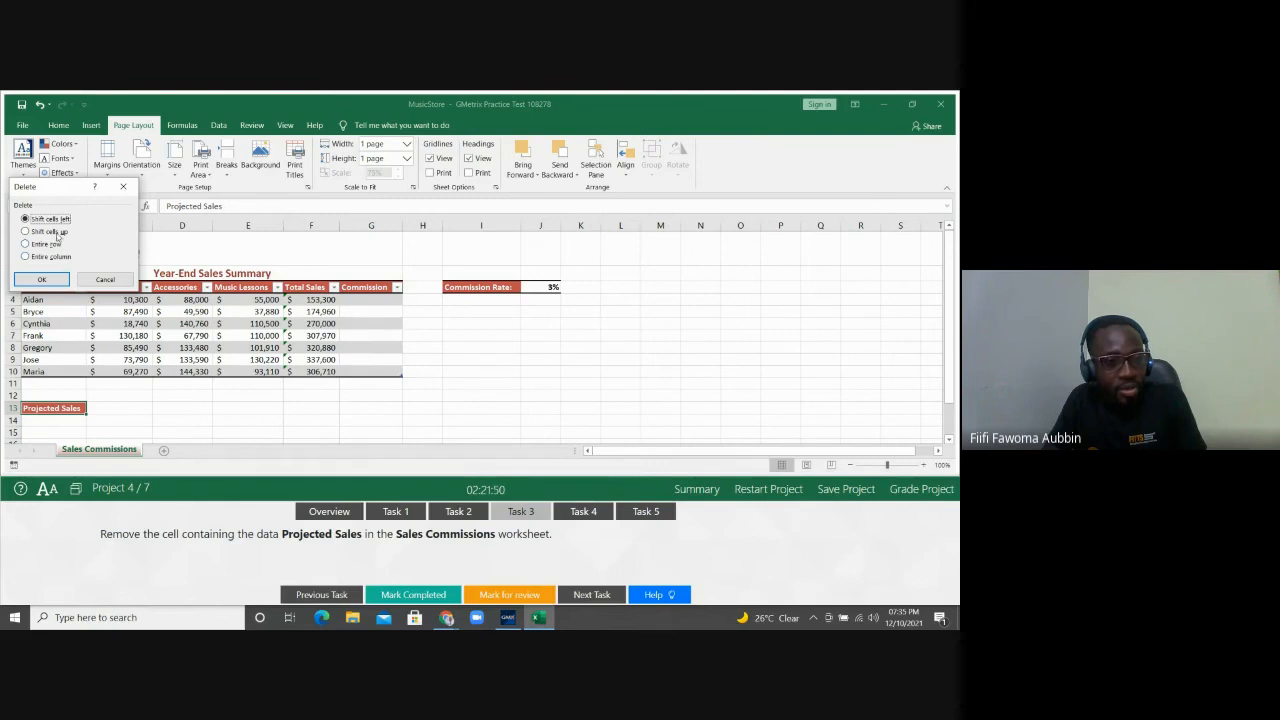
pyautogui.click(58, 233)
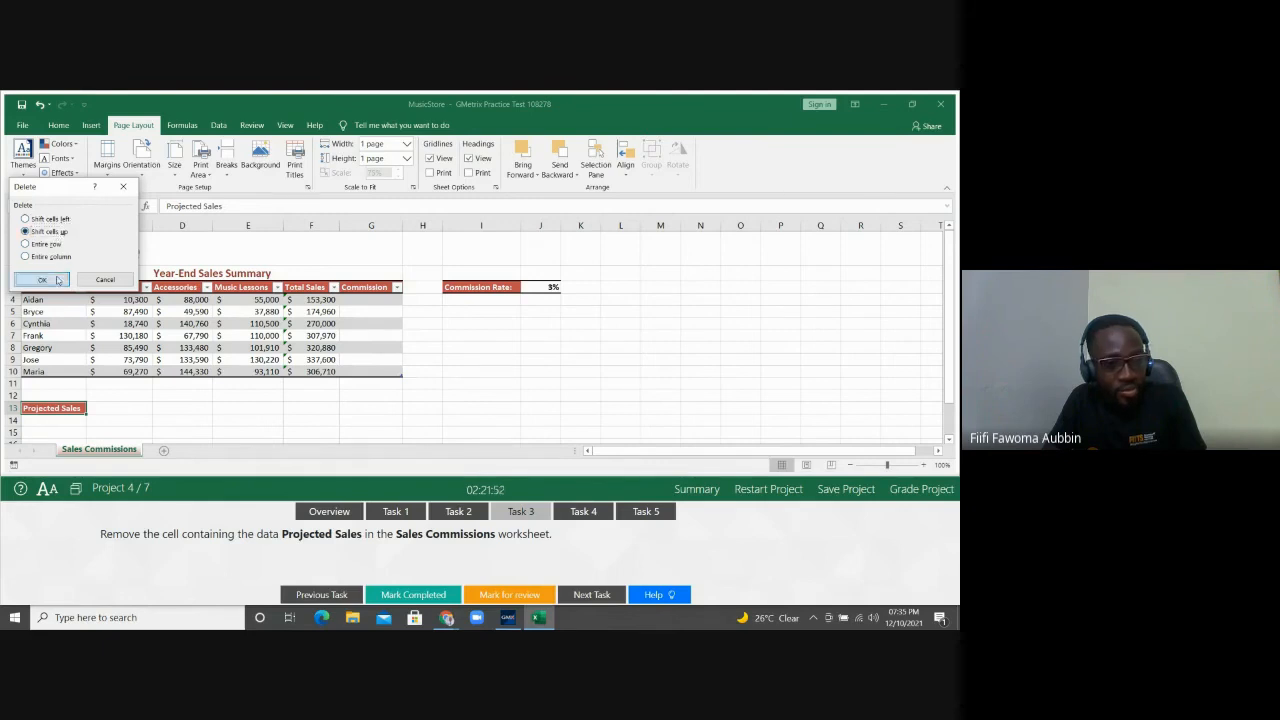
pyautogui.click(57, 276)
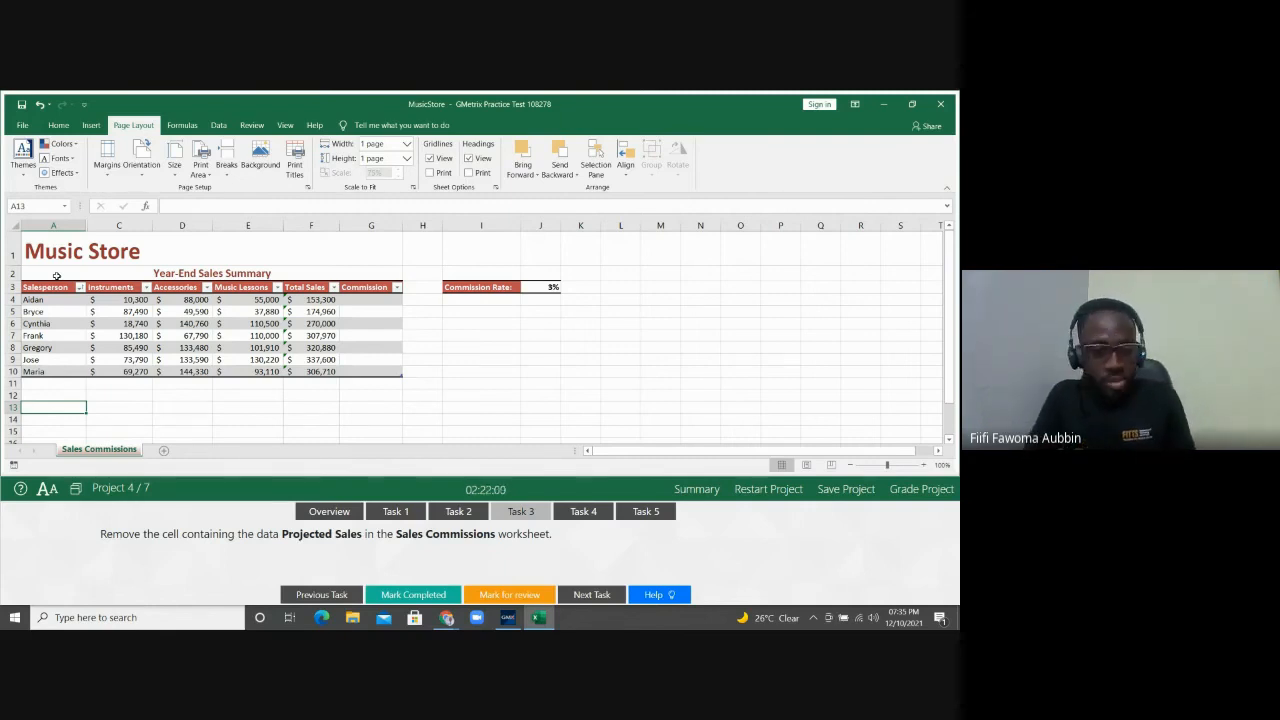
# Step: Open Task 4, undo the Projected Sales cell deletion, and delete the entire row 13 instead, undoing and redoing the row deletion
pyautogui.click(589, 512)
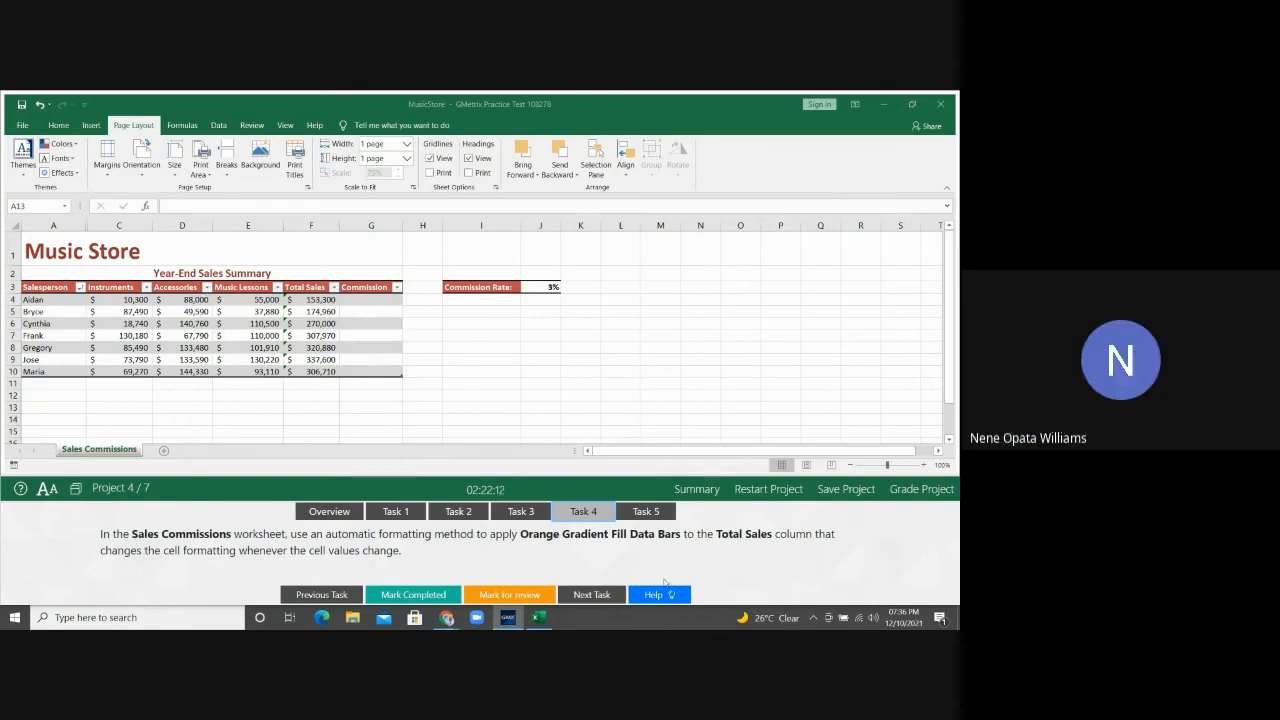
pyautogui.click(68, 409)
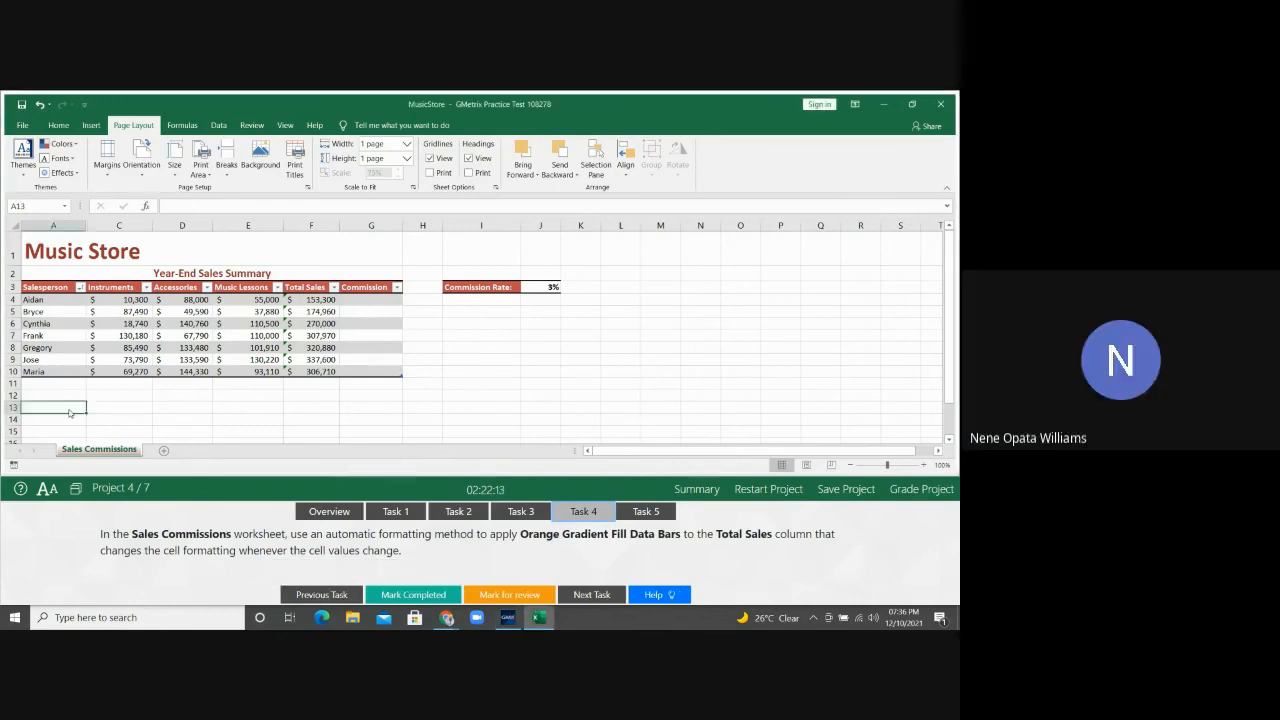
pyautogui.write('Projected Sales')
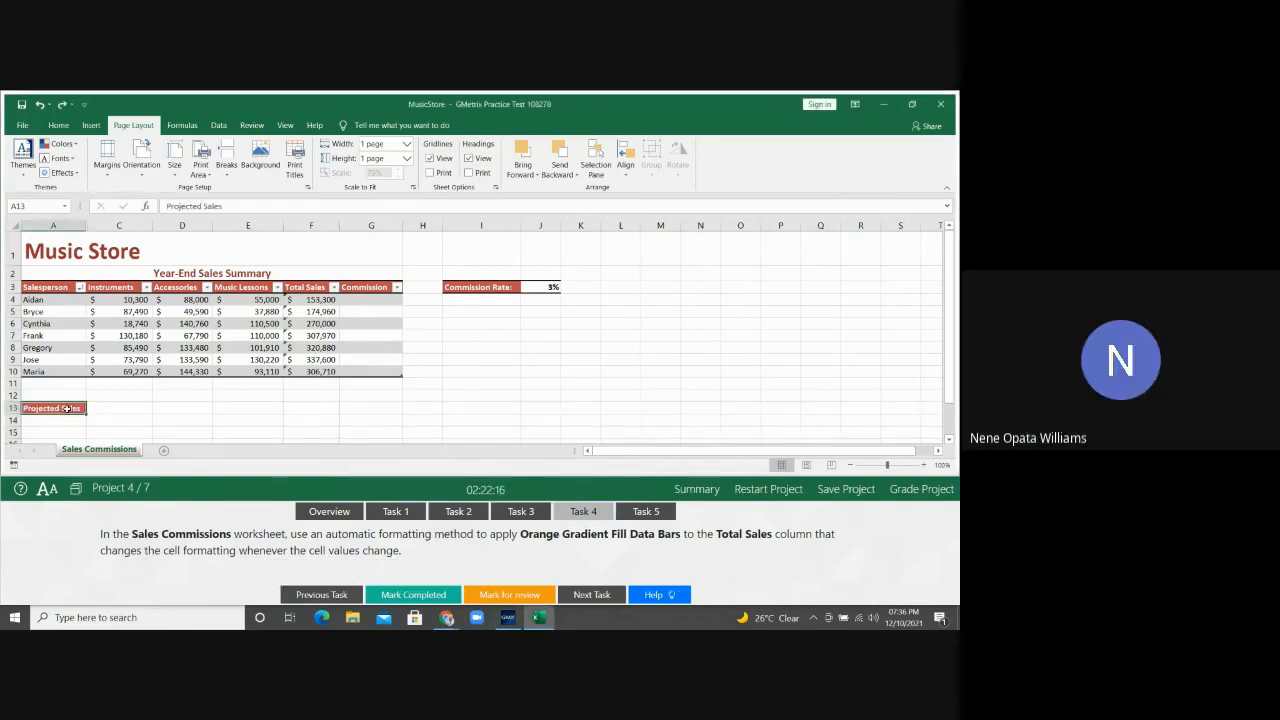
pyautogui.click(13, 408)
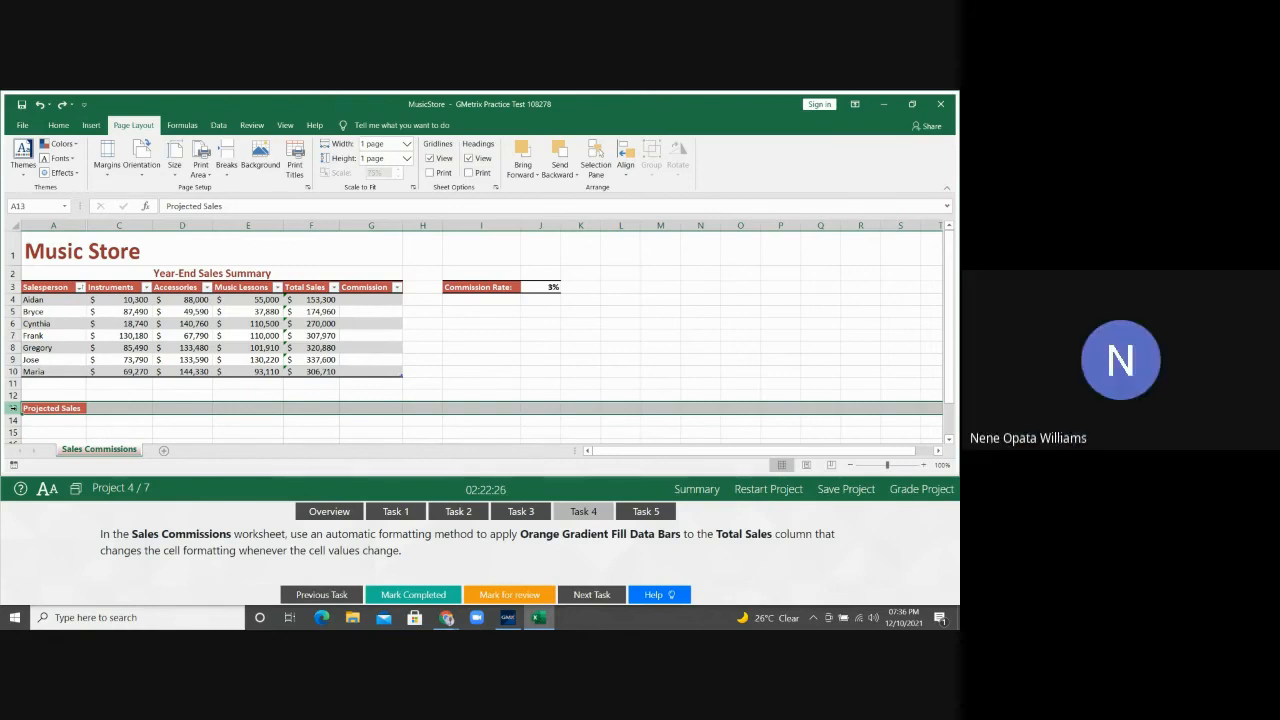
pyautogui.rightClick(13, 408)
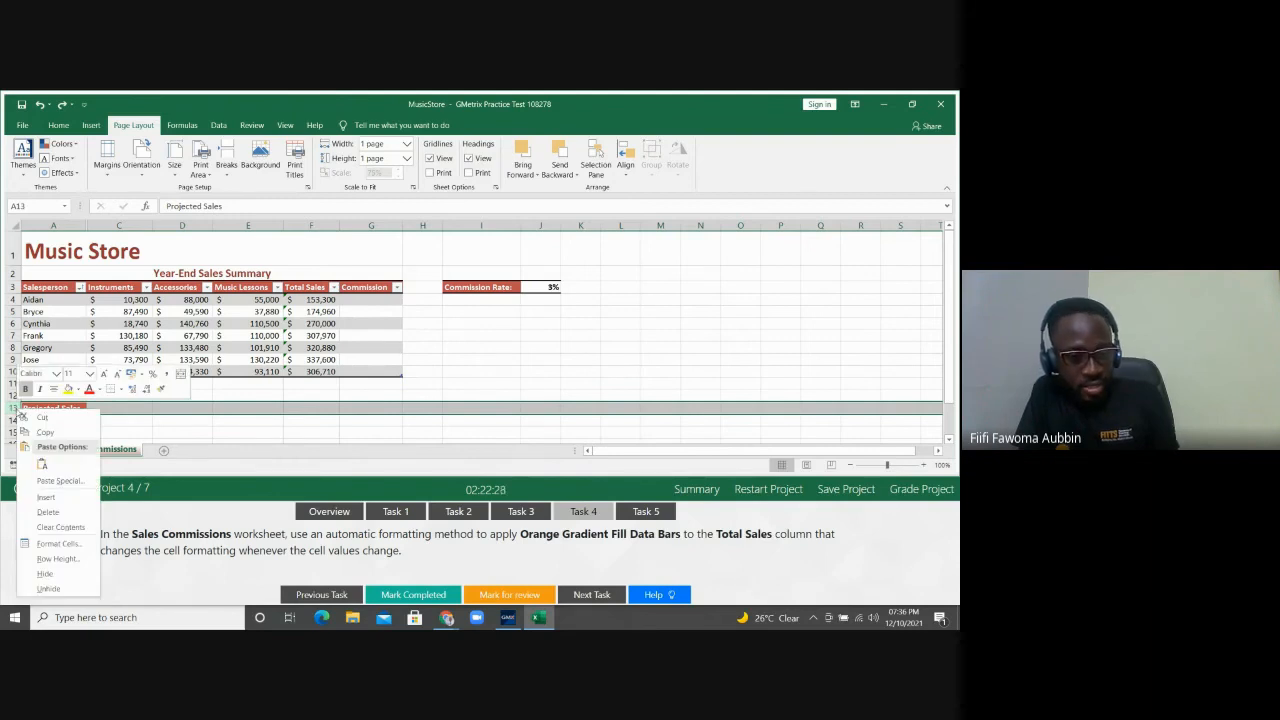
pyautogui.click(50, 513)
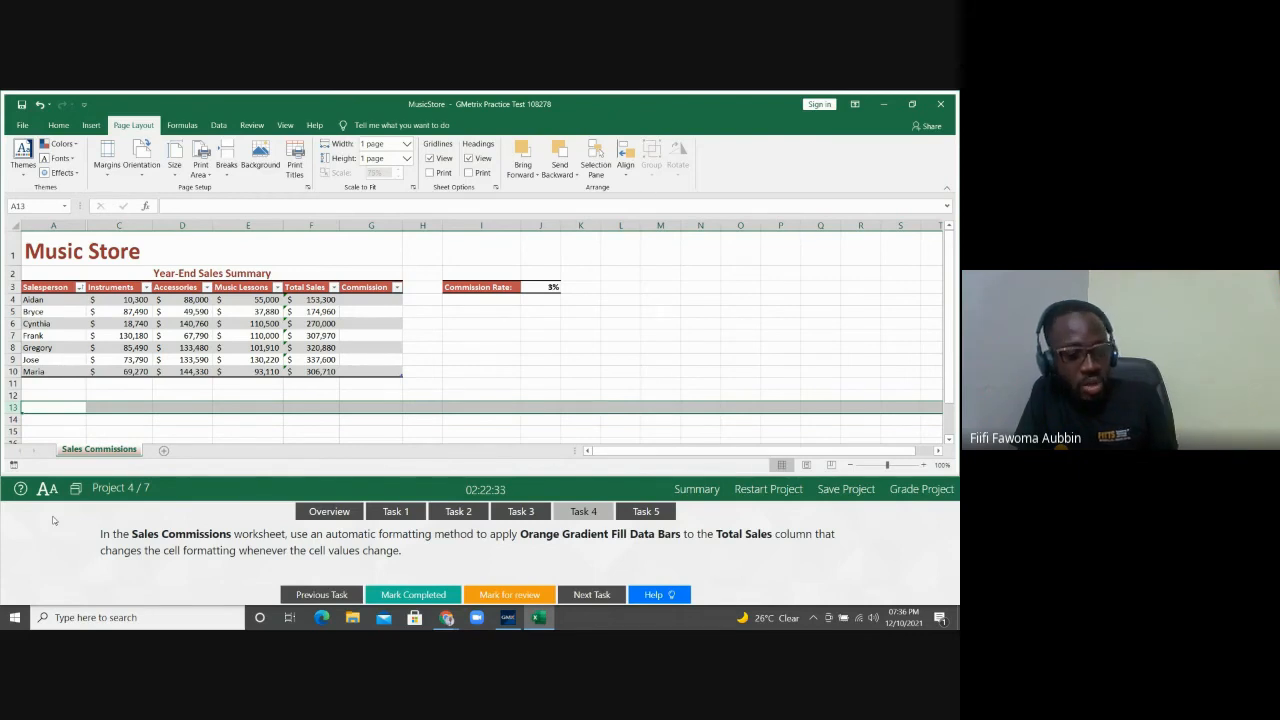
pyautogui.hotkey('ctrl', 'z')
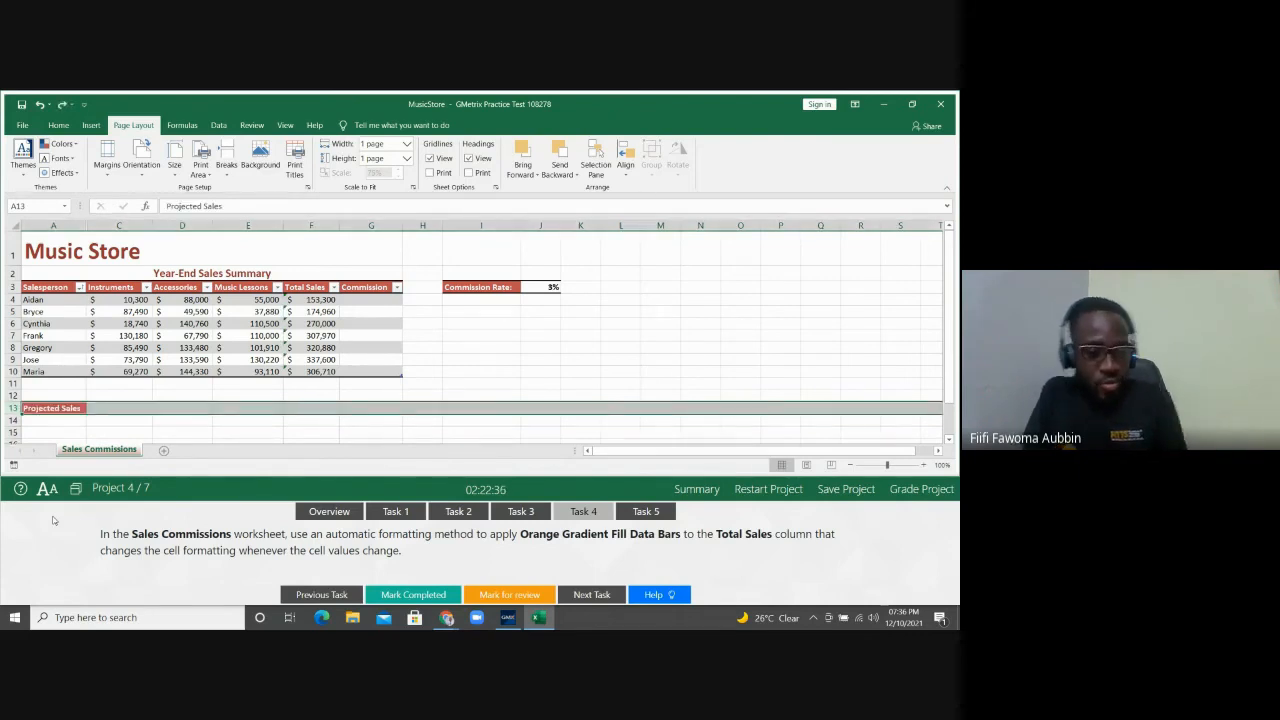
pyautogui.hotkey('ctrl', 'y')
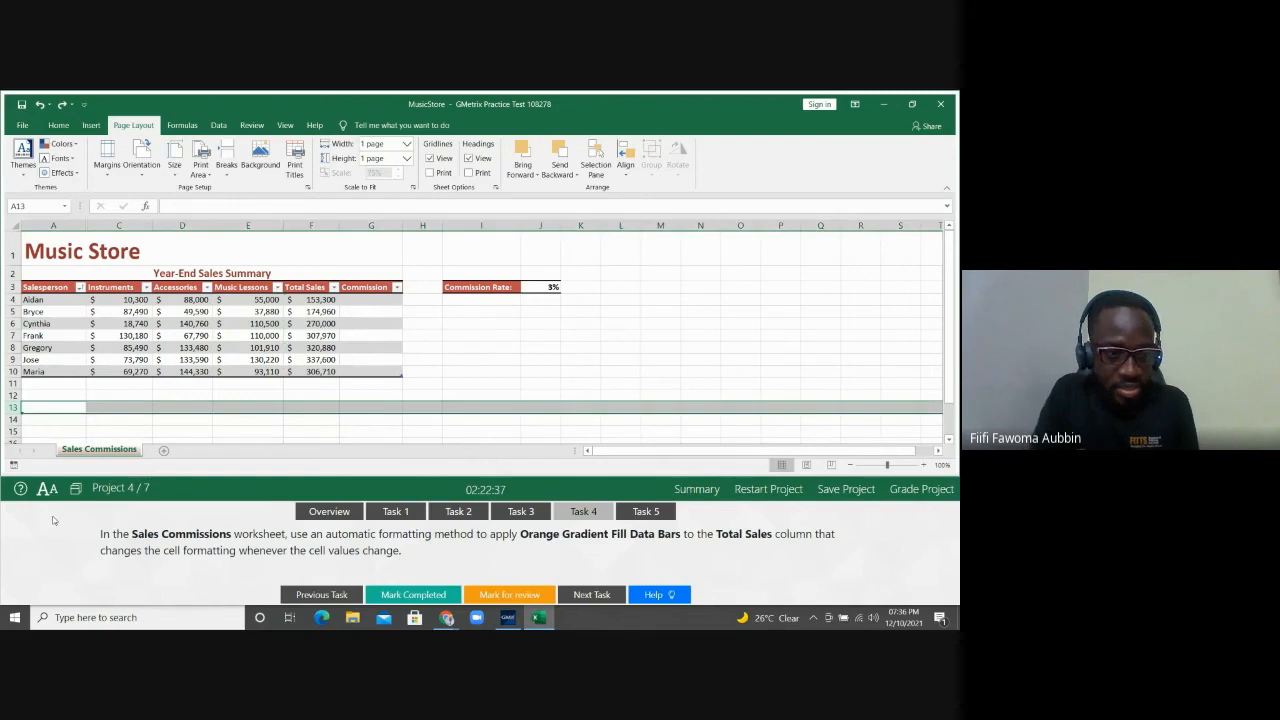
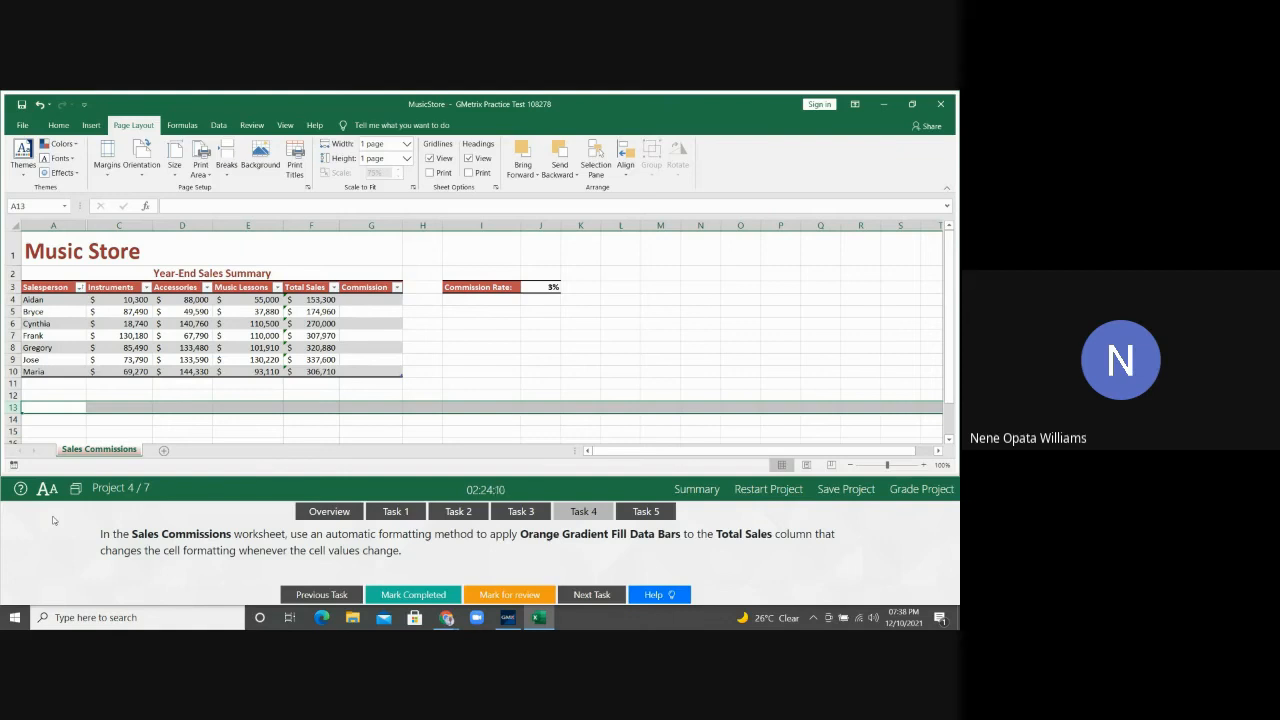
# Step: Apply Orange Gradient Fill Data Bars conditional formatting to the Total Sales values in F4:F10
pyautogui.click(308, 300)
pyautogui.hotkey('ctrl', 'shift', 'Down')
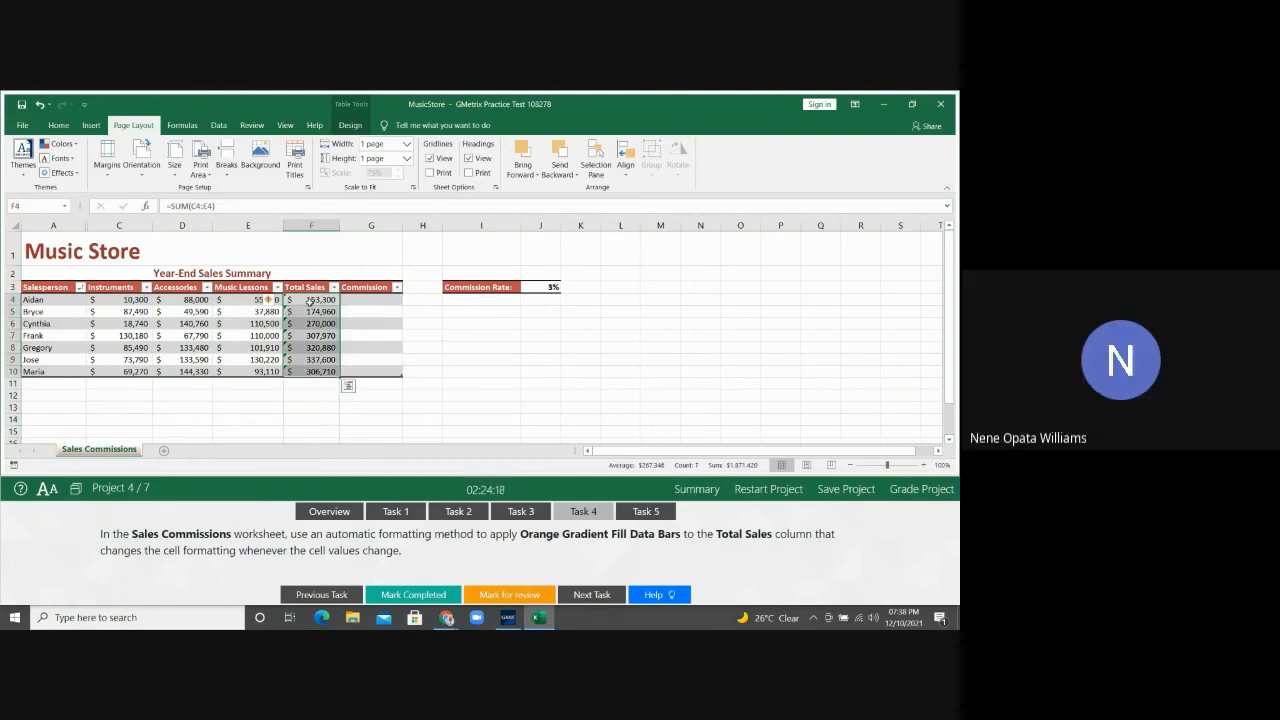
pyautogui.click(58, 125)
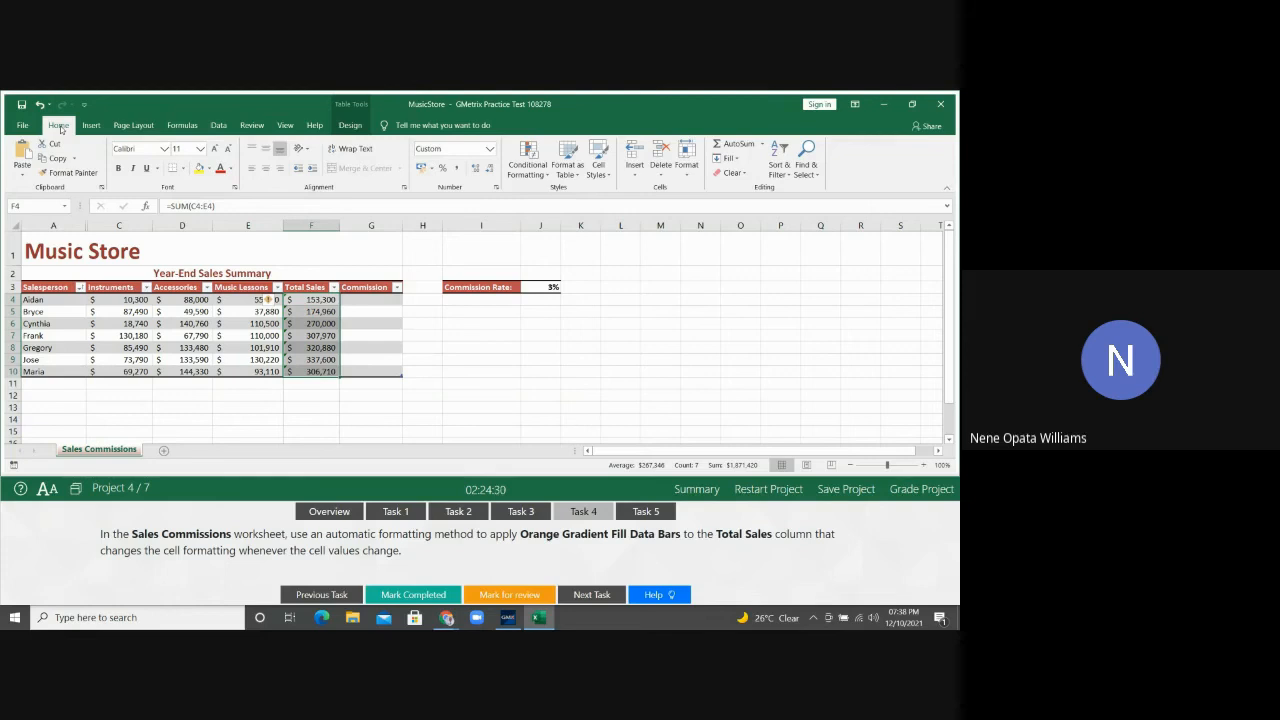
pyautogui.click(547, 177)
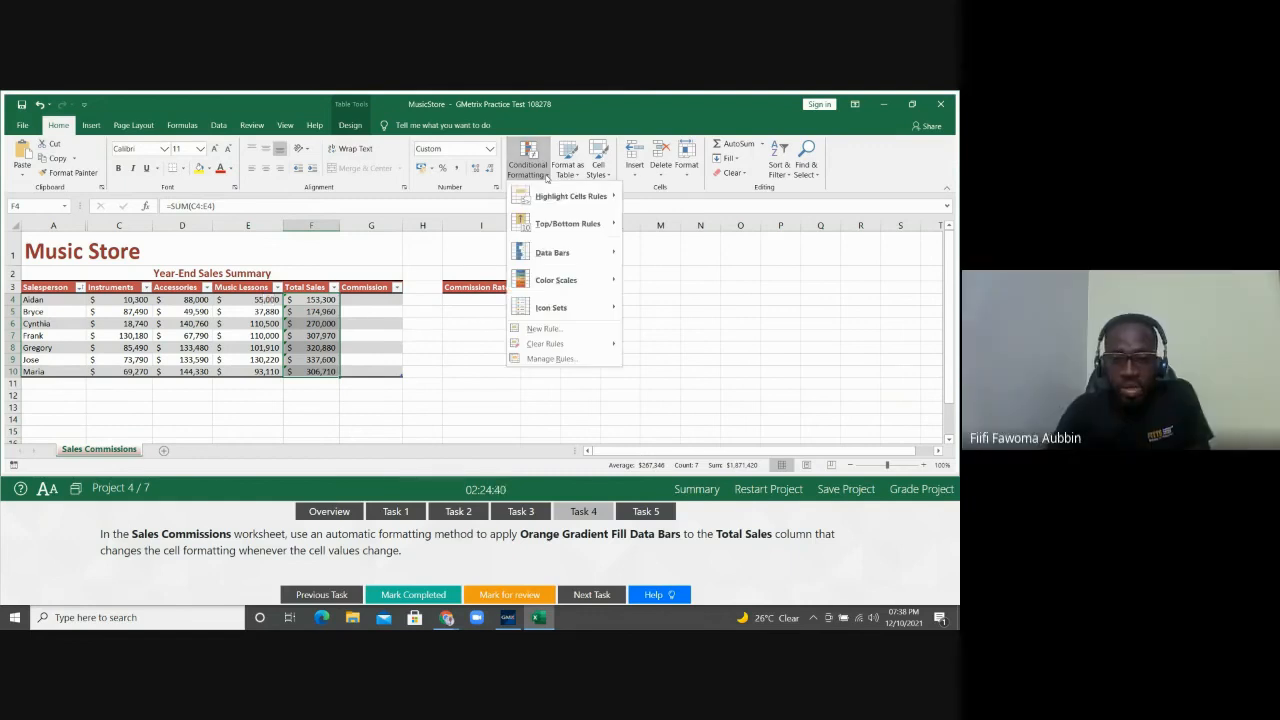
pyautogui.moveTo(587, 261)
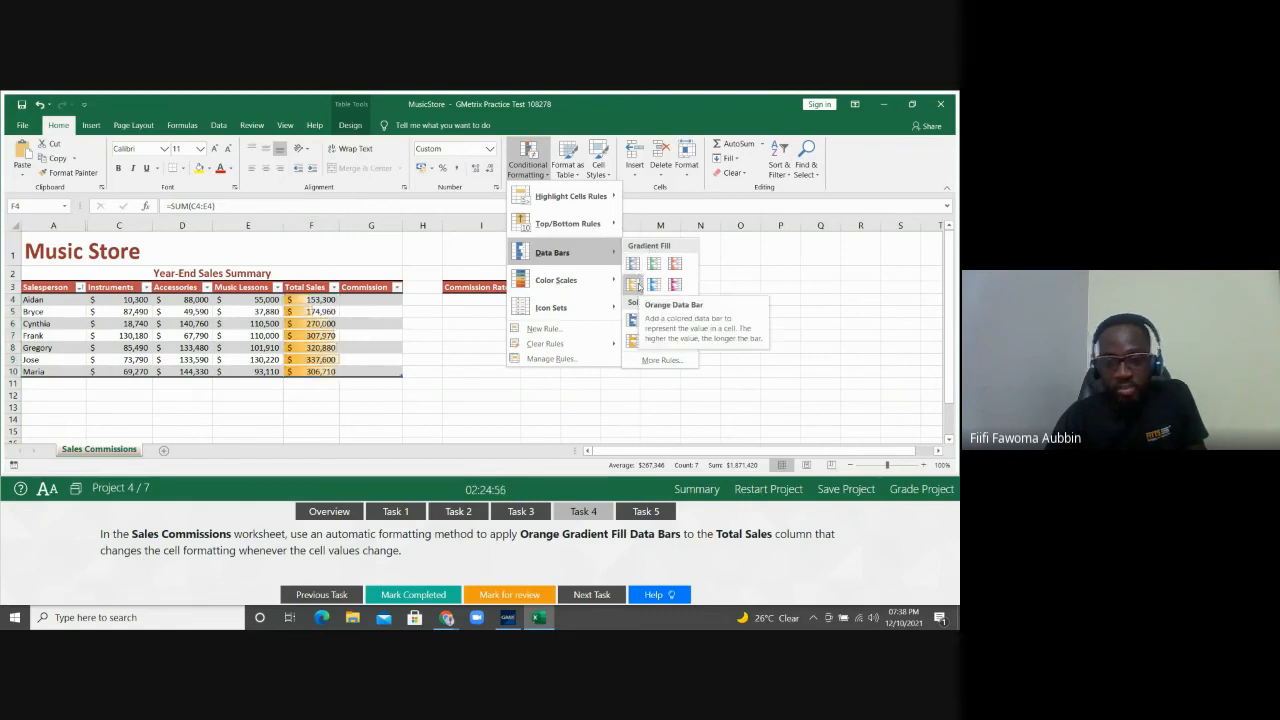
pyautogui.click(637, 286)
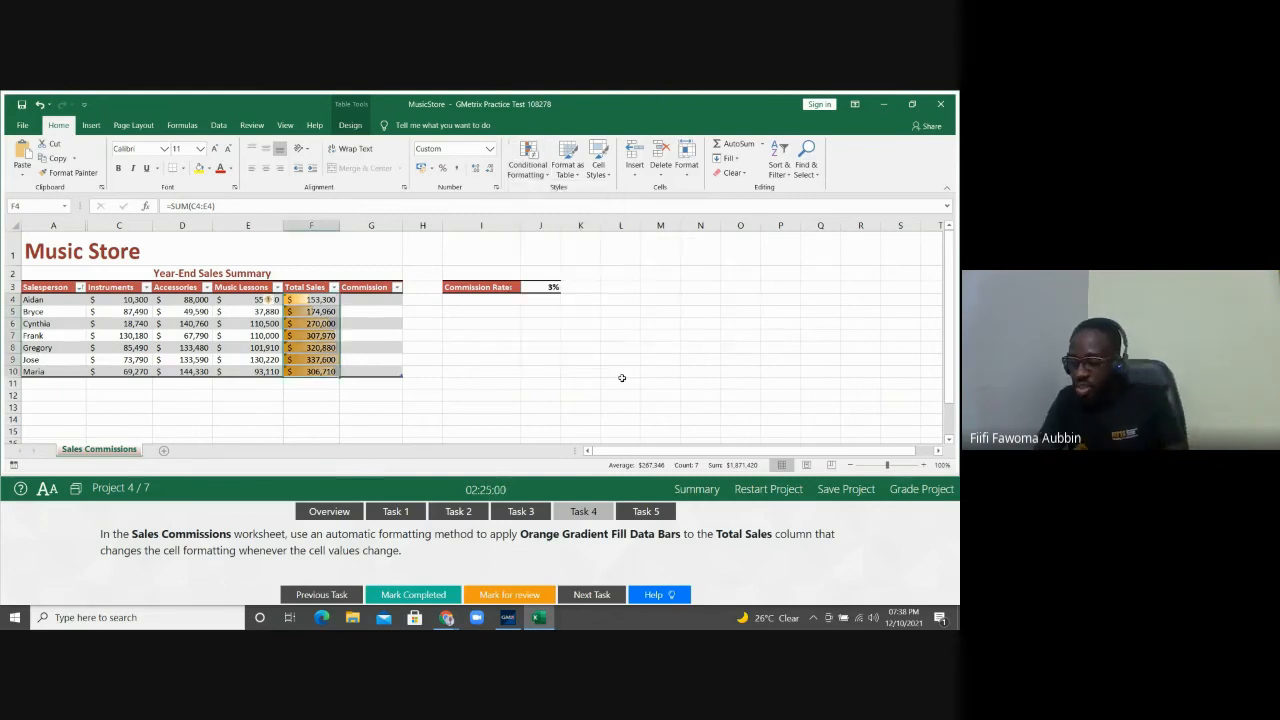
# Step: Open Task 5 and enter the formula =[@[Total Sales]]*J3 in Commission cell G4
pyautogui.click(643, 511)
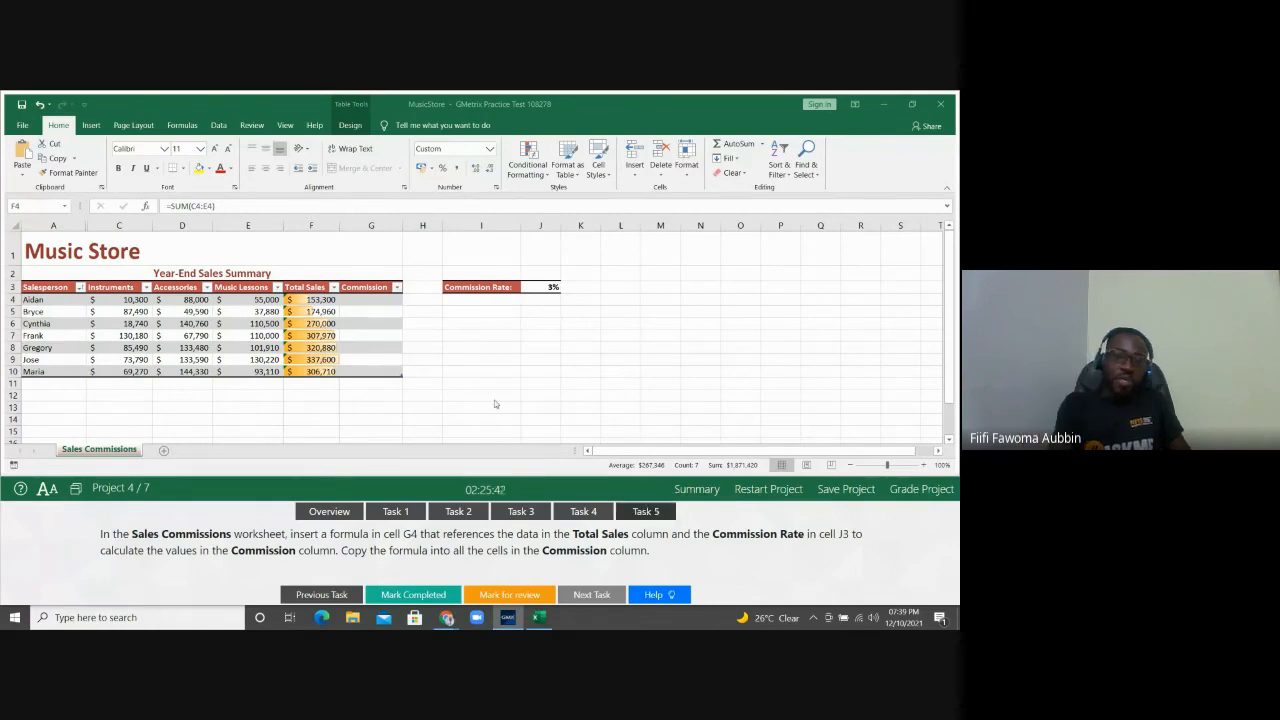
pyautogui.click(378, 303)
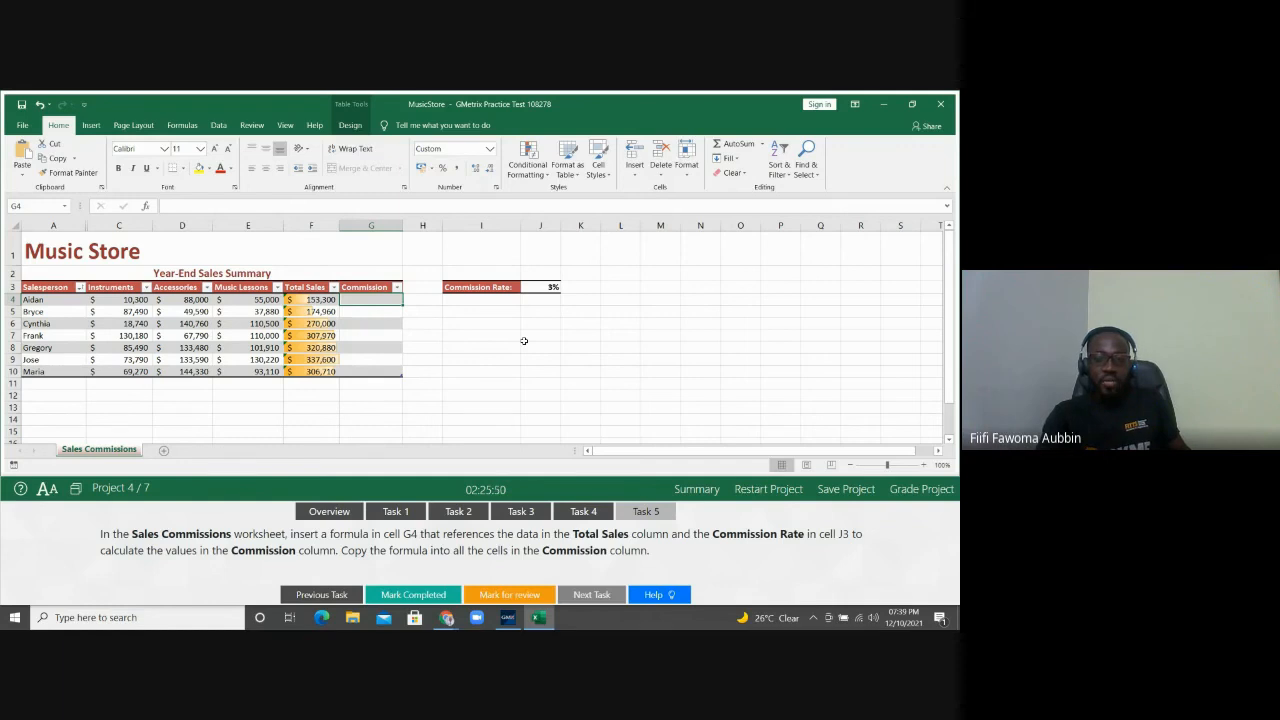
pyautogui.click(320, 299)
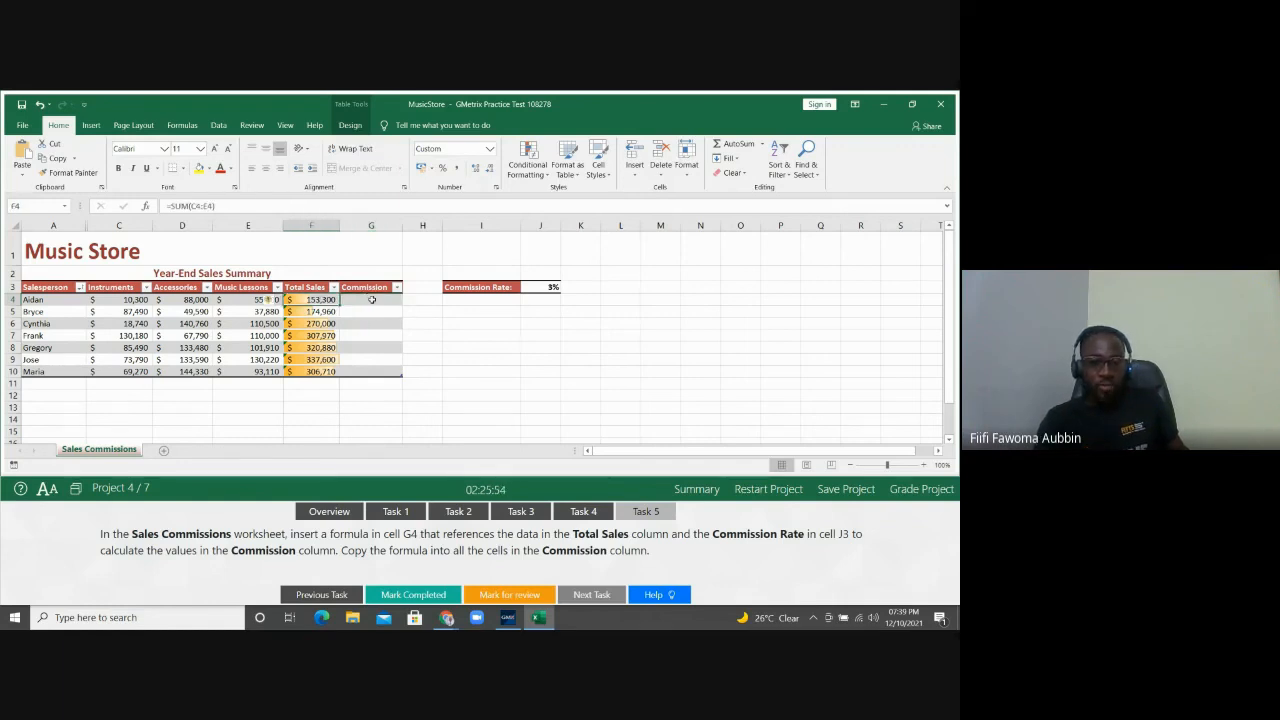
pyautogui.click(371, 299)
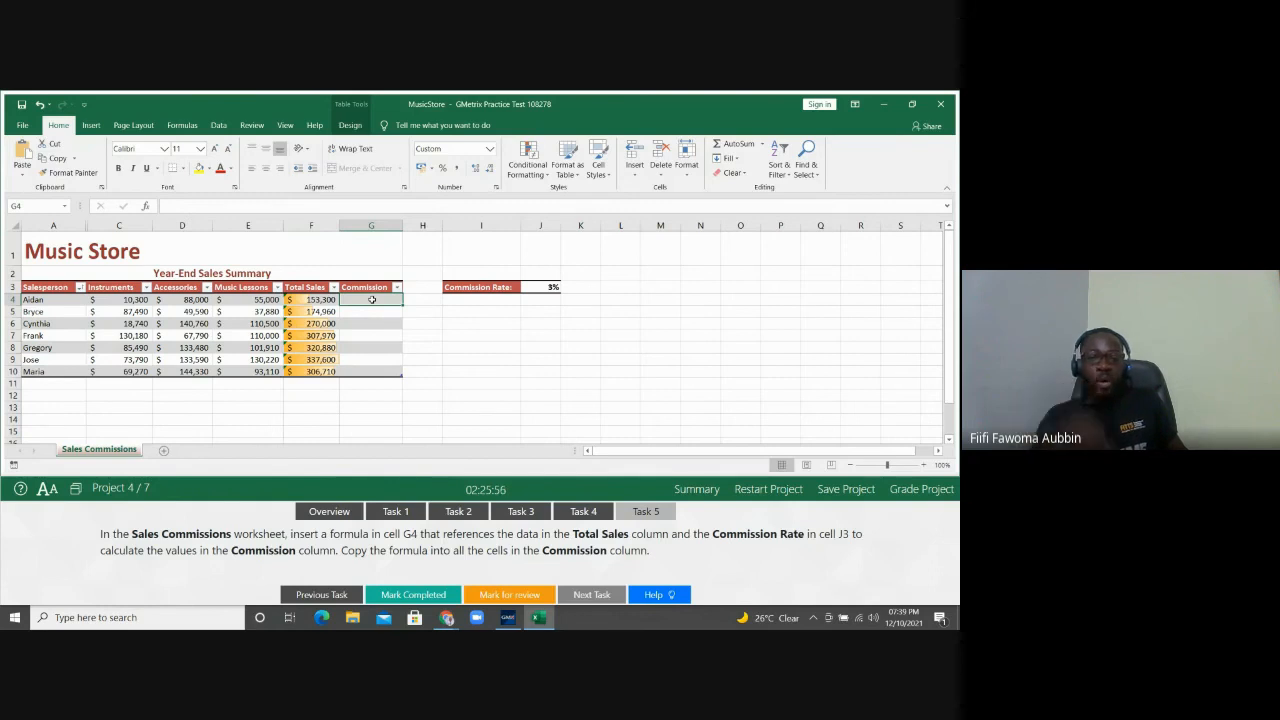
pyautogui.click(553, 288)
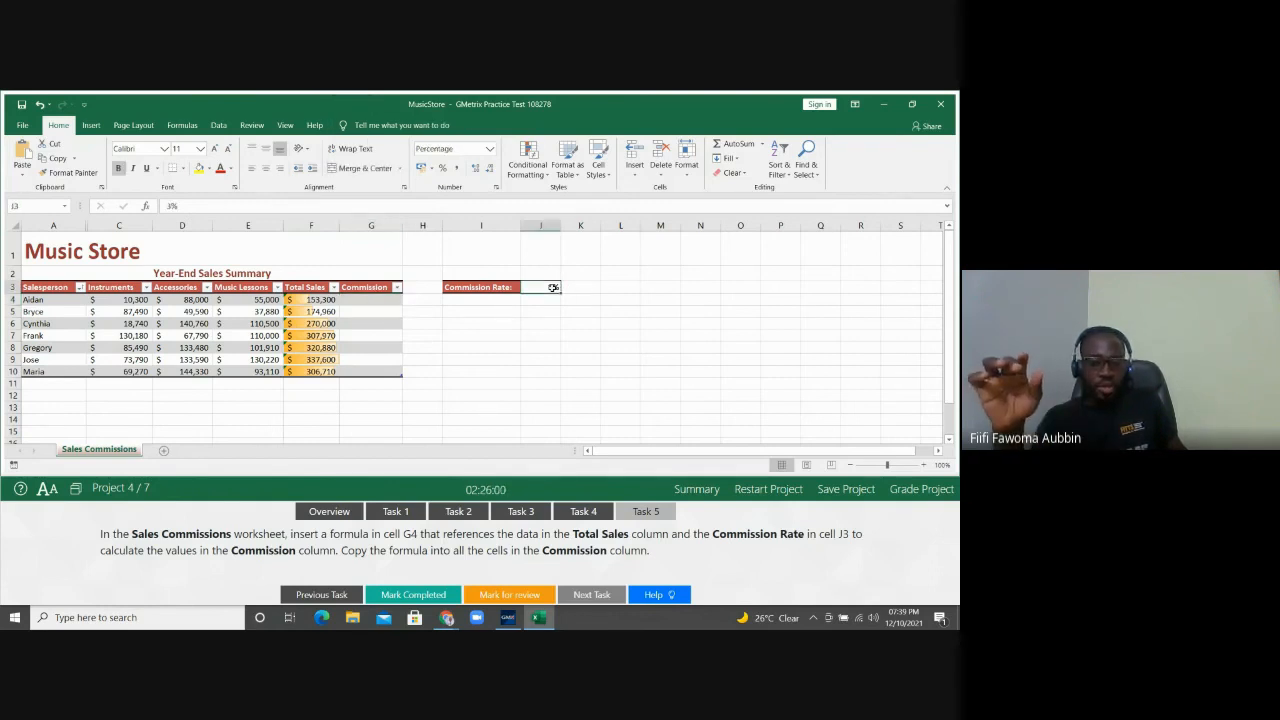
pyautogui.click(379, 301)
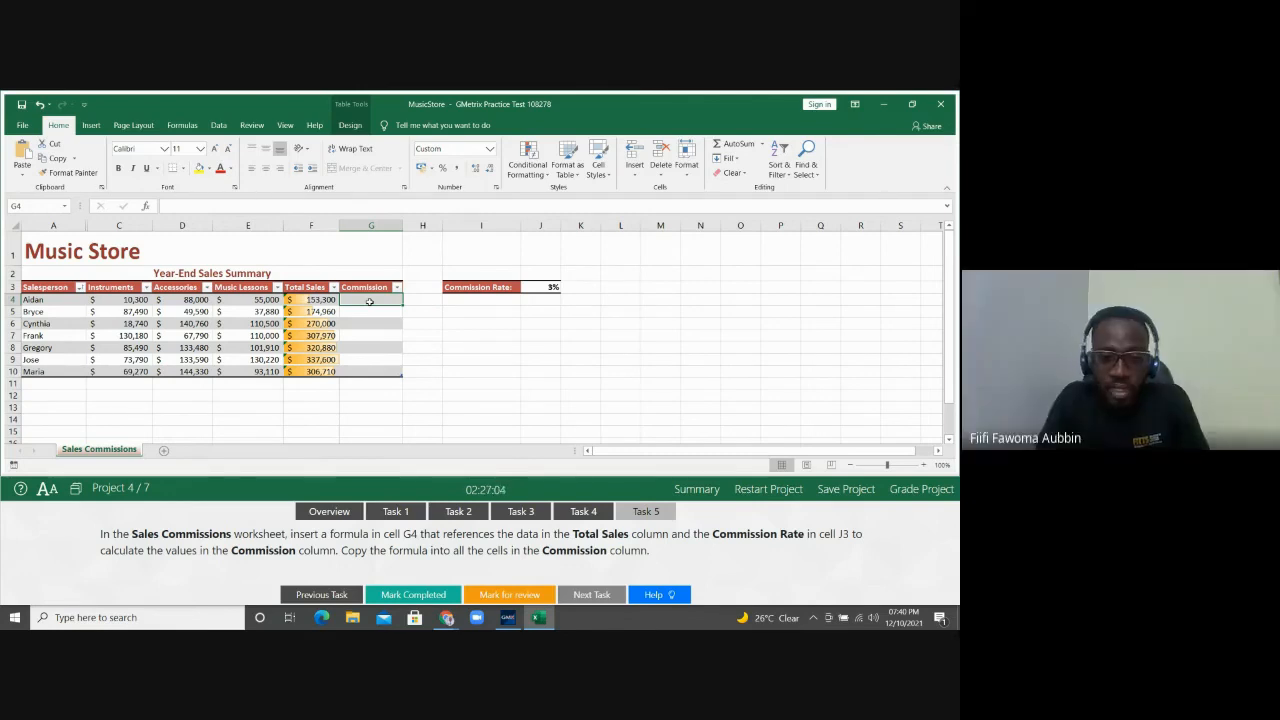
pyautogui.write('=')
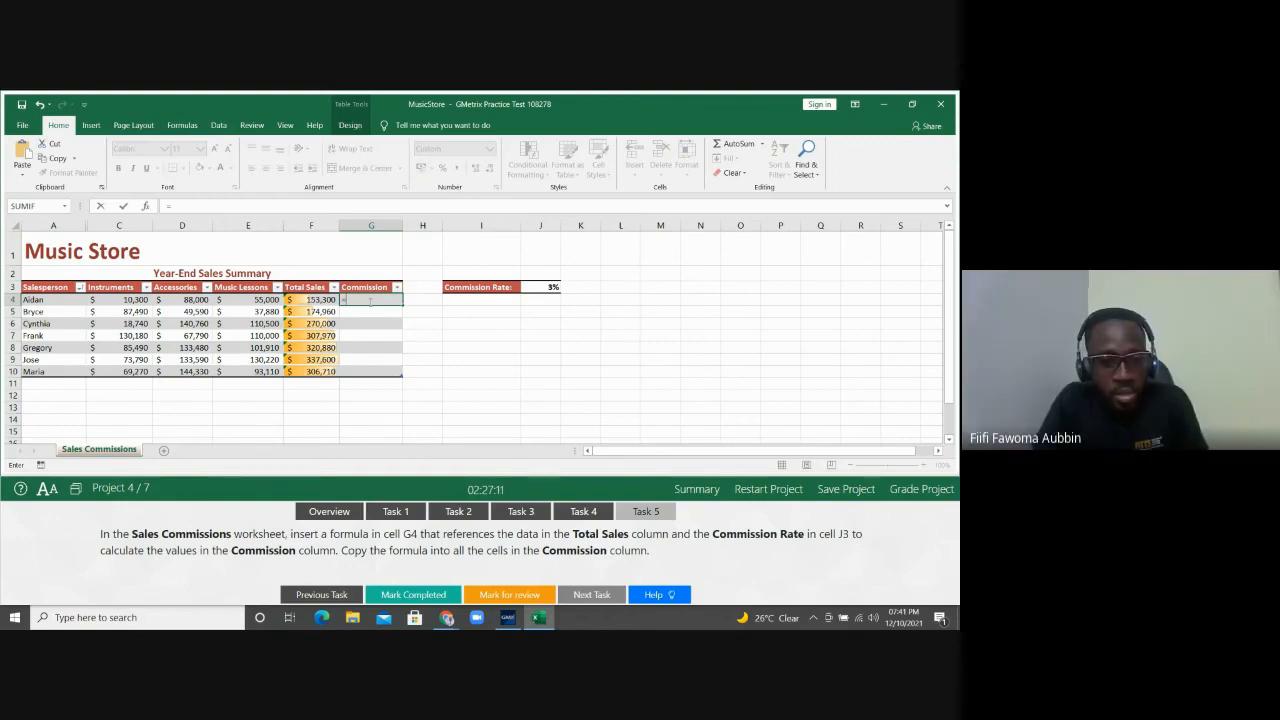
pyautogui.click(316, 299)
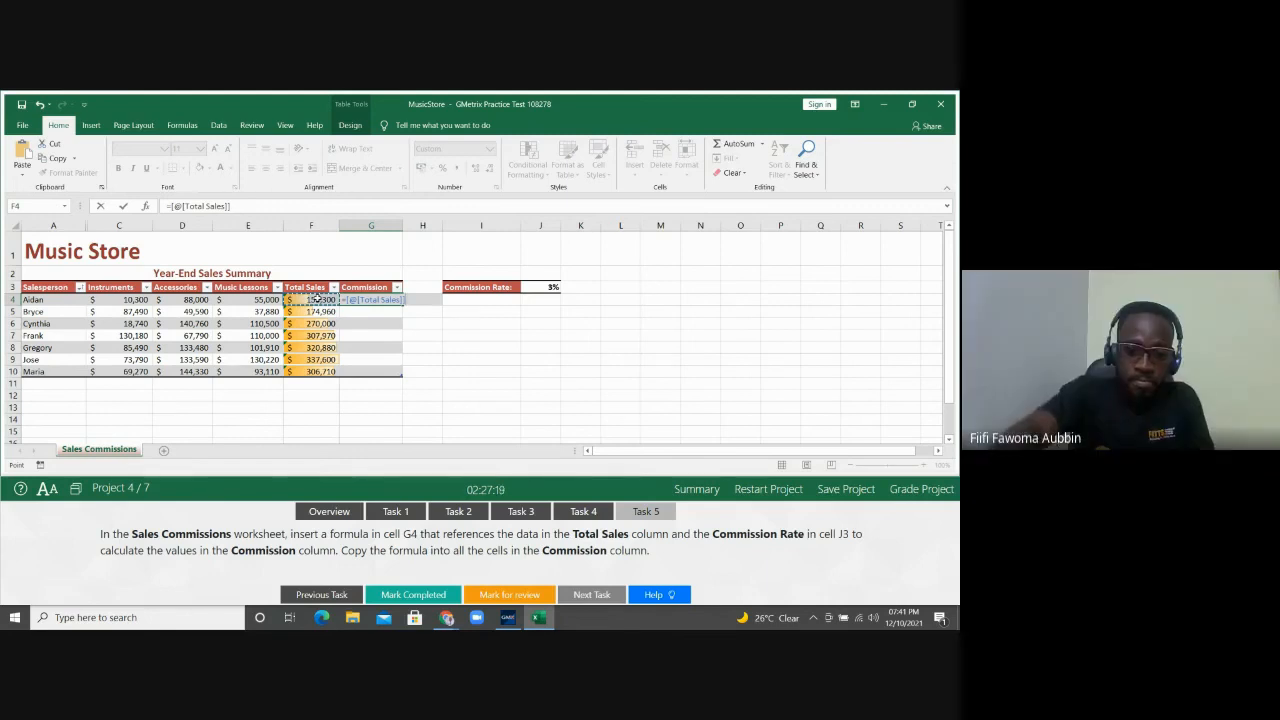
pyautogui.write('*')
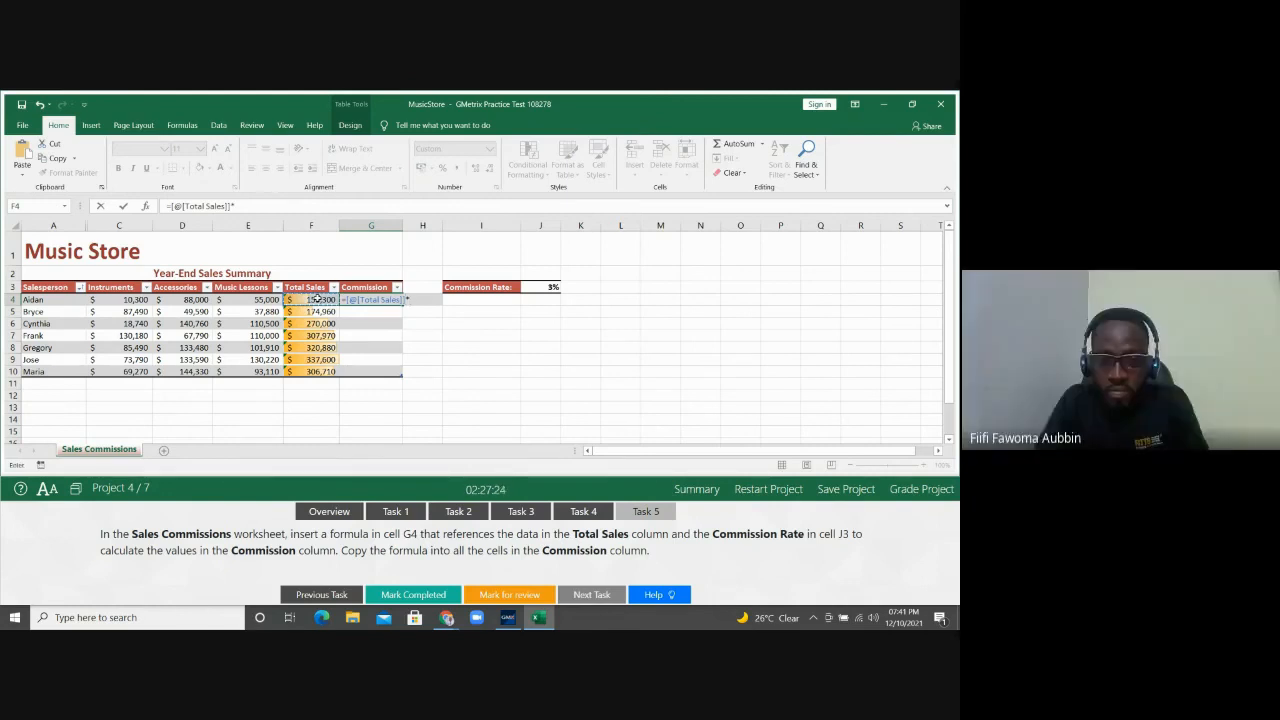
pyautogui.click(534, 287)
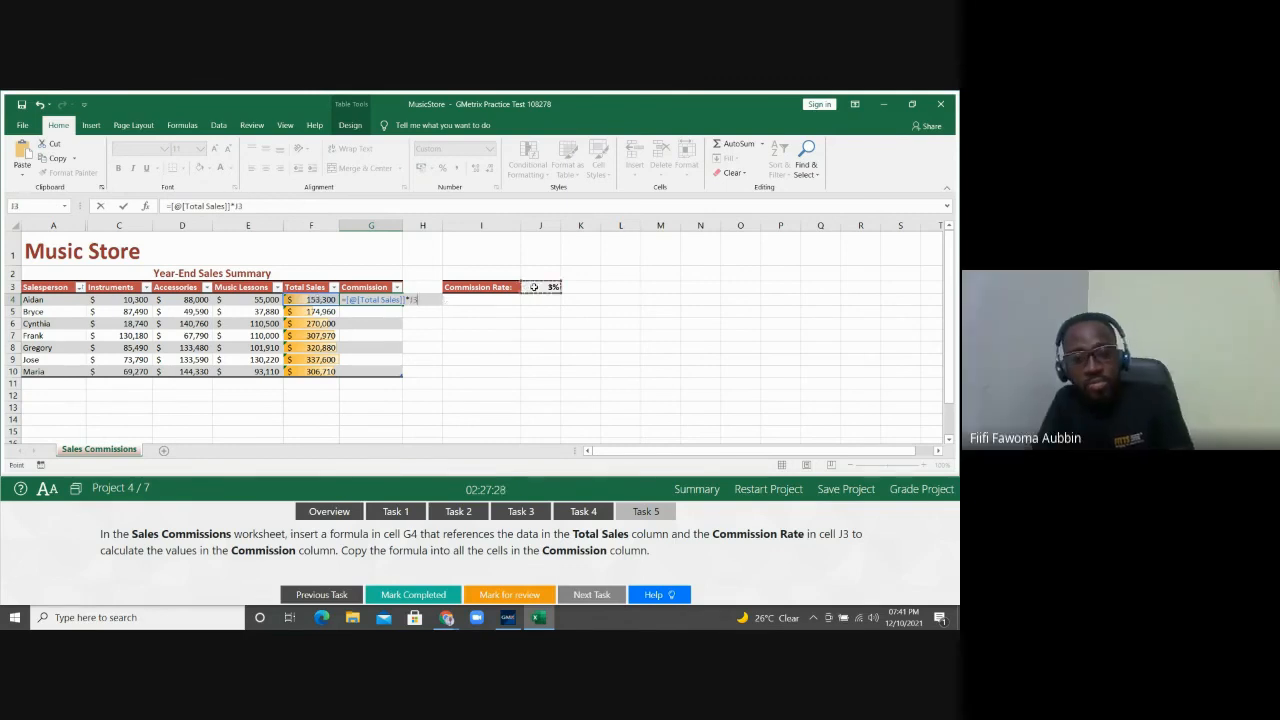
pyautogui.press('Return')
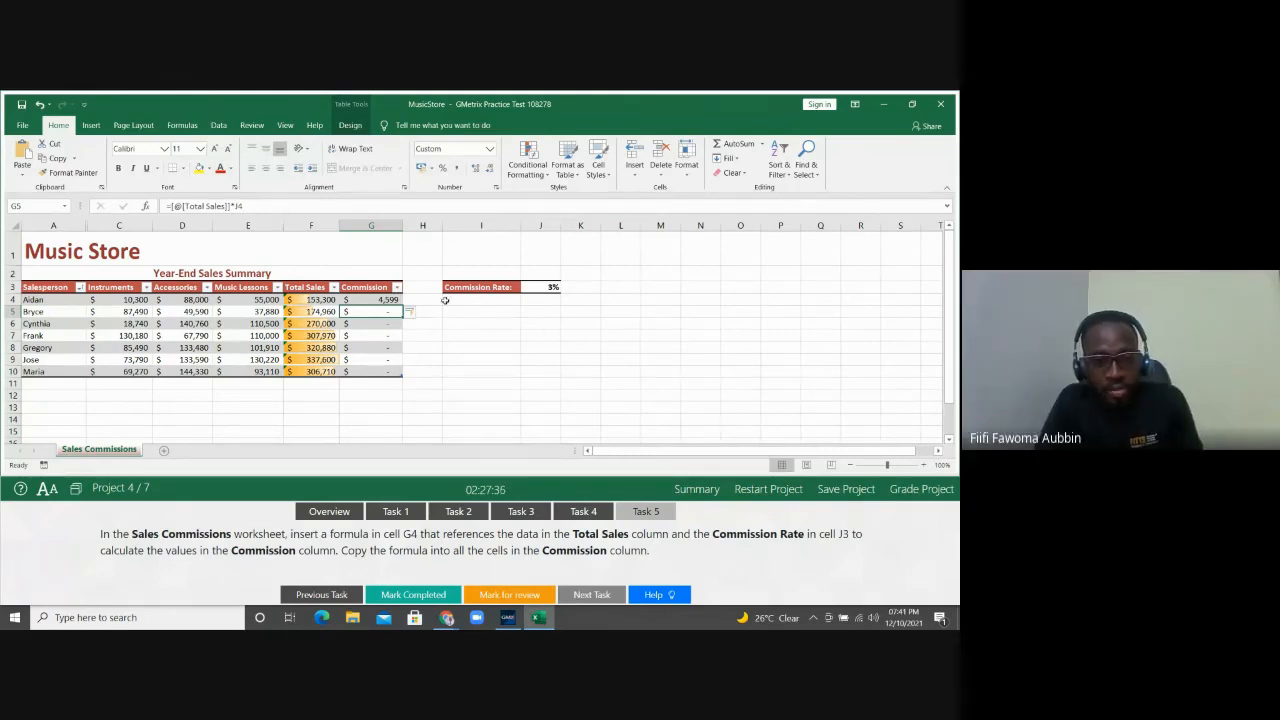
# Step: Try to fill the G4 Commission formula down through G10, and undo the last fill
pyautogui.click(381, 300)
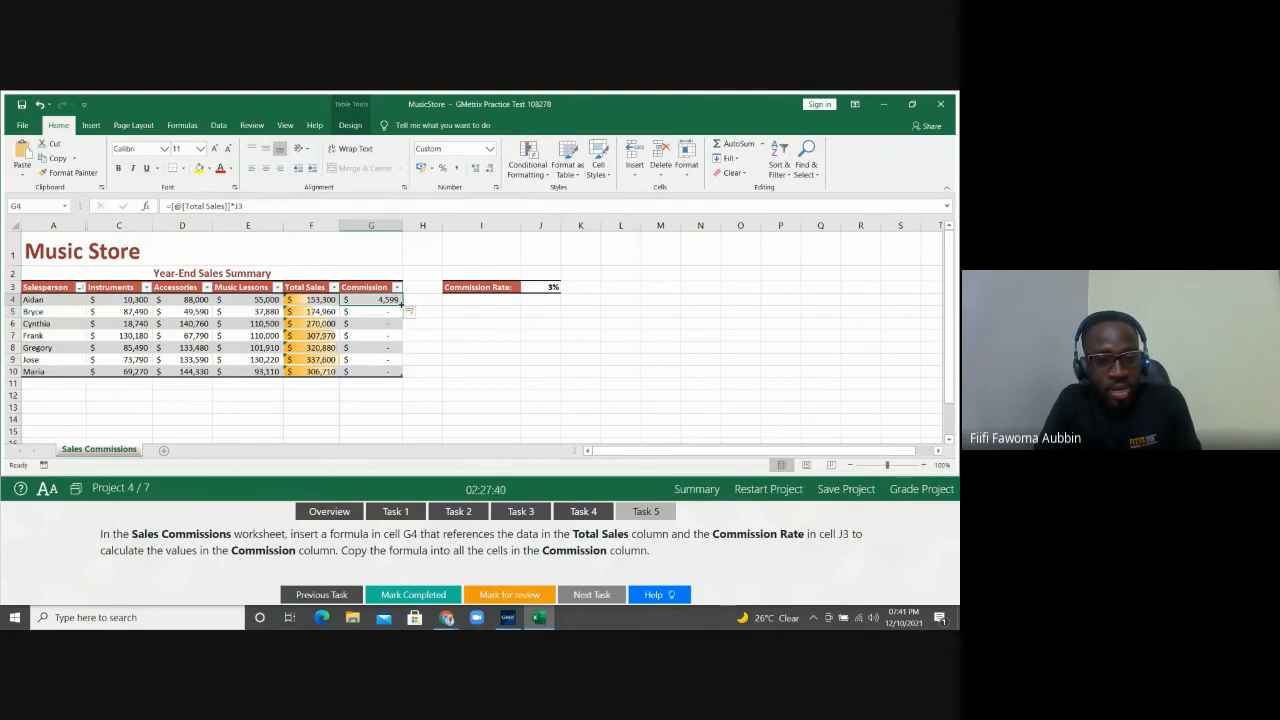
pyautogui.doubleClick(401, 304)
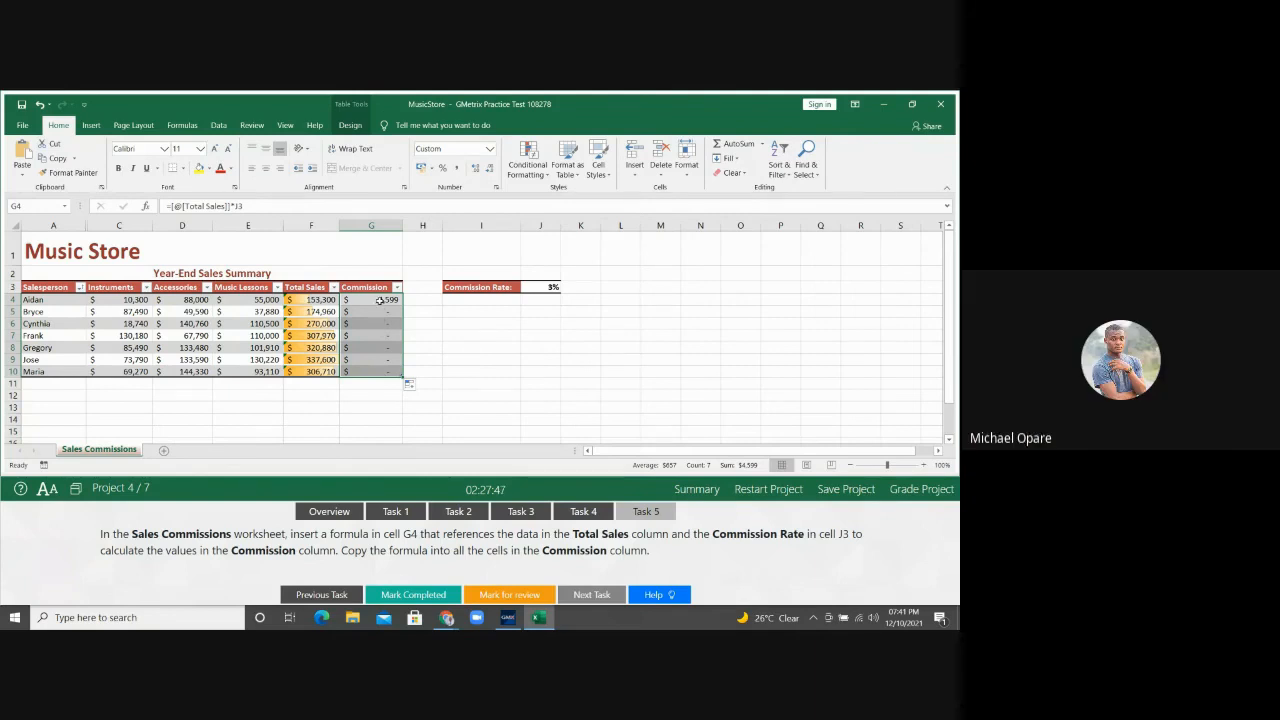
pyautogui.click(380, 300)
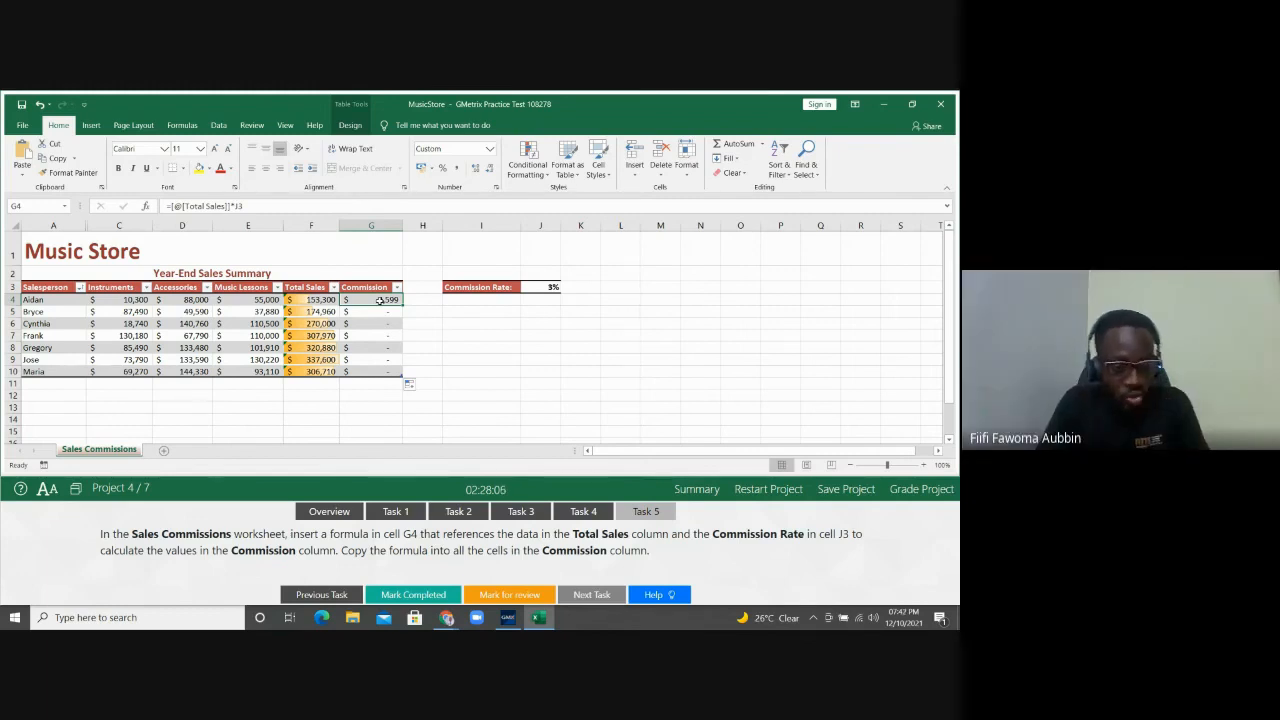
pyautogui.hotkey('ctrl', 'c')
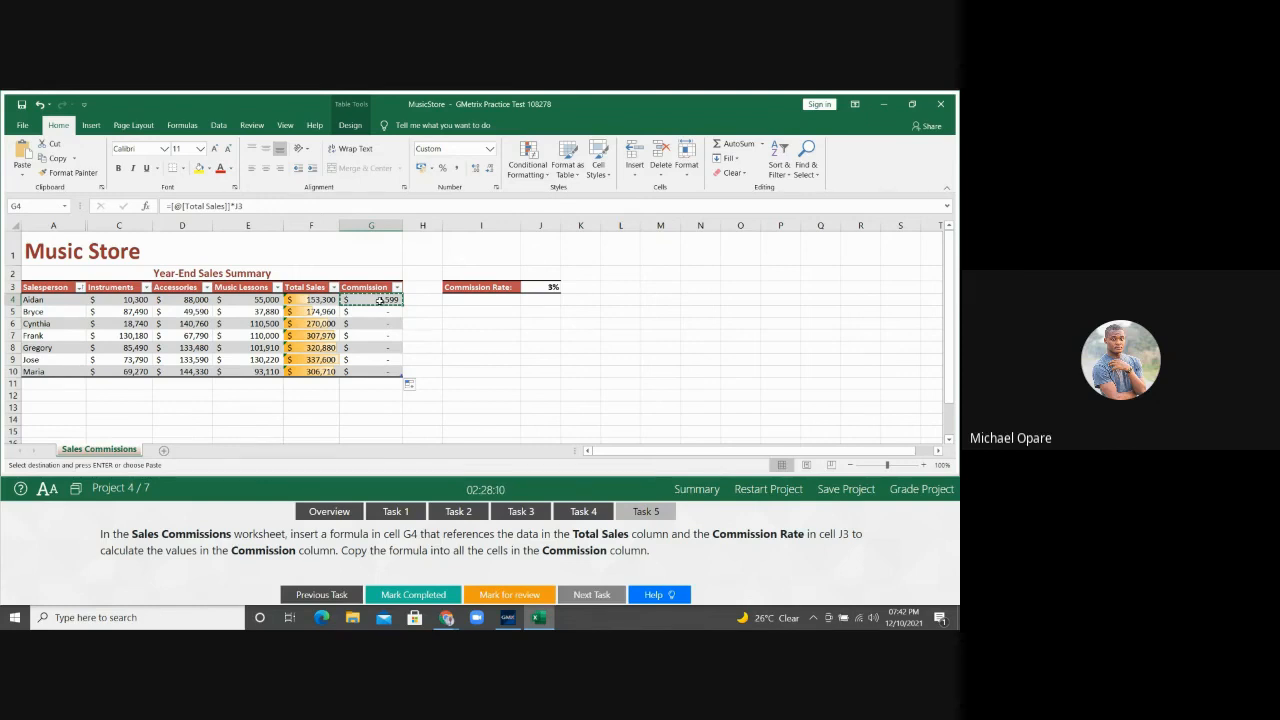
pyautogui.press('Escape')
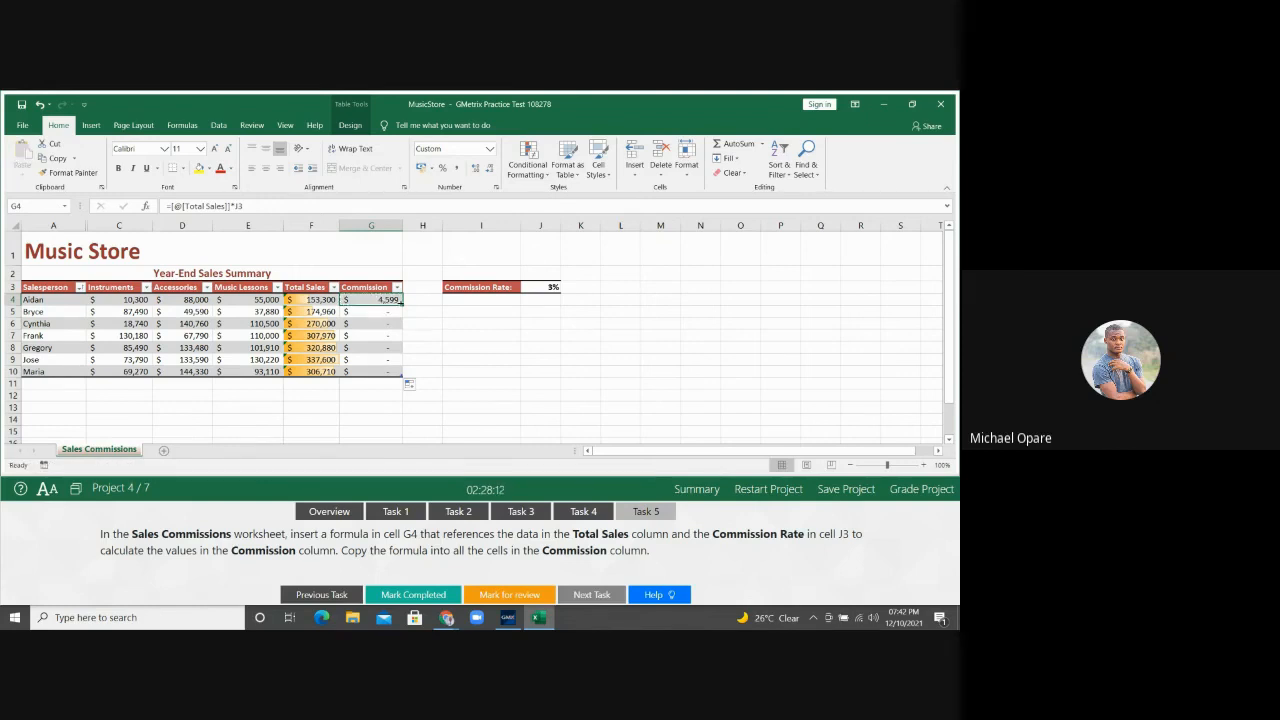
pyautogui.moveTo(401, 304); pyautogui.dragTo(399, 373)
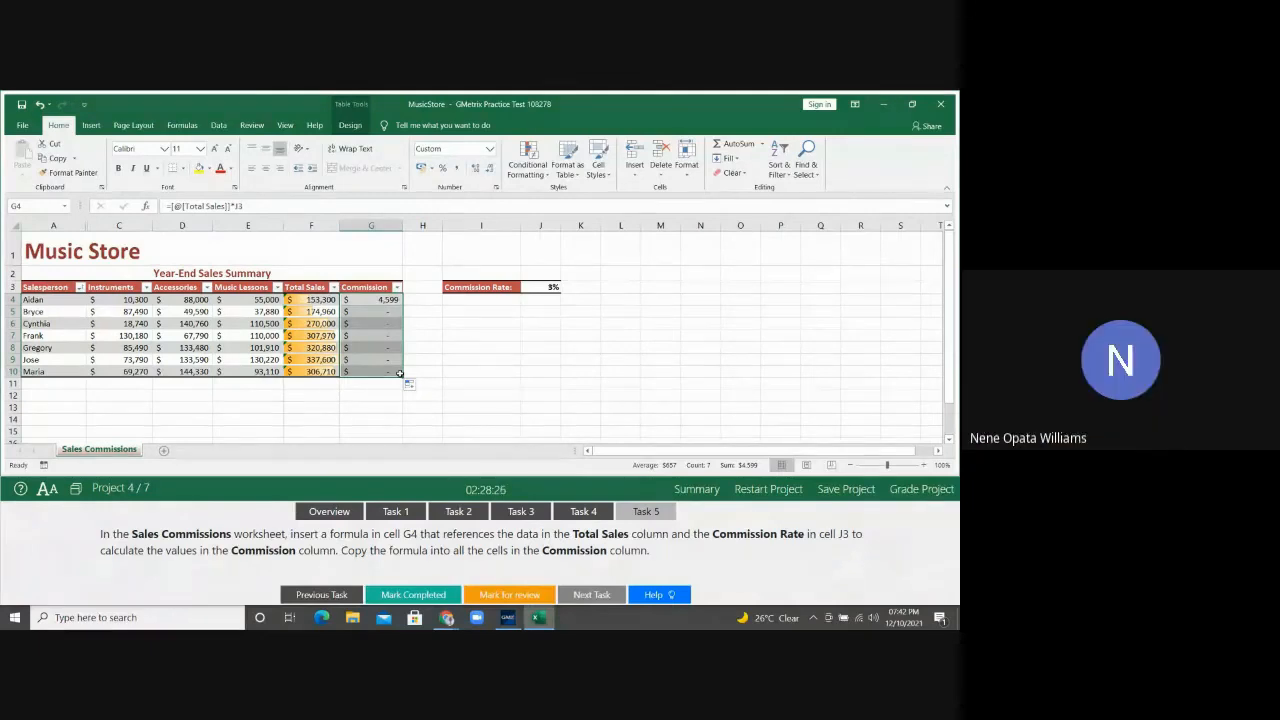
pyautogui.hotkey('ctrl', 'z')
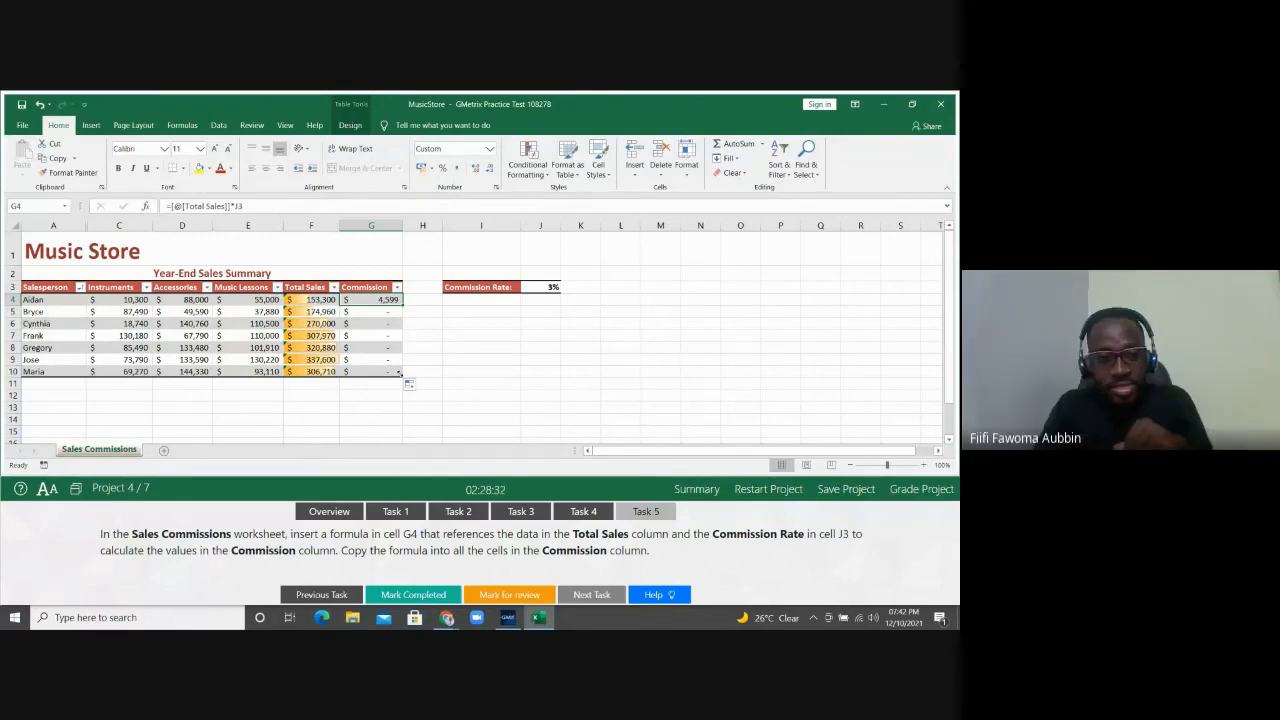
# Step: Make the commission rate reference in the G4 formula absolute as $J$3, and undo that change along with its column fill
pyautogui.click(238, 205)
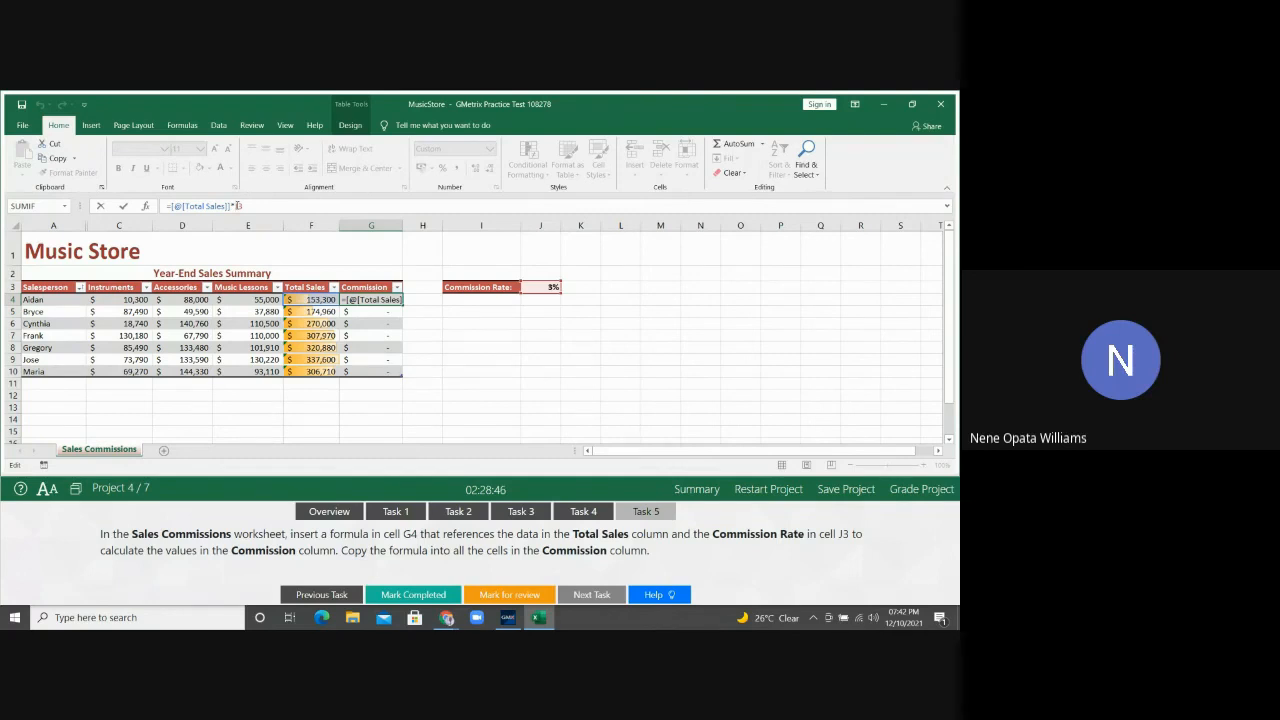
pyautogui.write('$J$3')
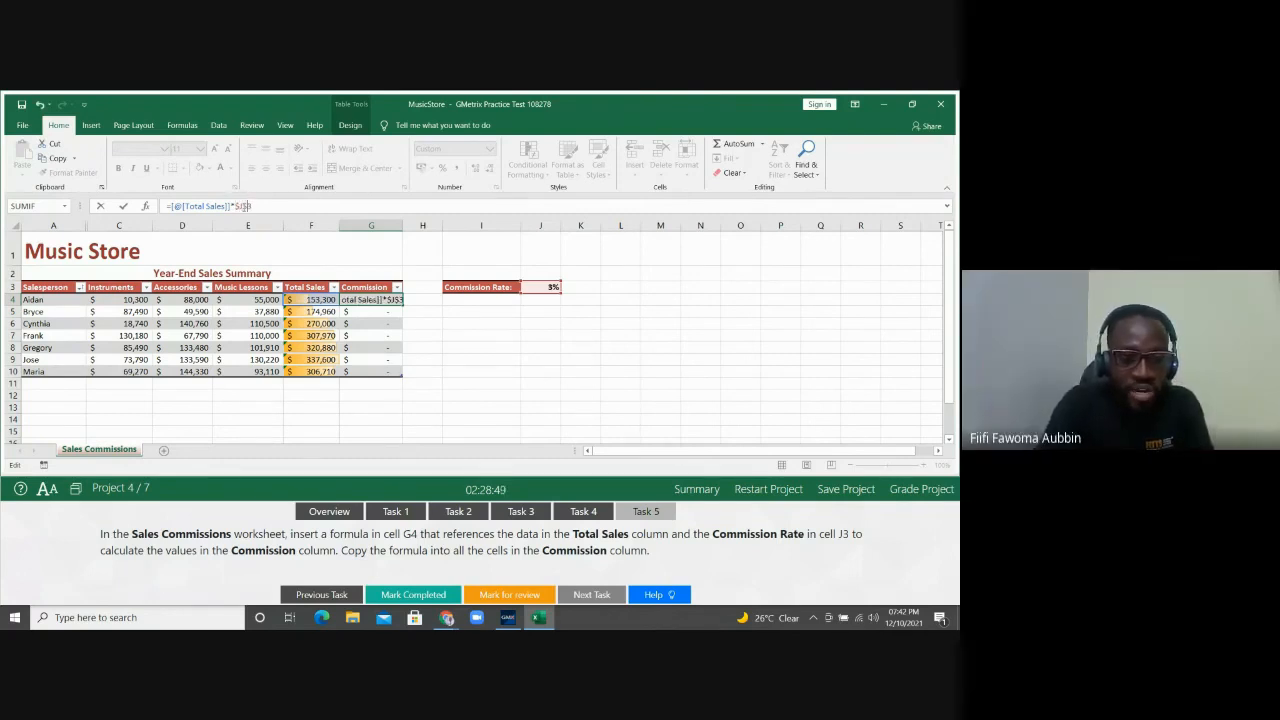
pyautogui.press('Return')
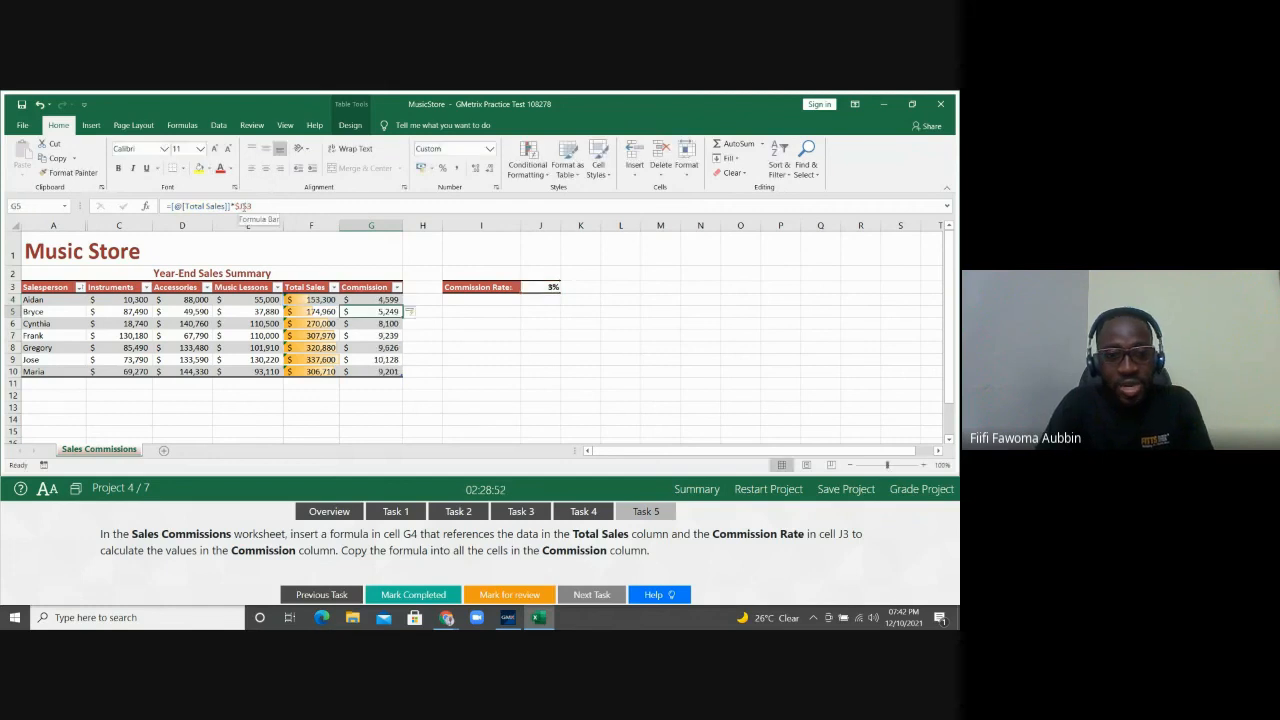
pyautogui.click(357, 298)
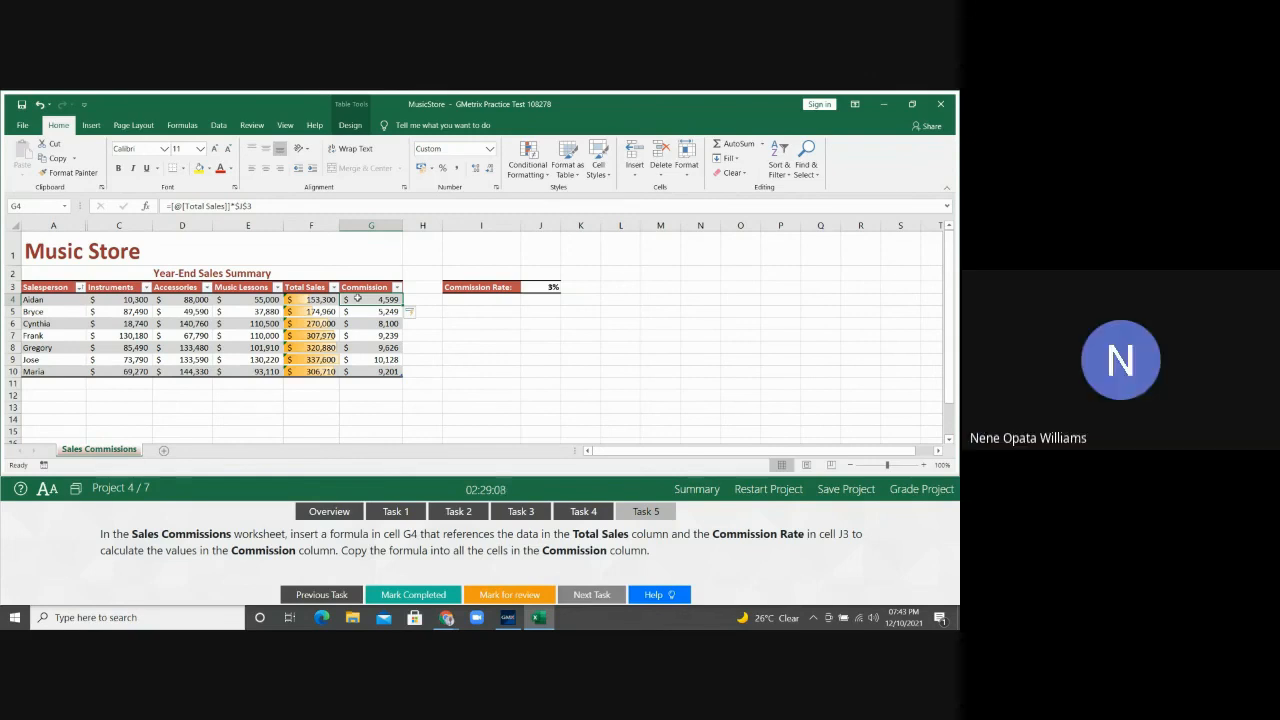
pyautogui.hotkey('ctrl', 'z')
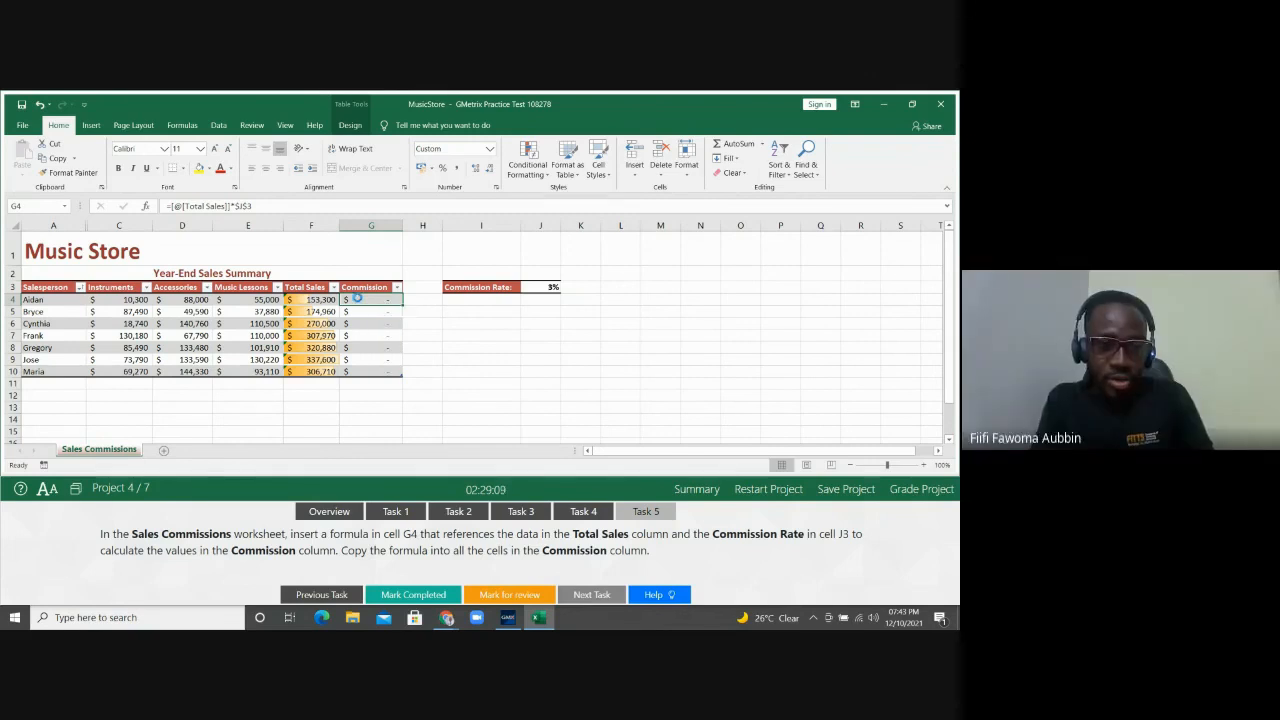
pyautogui.hotkey('ctrl', 'z')
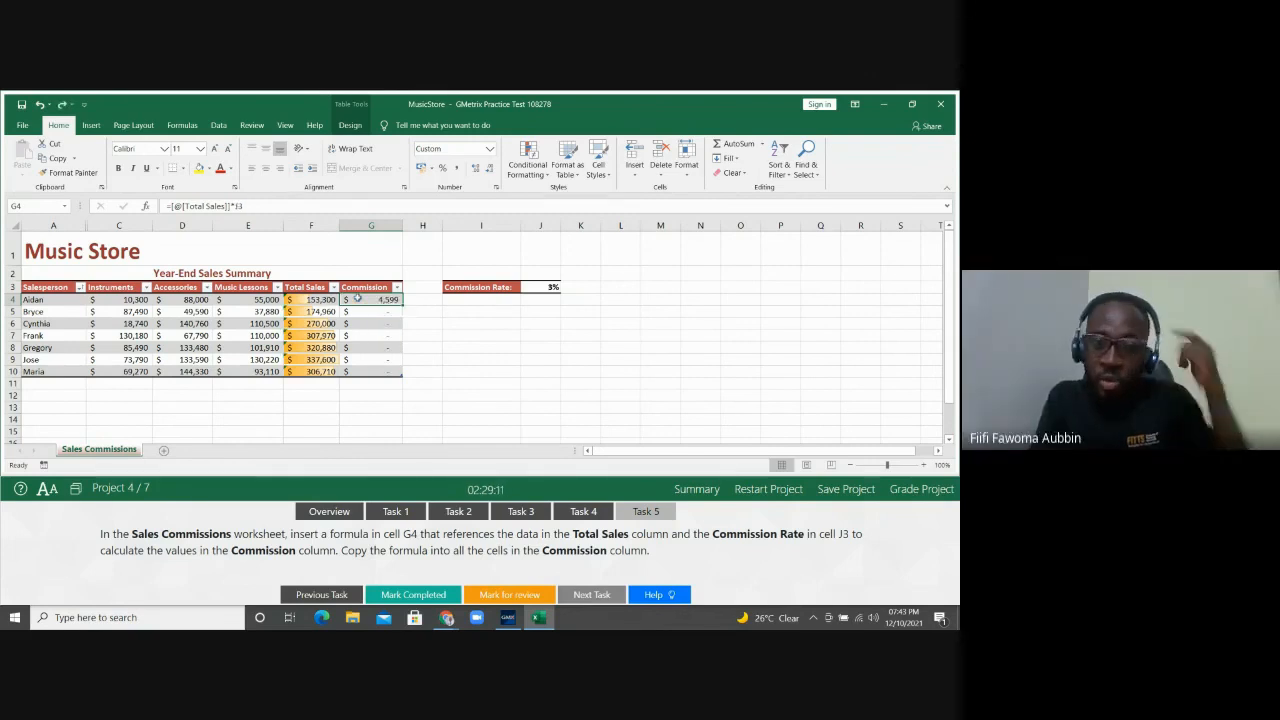
# Step: Examine which commission rate cell each Commission formula in G4, G5 and G6 refers to
pyautogui.click(264, 209)
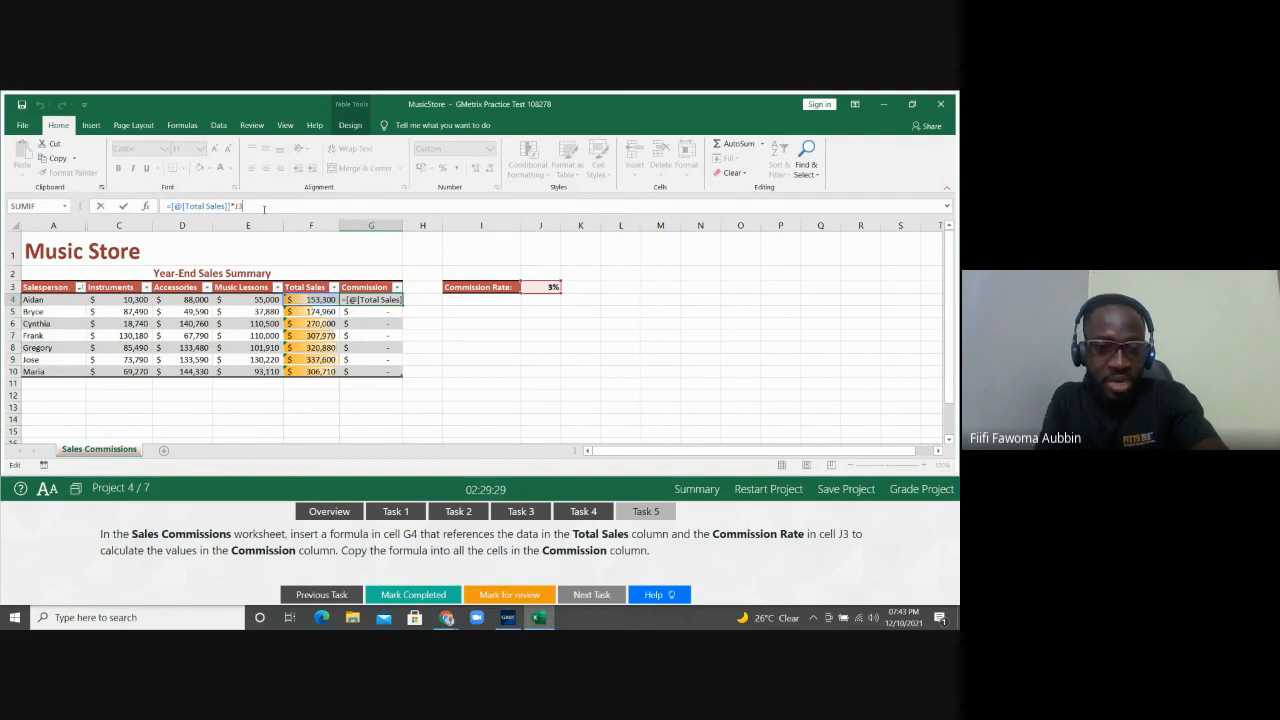
pyautogui.press('Return')
pyautogui.click(262, 205)
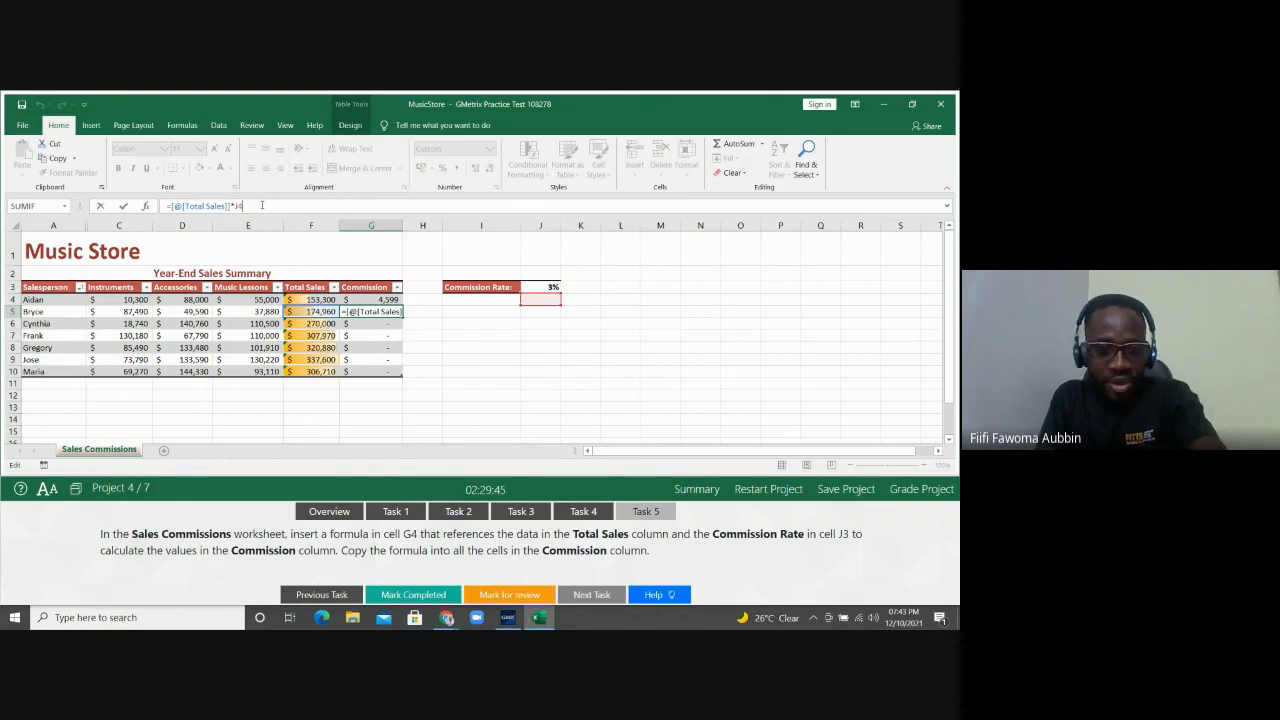
pyautogui.press('Return')
pyautogui.click(262, 205)
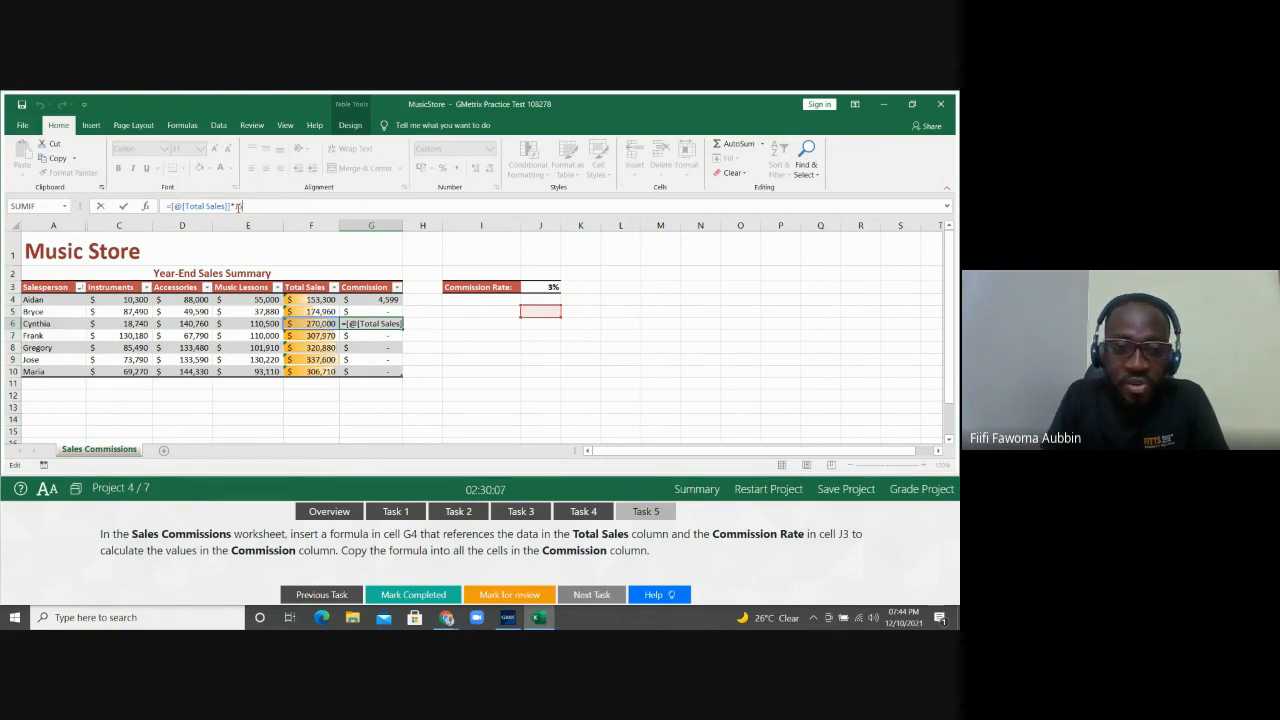
pyautogui.press('Escape')
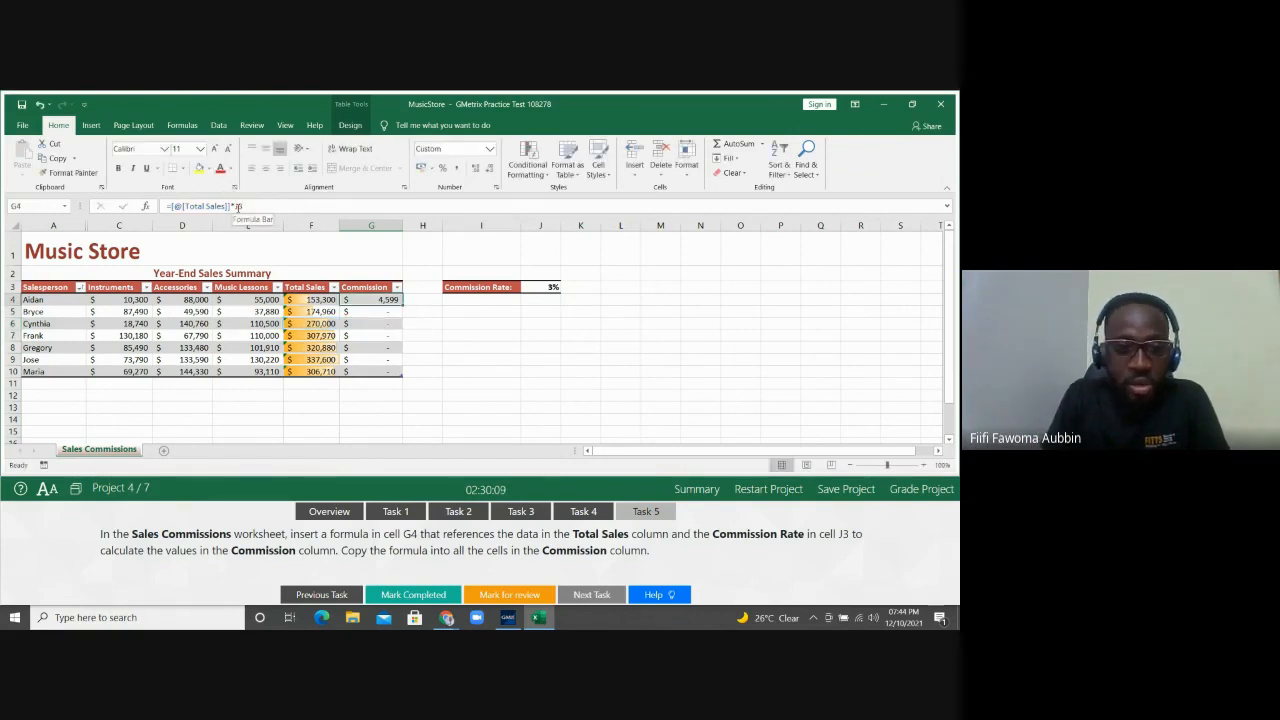
# Step: Change the commission rate reference in the G4 formula to $J3 and check the references in the formulas below it
pyautogui.click(237, 206)
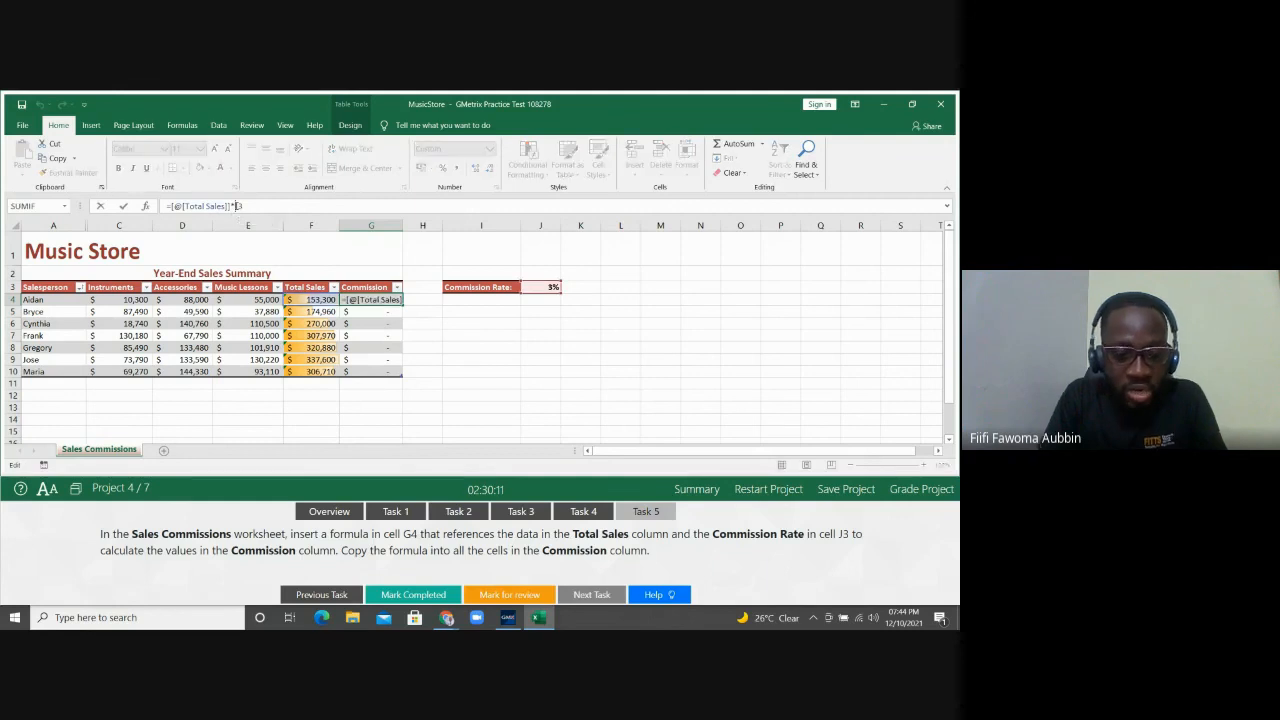
pyautogui.press('F4')
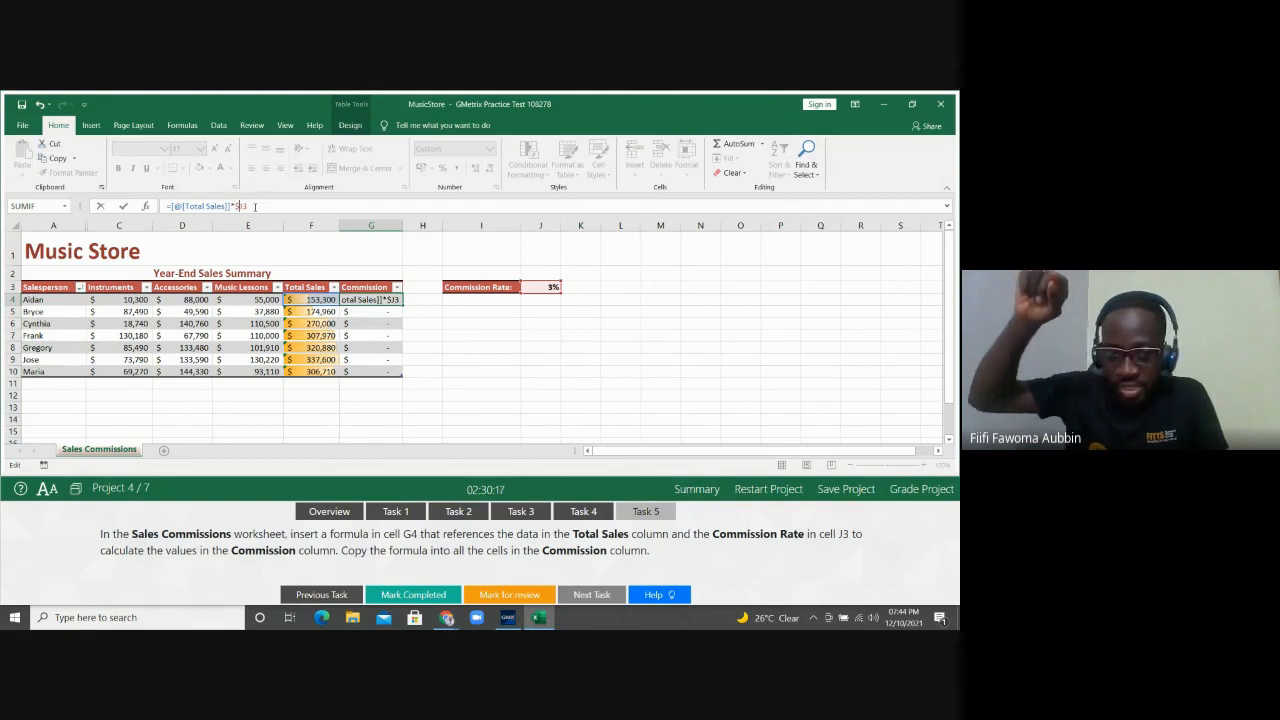
pyautogui.press('Return')
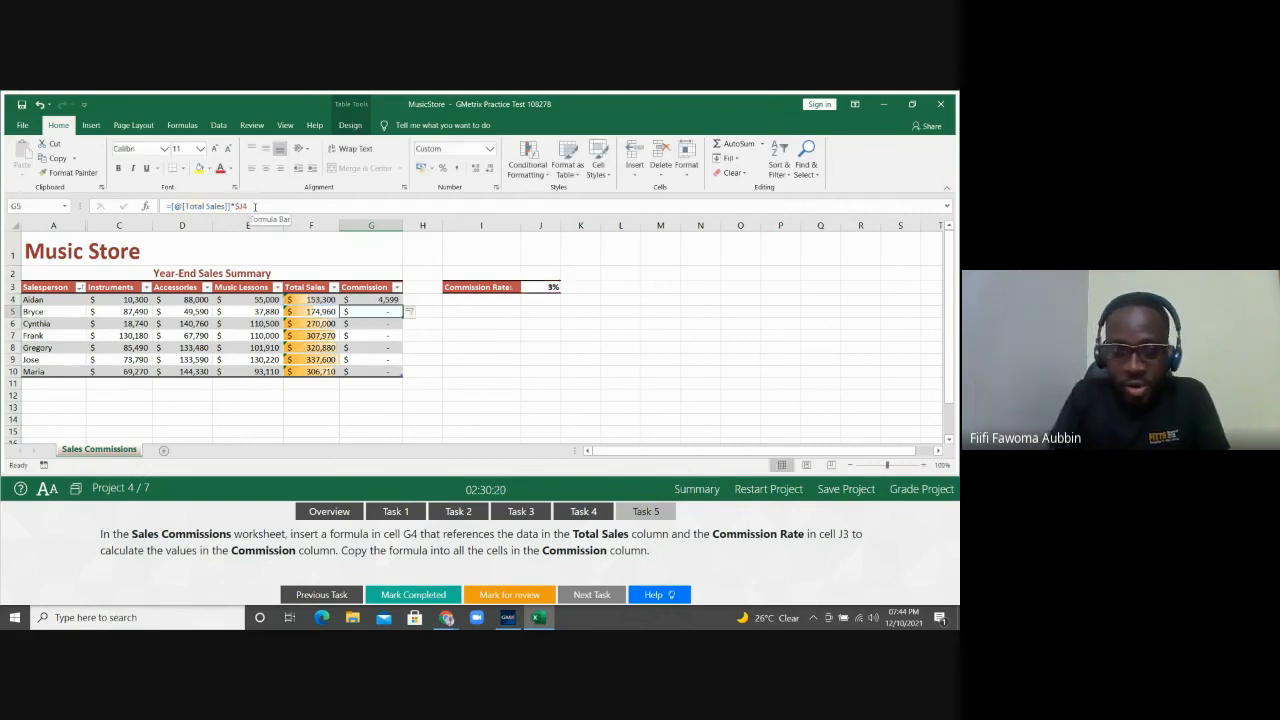
pyautogui.press('Up')
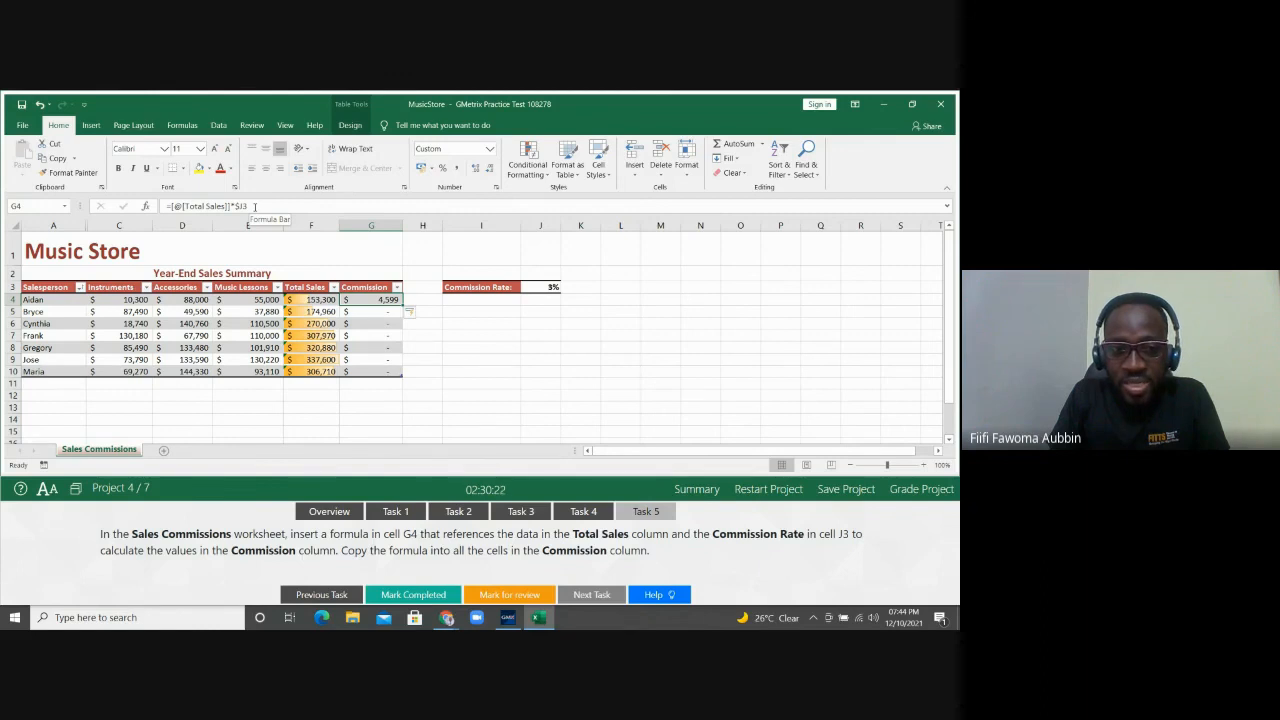
pyautogui.press('Down')
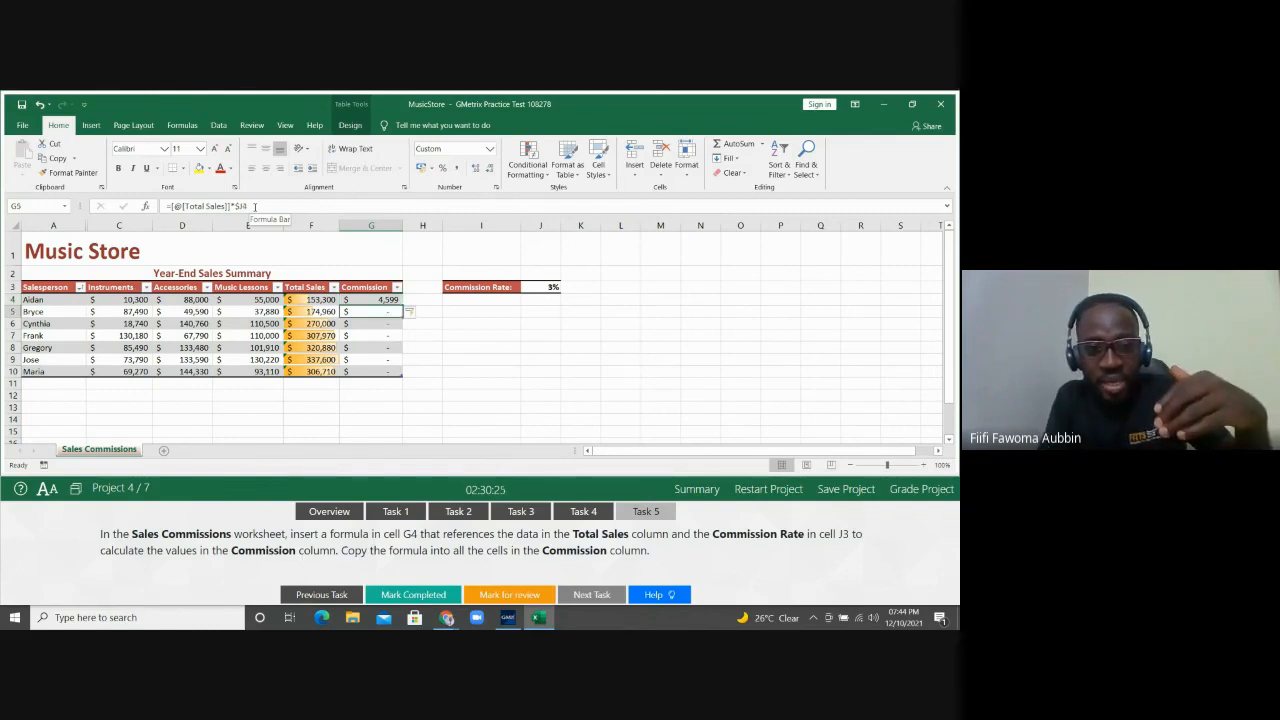
pyautogui.press('F2')
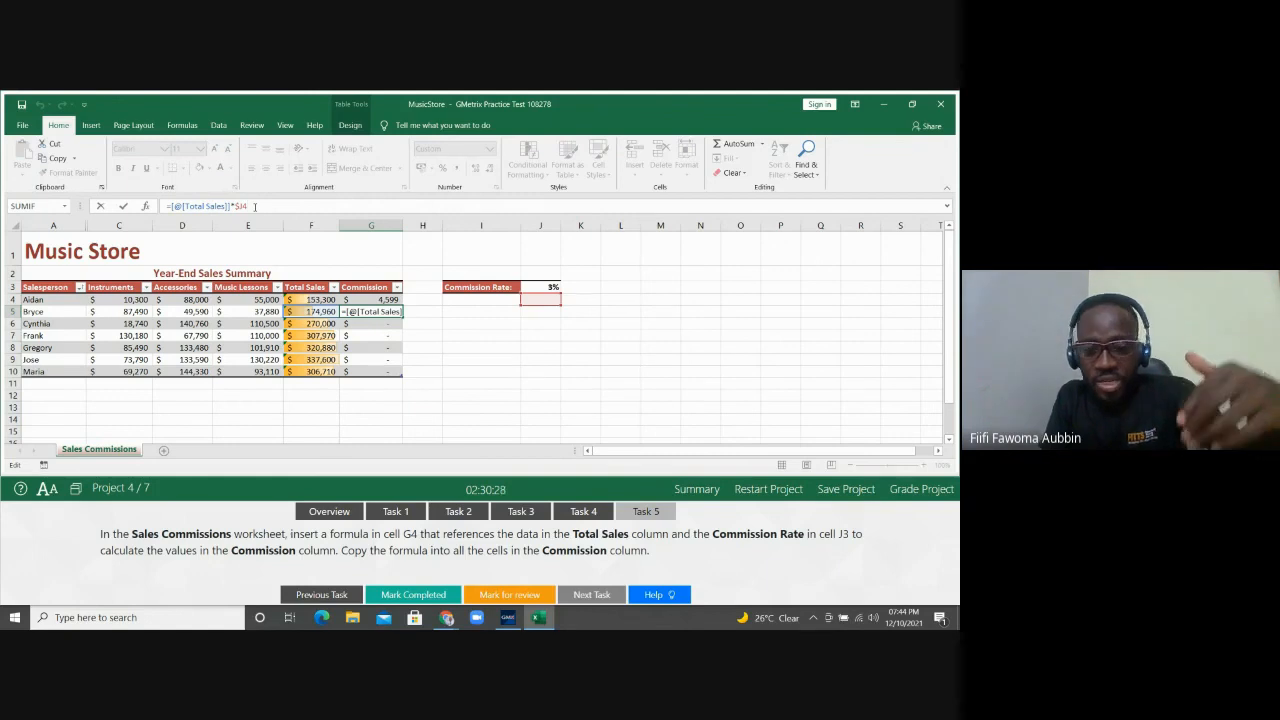
pyautogui.press('Return')
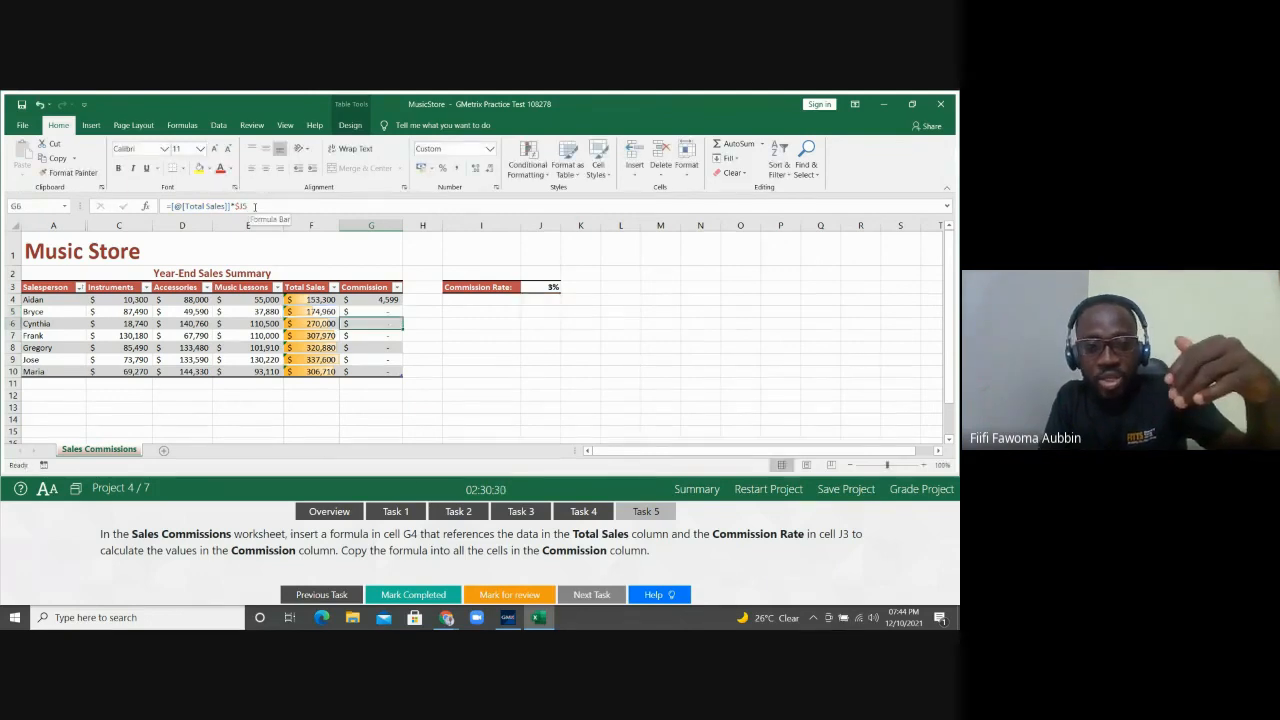
# Step: Change the commission rate reference in the G4 formula to J$3 and apply it to the Commission column
pyautogui.press('F2')
pyautogui.press('Return')
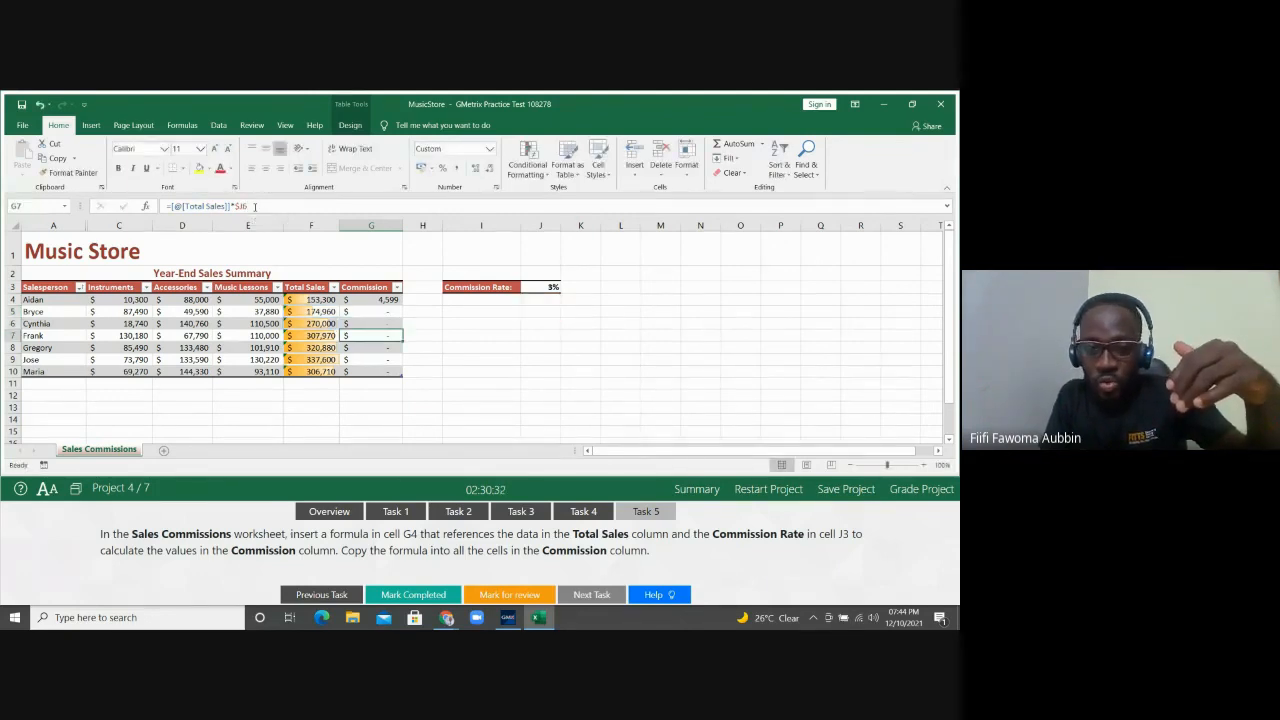
pyautogui.press('Up')
pyautogui.press('Up')
pyautogui.press('Up')
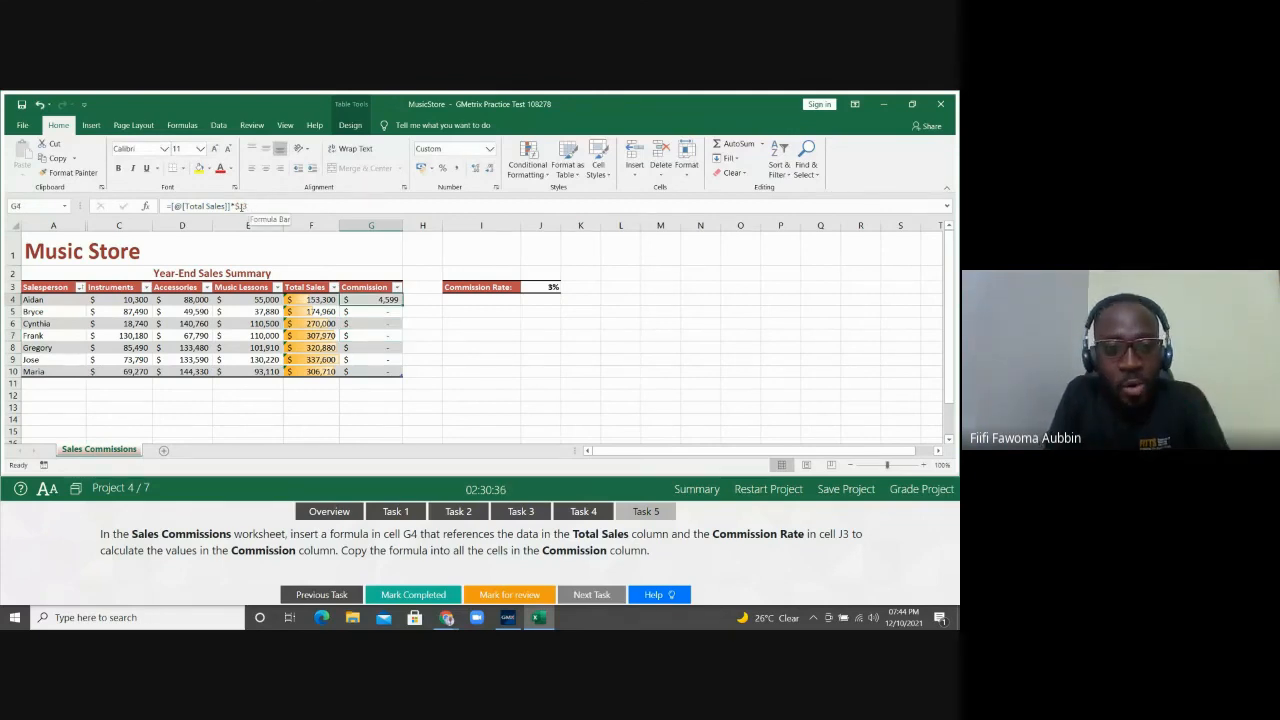
pyautogui.click(240, 206)
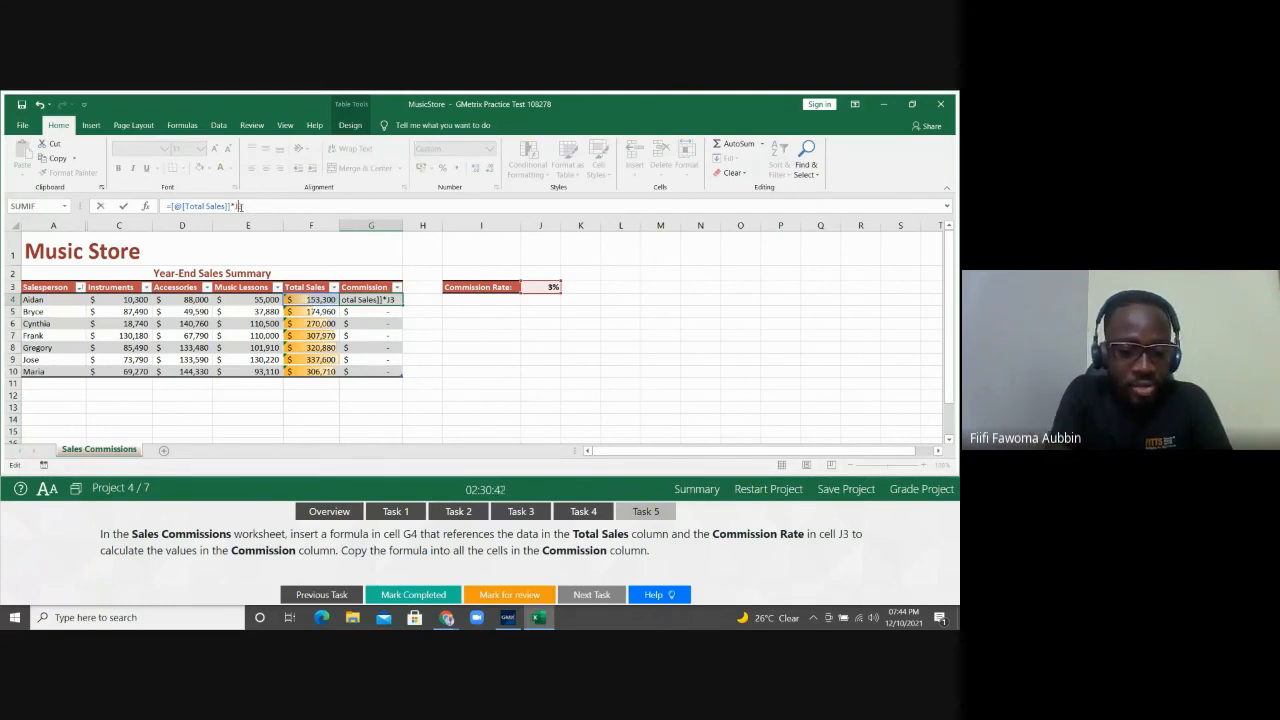
pyautogui.press('F4')
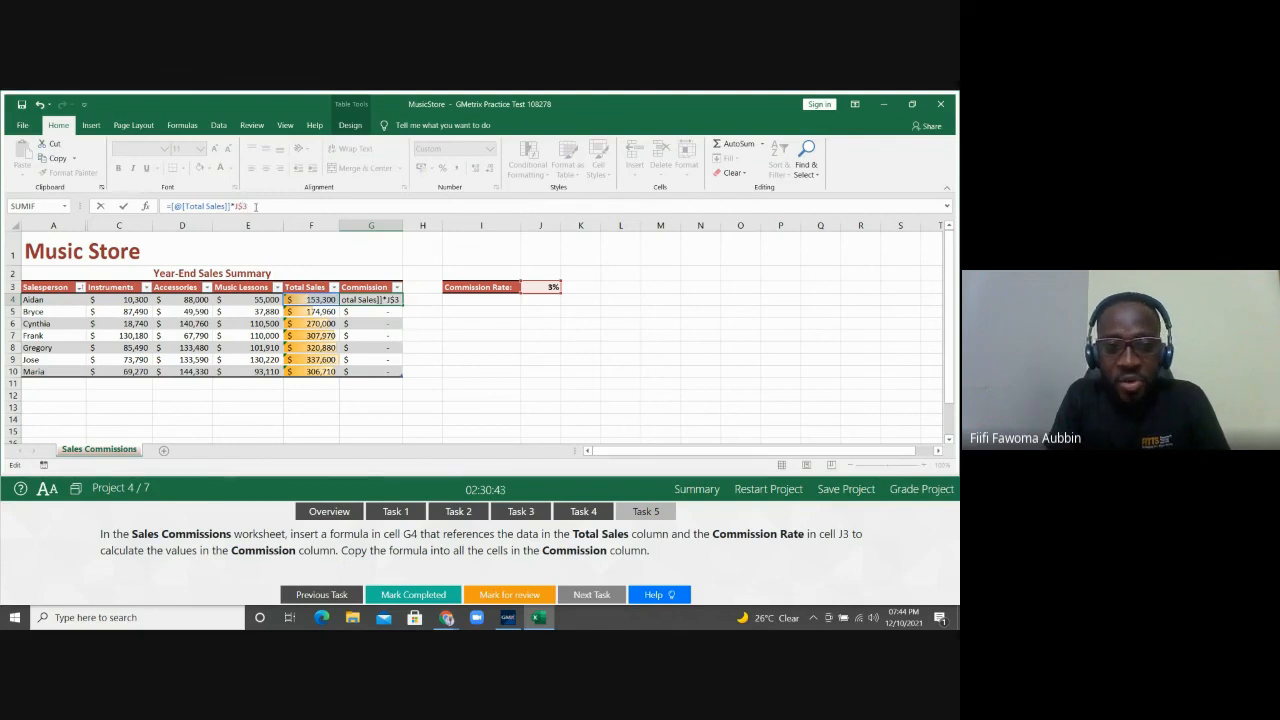
pyautogui.press('Return')
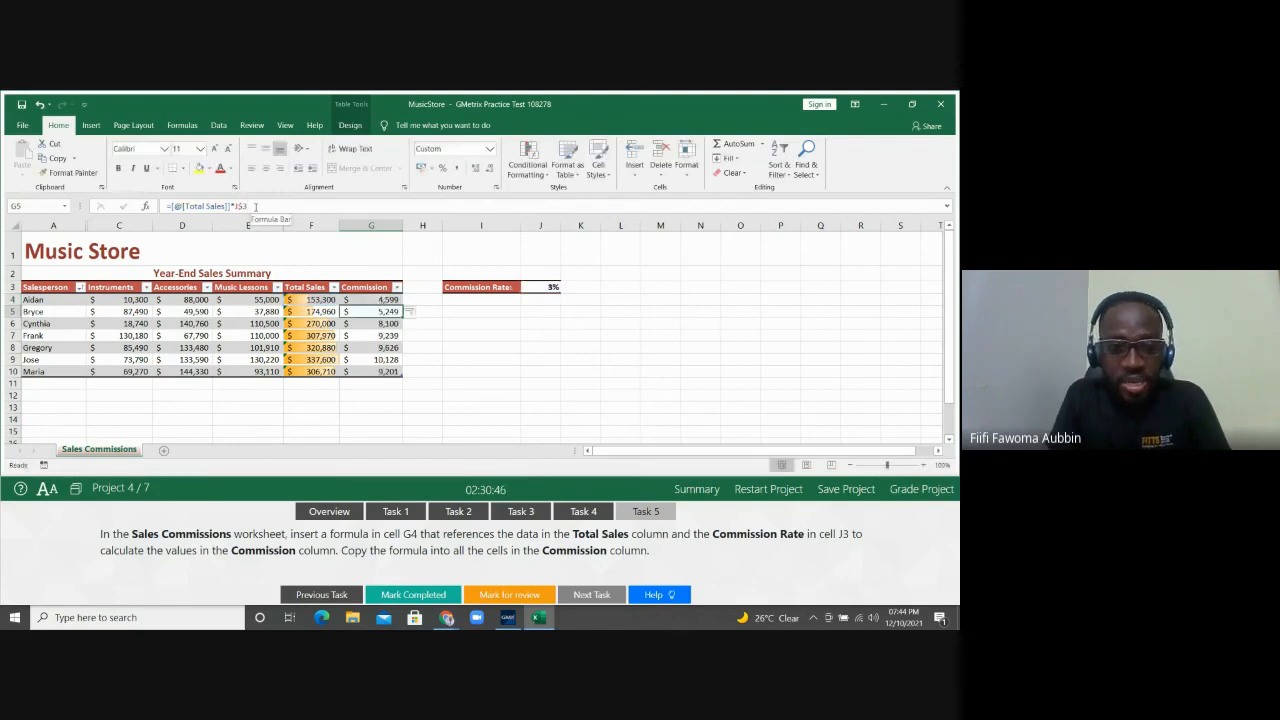
# Step: Examine which commission rate cell each Commission formula from G4 down to G10 refers to
pyautogui.press('Up')
pyautogui.click(255, 206)
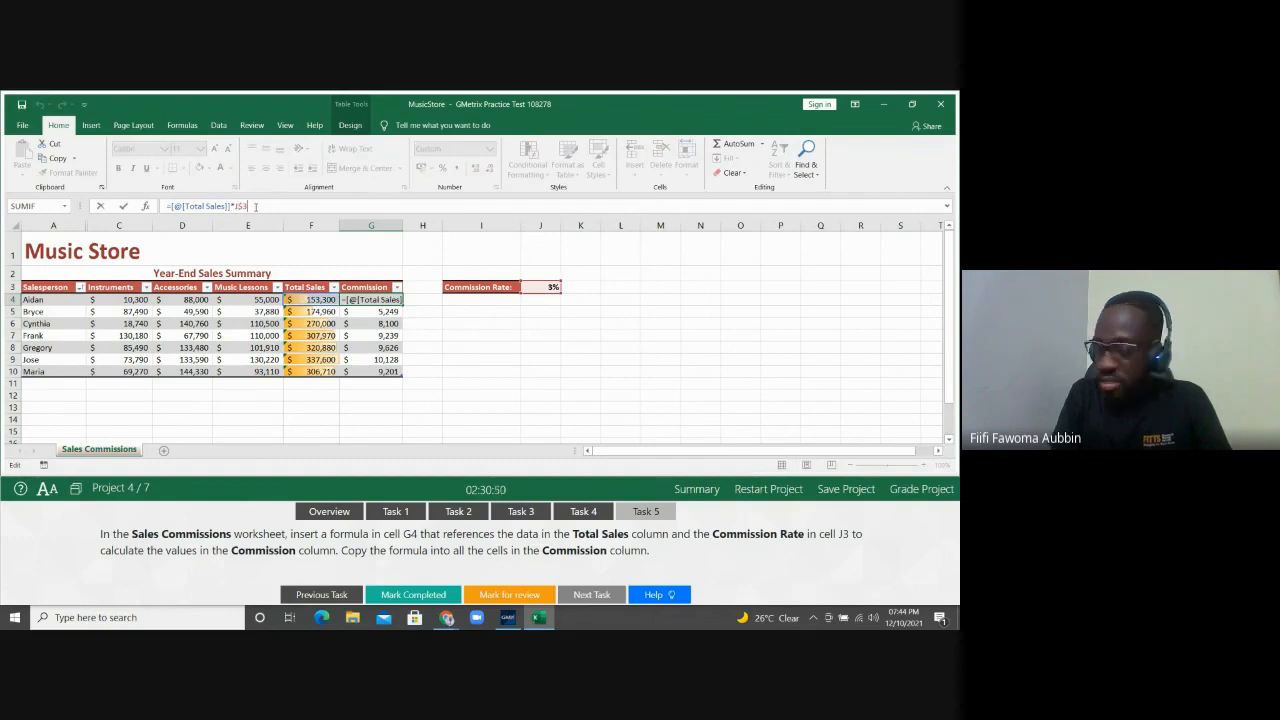
pyautogui.press('Return')
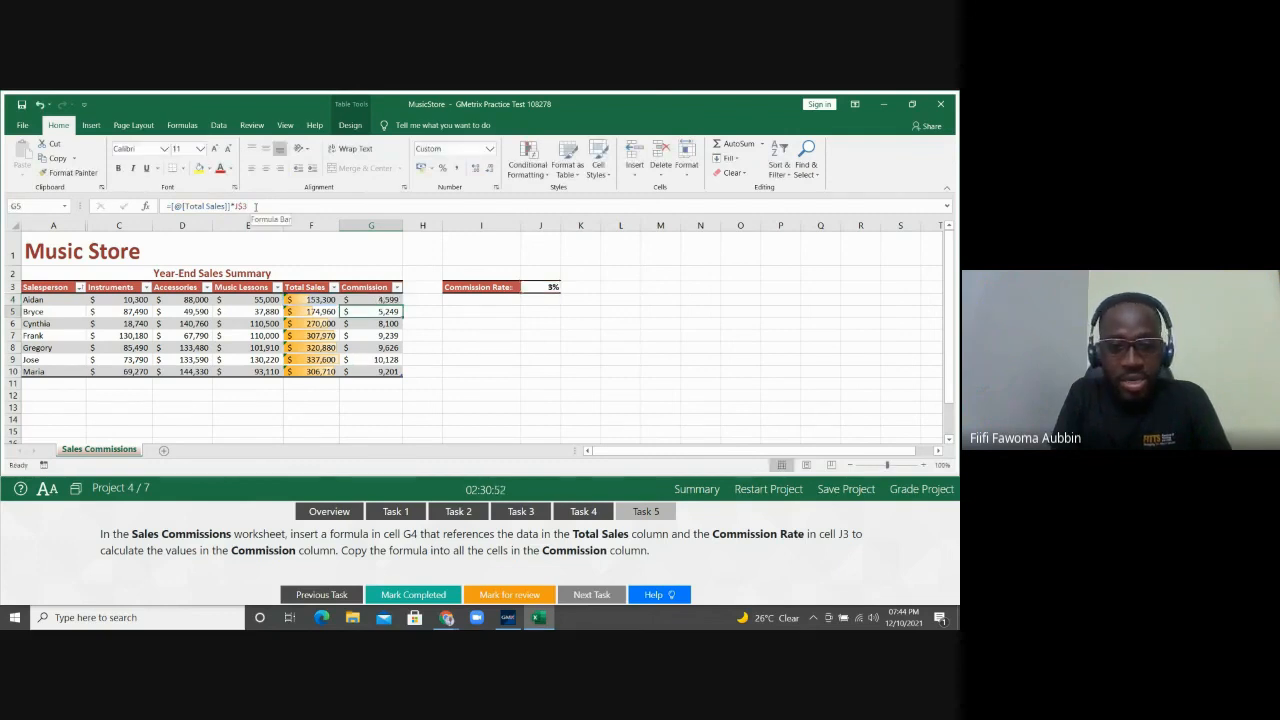
pyautogui.click(255, 206)
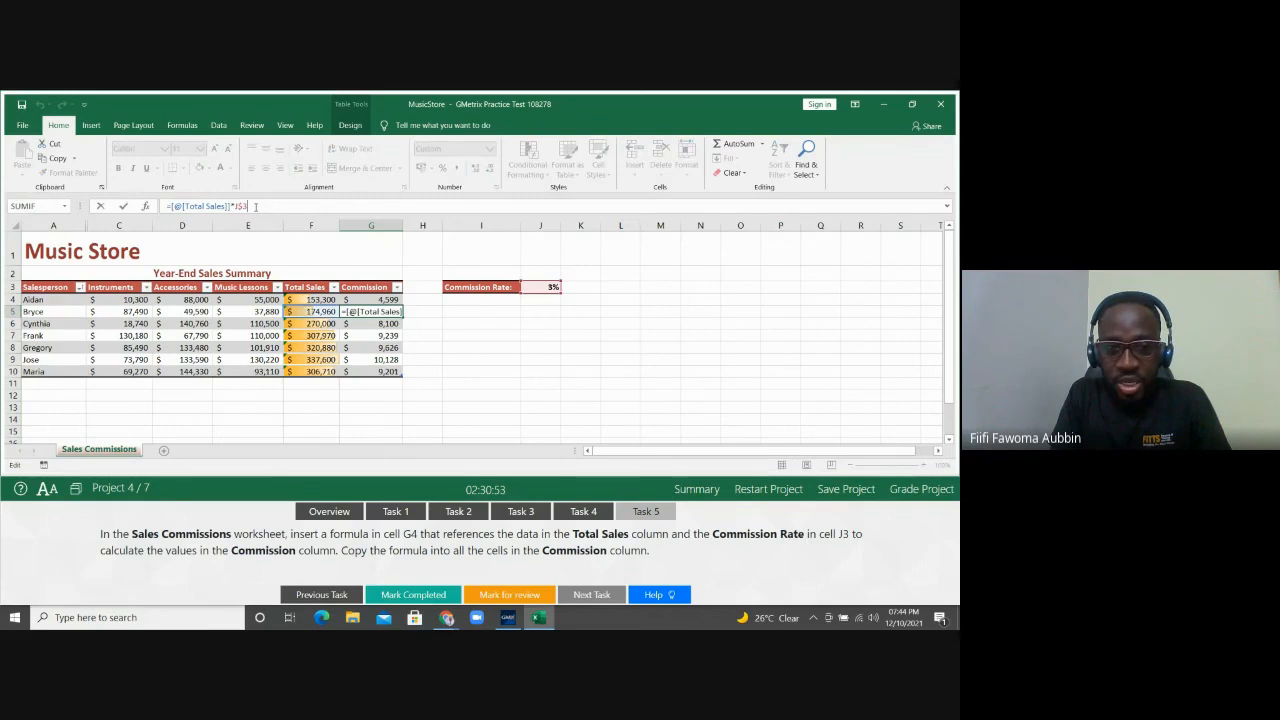
pyautogui.press('Return')
pyautogui.click(255, 206)
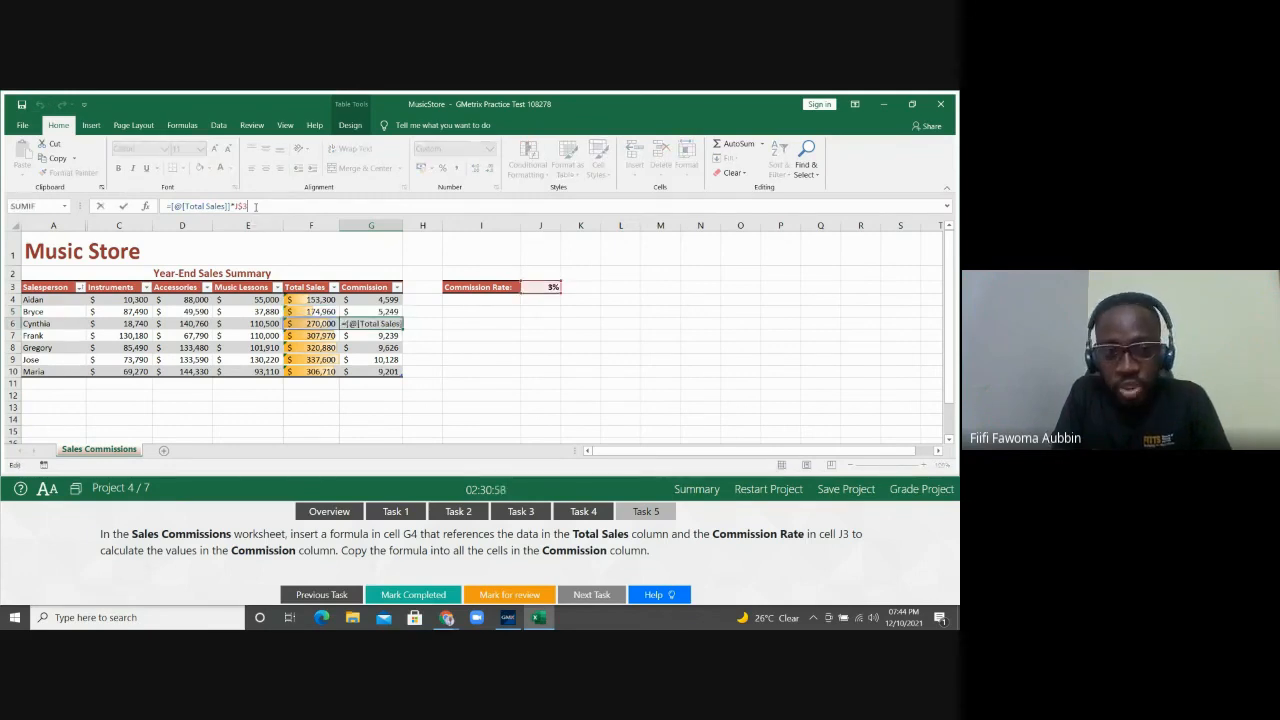
pyautogui.press('Return')
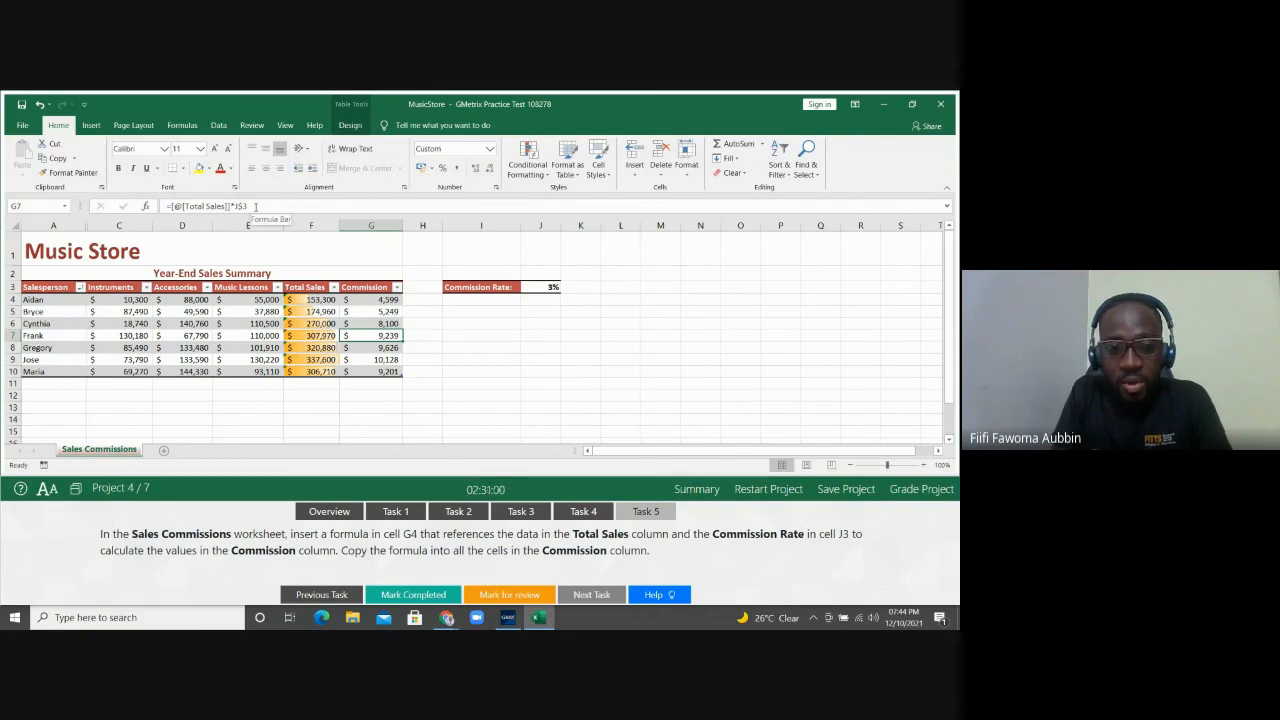
pyautogui.click(255, 206)
pyautogui.press('Return')
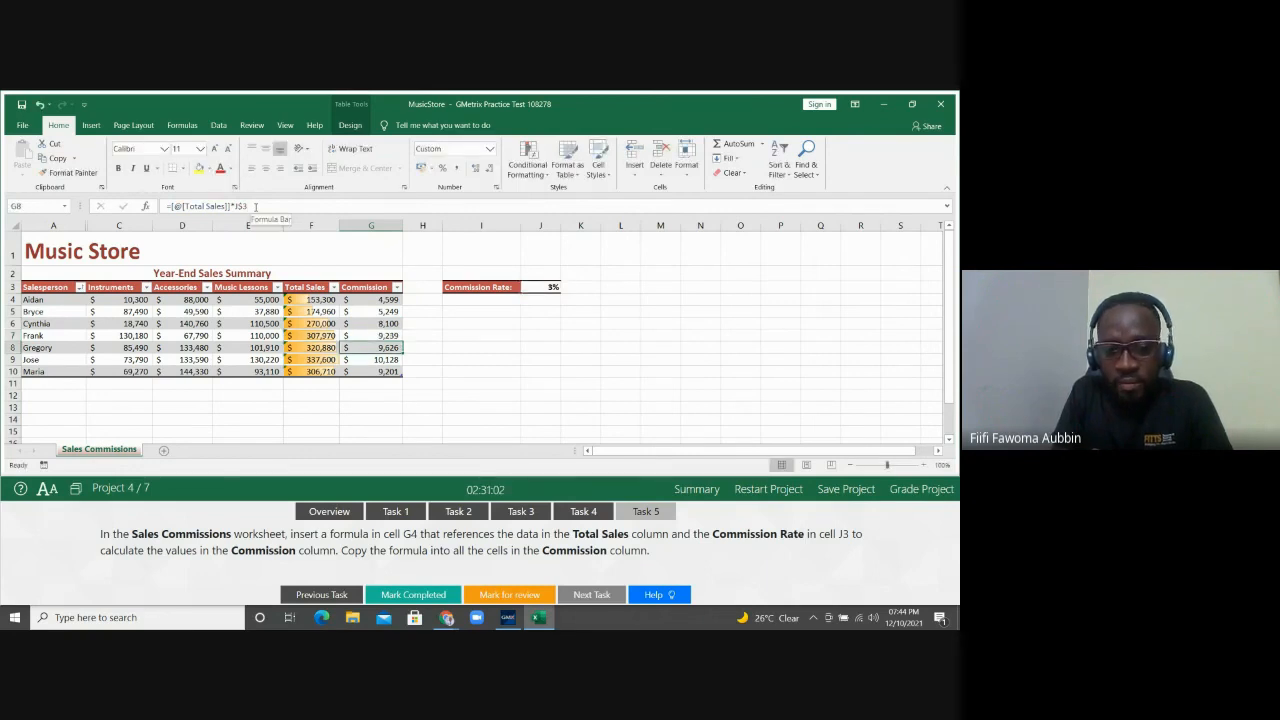
pyautogui.press('Return')
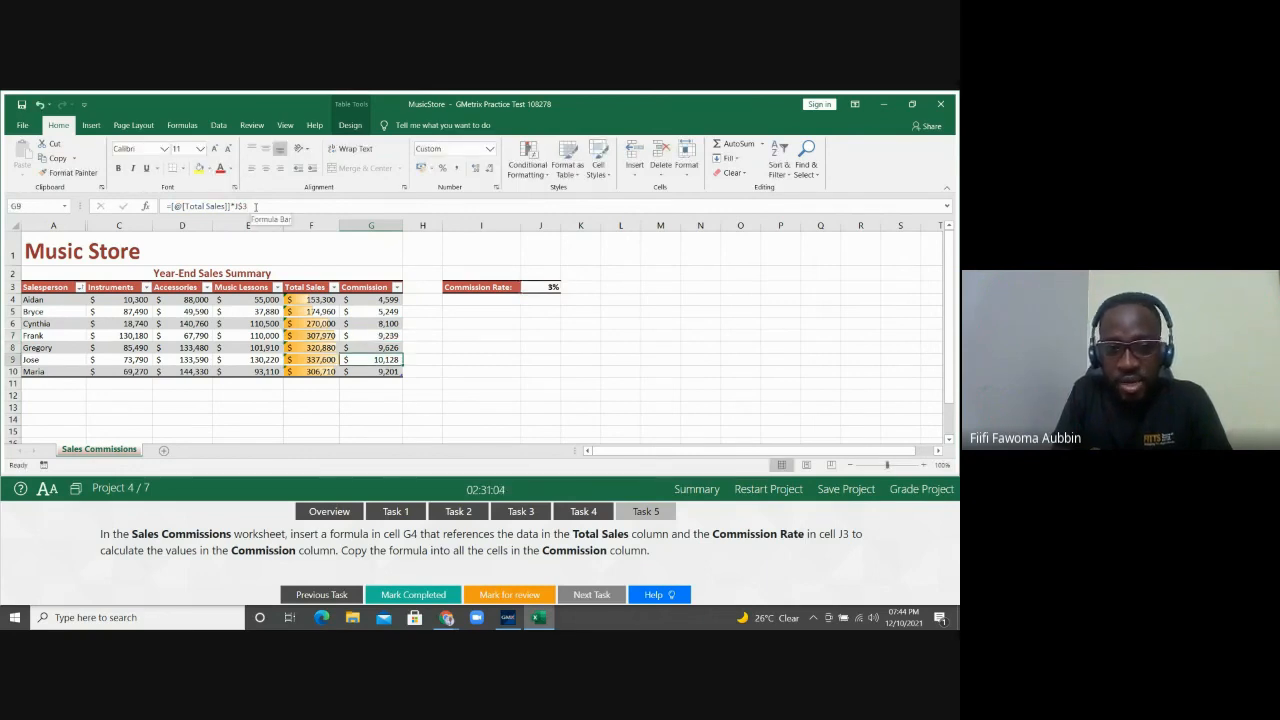
pyautogui.click(255, 206)
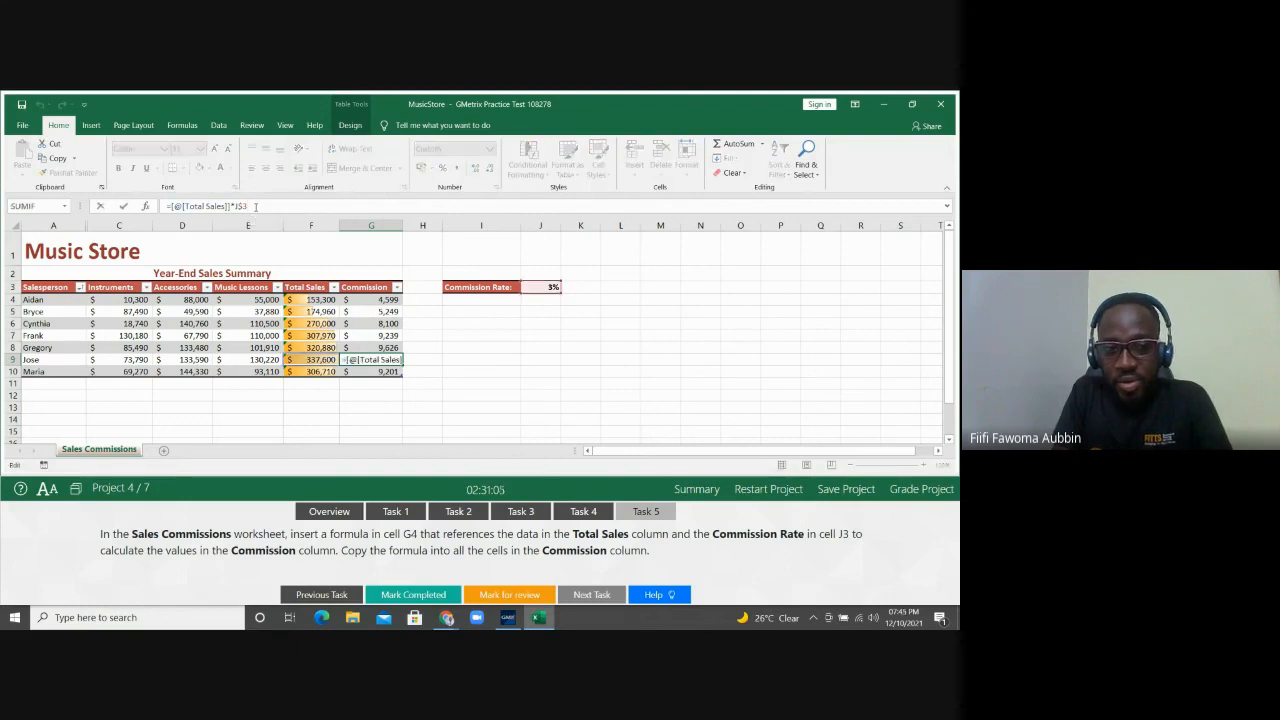
pyautogui.press('Return')
pyautogui.click(255, 206)
pyautogui.press('Return')
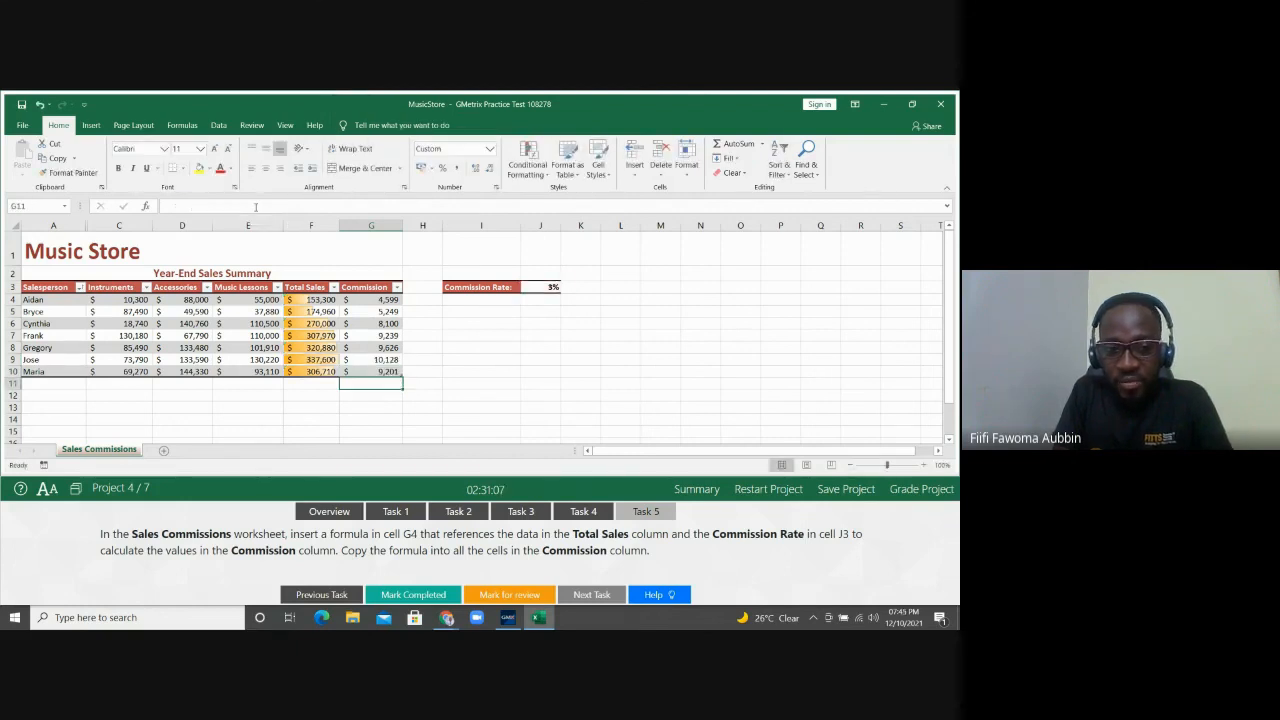
# Step: Make the commission rate reference in the G4 formula absolute as $J$3 and apply it to the Commission column
pyautogui.press('Up')
pyautogui.press('Up')
pyautogui.press('Up')
pyautogui.press('Up')
pyautogui.press('Up')
pyautogui.press('Up')
pyautogui.press('Up')
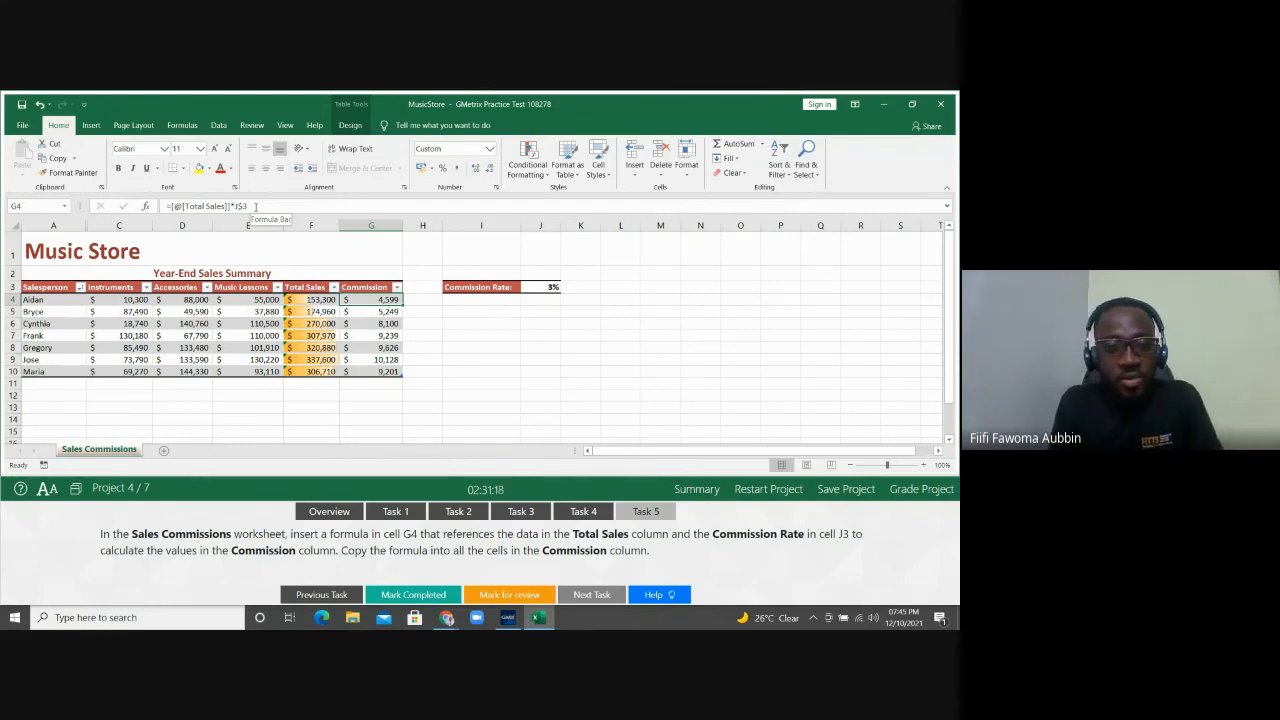
pyautogui.click(255, 206)
pyautogui.press('F4')
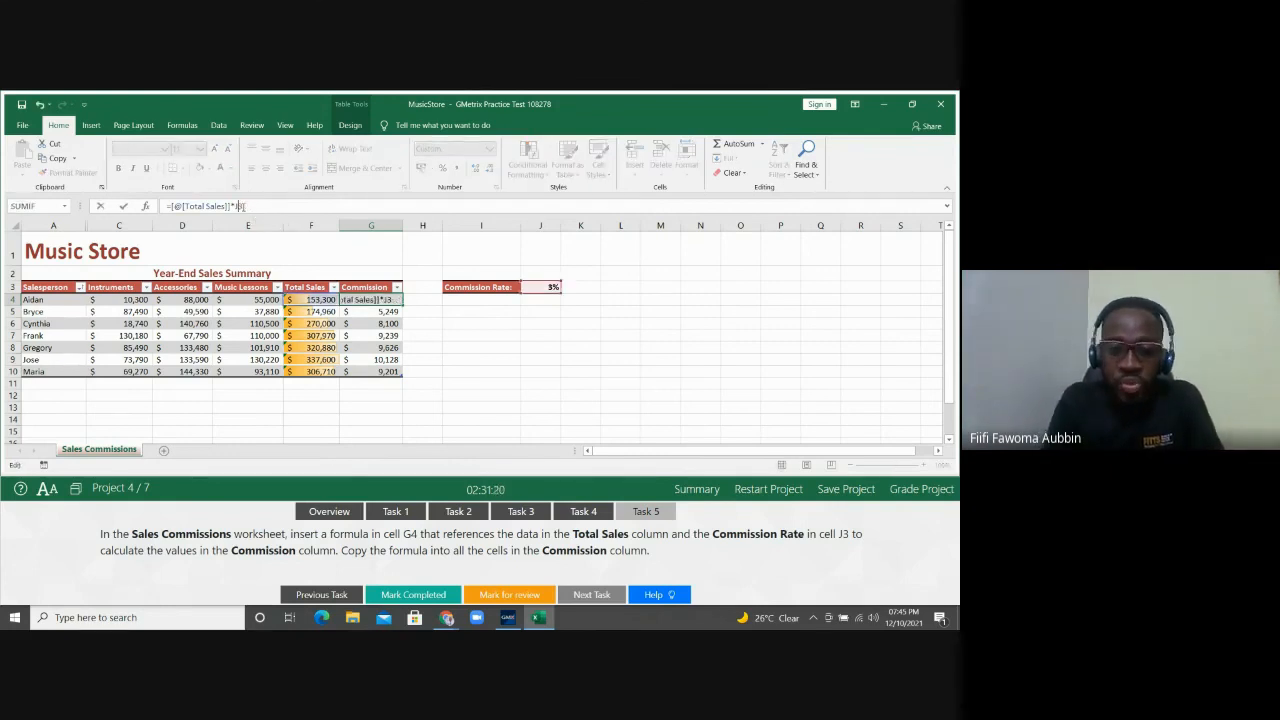
pyautogui.doubleClick(240, 206)
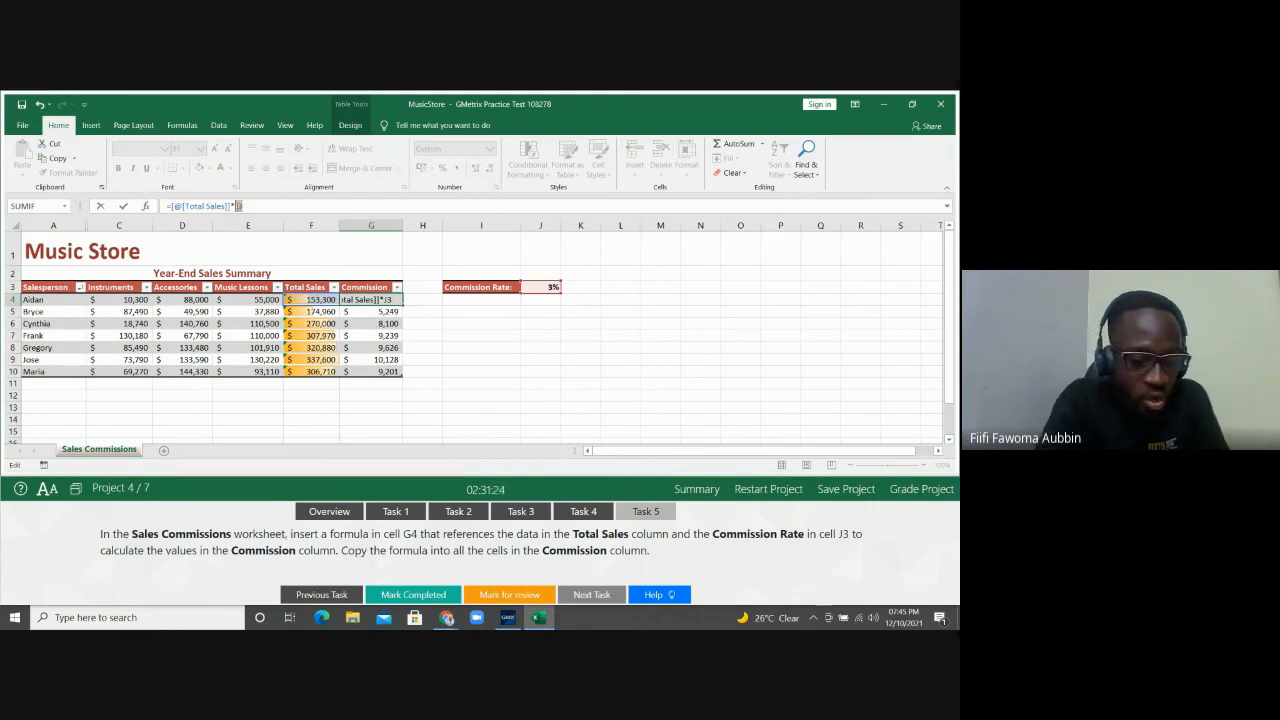
pyautogui.press('F4')
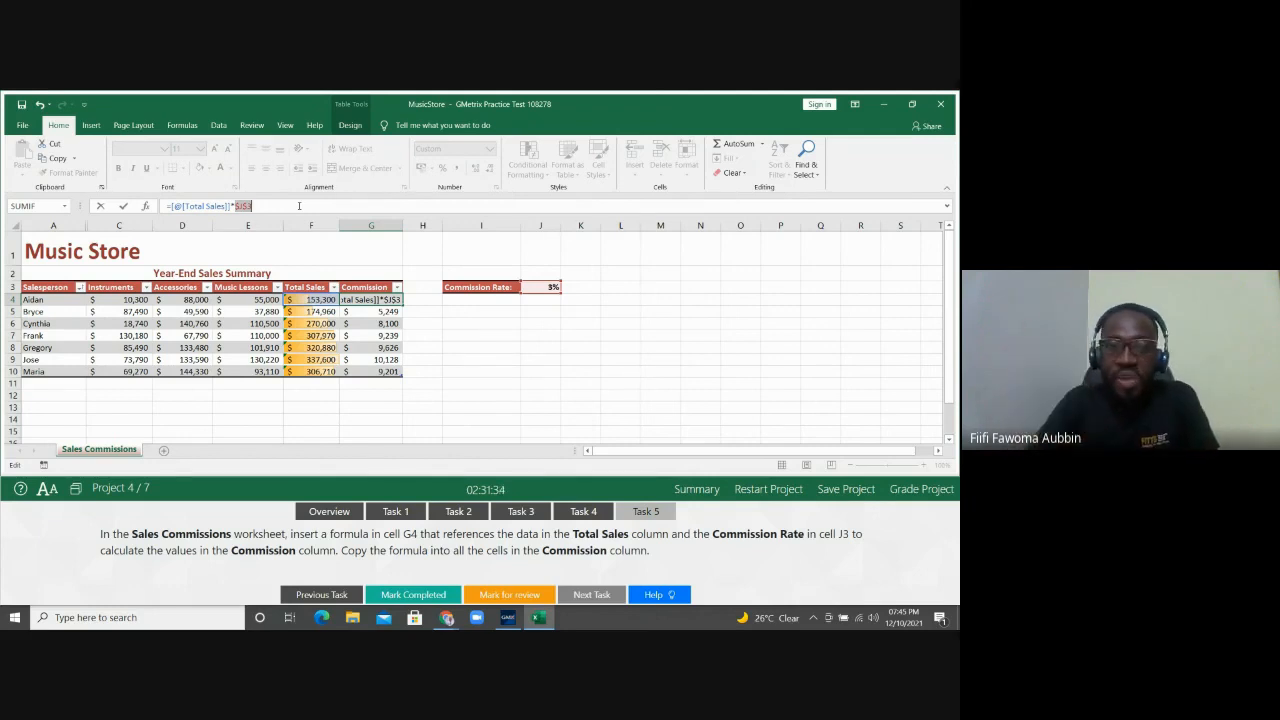
pyautogui.press('Return')
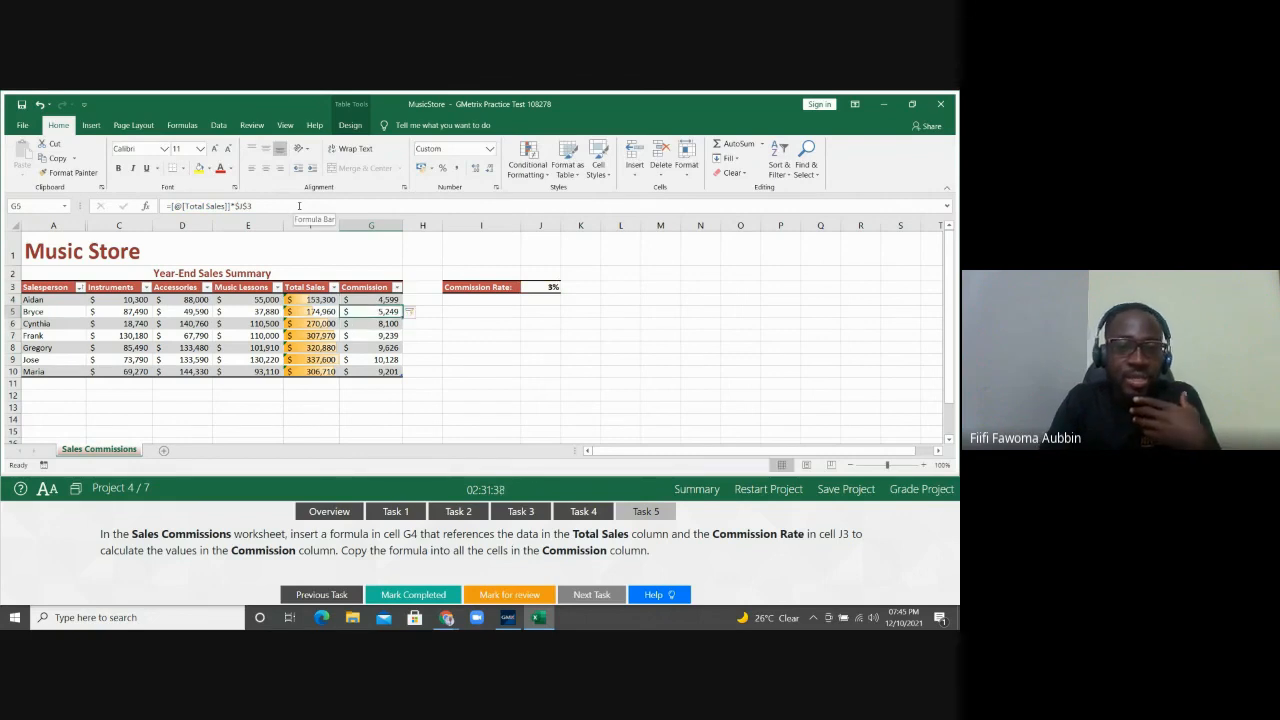
# Step: Check the commission rate reference in each Commission formula from G5 down to G10
pyautogui.click(298, 206)
pyautogui.press('Return')
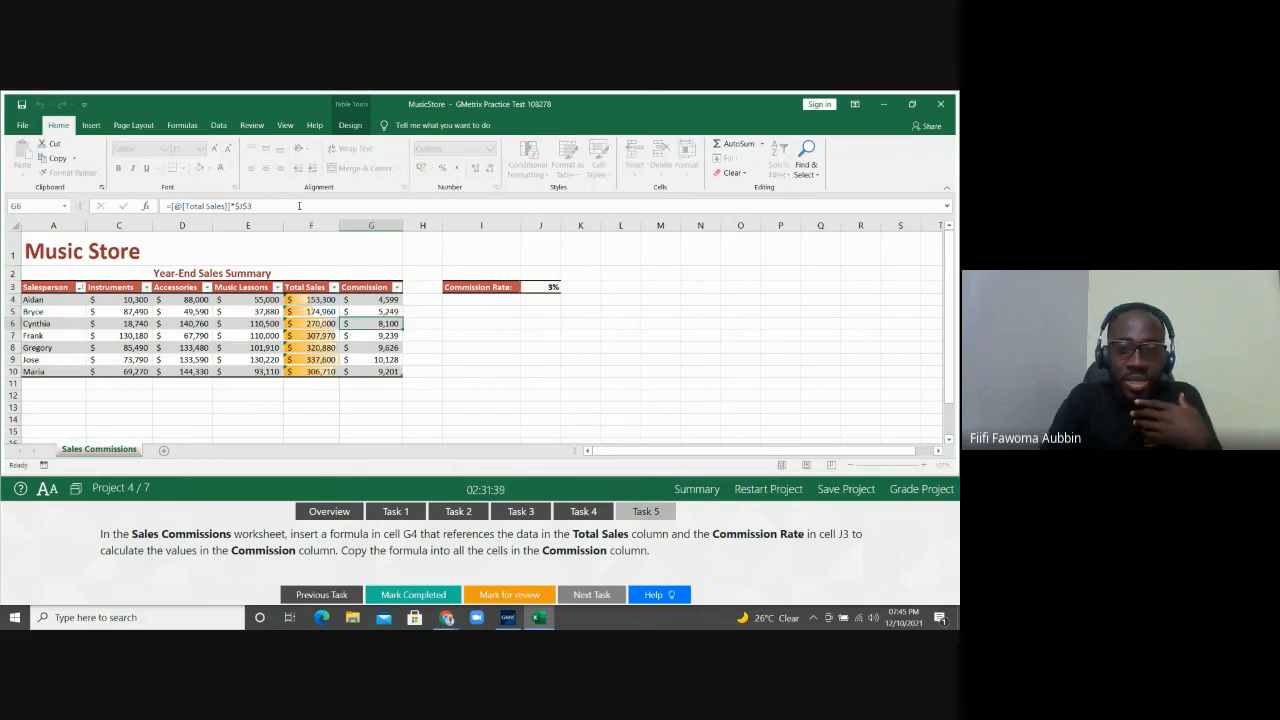
pyautogui.click(298, 206)
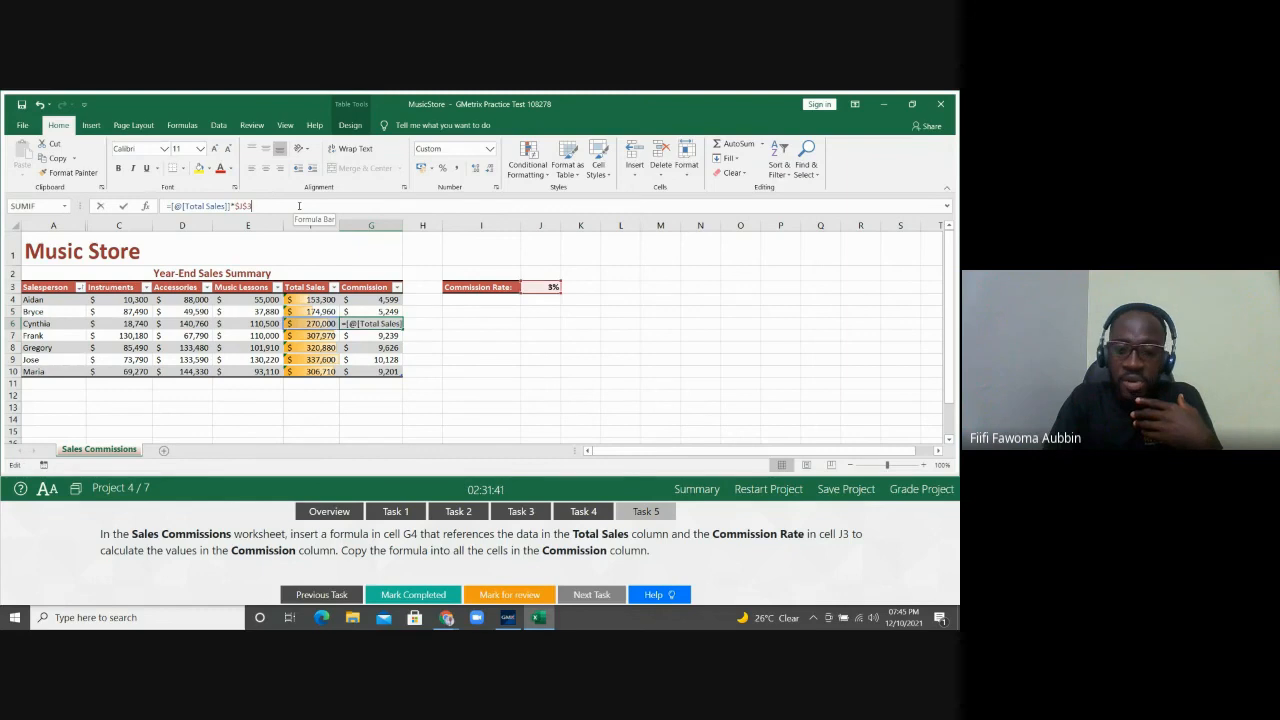
pyautogui.press('Return')
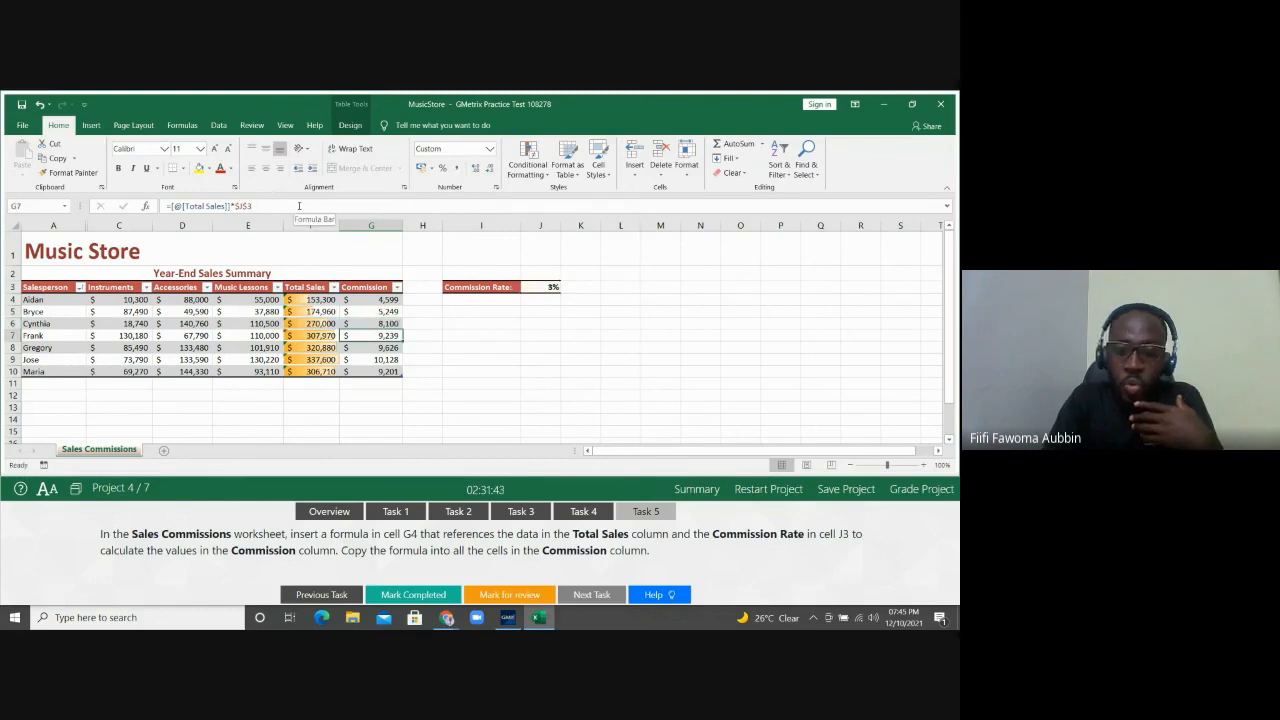
pyautogui.click(298, 206)
pyautogui.press('Return')
pyautogui.click(298, 206)
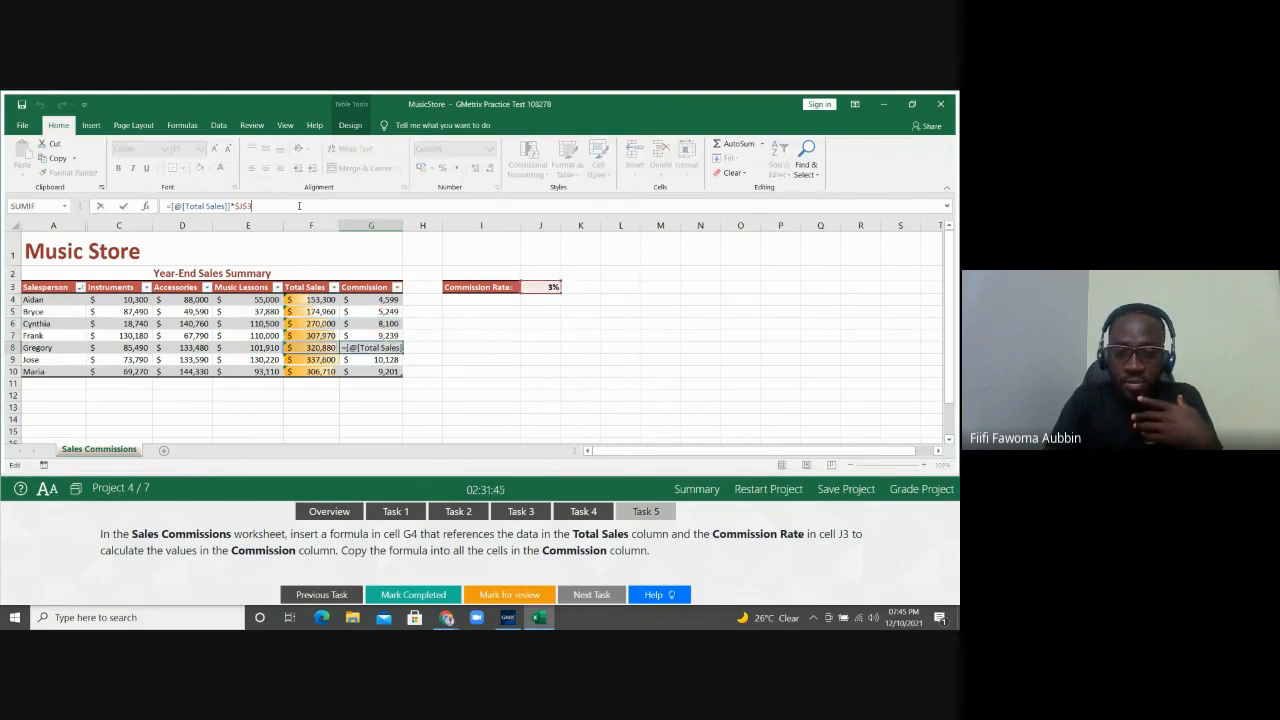
pyautogui.press('Return')
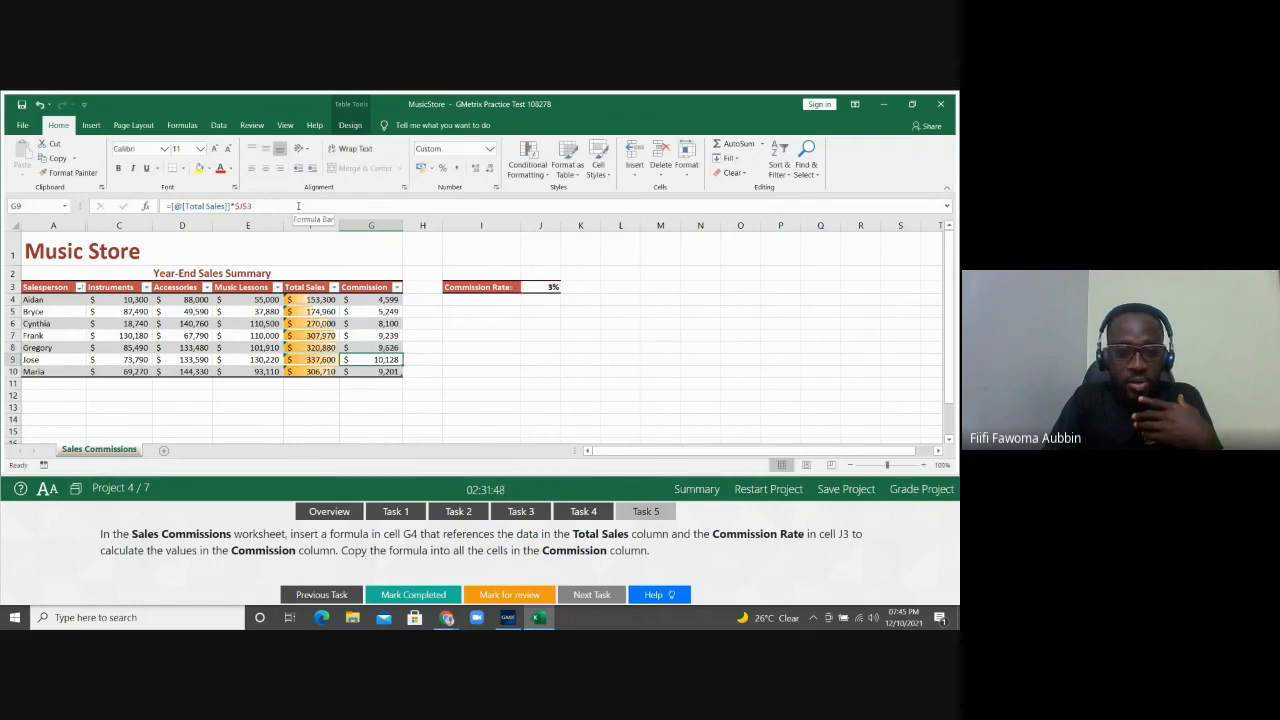
pyautogui.click(298, 206)
pyautogui.press('Return')
pyautogui.click(298, 206)
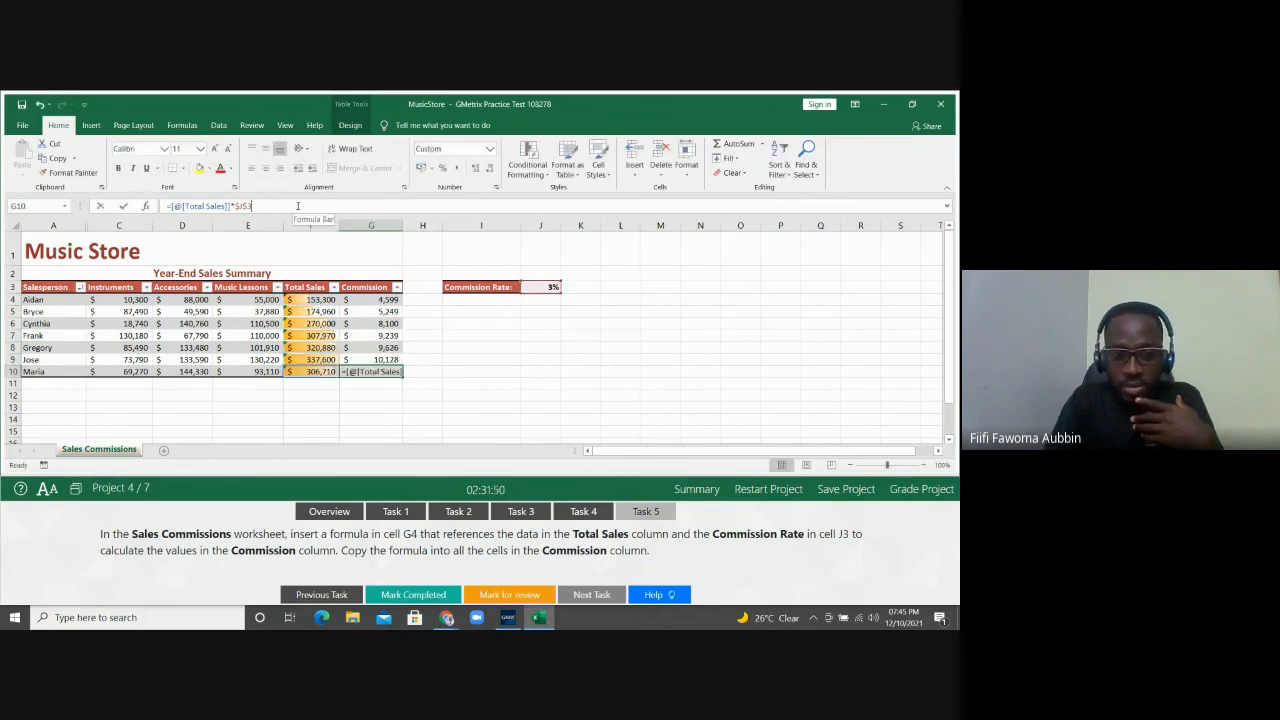
pyautogui.press('Return')
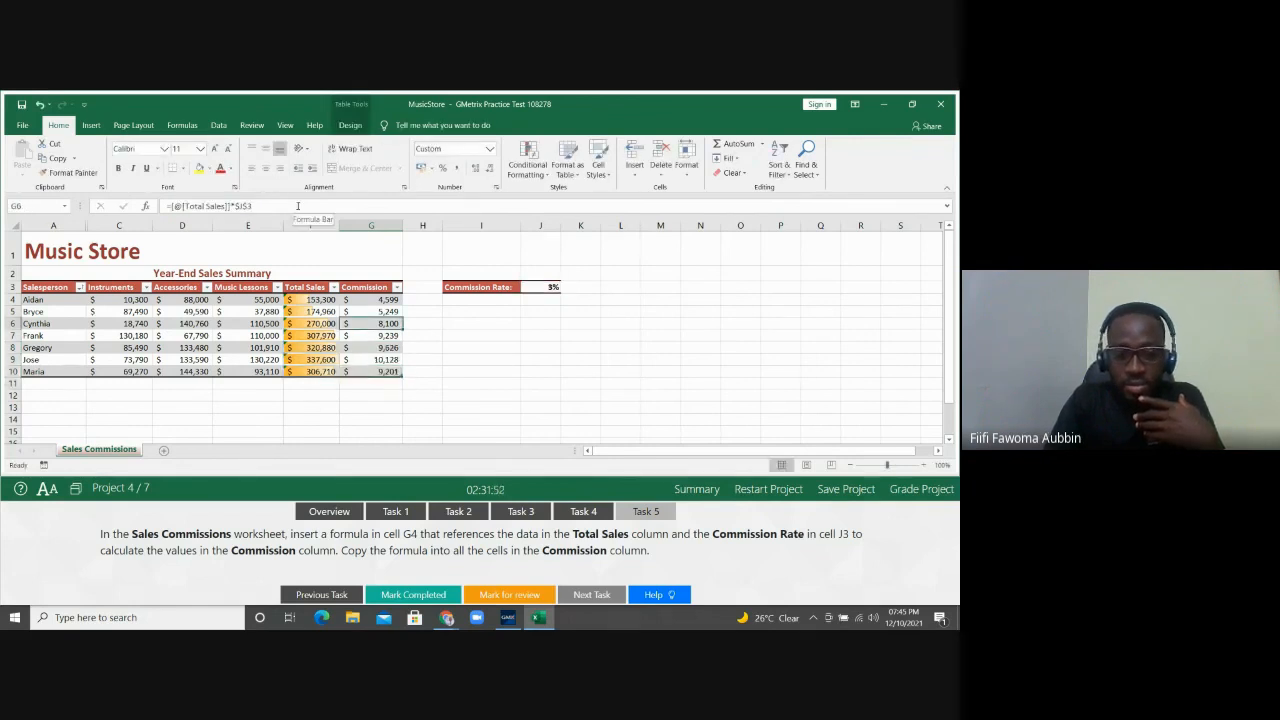
pyautogui.press('Up')
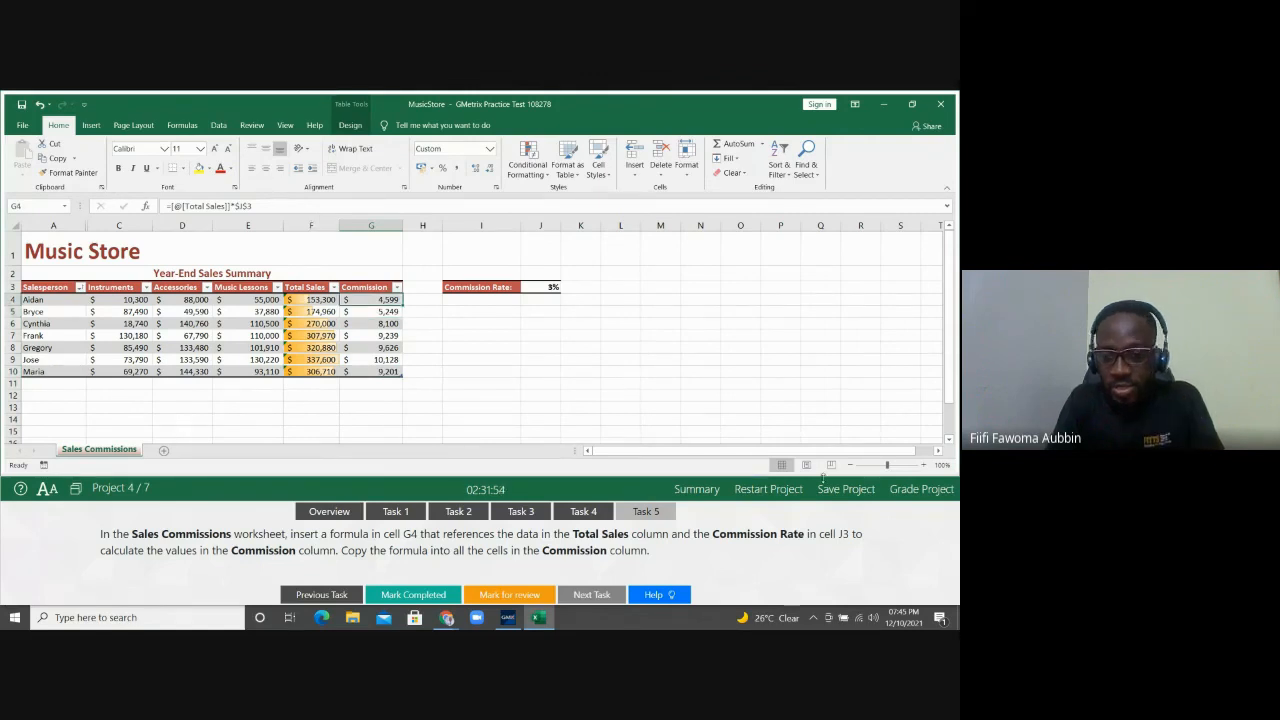
# Step: Grade the Music Store project and continue to Project 5
pyautogui.click(918, 489)
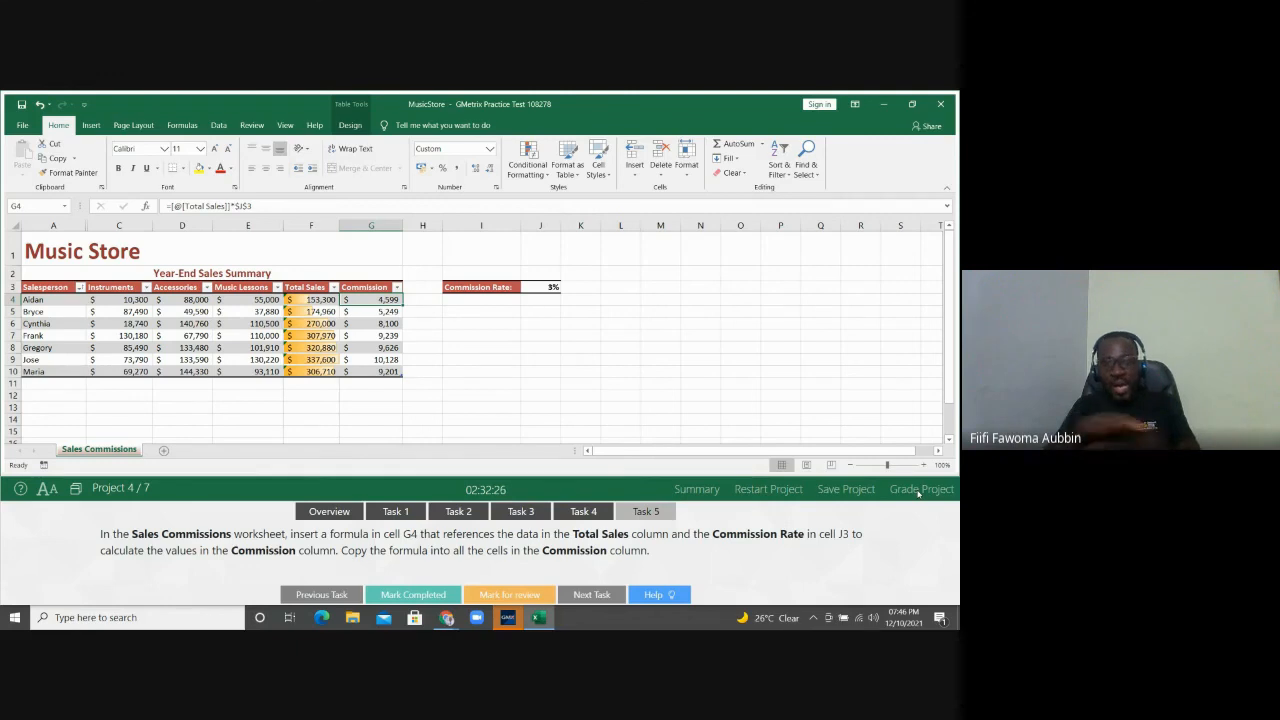
pyautogui.click(918, 490)
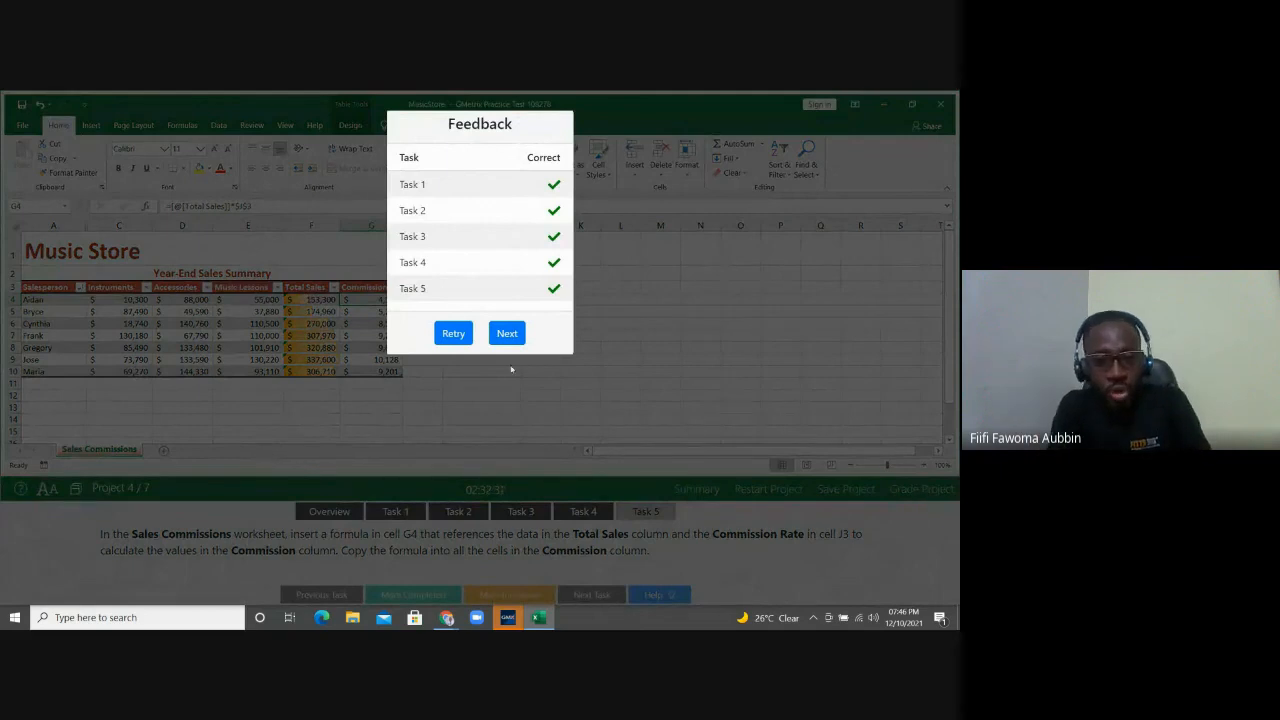
pyautogui.click(507, 334)
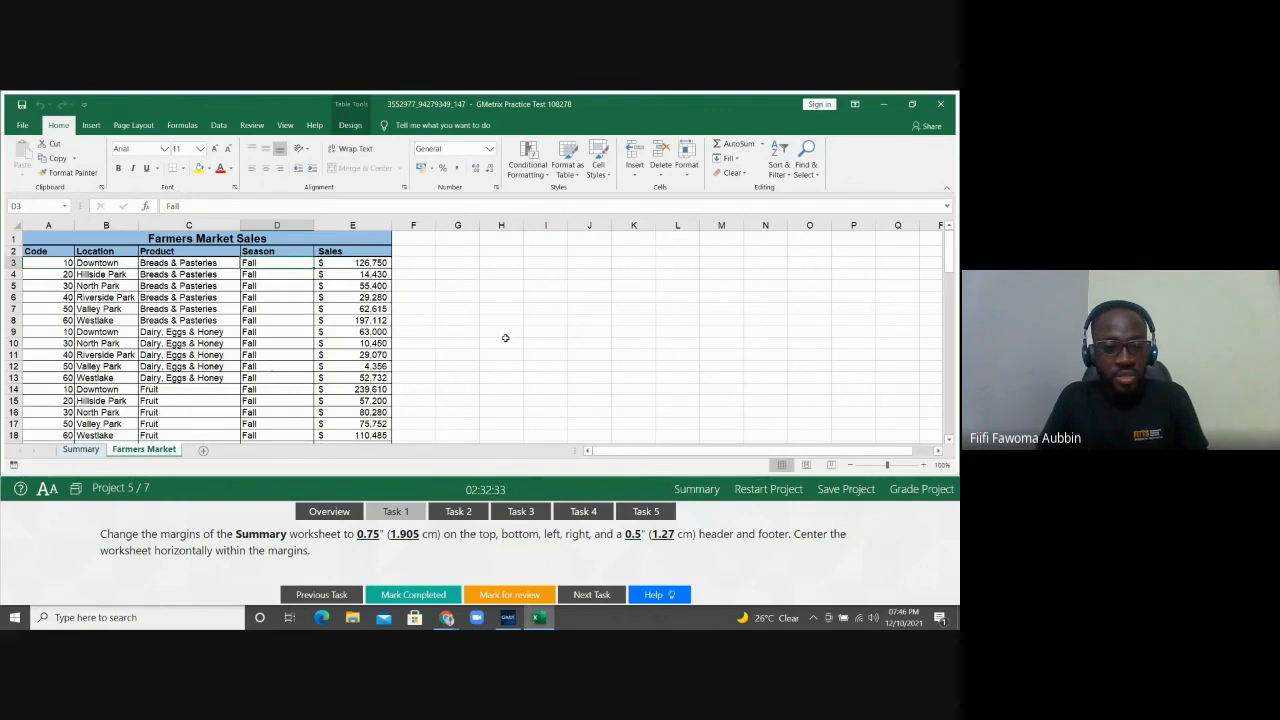
# Step: View the Farm Market project overview, and save and exit the test to the cloud
pyautogui.click(345, 511)
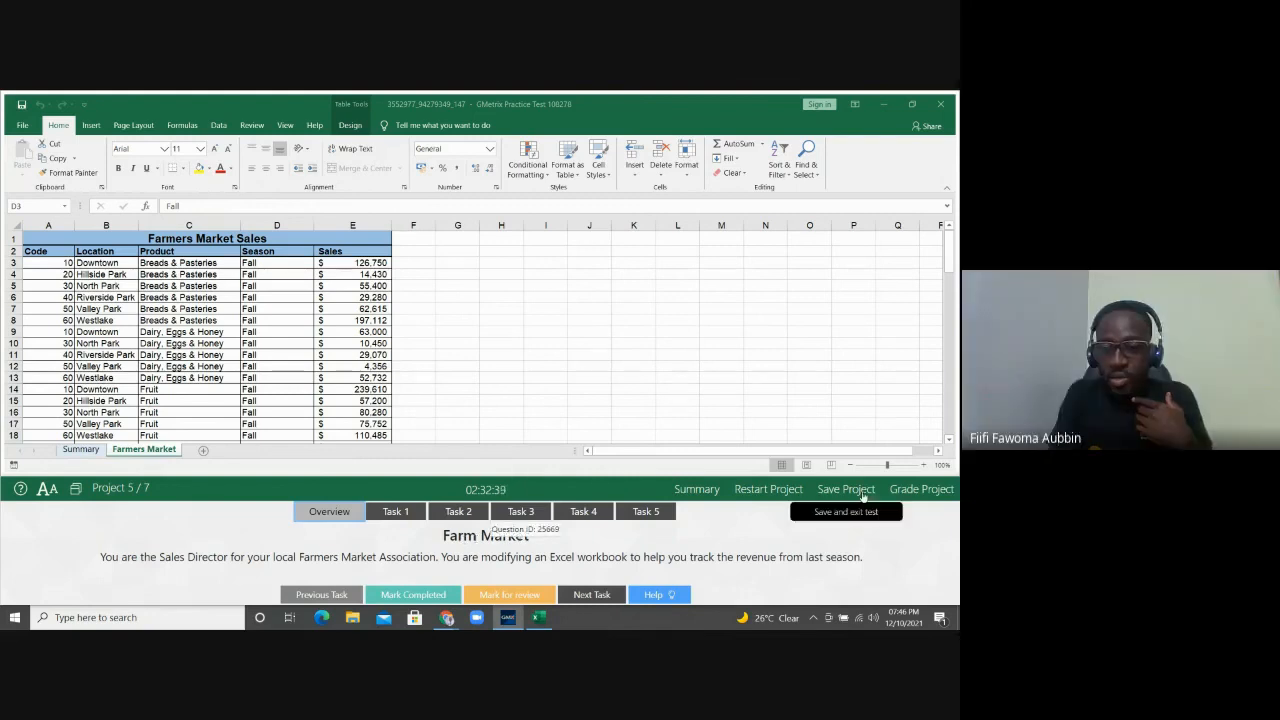
pyautogui.click(845, 489)
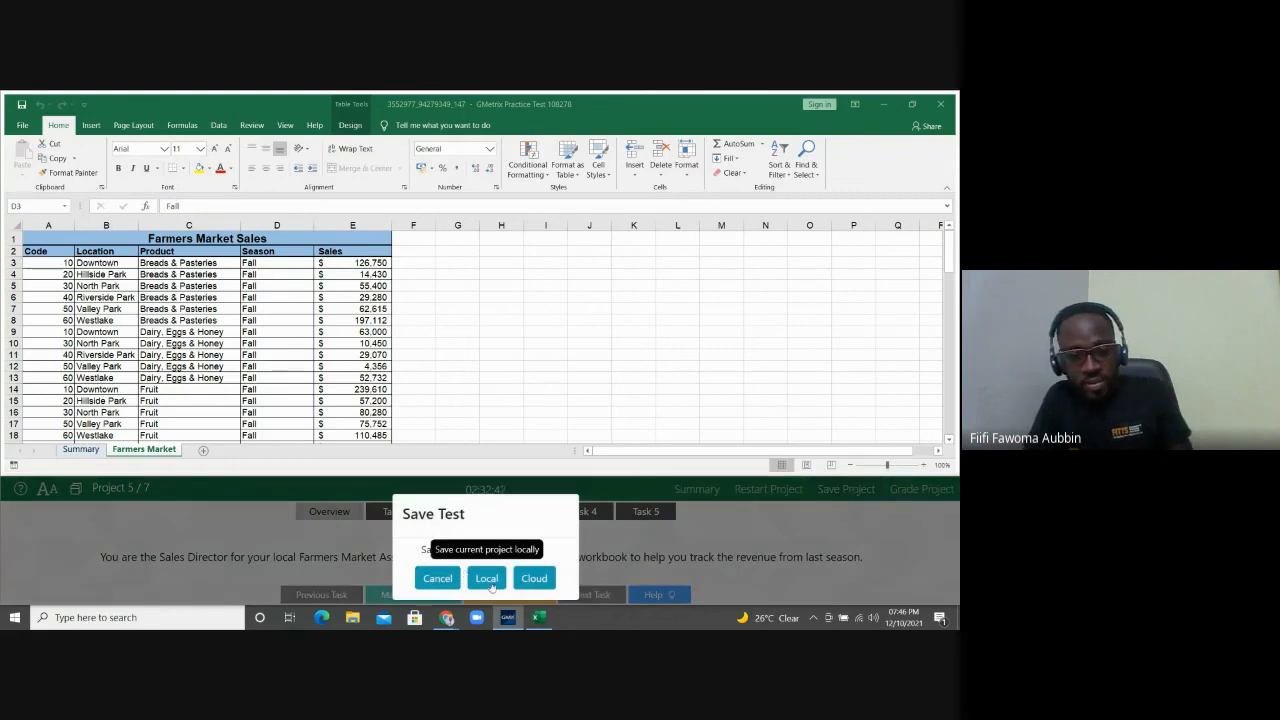
pyautogui.click(527, 580)
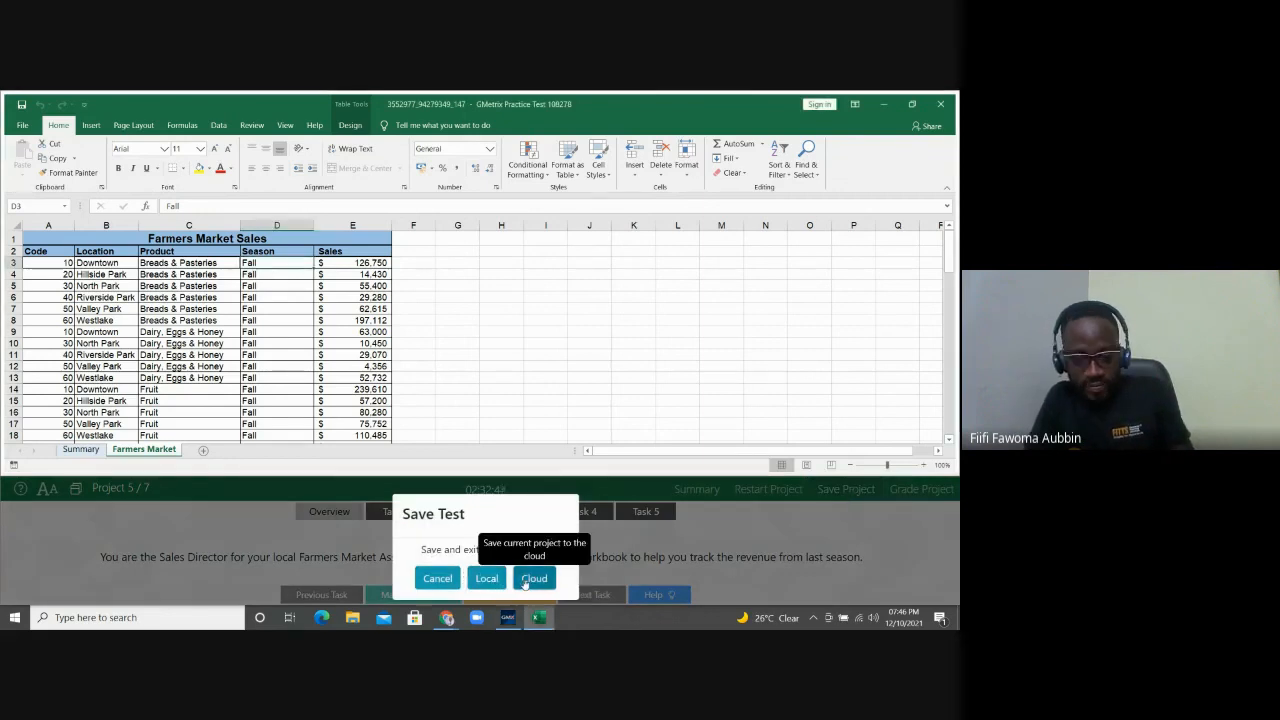
# Step: Switch to the Google Meet call in Chrome and open its screen presentation controls
pyautogui.moveTo(450, 625)
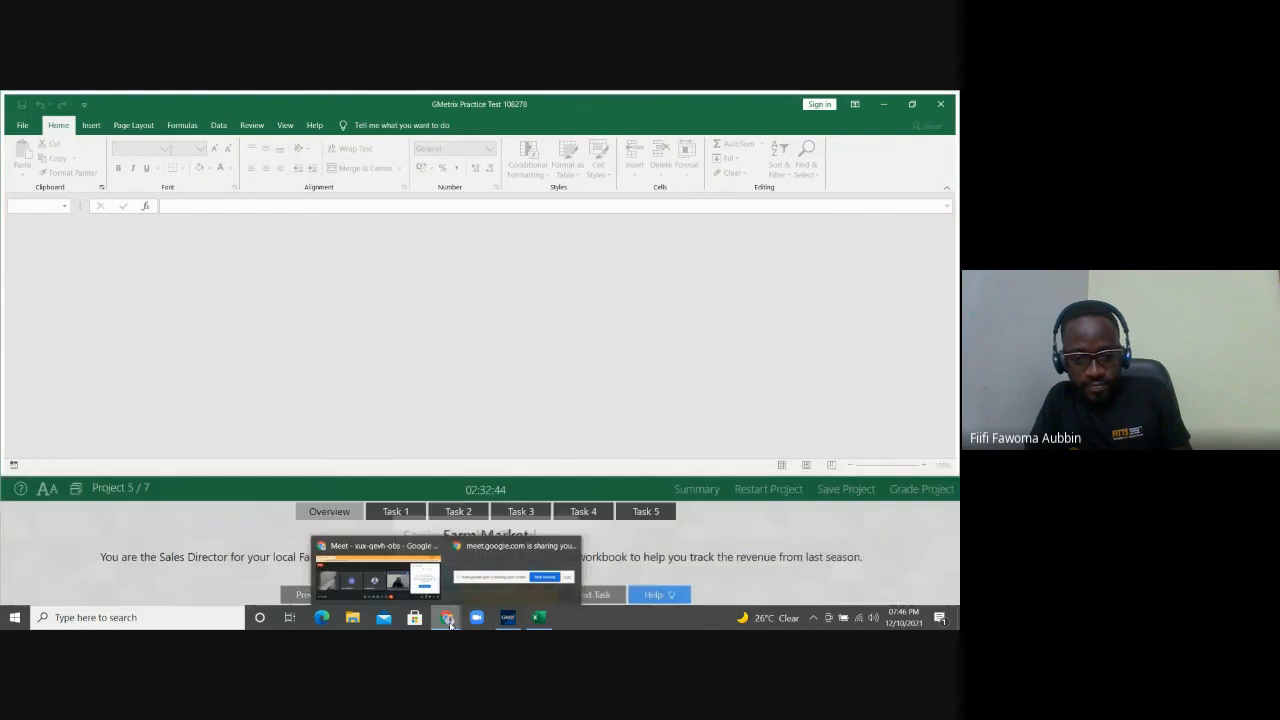
pyautogui.click(400, 575)
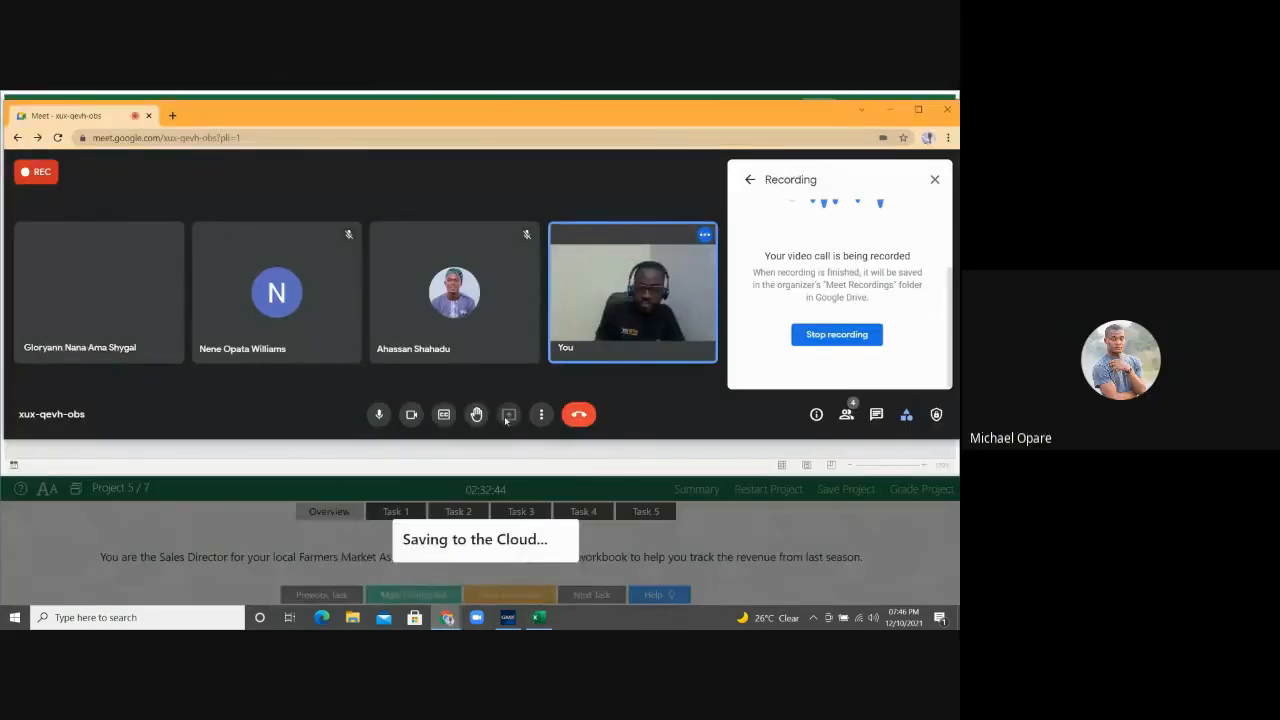
pyautogui.click(509, 414)
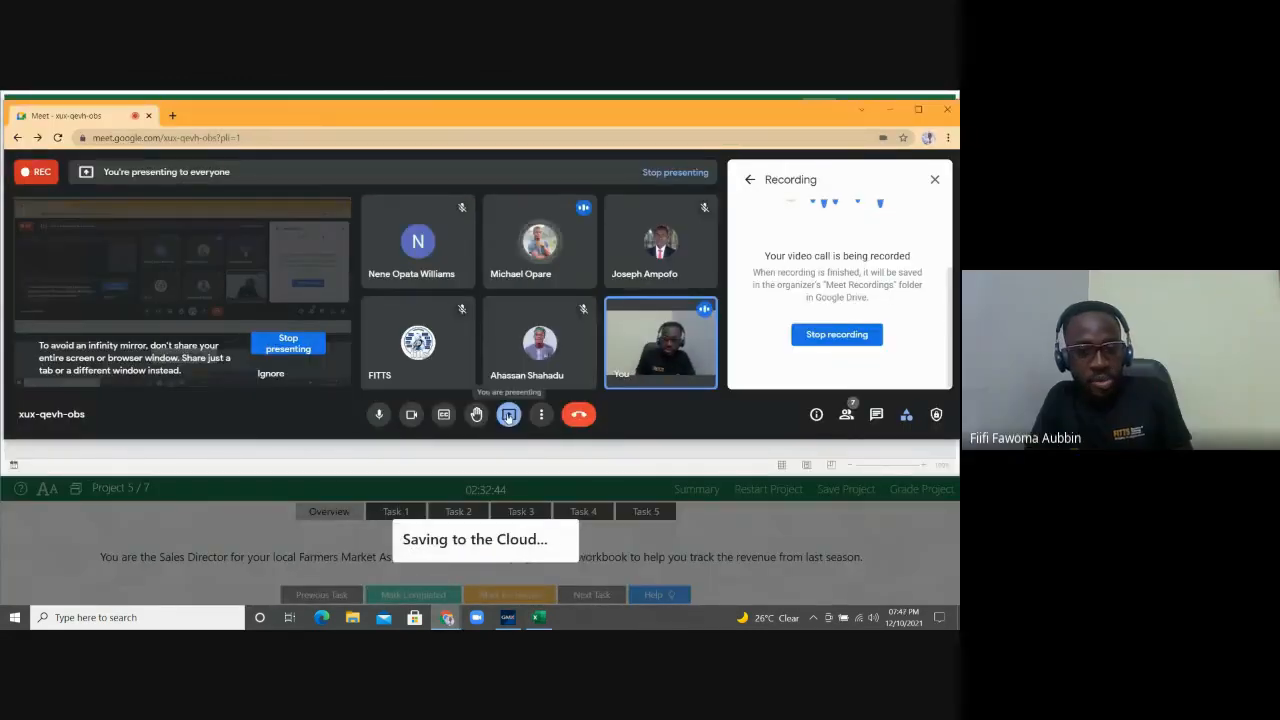